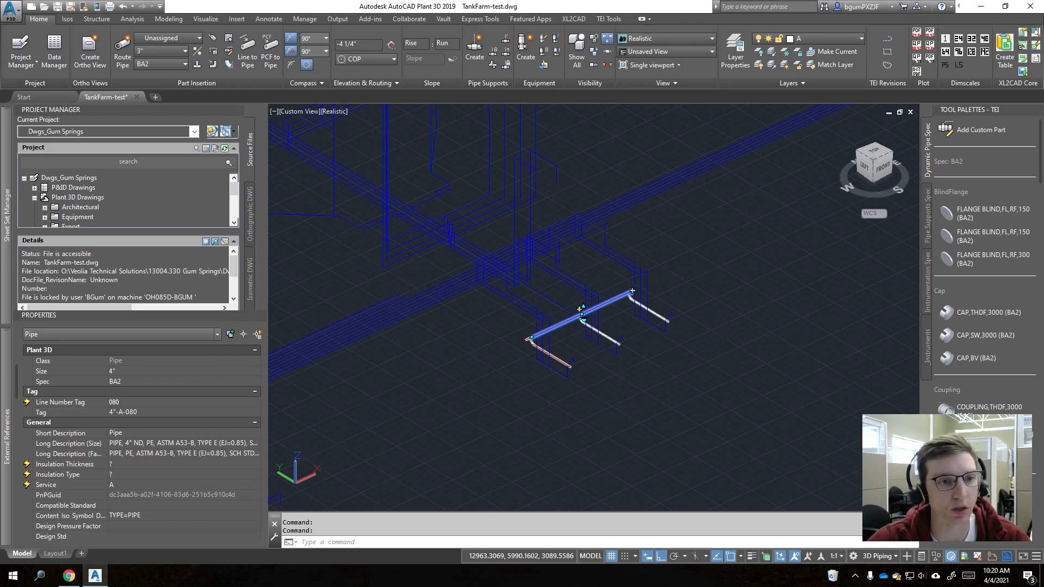
Step: Place line 3"-HNCV-0300-089-BA2 from the P&ID line list as a straight pipe run in the open area beside the existing piping
{"action": "left_click", "coordinate": [211, 52]}
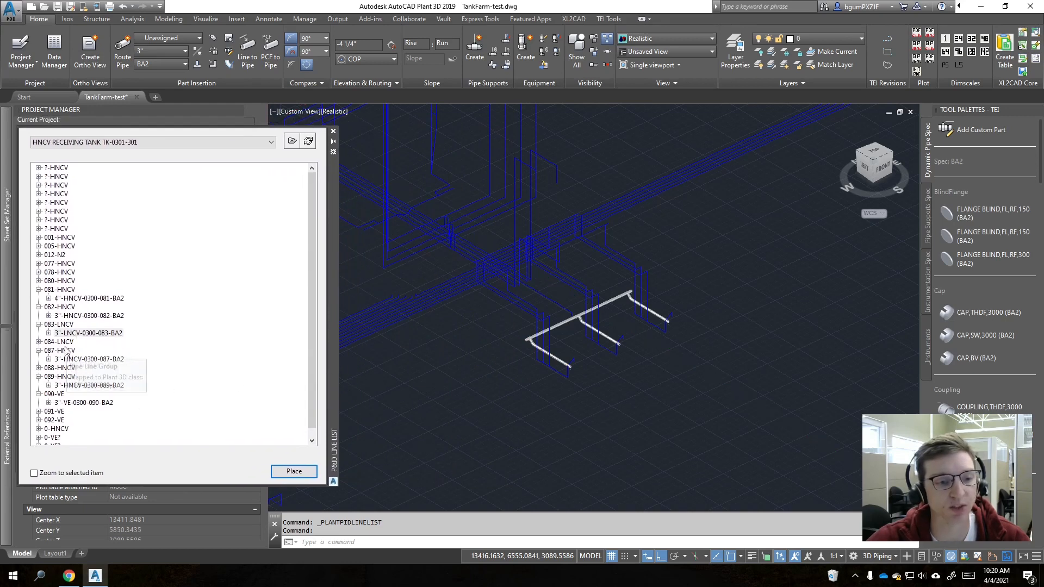
{"action": "left_click", "coordinate": [65, 378]}
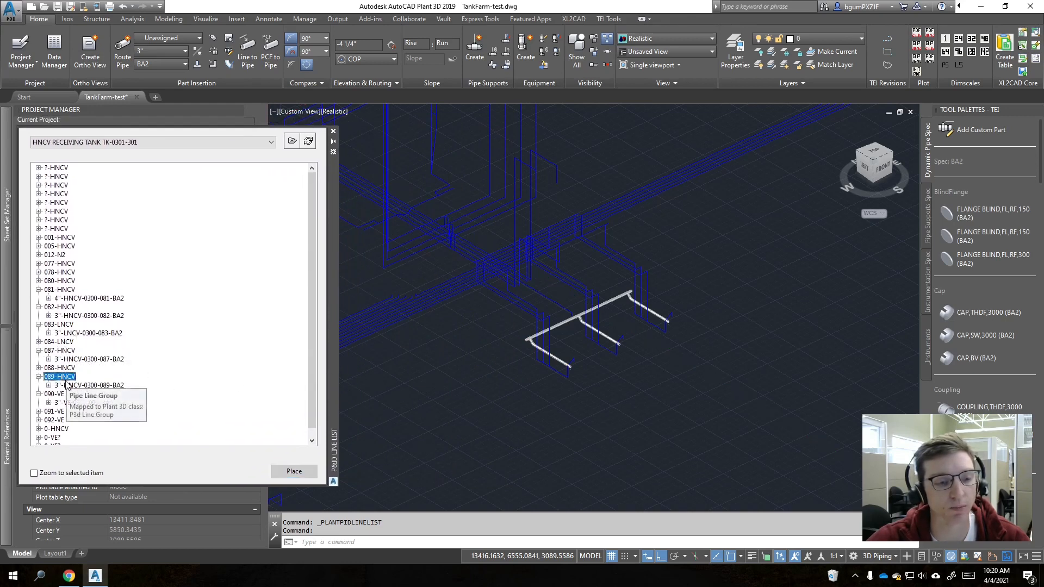
{"action": "left_click", "coordinate": [99, 388]}
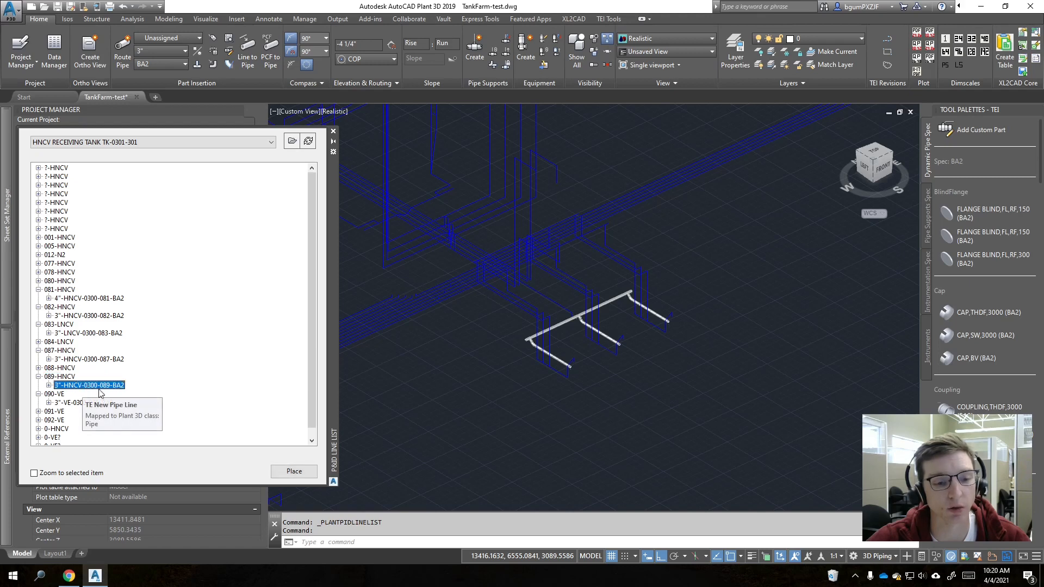
{"action": "left_click", "coordinate": [295, 472]}
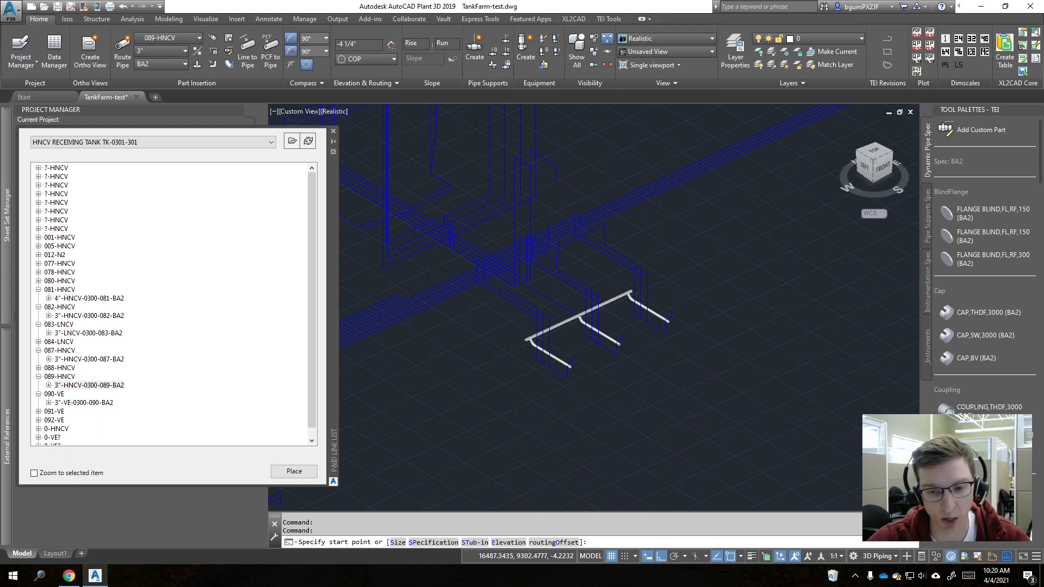
{"action": "left_click", "coordinate": [616, 424]}
{"action": "left_click", "coordinate": [741, 368]}
{"action": "key", "text": "Return"}
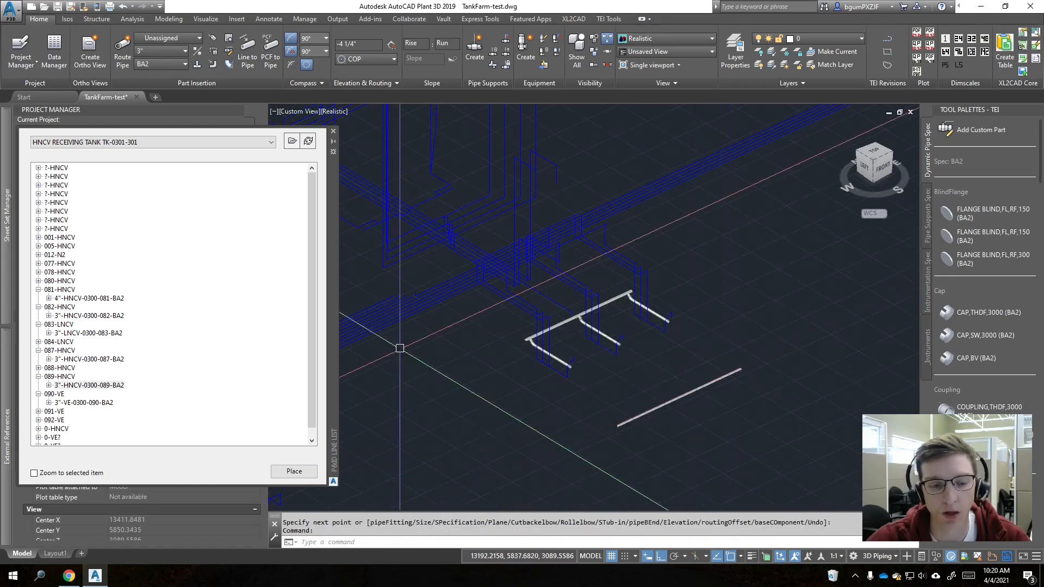
Step: Select the newly placed 3" pipe and compare its line number tag and service with the 089-HNCV entry in the P&ID line list
{"action": "left_click_drag", "start_coordinate": [336, 324], "coordinate": [0, 325]}
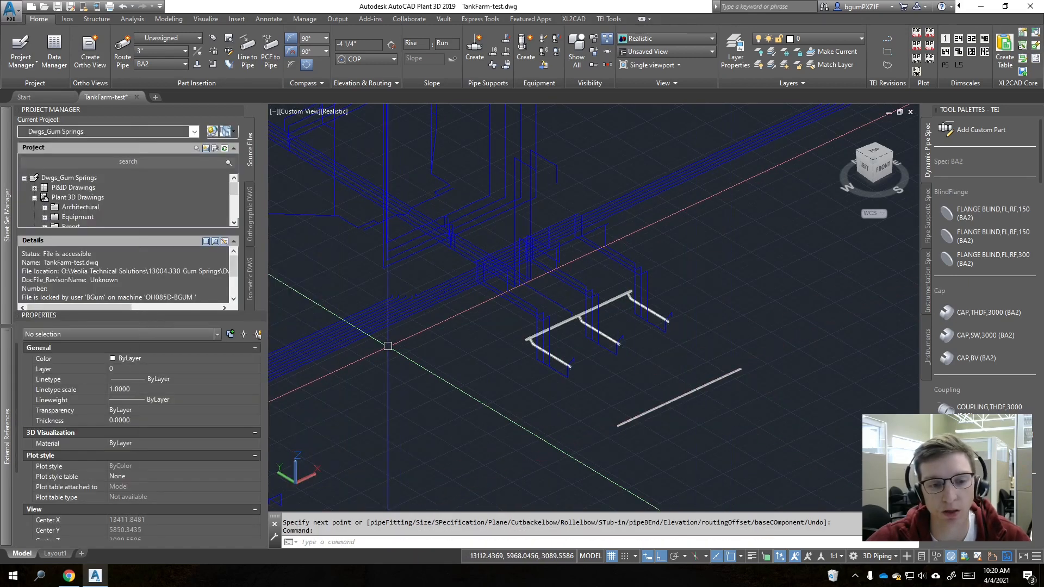
{"action": "left_click", "coordinate": [670, 418]}
{"action": "left_click", "coordinate": [651, 395]}
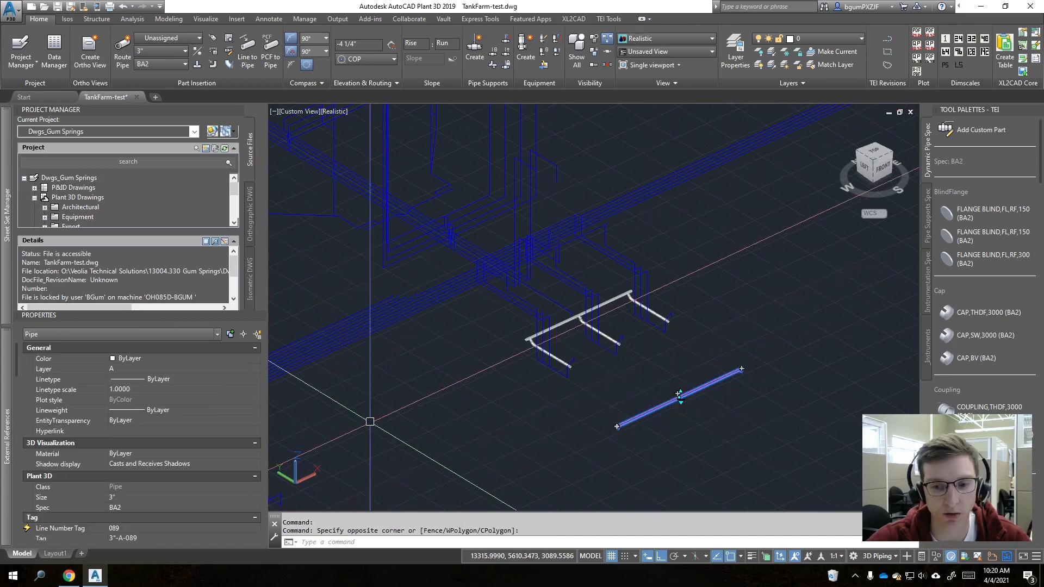
{"action": "scroll", "coordinate": [212, 430], "scroll_direction": "down", "scroll_amount": 2}
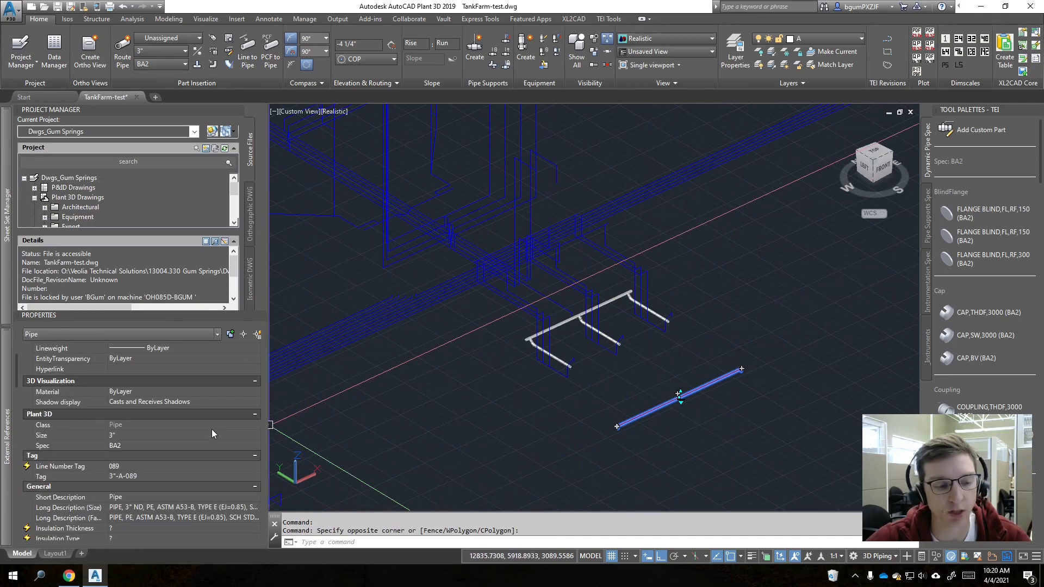
{"action": "left_click_drag", "start_coordinate": [411, 287], "coordinate": [559, 297]}
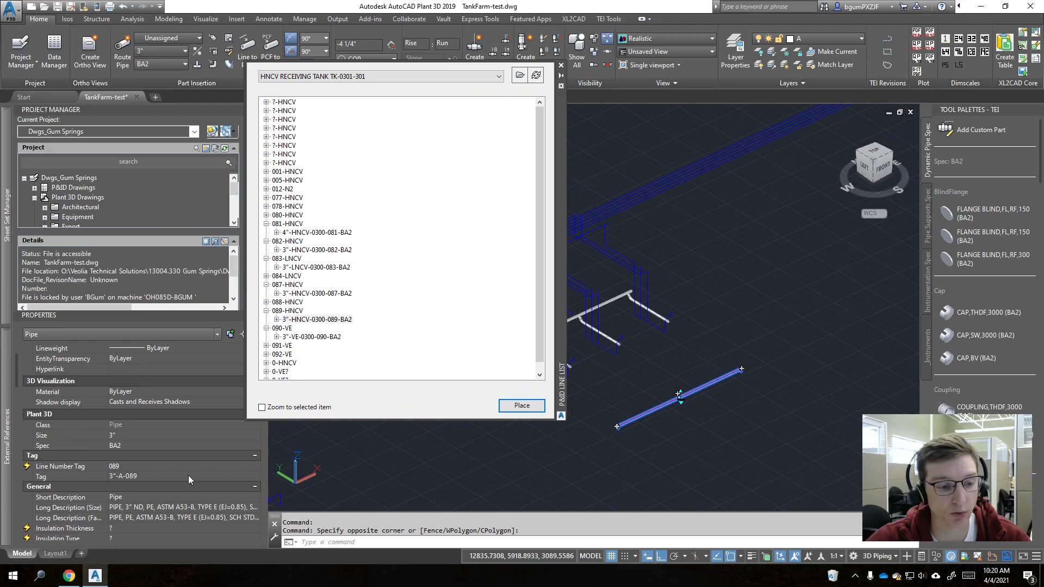
{"action": "scroll", "coordinate": [188, 475], "scroll_direction": "down", "scroll_amount": 5}
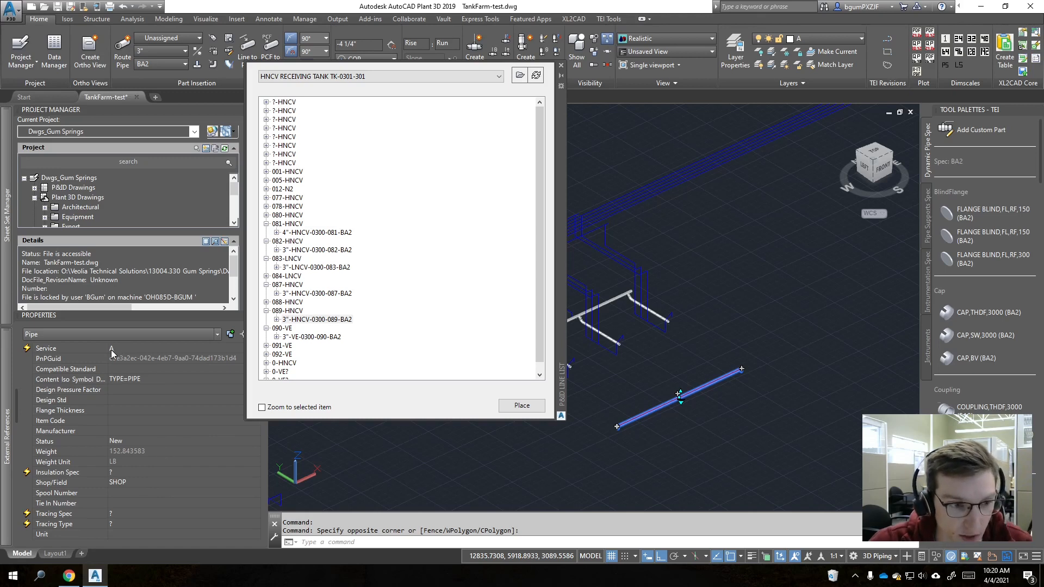
{"action": "scroll", "coordinate": [119, 351], "scroll_direction": "up", "scroll_amount": 4}
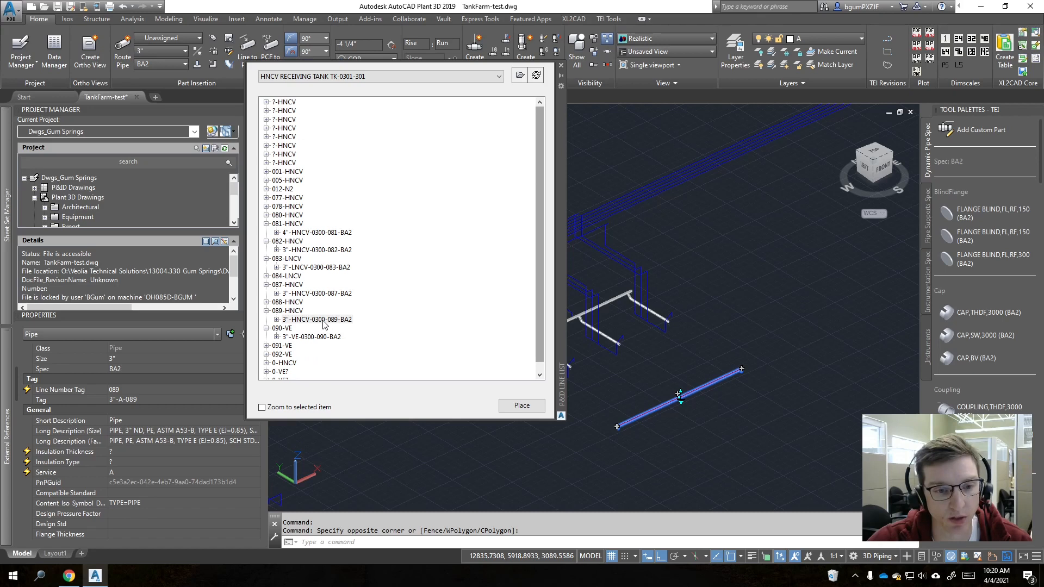
{"action": "scroll", "coordinate": [167, 437], "scroll_direction": "down", "scroll_amount": 4}
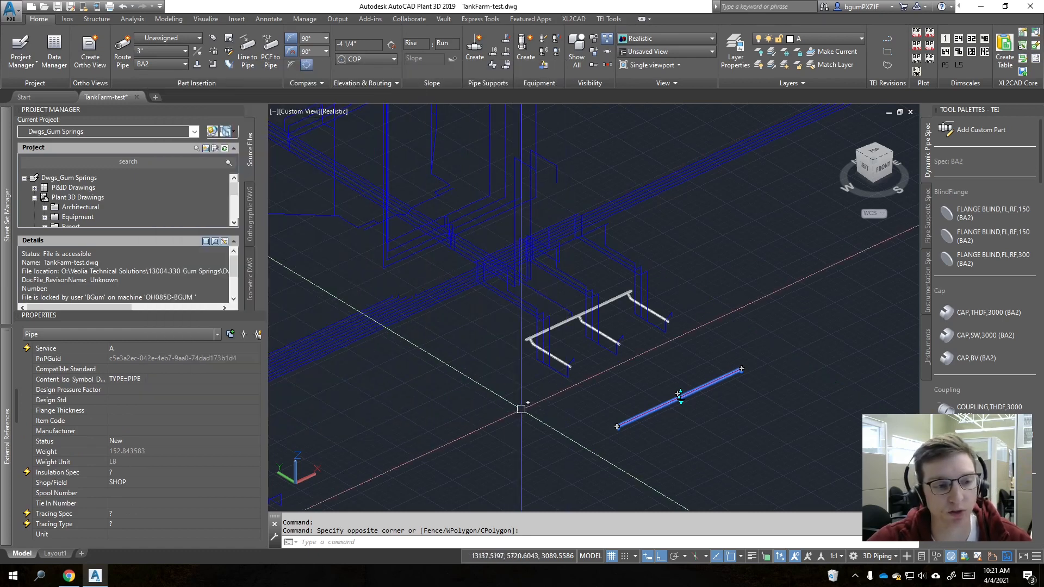
{"action": "scroll", "coordinate": [695, 428], "scroll_direction": "up", "scroll_amount": 1}
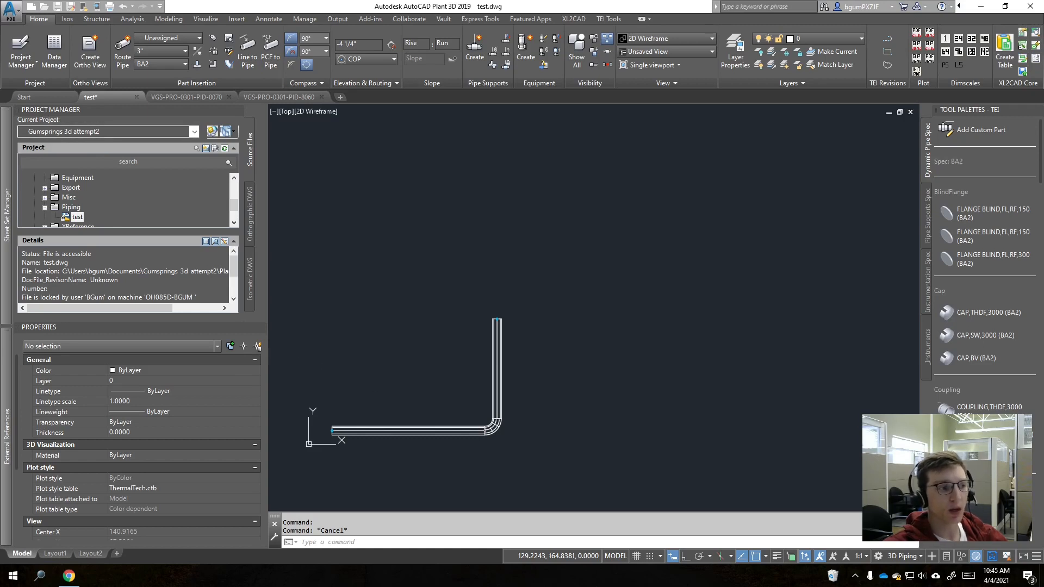
Step: Place line 4"-HNCV-0300-081-BA2 from the P&ID line list as an L-shaped pipe run above the existing run in test.dwg
{"action": "left_click_drag", "start_coordinate": [501, 153], "coordinate": [332, 153]}
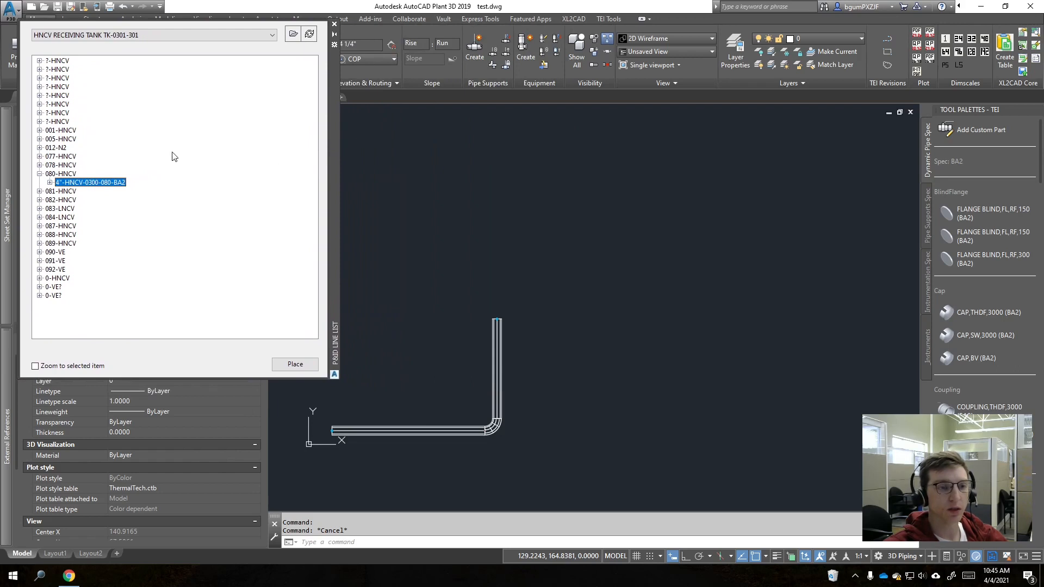
{"action": "right_click", "coordinate": [101, 182]}
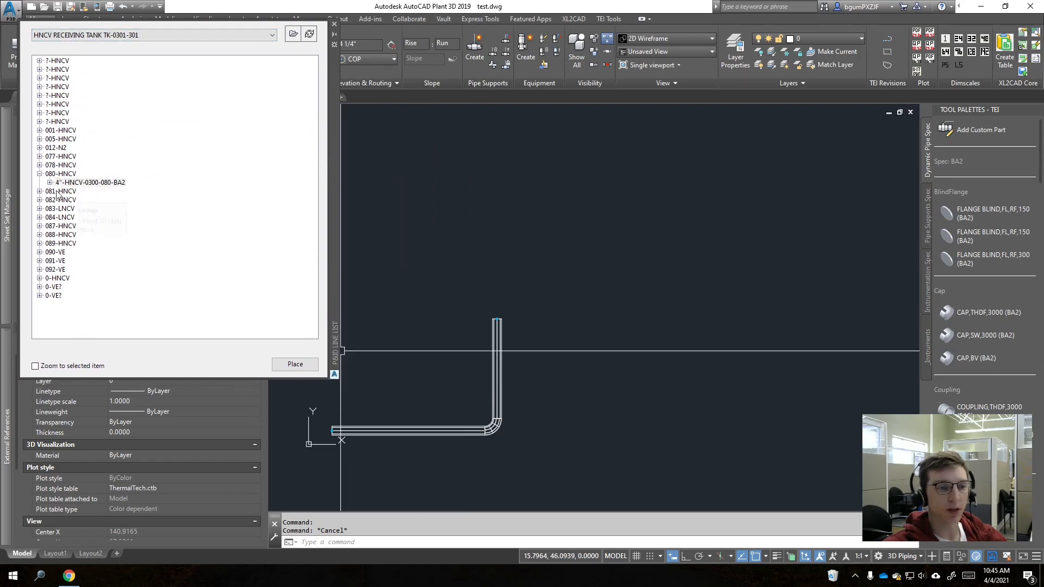
{"action": "left_click", "coordinate": [61, 191]}
{"action": "left_click", "coordinate": [40, 191]}
{"action": "left_click", "coordinate": [85, 200]}
{"action": "right_click", "coordinate": [86, 202]}
{"action": "left_click", "coordinate": [103, 207]}
{"action": "left_click", "coordinate": [429, 281]}
{"action": "left_click", "coordinate": [731, 283]}
{"action": "left_click", "coordinate": [732, 130]}
{"action": "key", "text": "Escape"}
Step: Examine the line number and tag properties of the new run's horizontal pipe, vertical pipe and elbow one at a time
{"action": "left_click", "coordinate": [649, 279]}
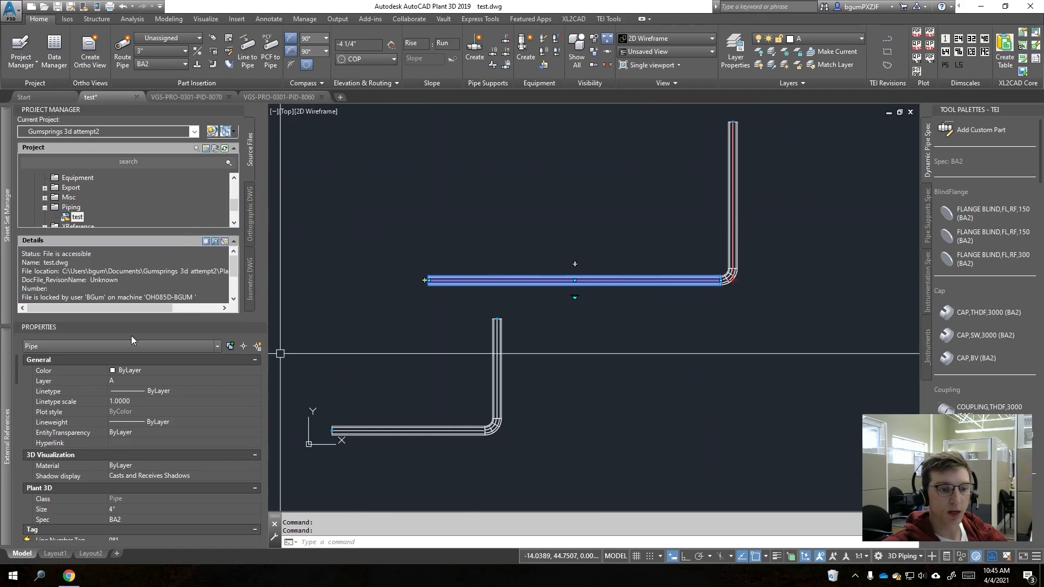
{"action": "scroll", "coordinate": [189, 451], "scroll_direction": "down", "scroll_amount": 3}
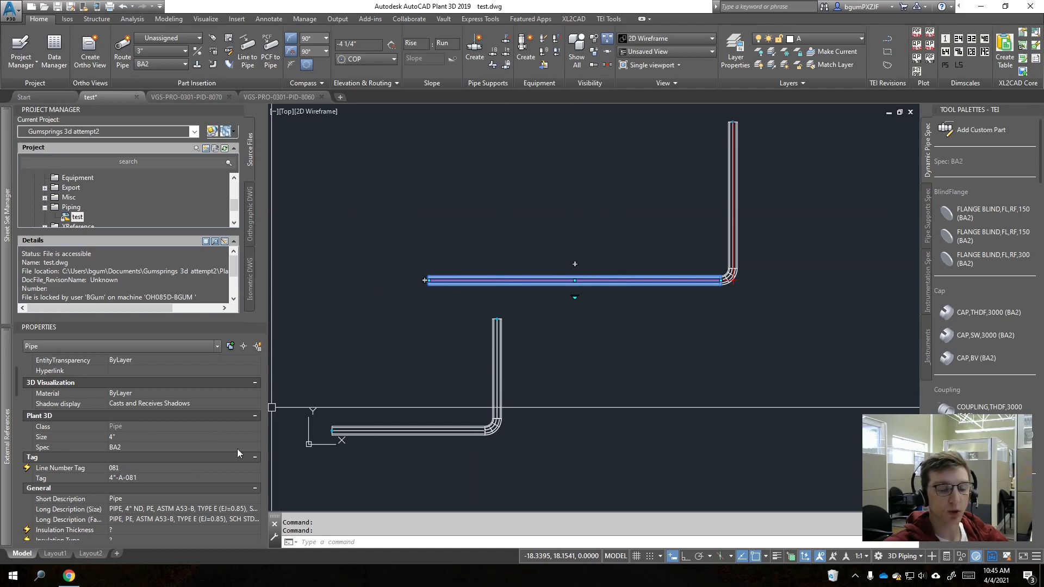
{"action": "key", "text": "Escape"}
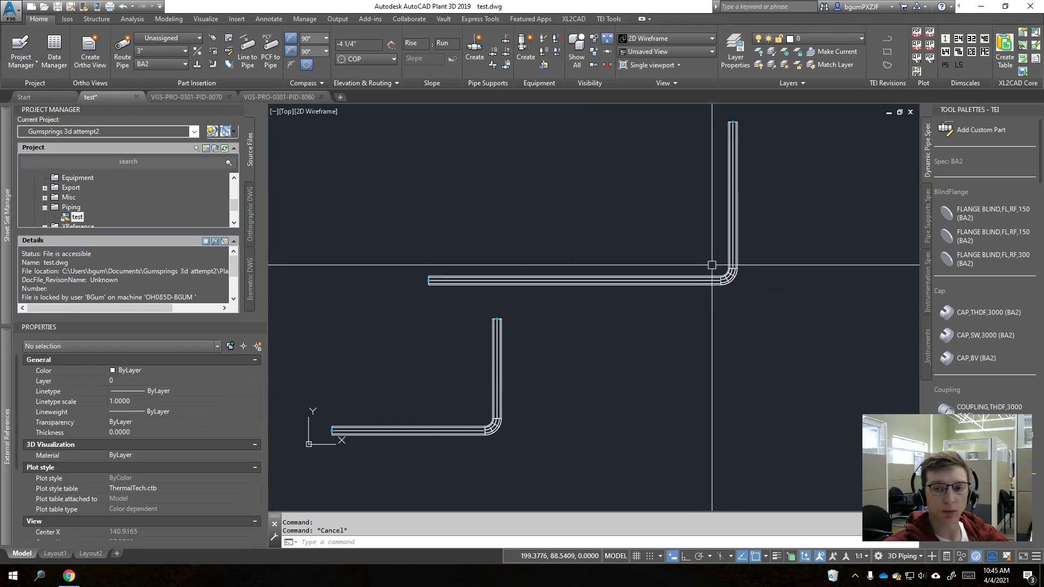
{"action": "left_click", "coordinate": [730, 260]}
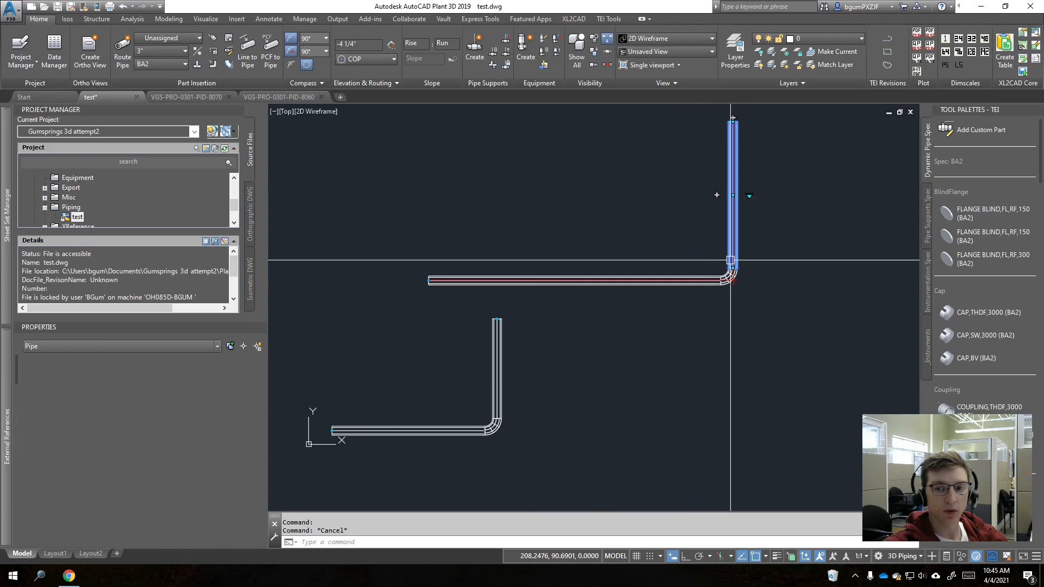
{"action": "scroll", "coordinate": [128, 516], "scroll_direction": "down", "scroll_amount": 3}
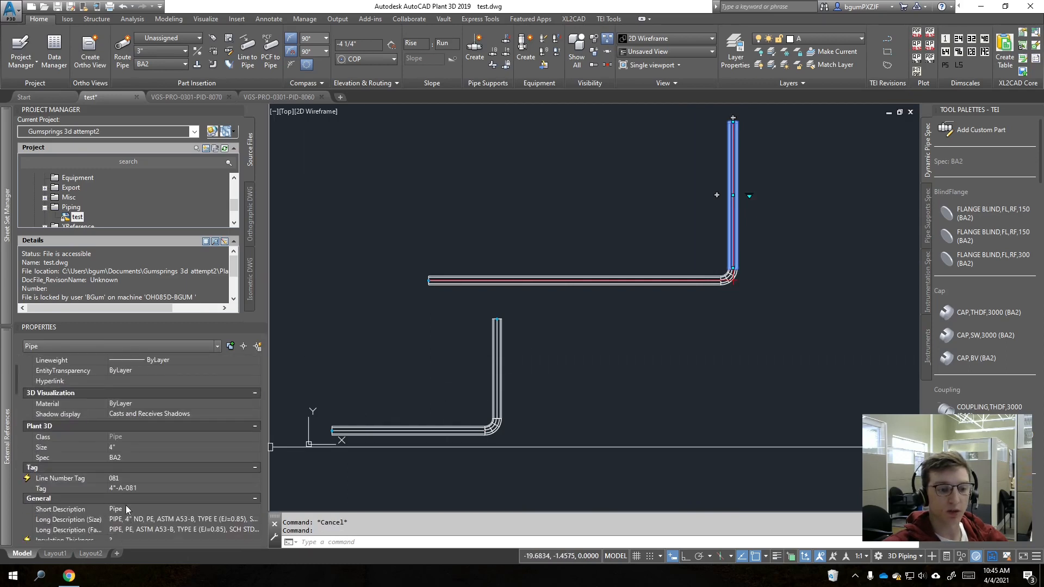
{"action": "key", "text": "Escape"}
{"action": "left_click", "coordinate": [732, 277]}
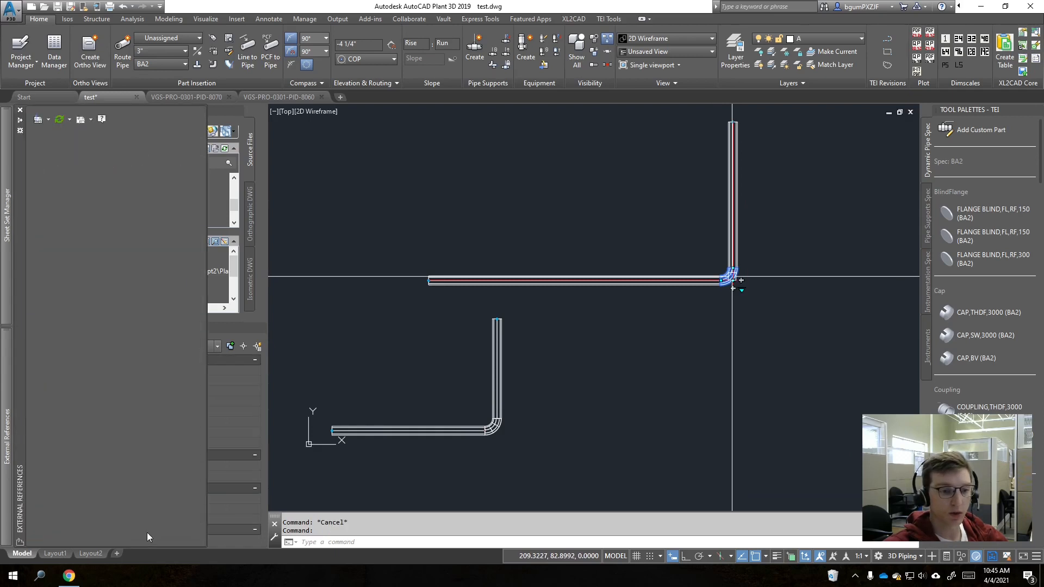
{"action": "scroll", "coordinate": [238, 491], "scroll_direction": "down", "scroll_amount": 3}
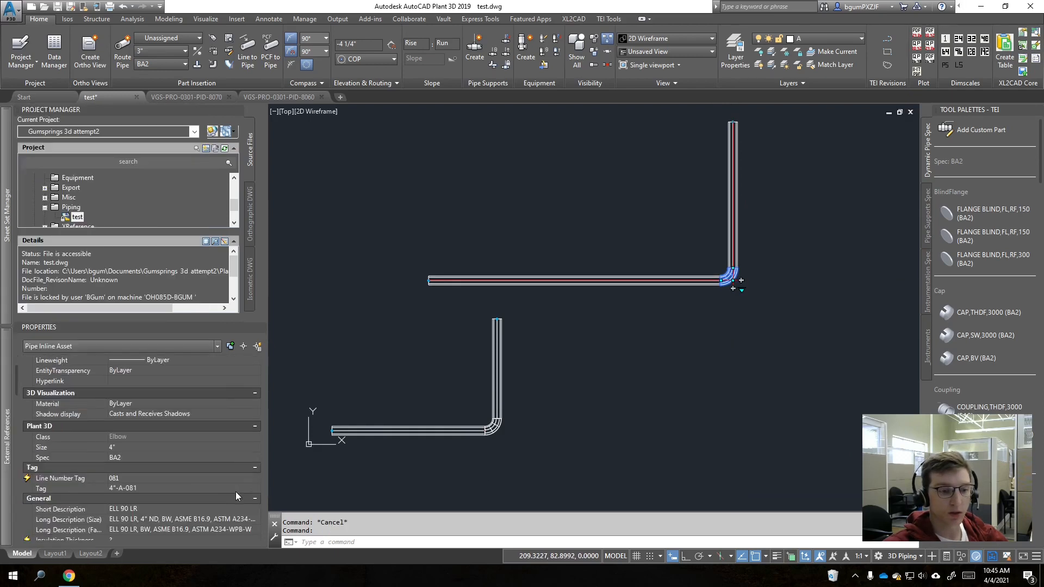
{"action": "key", "text": "Escape"}
Step: Extend the selection from the horizontal pipe to its entire line number and review the shared tag, insulation and service properties
{"action": "left_click", "coordinate": [690, 279]}
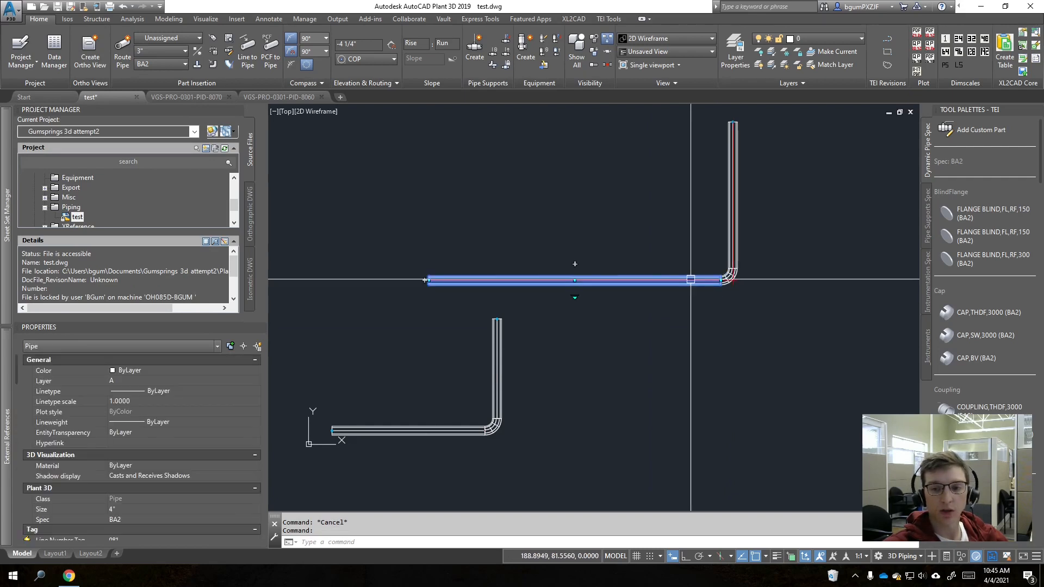
{"action": "right_click", "coordinate": [736, 279]}
{"action": "mouse_move", "coordinate": [818, 261]}
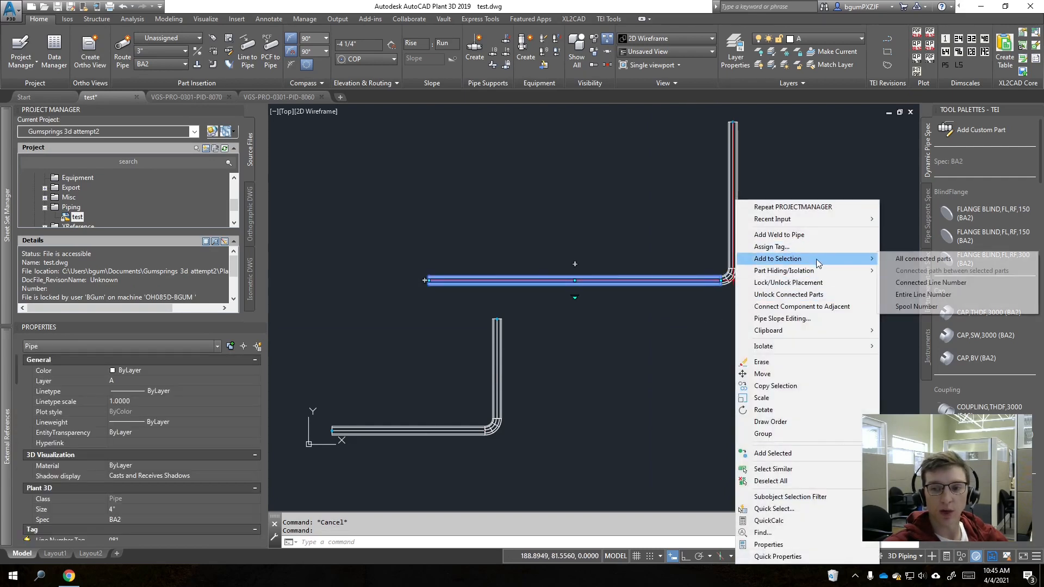
{"action": "left_click", "coordinate": [923, 295]}
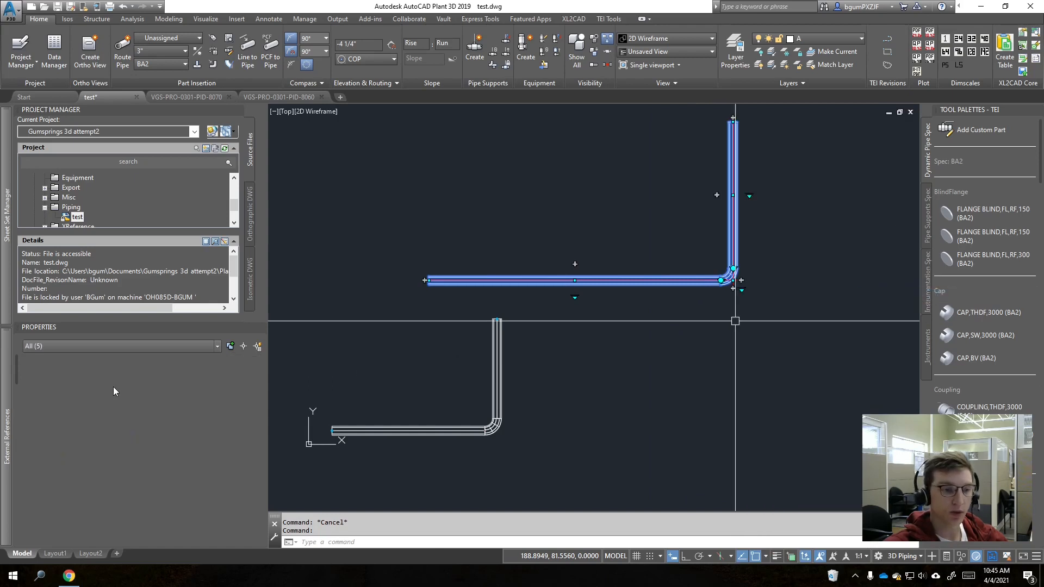
{"action": "scroll", "coordinate": [166, 486], "scroll_direction": "down", "scroll_amount": 3}
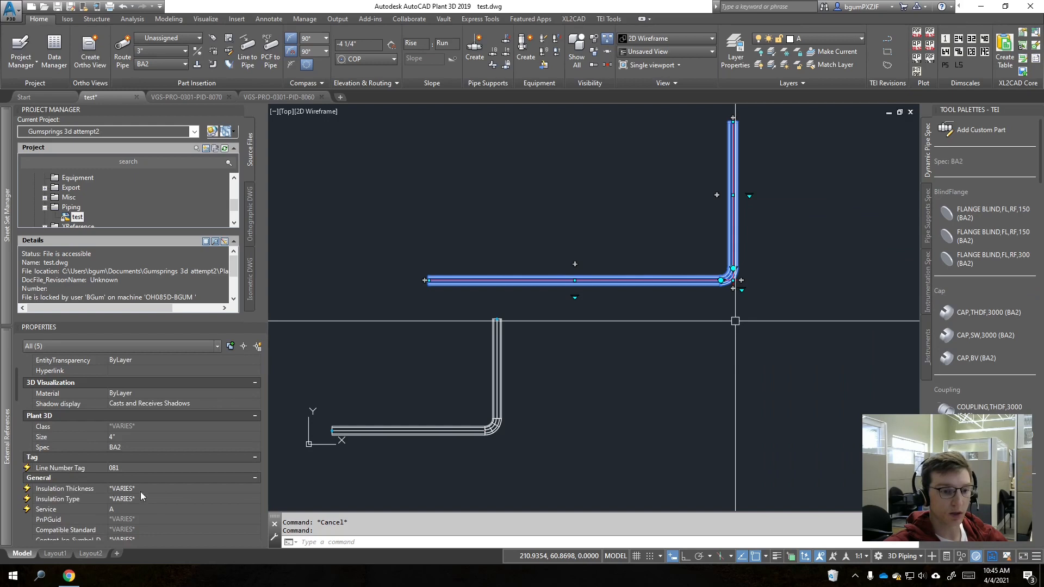
{"action": "scroll", "coordinate": [136, 488], "scroll_direction": "down", "scroll_amount": 2}
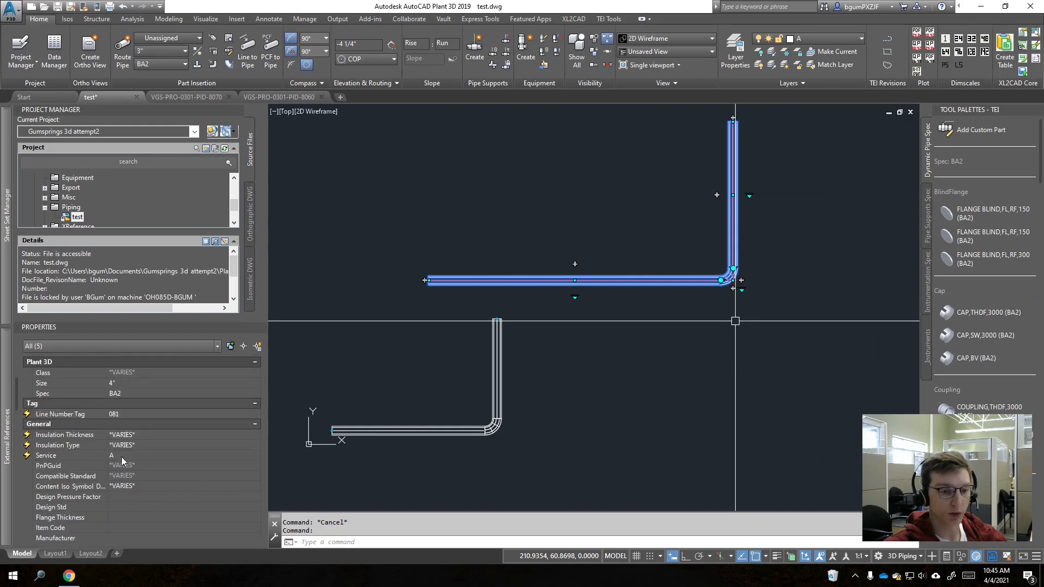
{"action": "scroll", "coordinate": [122, 461], "scroll_direction": "down", "scroll_amount": 3}
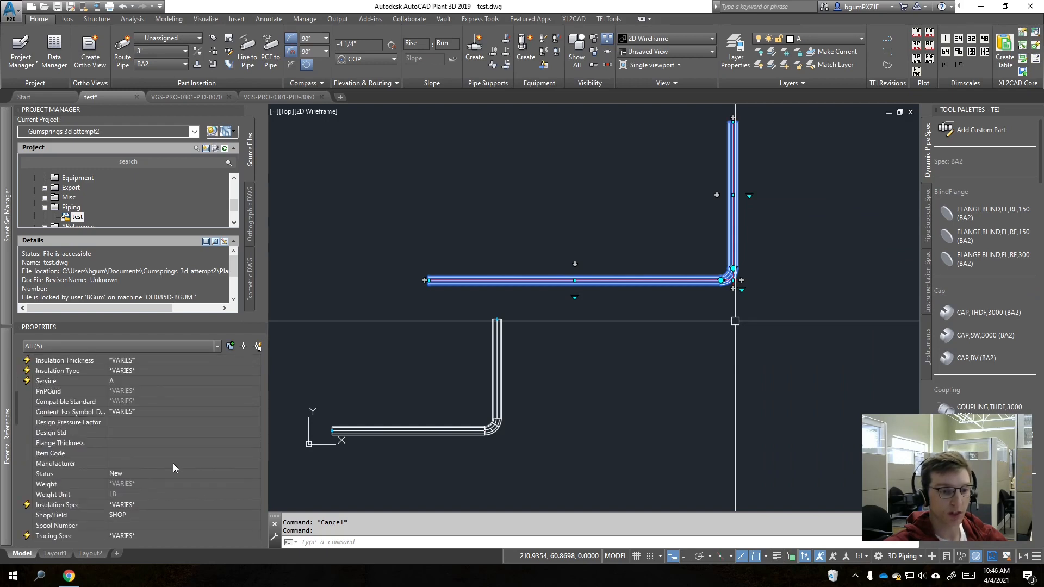
{"action": "scroll", "coordinate": [173, 463], "scroll_direction": "up", "scroll_amount": 5}
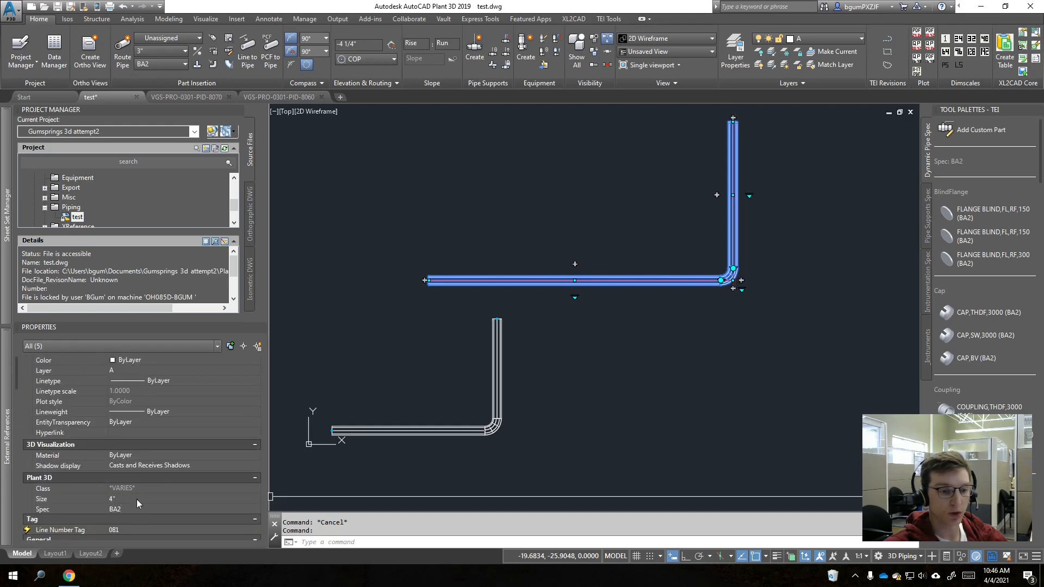
{"action": "key", "text": "Escape"}
Step: Select the connector between the horizontal pipe and the elbow and review its line number, insulation and service properties
{"action": "scroll", "coordinate": [748, 289], "scroll_direction": "up", "scroll_amount": 8}
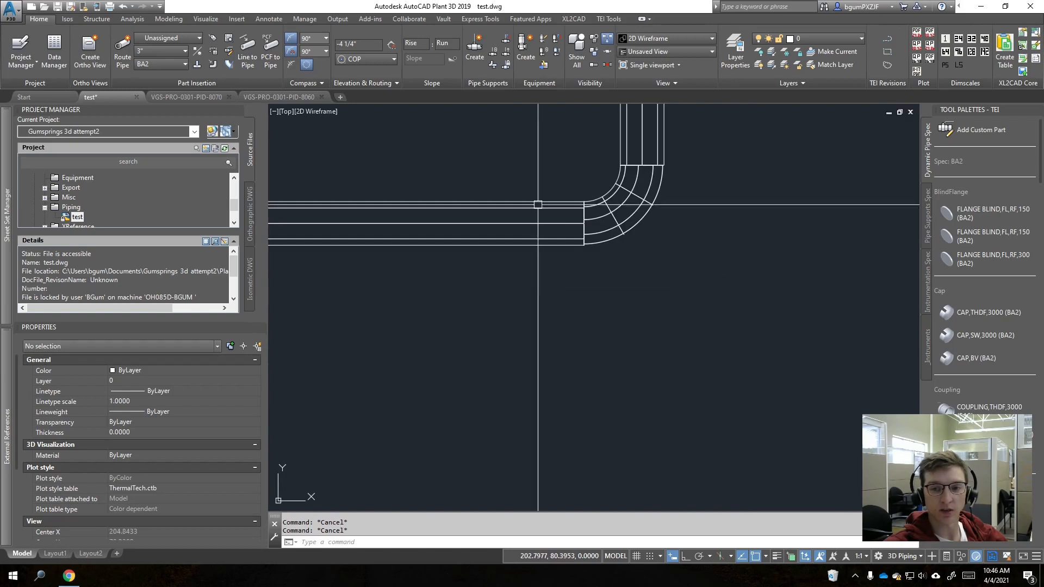
{"action": "left_click", "coordinate": [551, 183]}
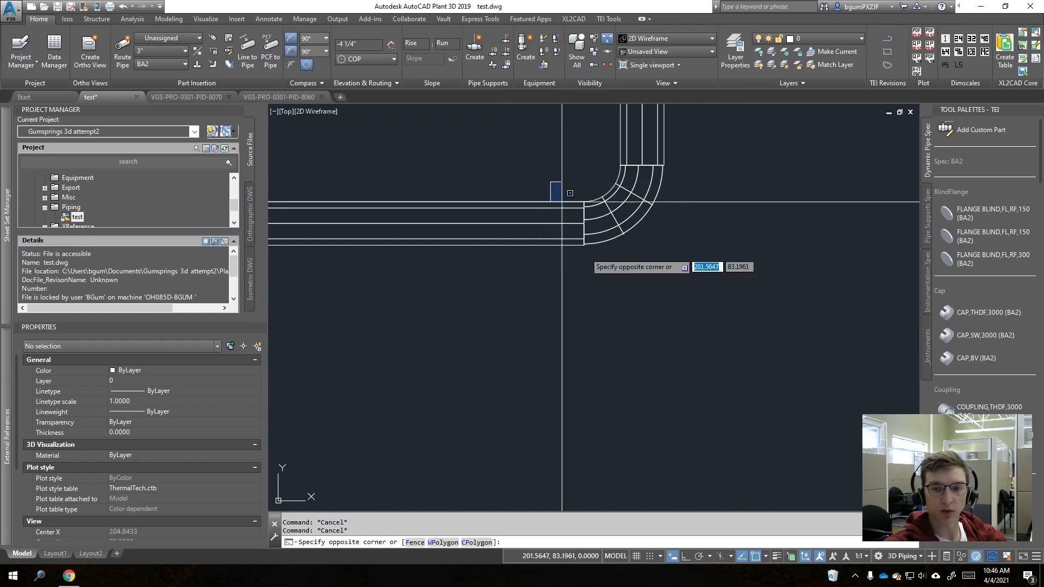
{"action": "left_click", "coordinate": [603, 290]}
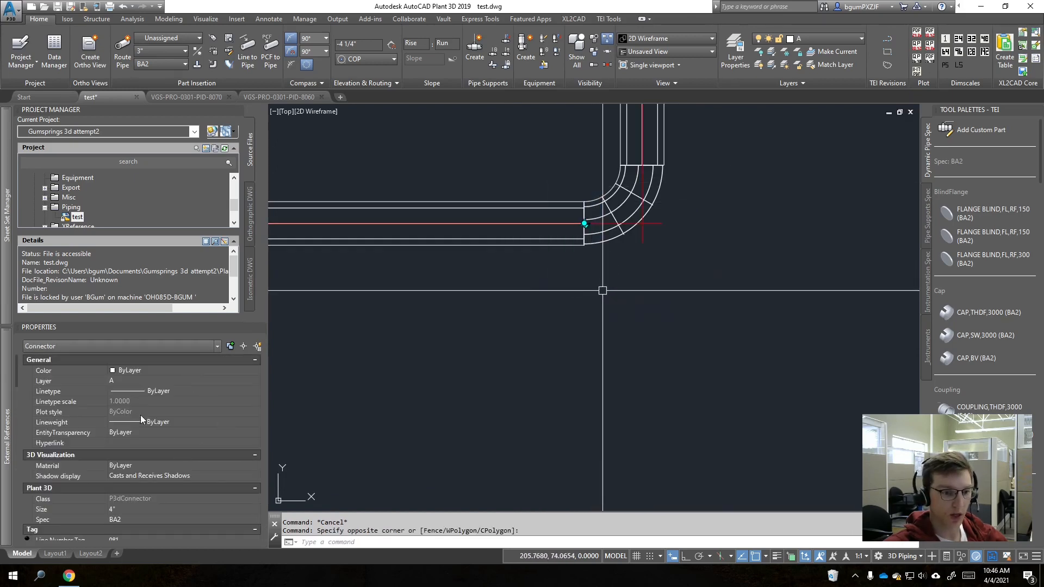
{"action": "scroll", "coordinate": [155, 436], "scroll_direction": "down", "scroll_amount": 5}
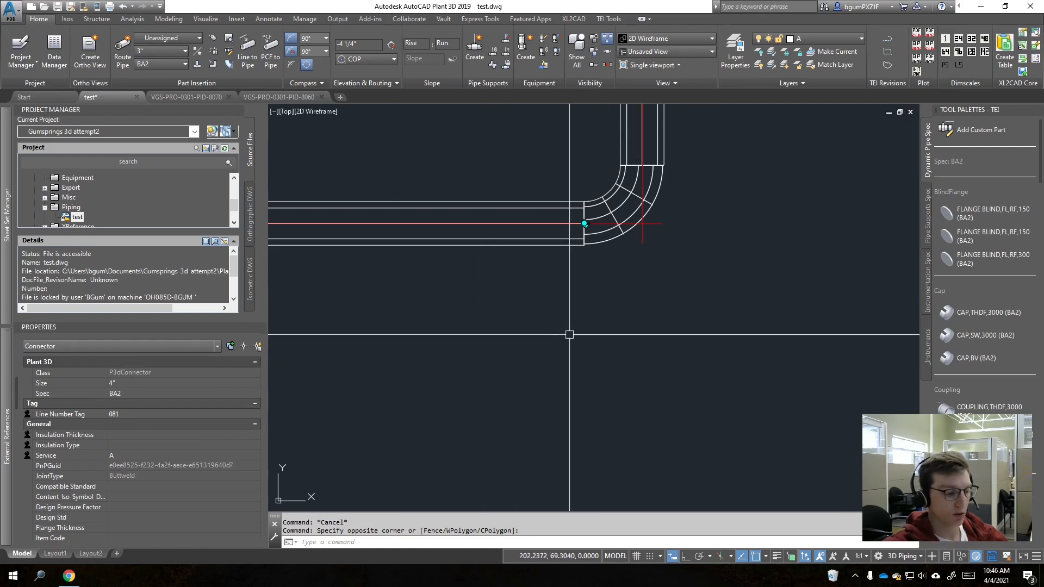
{"action": "scroll", "coordinate": [568, 321], "scroll_direction": "down", "scroll_amount": 5}
{"action": "middle_click_drag", "start_coordinate": [569, 318], "coordinate": [664, 363]}
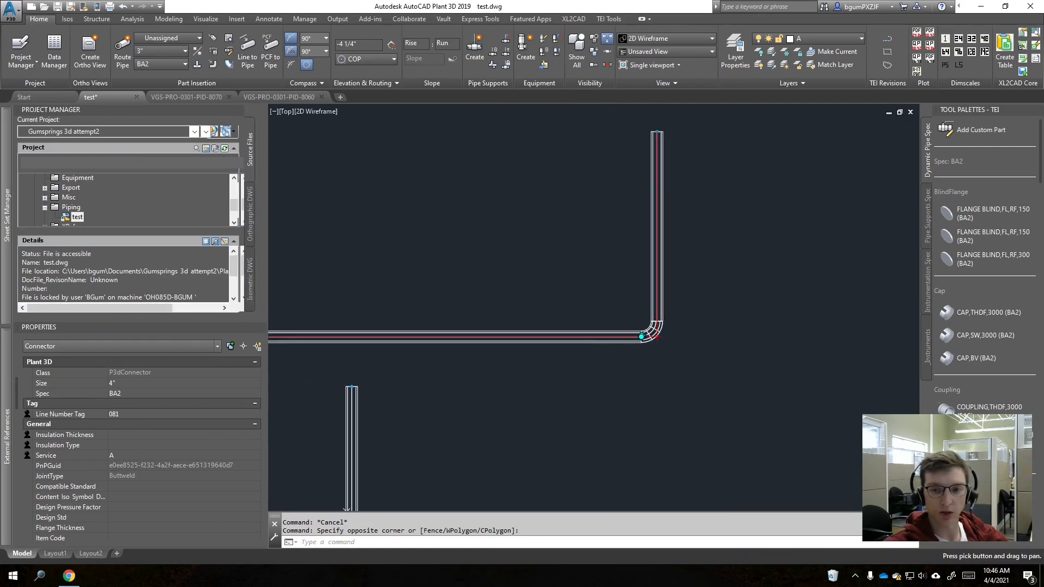
{"action": "scroll", "coordinate": [659, 359], "scroll_direction": "down", "scroll_amount": 1}
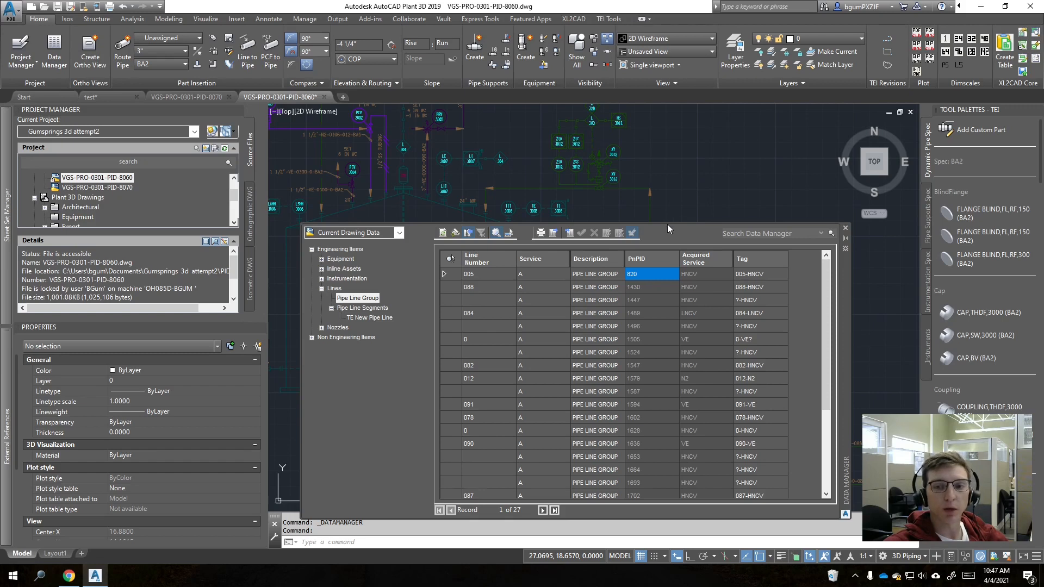
Step: Compare the Service and Acquired Service values of the pipe line groups in the Data Manager, sorting by each, and close it
{"action": "left_click_drag", "start_coordinate": [671, 223], "coordinate": [664, 279]}
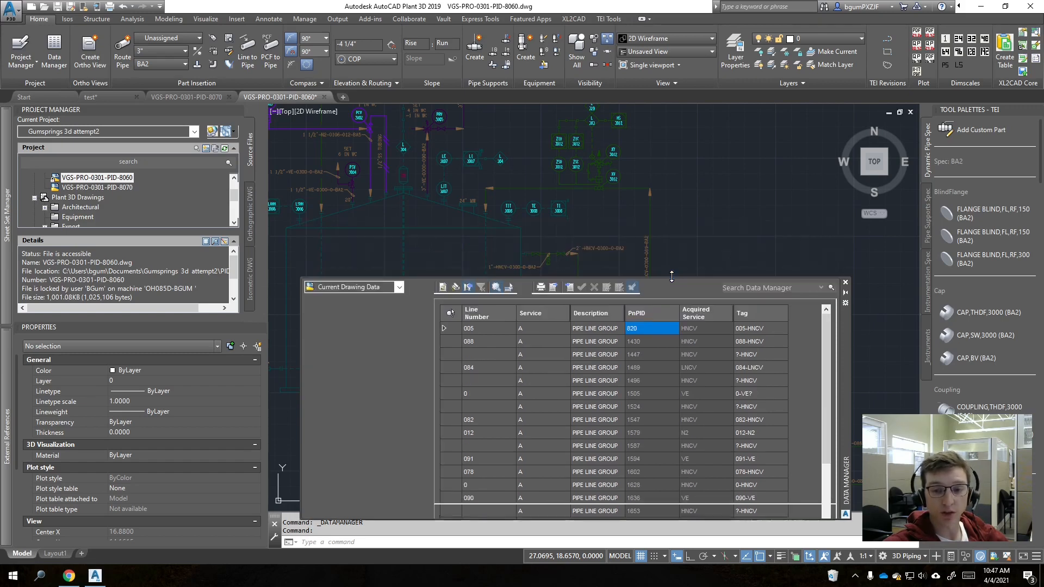
{"action": "left_click_drag", "start_coordinate": [300, 358], "coordinate": [88, 364]}
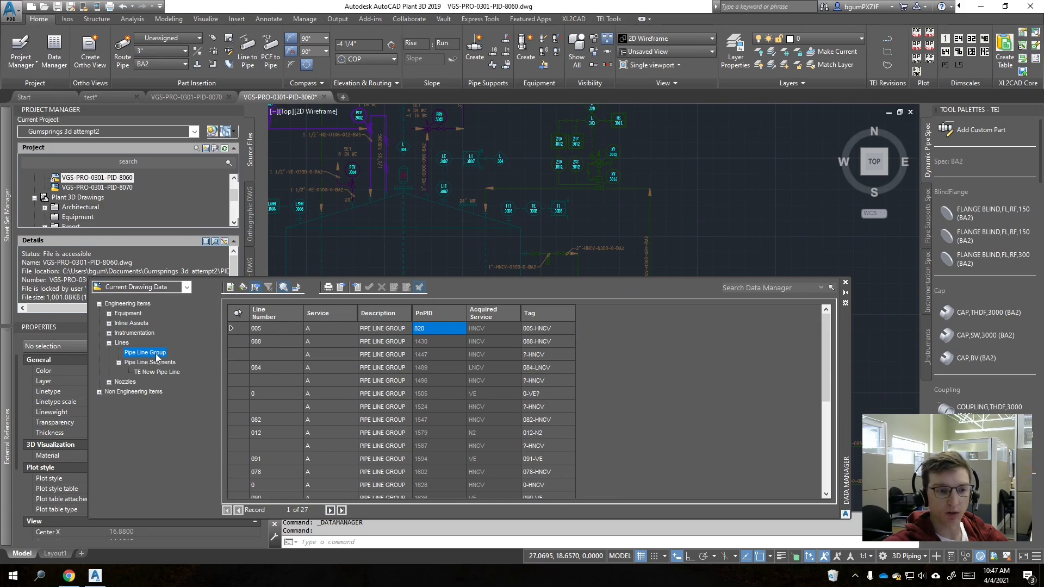
{"action": "left_click", "coordinate": [483, 314]}
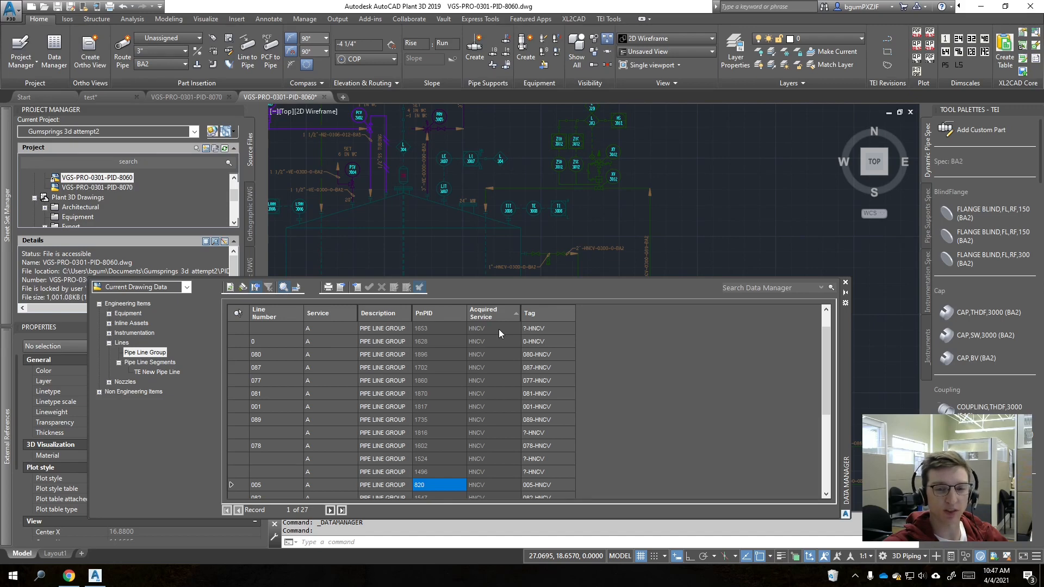
{"action": "left_click", "coordinate": [331, 313]}
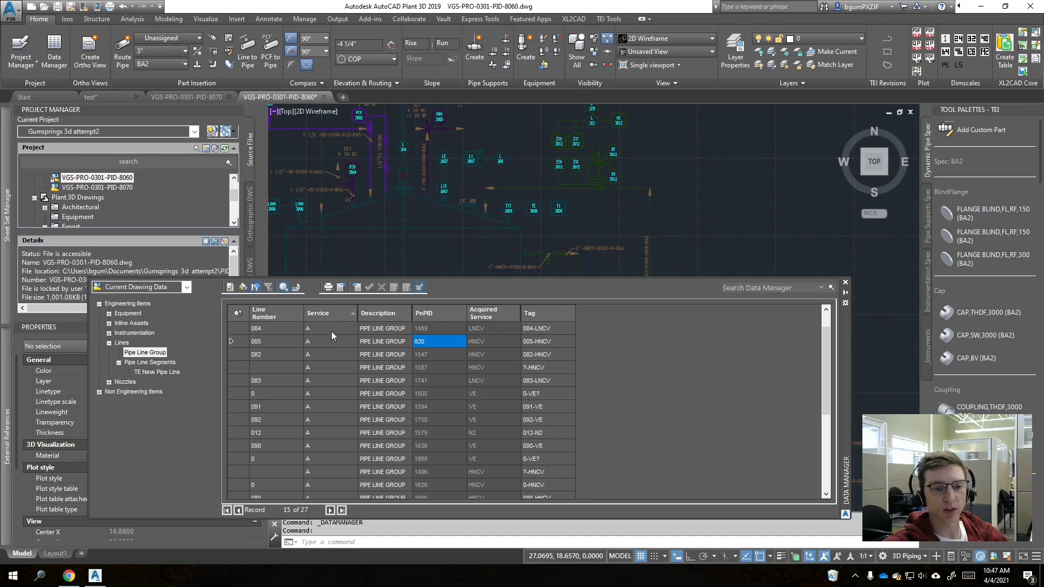
{"action": "left_click", "coordinate": [317, 329]}
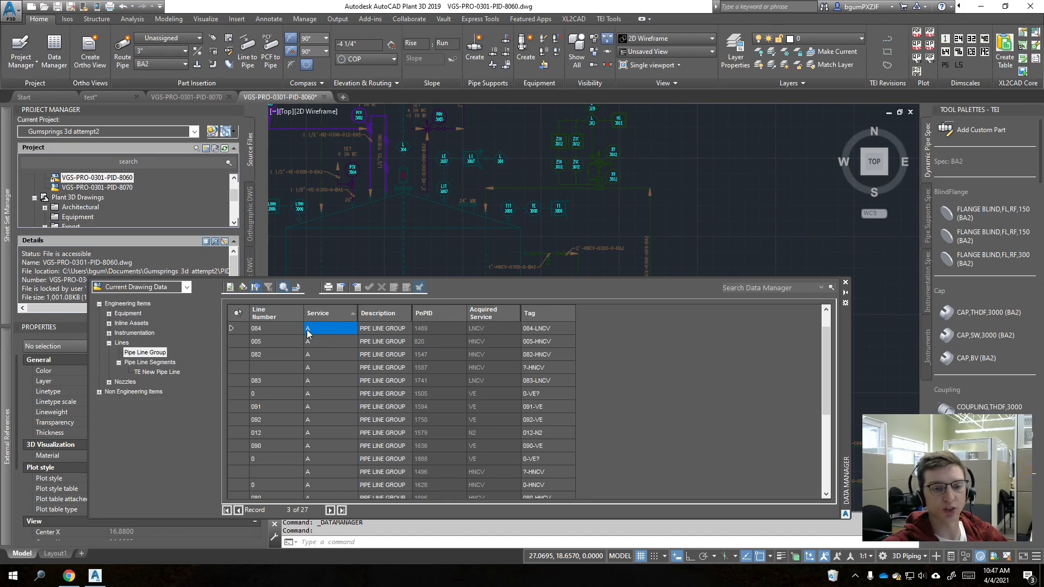
{"action": "left_click", "coordinate": [846, 282]}
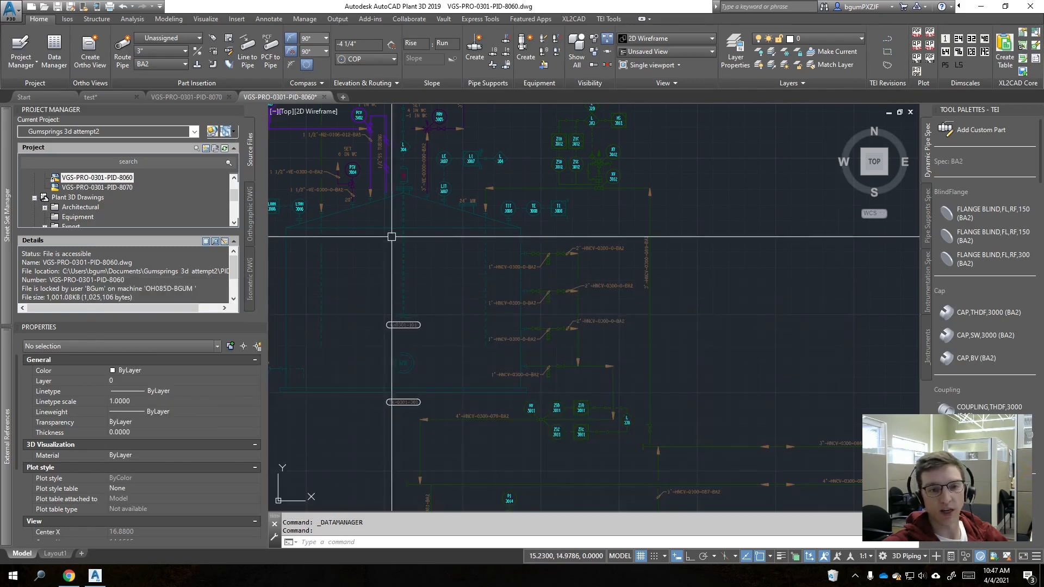
Step: Review the service property and its assigned list option on the purple nitrogen line feeding the tank in the P&ID, leaving it unchanged
{"action": "middle_click_drag", "start_coordinate": [390, 233], "coordinate": [620, 329]}
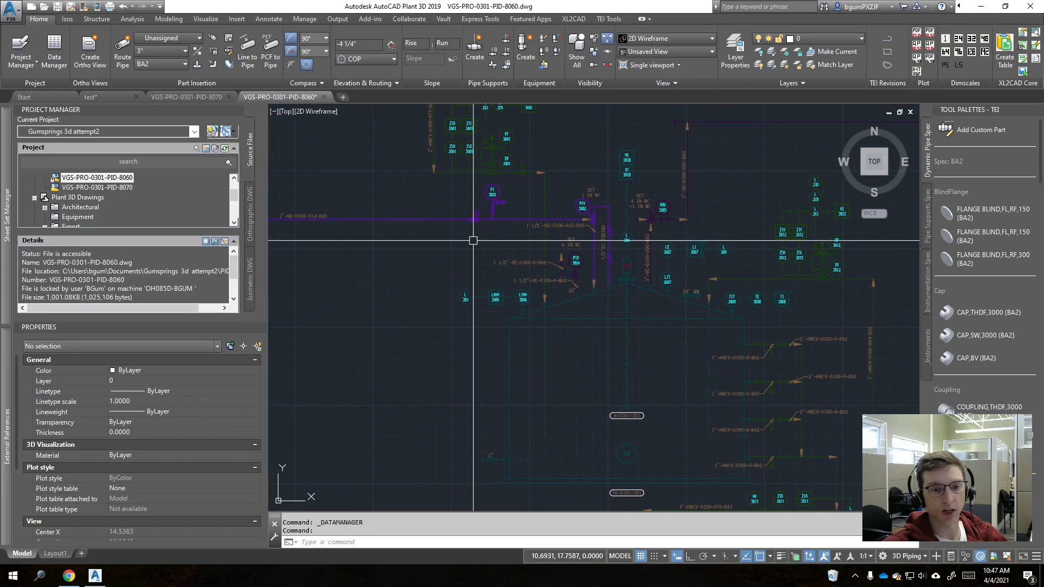
{"action": "left_click", "coordinate": [421, 221]}
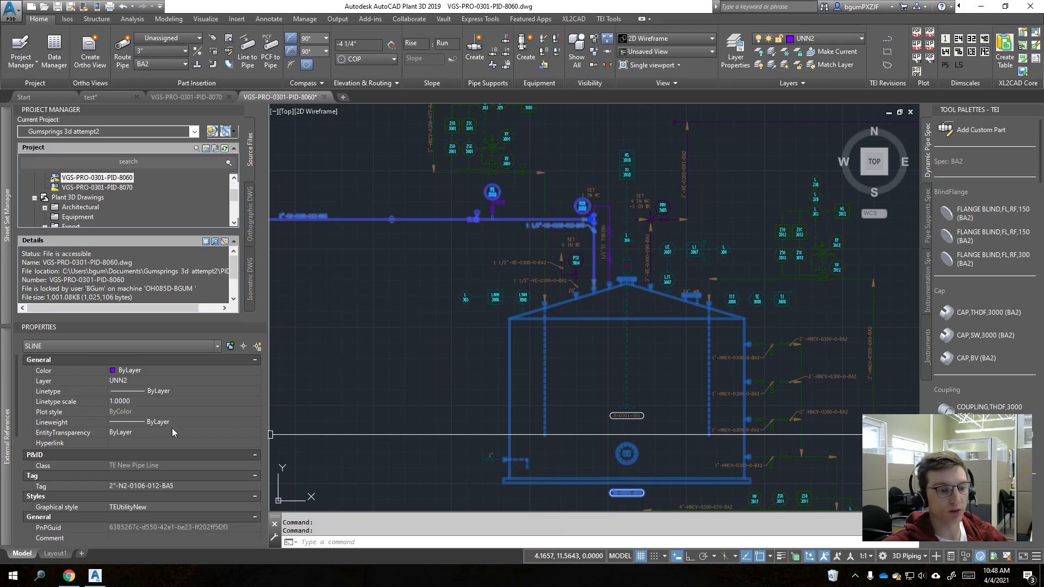
{"action": "scroll", "coordinate": [151, 488], "scroll_direction": "down", "scroll_amount": 5}
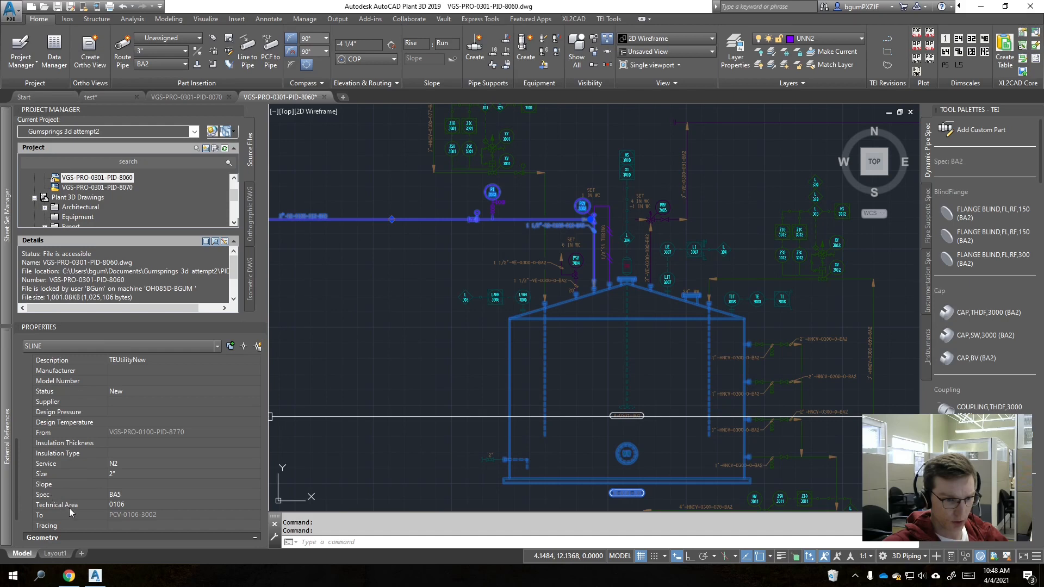
{"action": "left_click", "coordinate": [174, 462]}
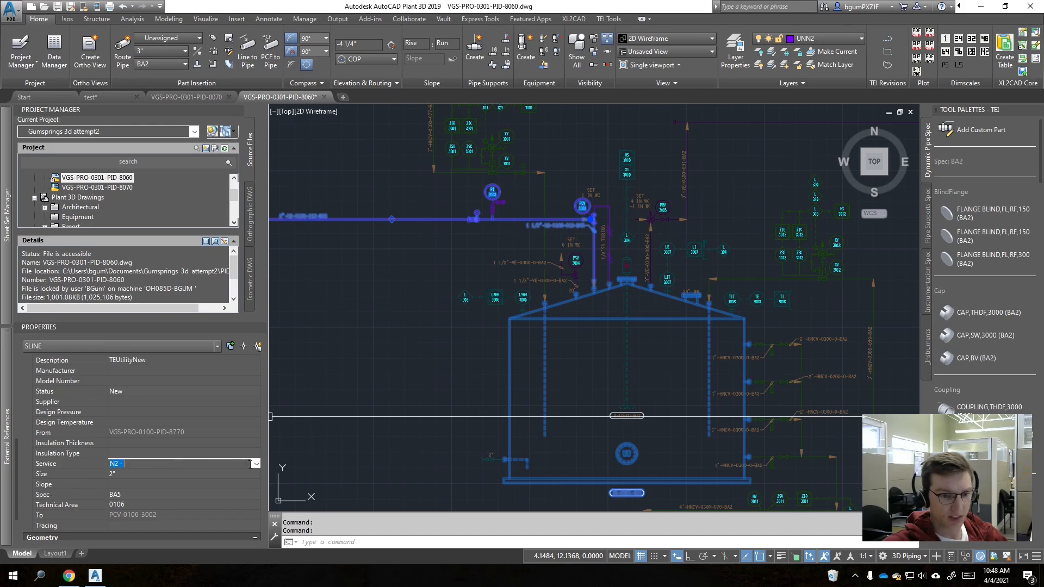
{"action": "left_click", "coordinate": [255, 464]}
{"action": "left_click", "coordinate": [254, 463]}
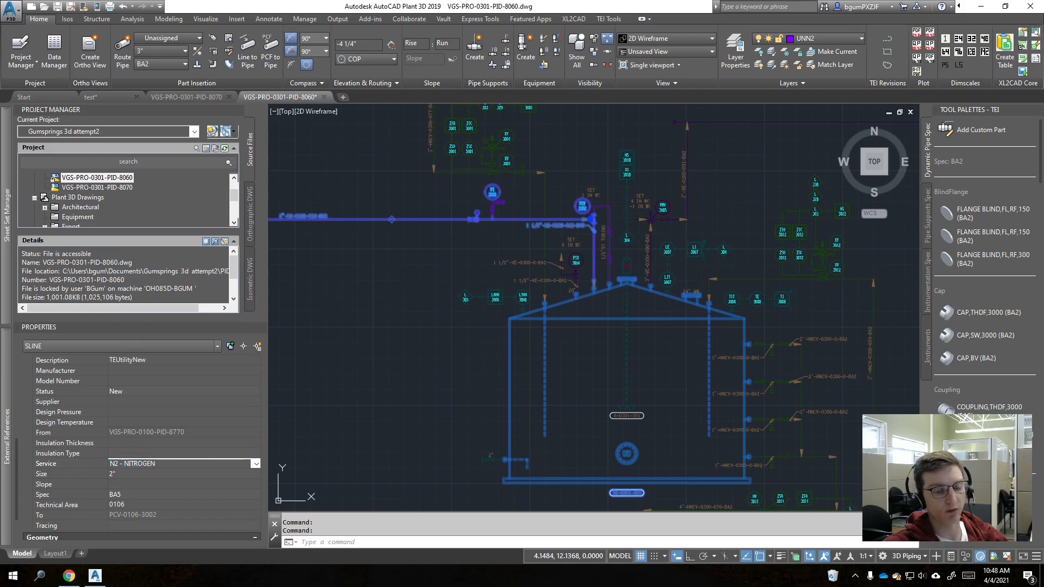
{"action": "key", "text": "Escape"}
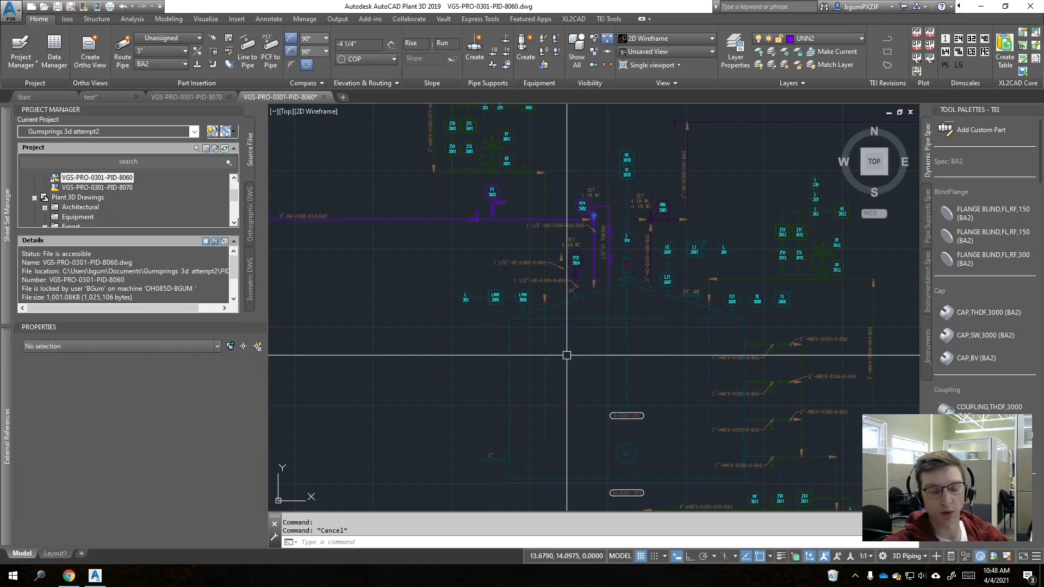
{"action": "key", "text": "Escape"}
{"action": "scroll", "coordinate": [567, 316], "scroll_direction": "down", "scroll_amount": 2}
{"action": "mouse_move", "coordinate": [567, 319]}
{"action": "middle_mouse_down"}
{"action": "mouse_move", "coordinate": [520, 332]}
{"action": "mouse_move", "coordinate": [531, 321]}
{"action": "middle_mouse_up"}
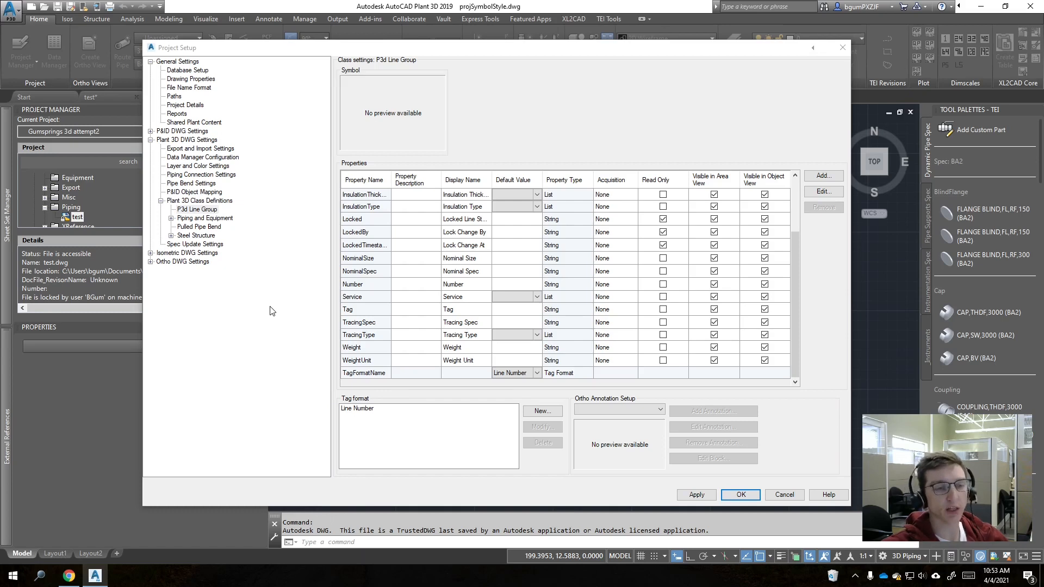
Step: Review the P3d Line Group class properties and their acquisition settings in the project's Plant 3D class definitions
{"action": "left_click", "coordinate": [180, 140]}
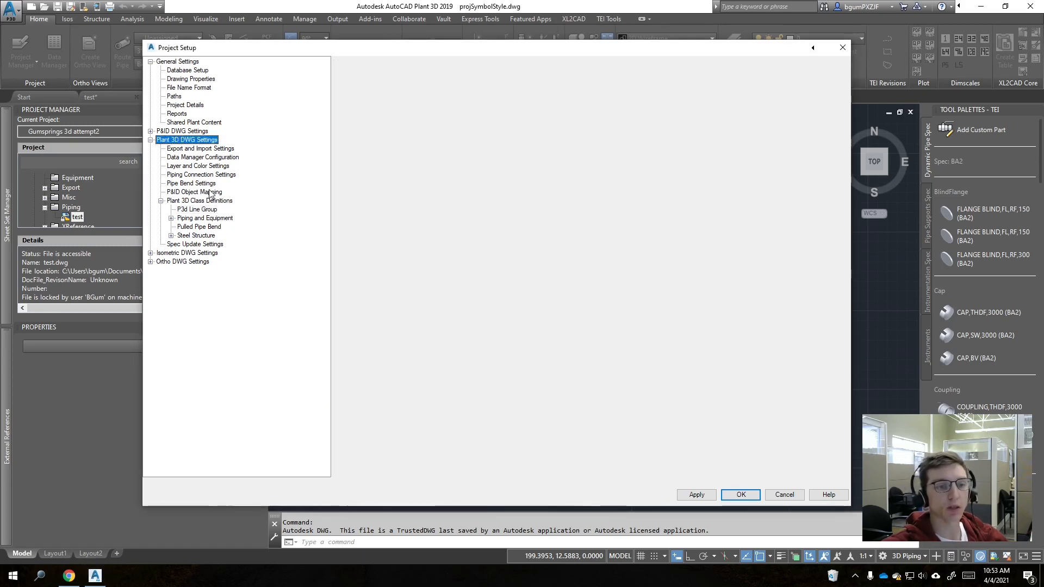
{"action": "left_click", "coordinate": [194, 210]}
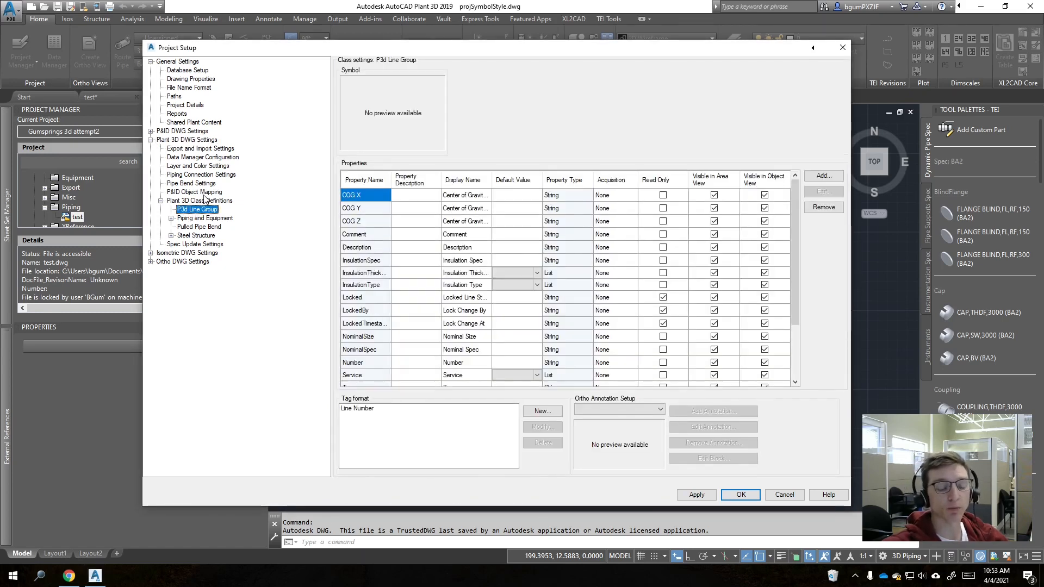
{"action": "scroll", "coordinate": [440, 307], "scroll_direction": "down", "scroll_amount": 2}
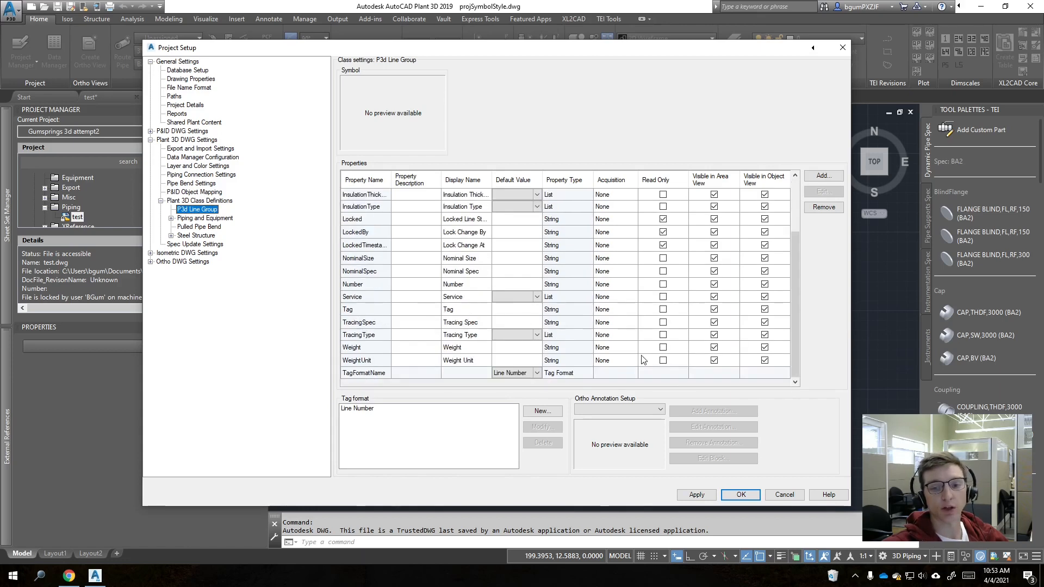
{"action": "scroll", "coordinate": [639, 360], "scroll_direction": "up", "scroll_amount": 2}
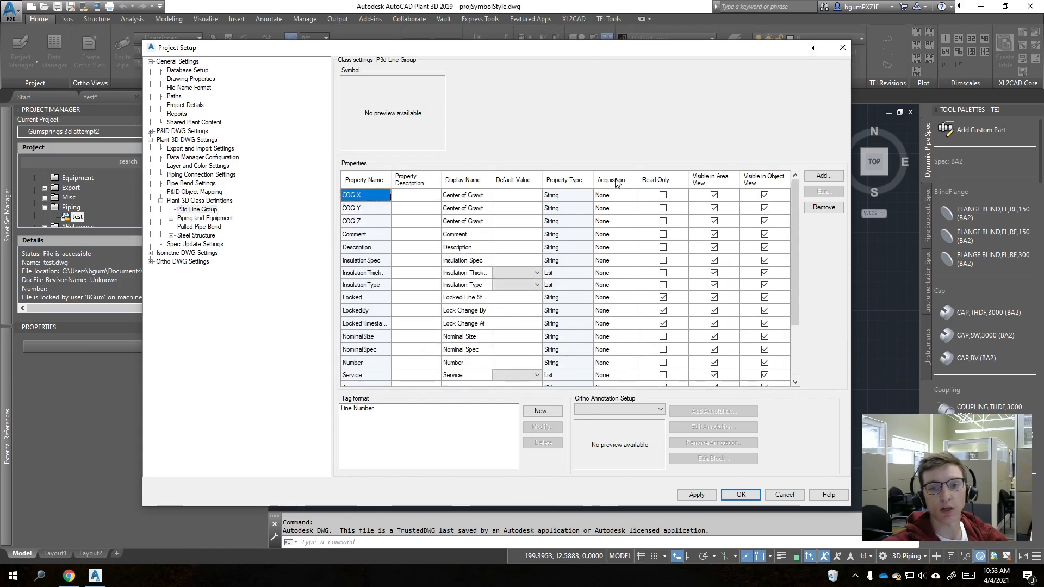
{"action": "scroll", "coordinate": [623, 218], "scroll_direction": "down", "scroll_amount": 2}
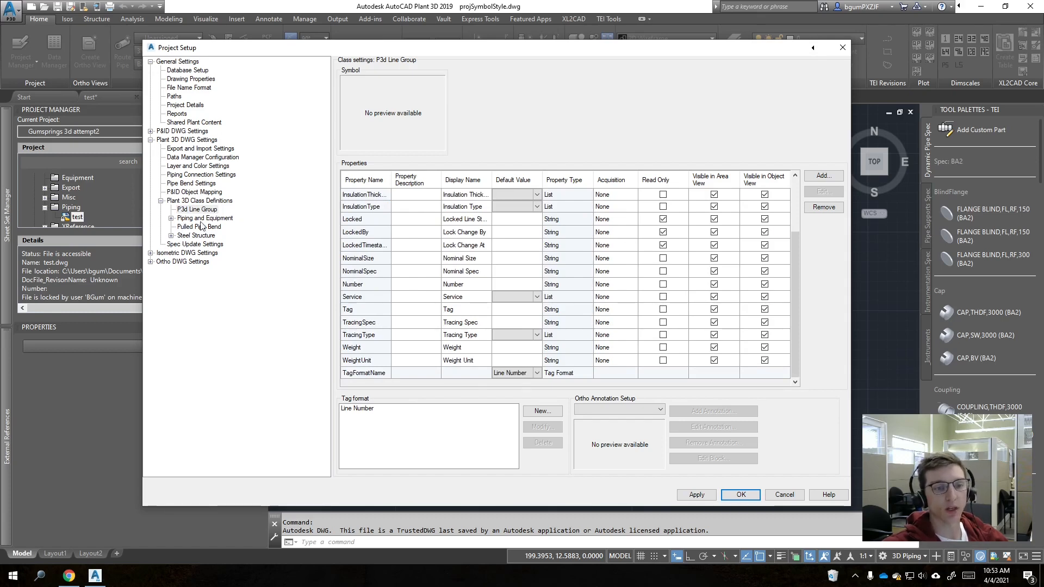
Step: Examine where the Pipe Run Component class acquires its Service property, and check the Service property of P3d Line Group
{"action": "left_click", "coordinate": [171, 218]}
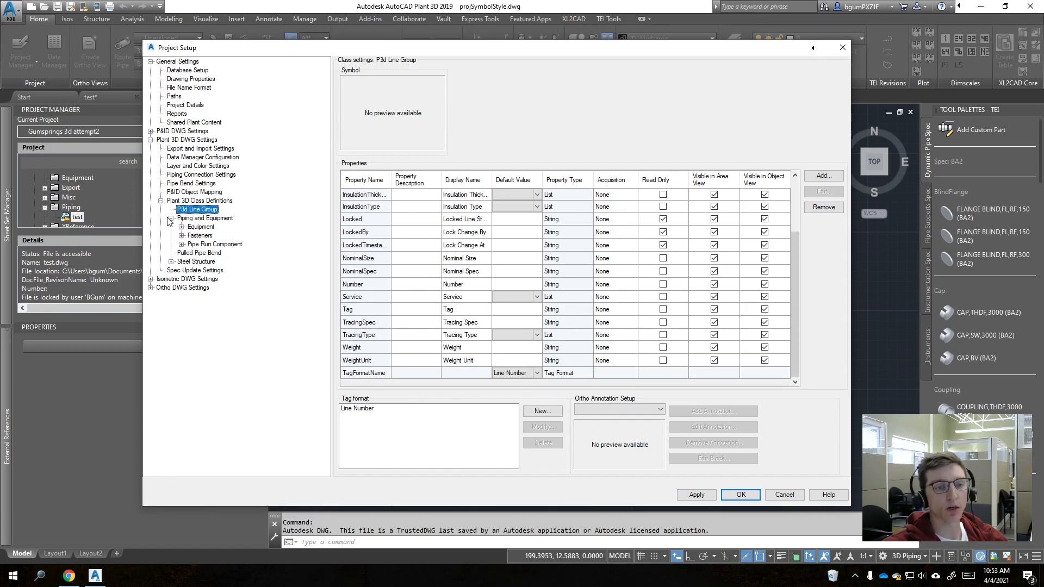
{"action": "left_click", "coordinate": [214, 244]}
{"action": "scroll", "coordinate": [574, 251], "scroll_direction": "down", "scroll_amount": 10}
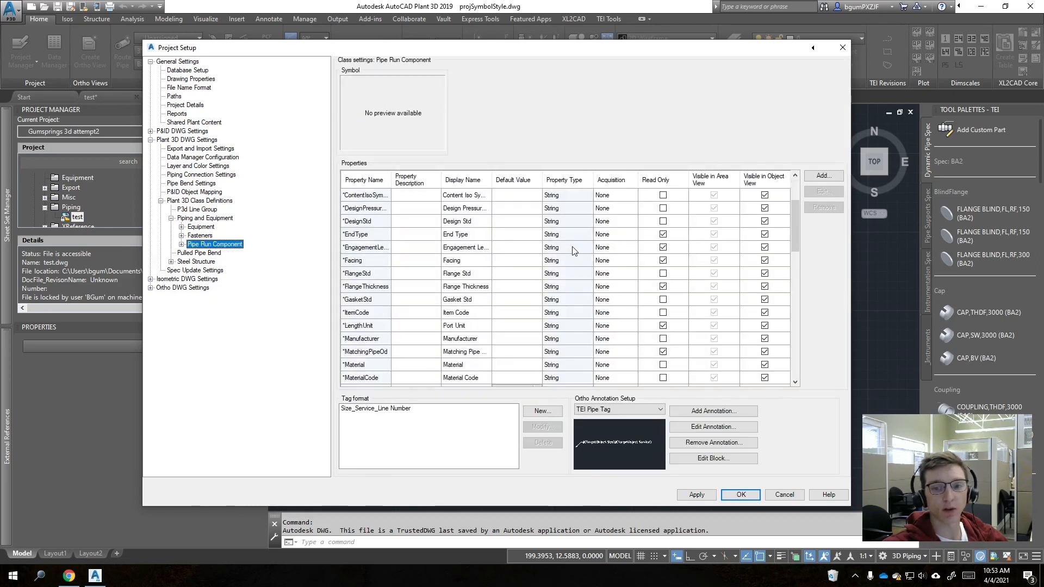
{"action": "scroll", "coordinate": [574, 251], "scroll_direction": "up", "scroll_amount": 2}
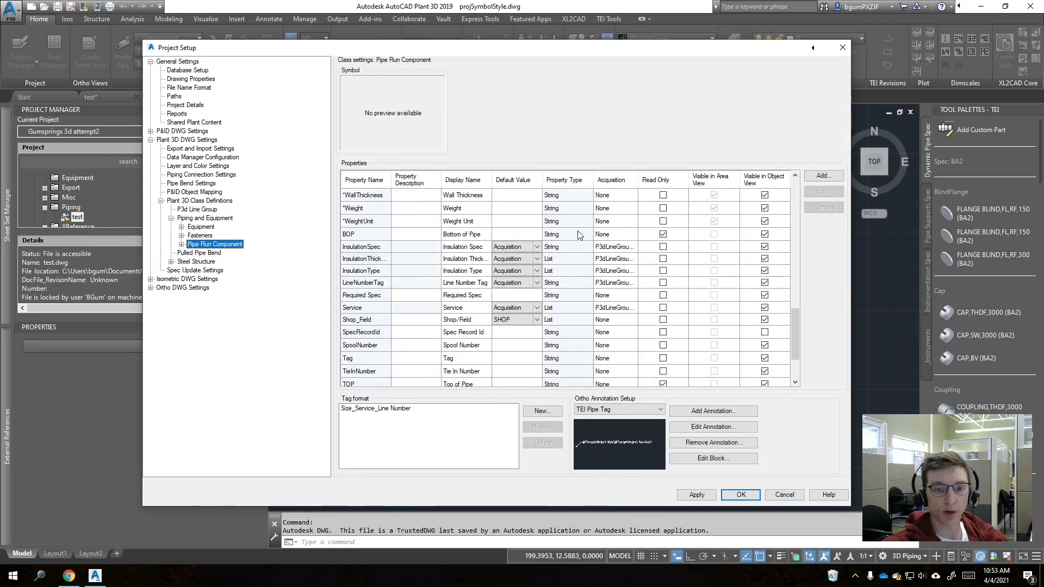
{"action": "left_click_drag", "start_coordinate": [391, 183], "coordinate": [435, 185]}
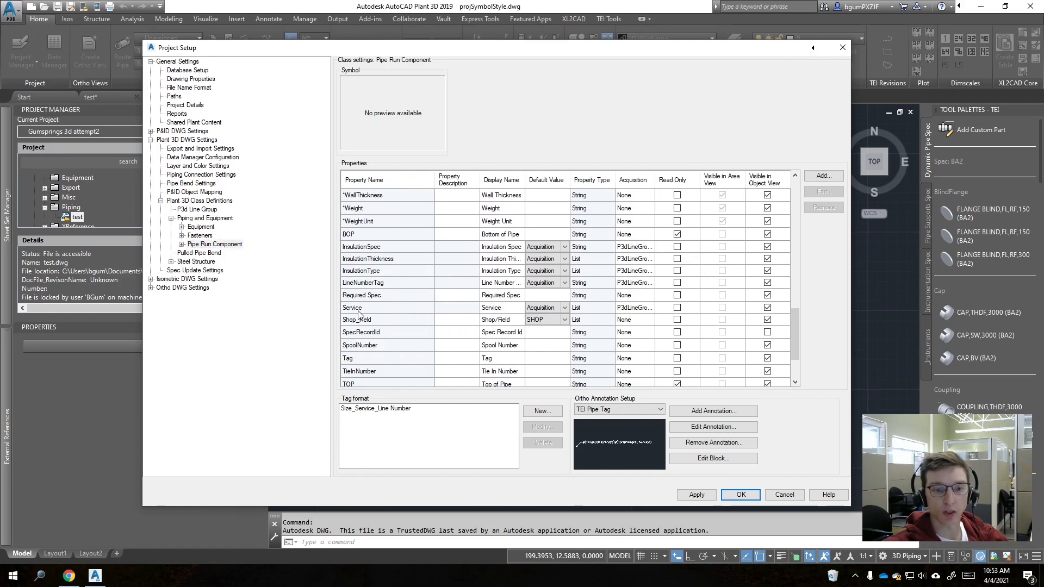
{"action": "left_click", "coordinate": [395, 308]}
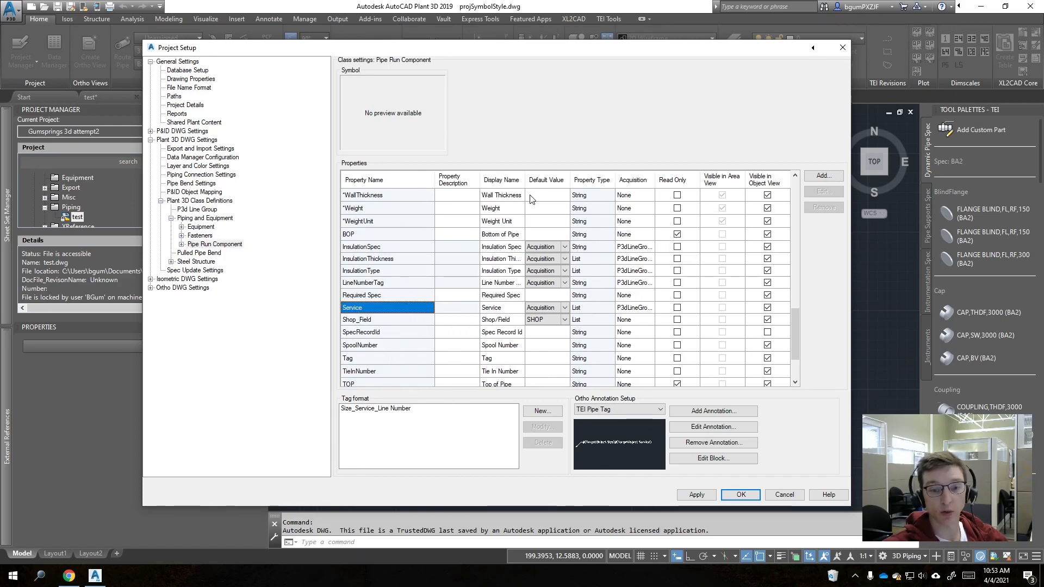
{"action": "left_click_drag", "start_coordinate": [657, 181], "coordinate": [691, 187]}
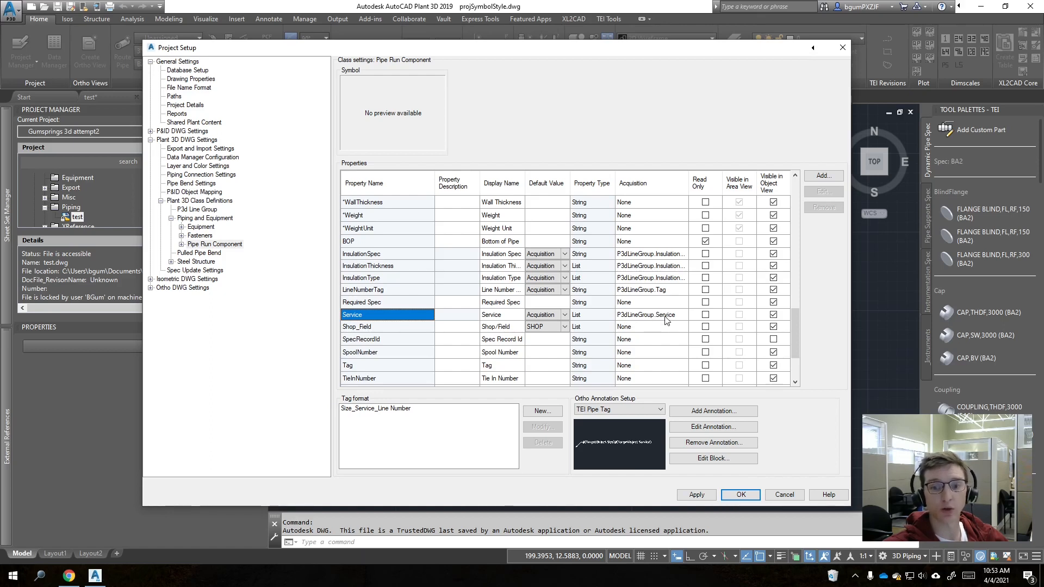
{"action": "left_click", "coordinate": [196, 210]}
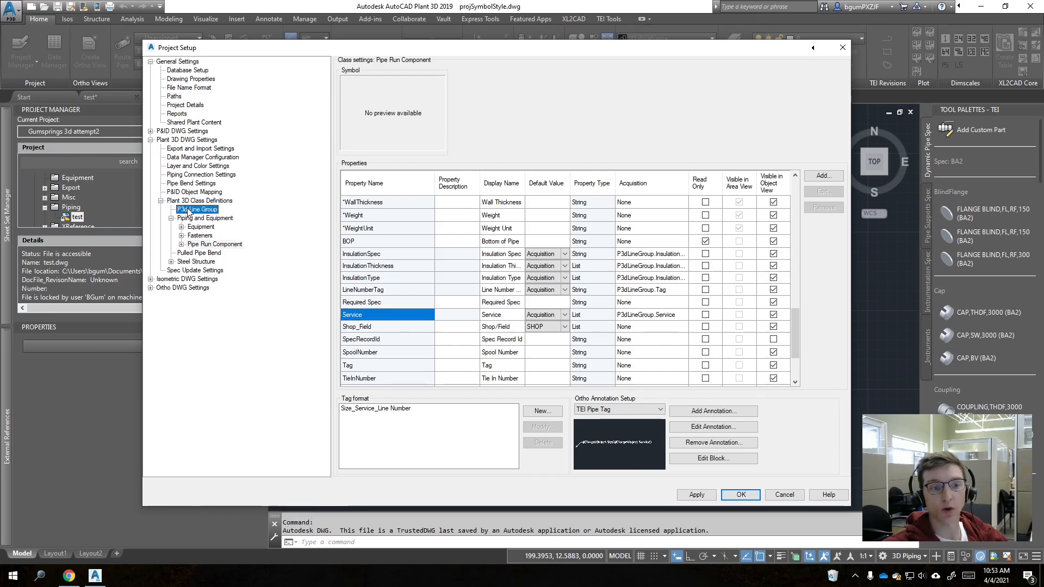
{"action": "scroll", "coordinate": [631, 343], "scroll_direction": "down", "scroll_amount": 2}
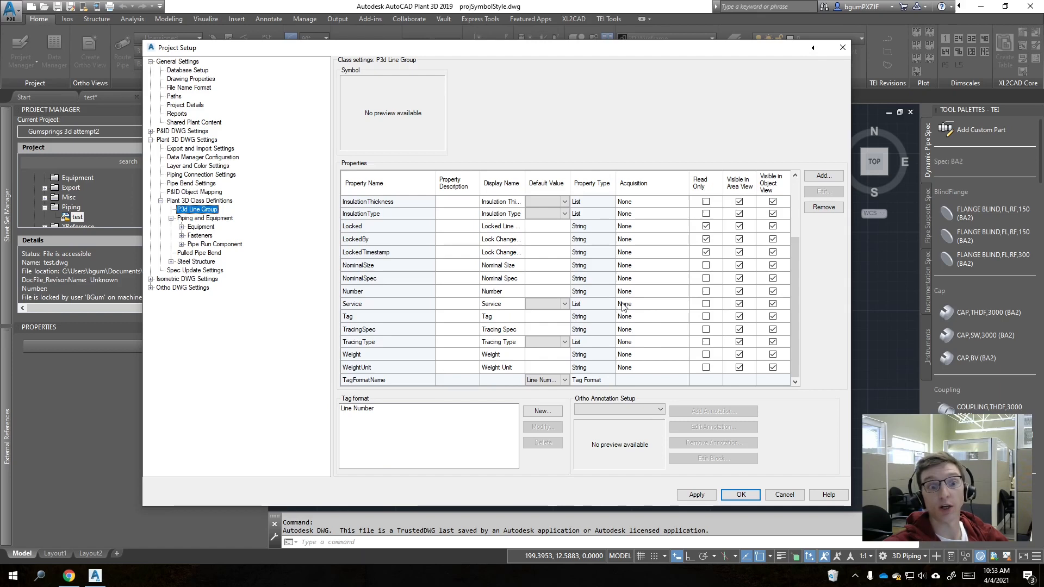
Step: In the P&ID object mapping for Pipe Line Group, set the Service property to no mapping
{"action": "left_click", "coordinate": [188, 194]}
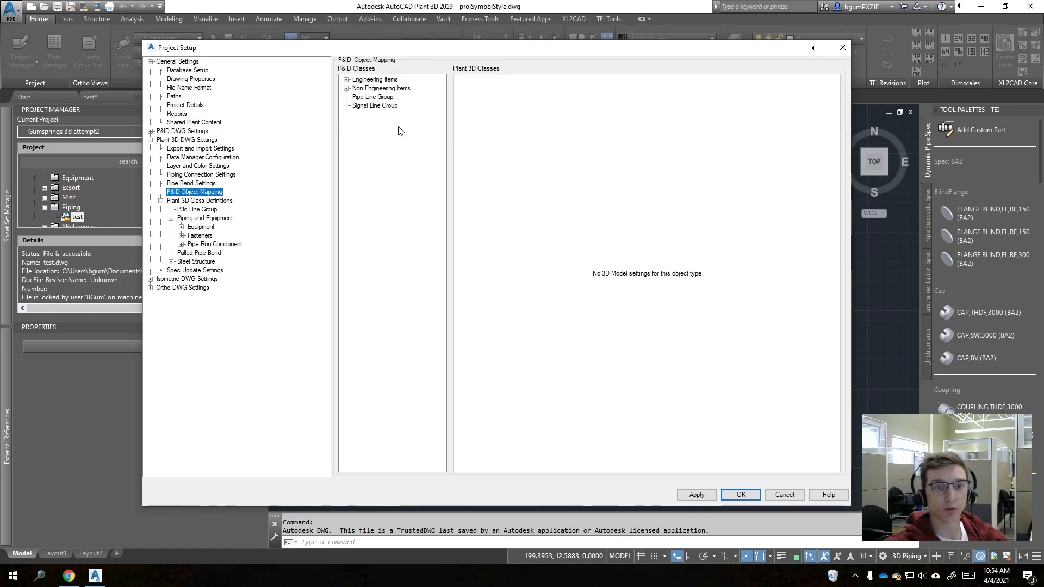
{"action": "left_click", "coordinate": [363, 97]}
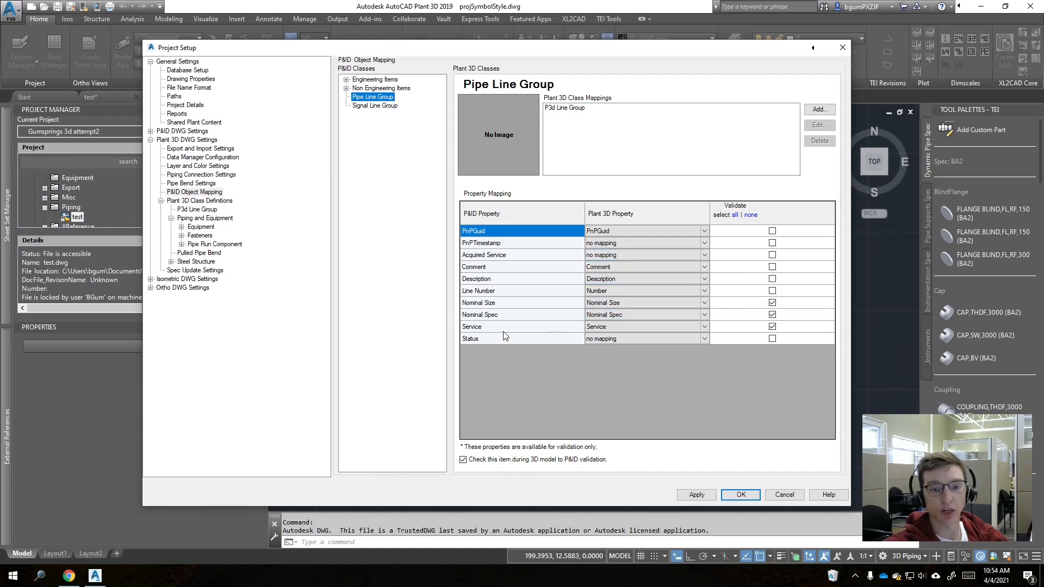
{"action": "left_click", "coordinate": [473, 328]}
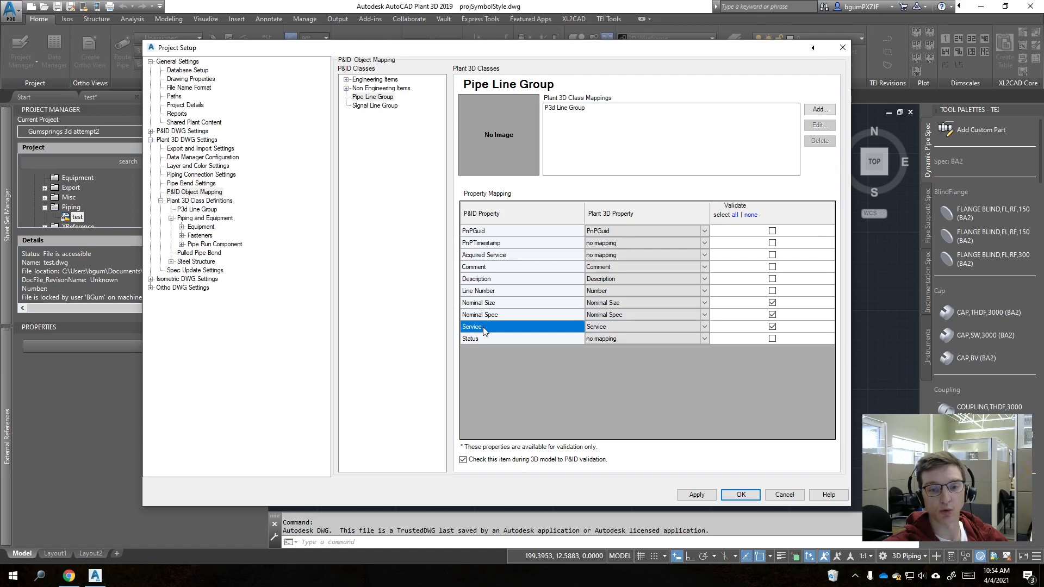
{"action": "left_click", "coordinate": [645, 328]}
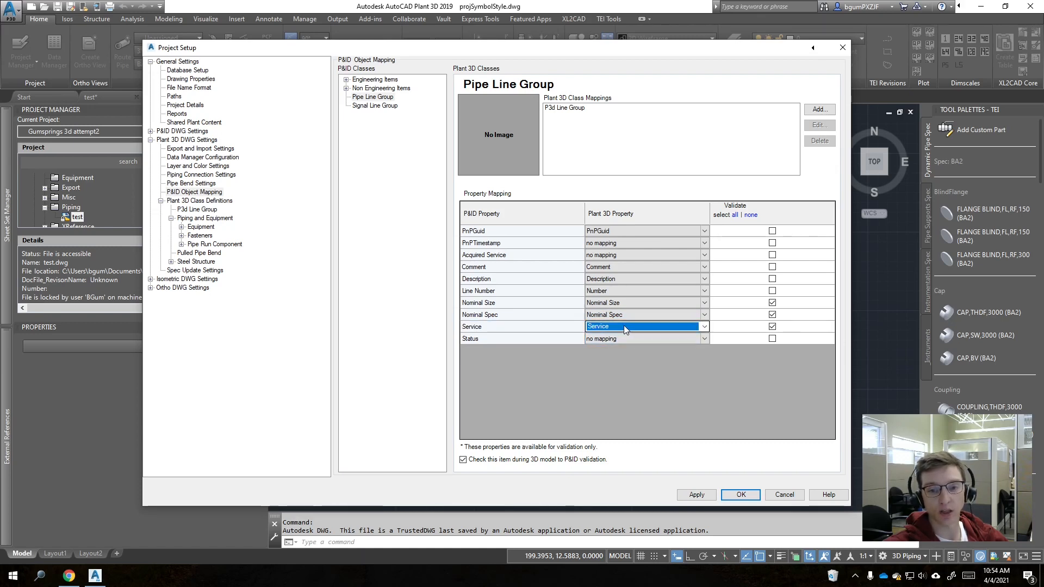
{"action": "left_click", "coordinate": [630, 329]}
{"action": "left_click", "coordinate": [618, 509]}
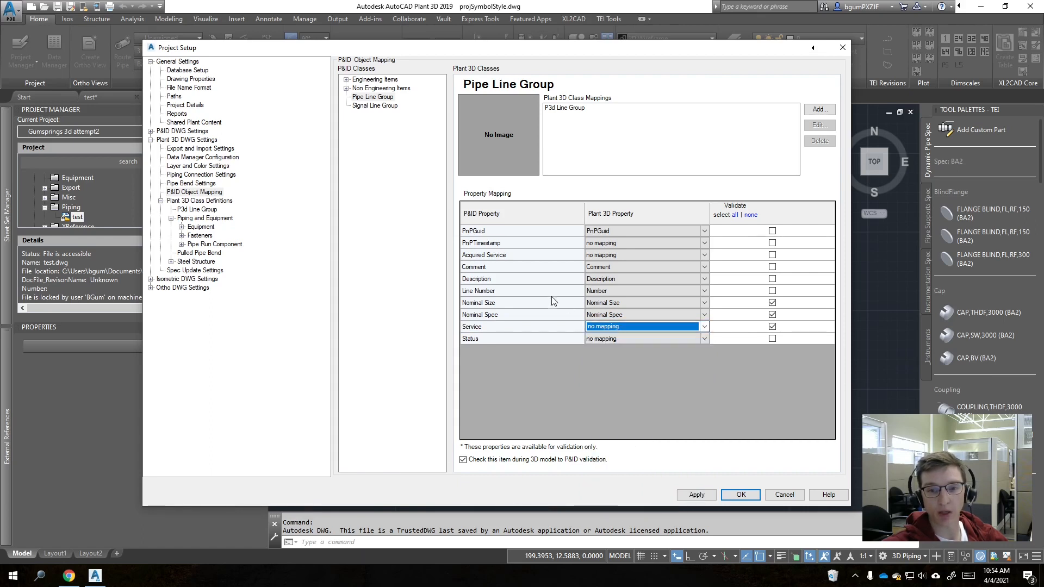
Step: Map the Pipe Line Group's Acquired Service property to the Plant 3D Service property and enable its validation
{"action": "left_click", "coordinate": [623, 255]}
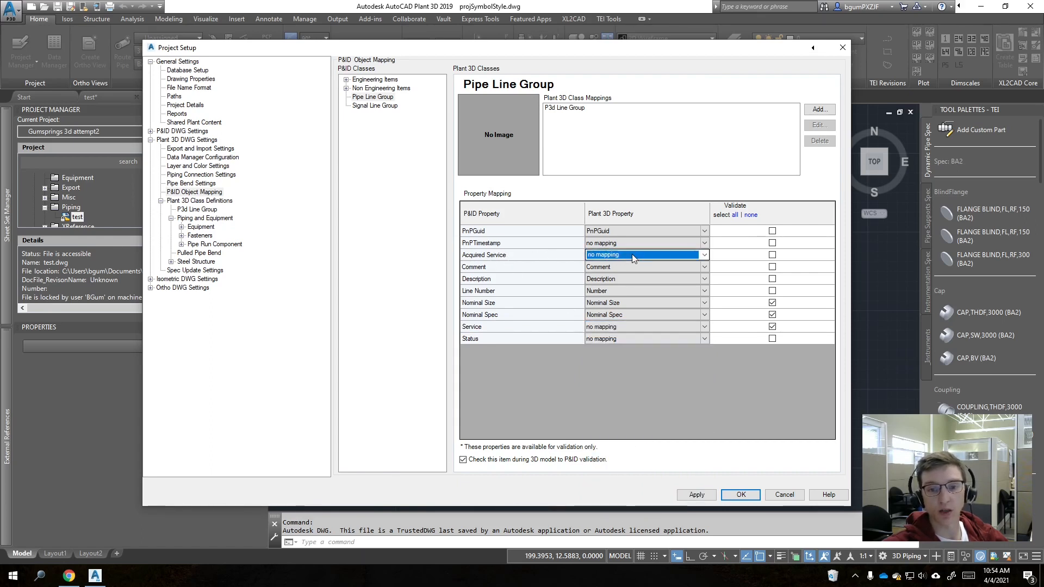
{"action": "left_click", "coordinate": [635, 256]}
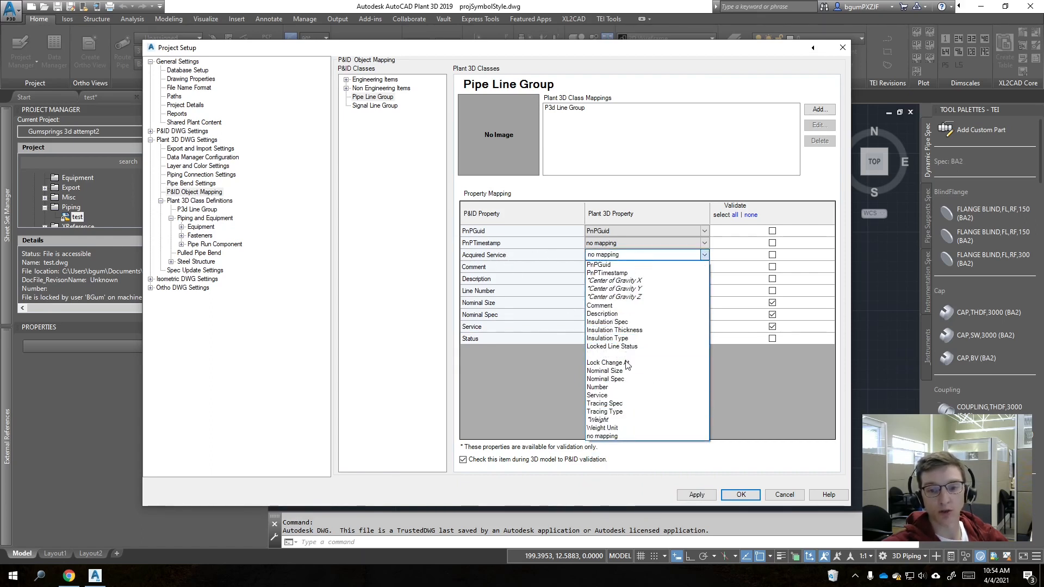
{"action": "left_click", "coordinate": [625, 395]}
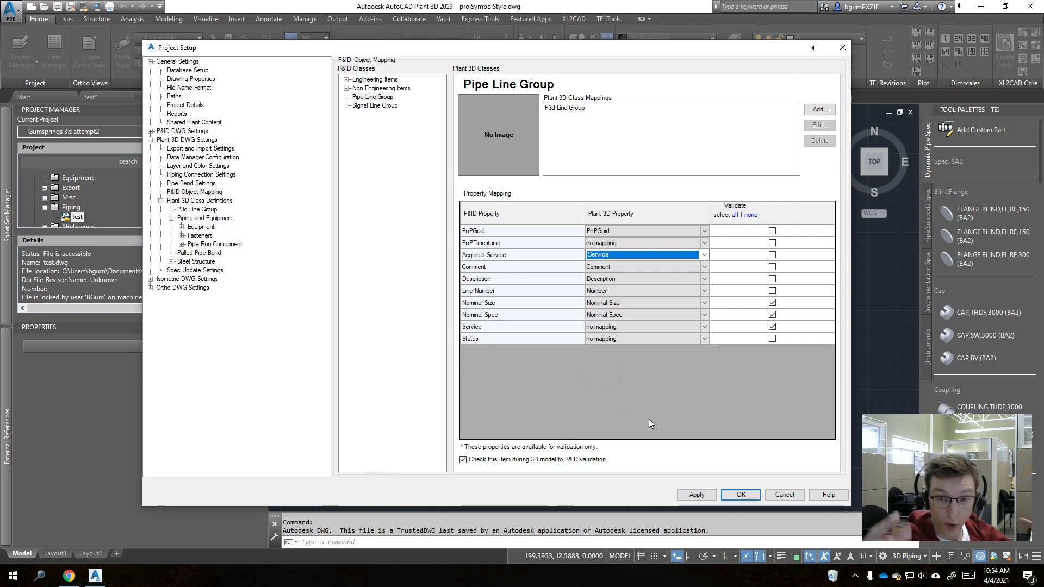
{"action": "left_click", "coordinate": [773, 255]}
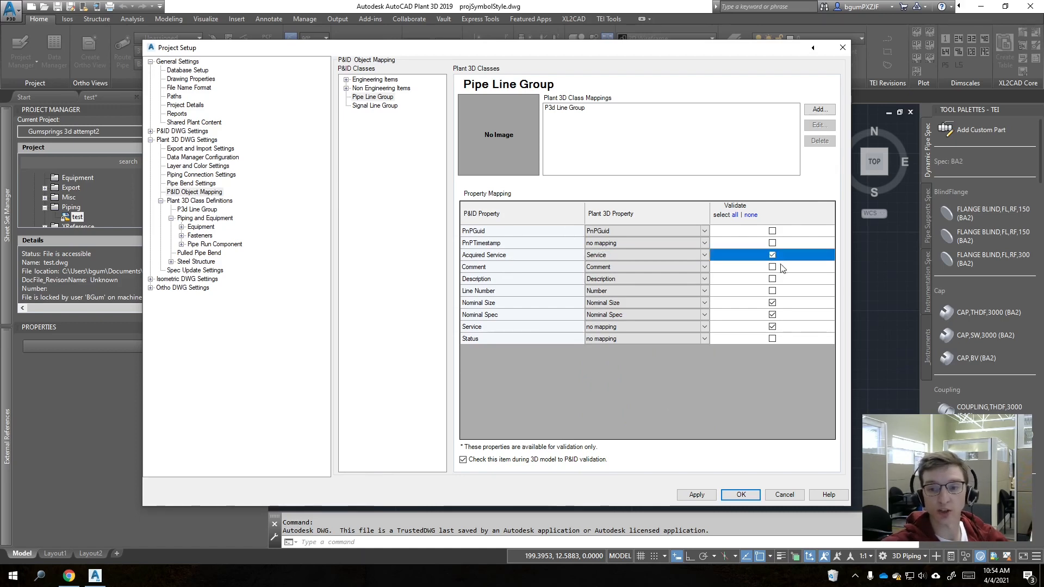
Step: Accept the project setup changes and return to the test drawing, closing the projSymbolStyle drawing
{"action": "key", "text": "Return"}
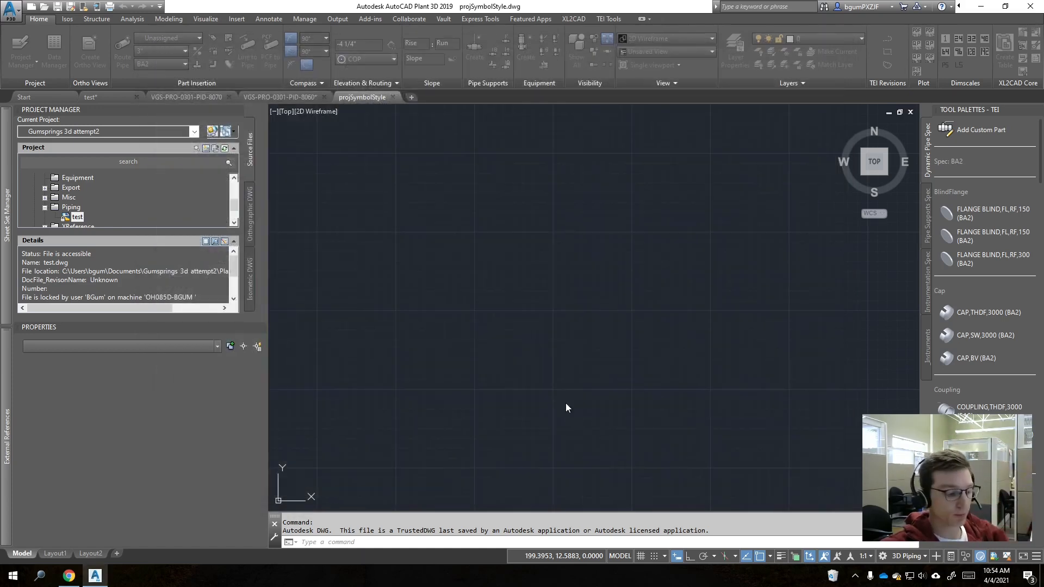
{"action": "left_click", "coordinate": [638, 427]}
{"action": "left_click", "coordinate": [633, 426]}
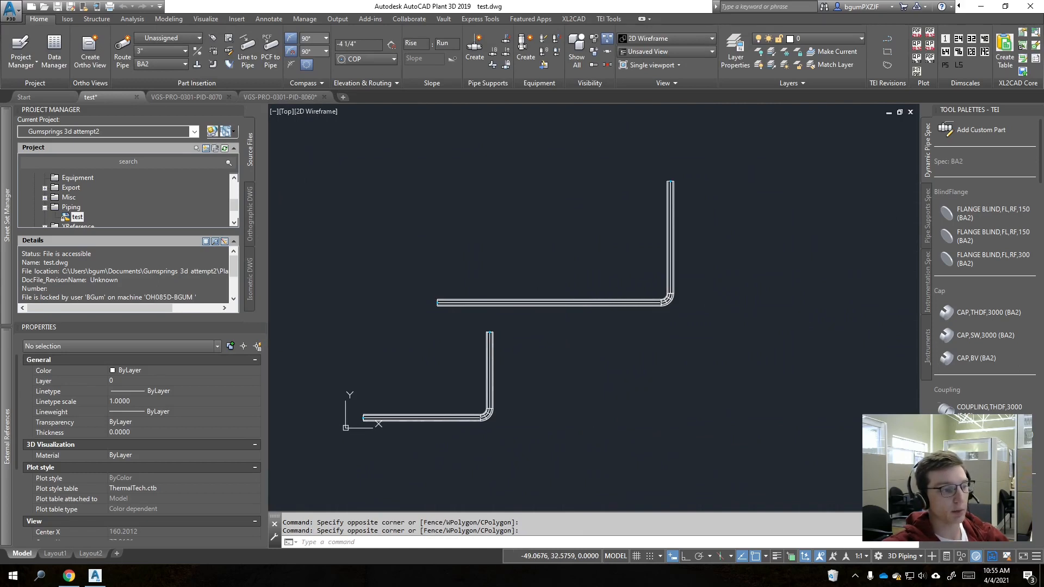
Step: Route a 4-inch BA2 pipe on line number 081-HNCV below the existing runs, with a 90-degree turn upward at its far end
{"action": "key", "text": "Return"}
{"action": "left_click", "coordinate": [462, 477]}
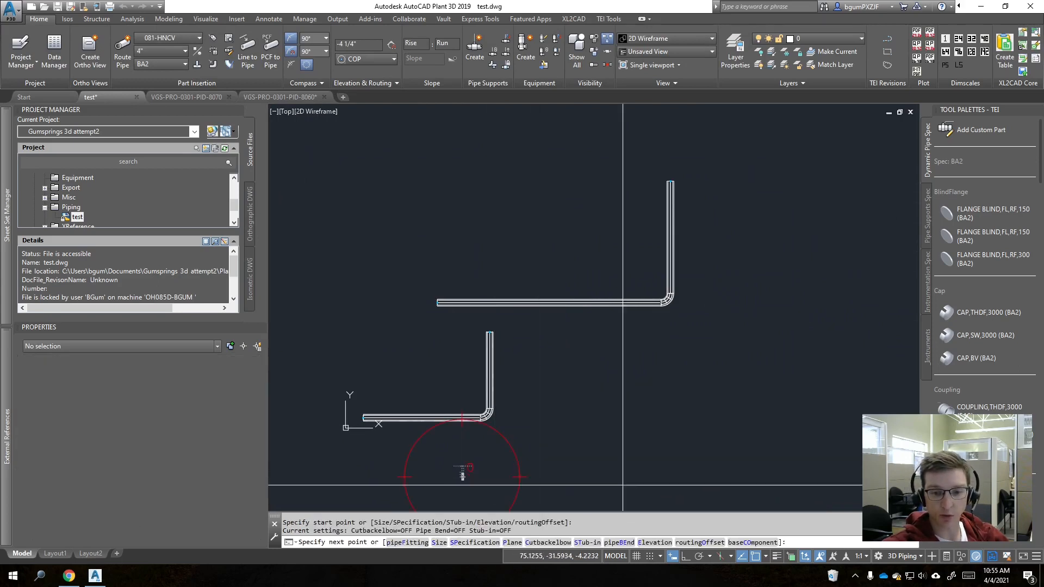
{"action": "left_click", "coordinate": [788, 477]}
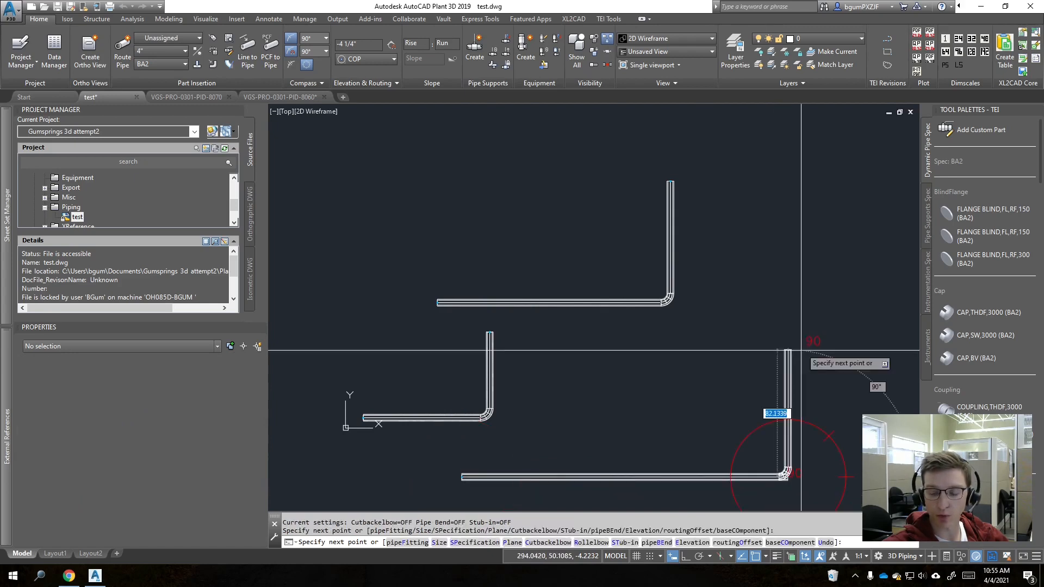
{"action": "left_click", "coordinate": [788, 249]}
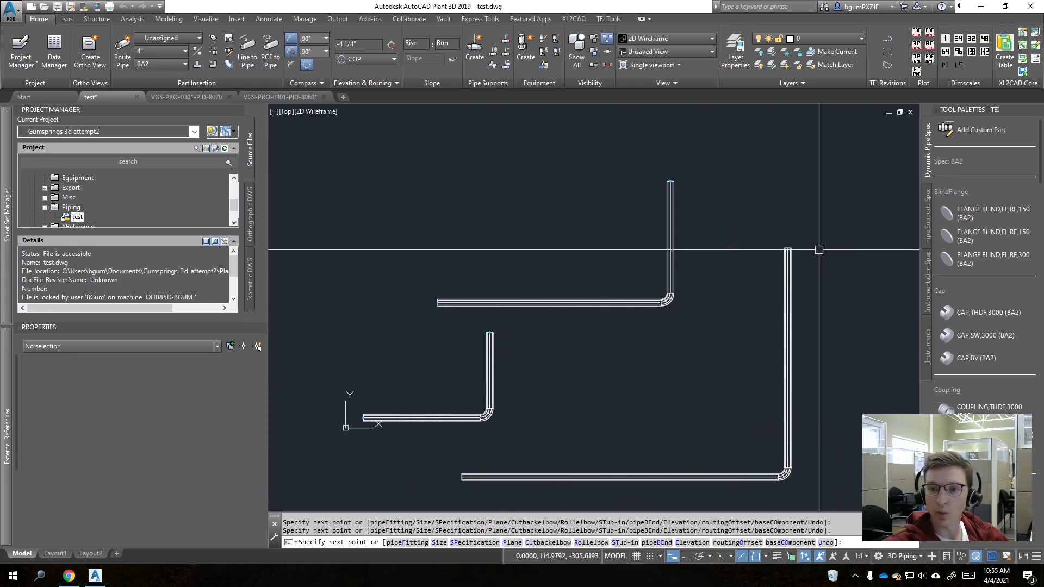
{"action": "key", "text": "Return"}
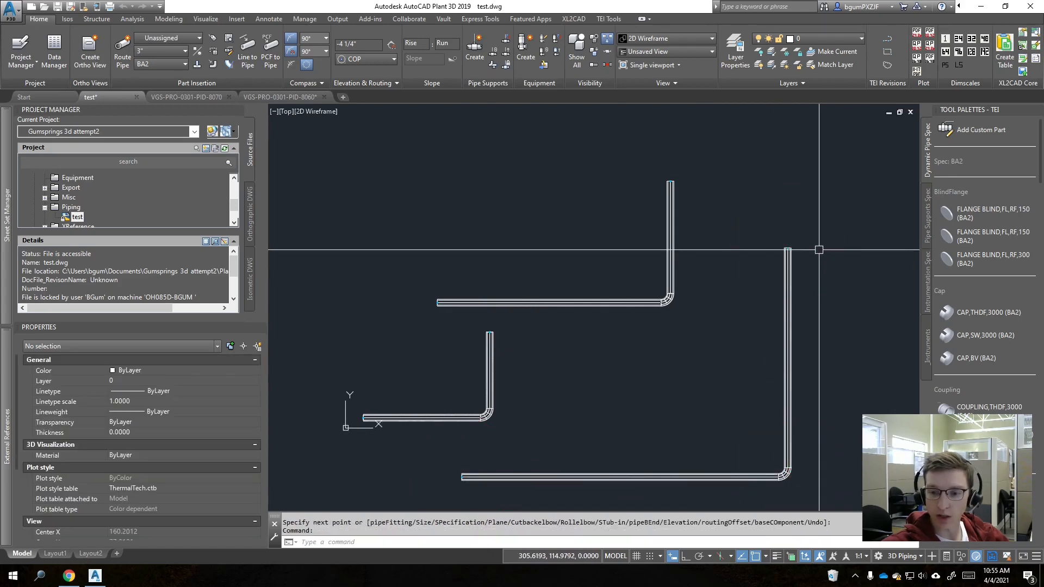
Step: Check the line number tag, tag and service of the new 4-inch pipe, and the tag properties of the shorter existing run
{"action": "left_click", "coordinate": [755, 477]}
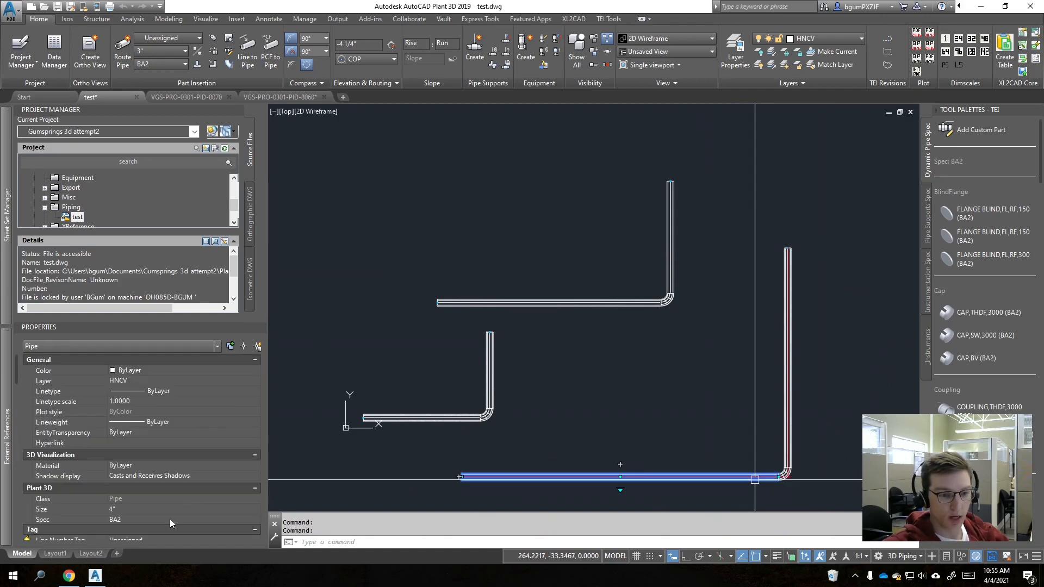
{"action": "scroll", "coordinate": [170, 517], "scroll_direction": "down", "scroll_amount": 3}
{"action": "scroll", "coordinate": [187, 501], "scroll_direction": "down", "scroll_amount": 2}
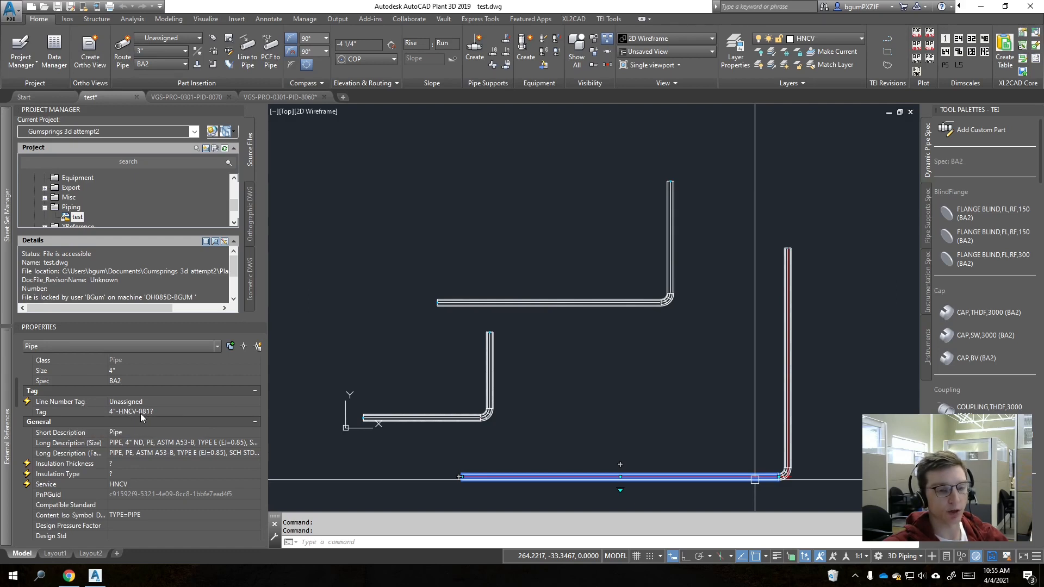
{"action": "key", "text": "Escape"}
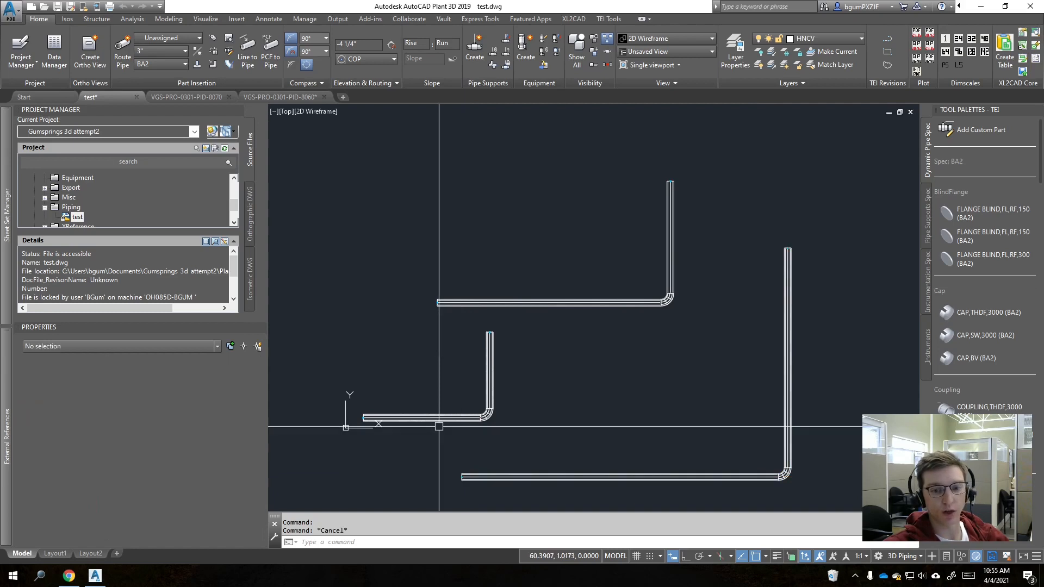
{"action": "left_click", "coordinate": [397, 419]}
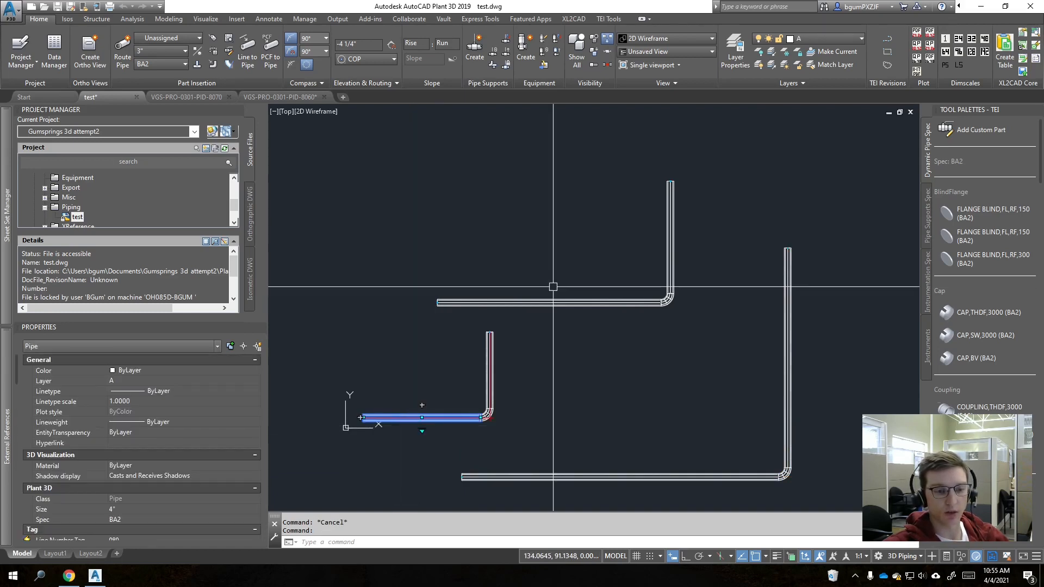
{"action": "scroll", "coordinate": [146, 476], "scroll_direction": "down", "scroll_amount": 2}
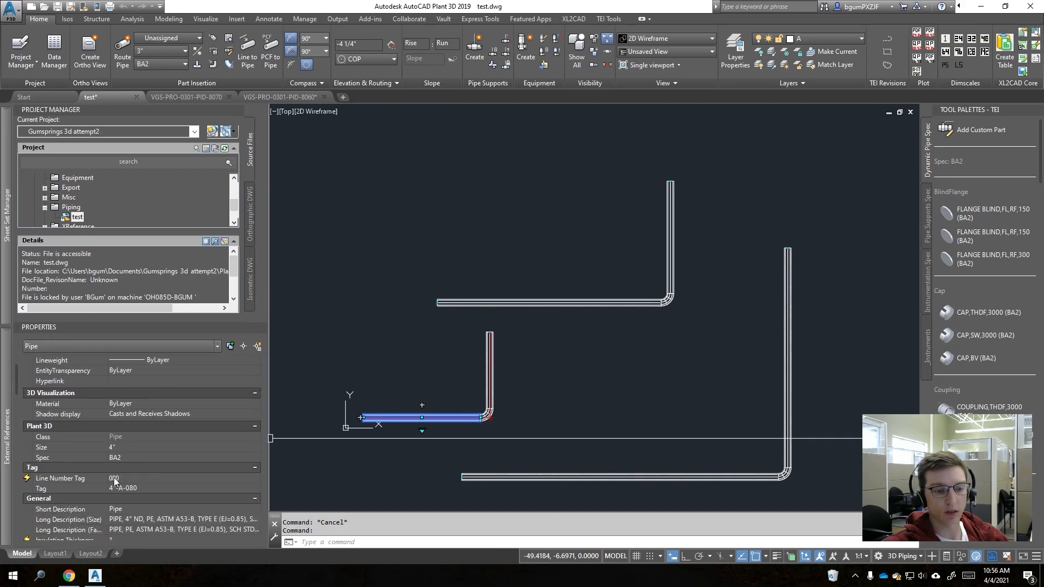
{"action": "key", "text": "Escape"}
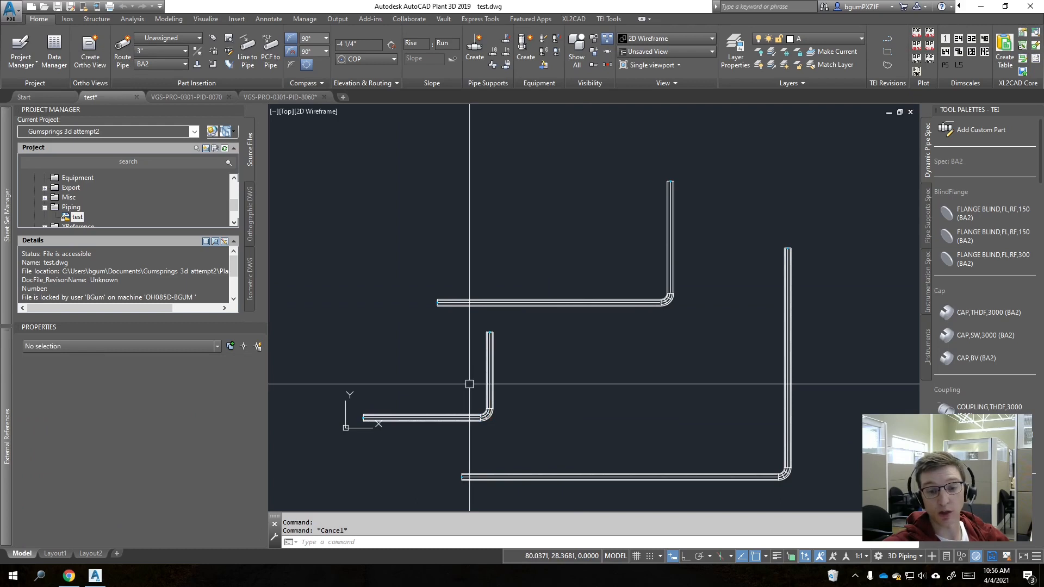
Step: Delete the whole newly routed 4-inch pipe run, including its elbow
{"action": "middle_click_drag", "start_coordinate": [644, 426], "coordinate": [594, 384]}
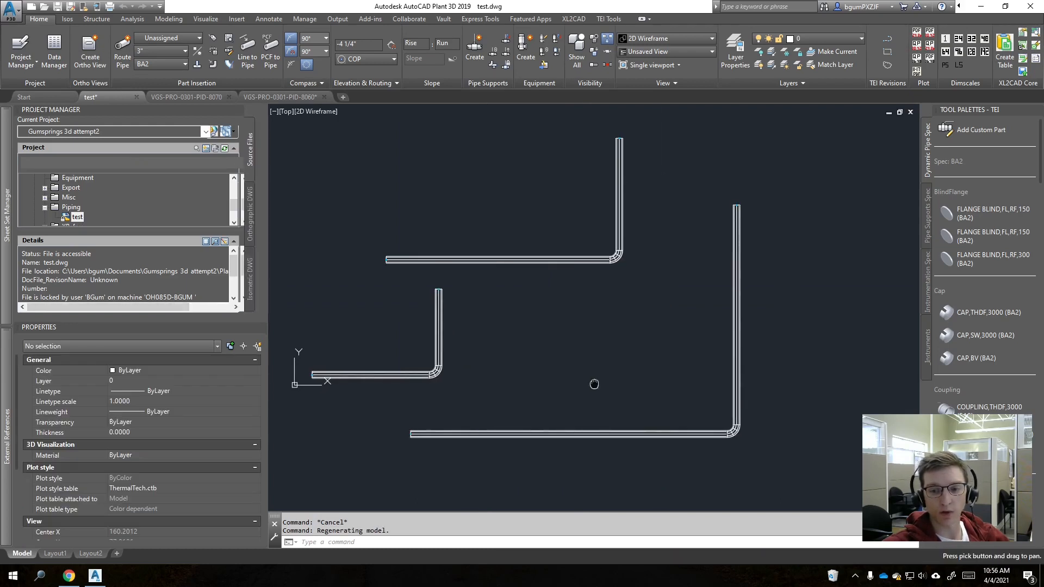
{"action": "left_click", "coordinate": [791, 478]}
{"action": "left_click", "coordinate": [705, 408]}
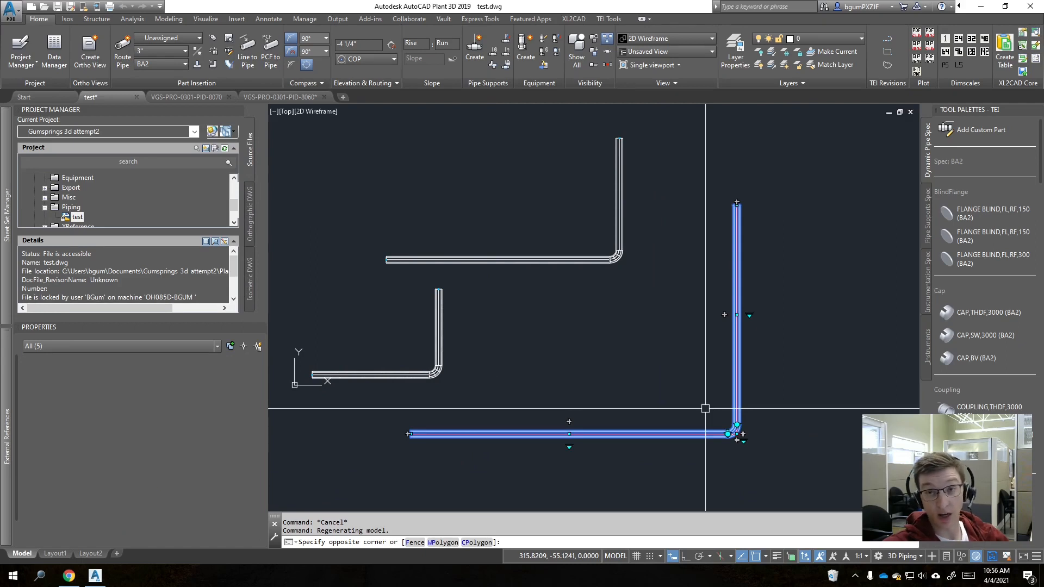
{"action": "key", "text": "Delete"}
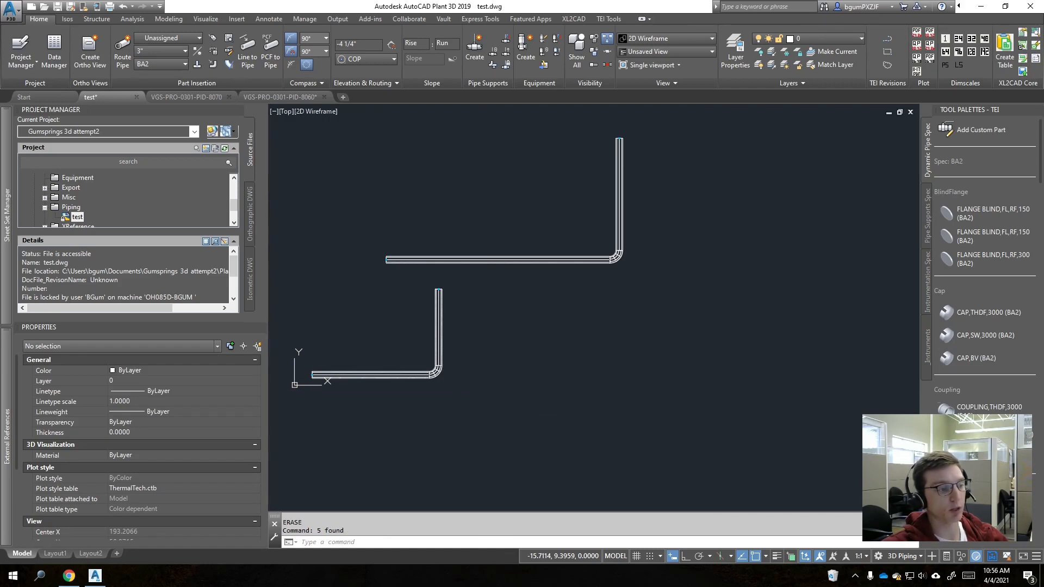
Step: Route a 3-inch BA2 pipe on line number 082 below the existing runs, with a 90-degree turn upward at its far end
{"action": "left_click", "coordinate": [406, 442]}
{"action": "left_click", "coordinate": [801, 468]}
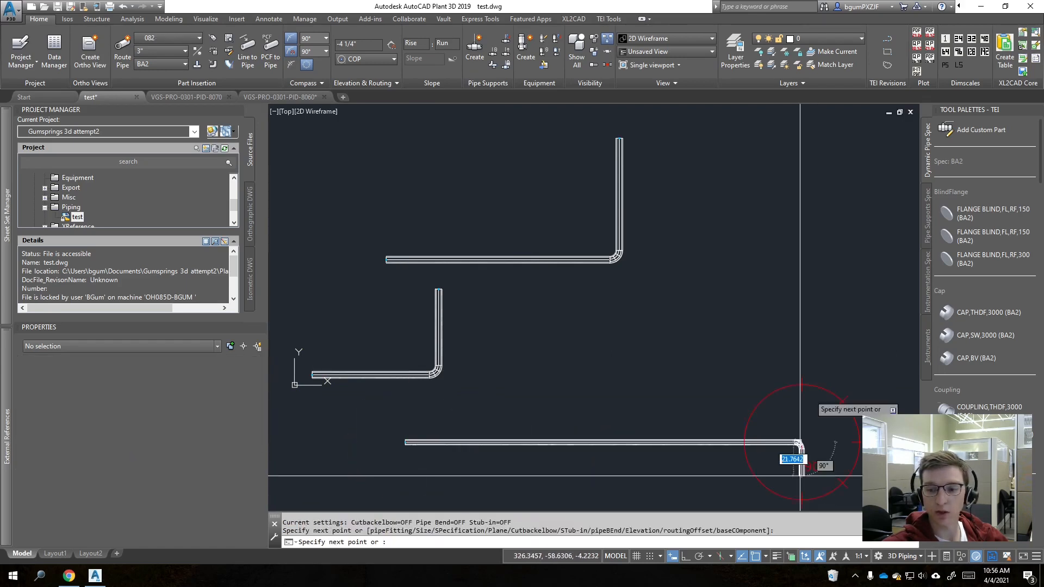
{"action": "left_click", "coordinate": [801, 288]}
{"action": "key", "text": "Escape"}
Step: Check the line number tag, tag and service of the new run's horizontal and vertical 3-inch pipes
{"action": "left_click", "coordinate": [697, 439]}
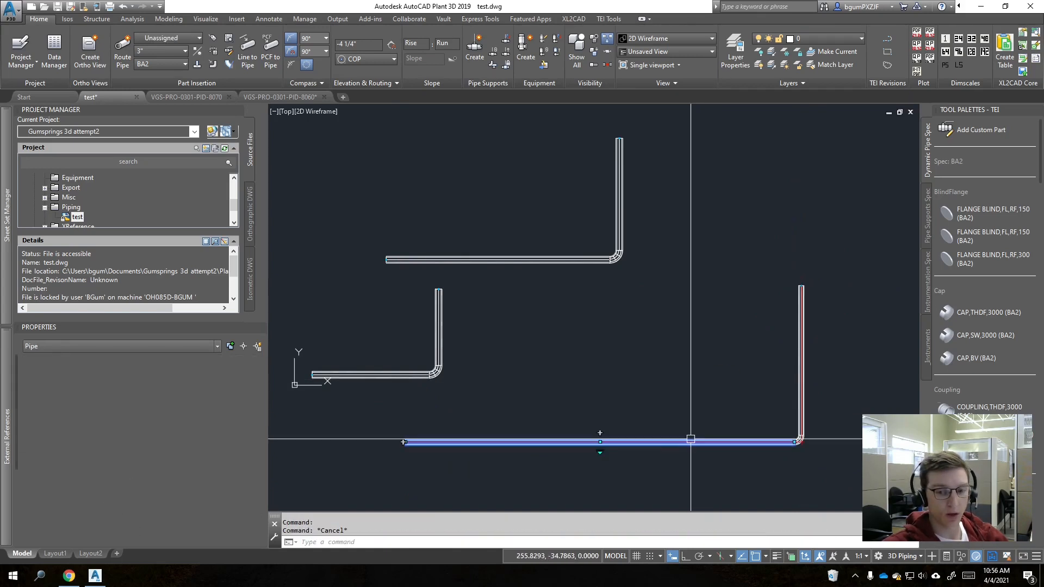
{"action": "scroll", "coordinate": [138, 500], "scroll_direction": "down", "scroll_amount": 3}
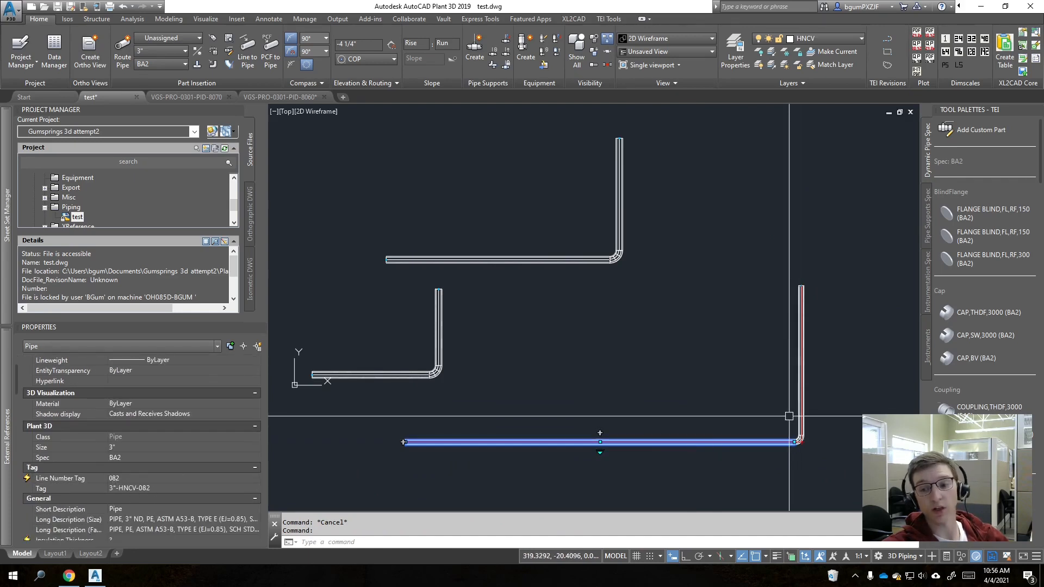
{"action": "key", "text": "Escape"}
{"action": "left_click", "coordinate": [800, 403]}
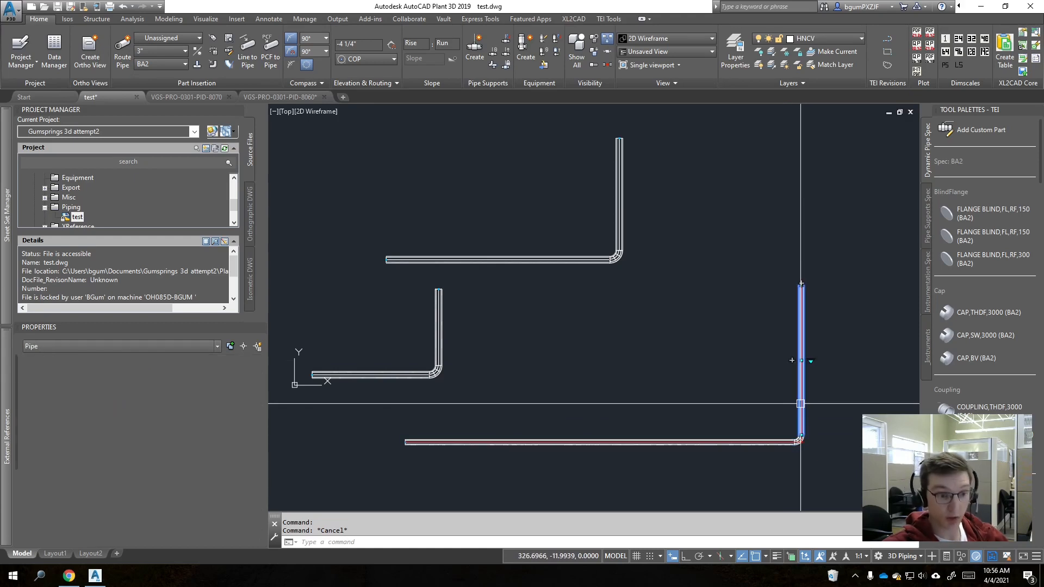
{"action": "scroll", "coordinate": [162, 450], "scroll_direction": "down", "scroll_amount": 3}
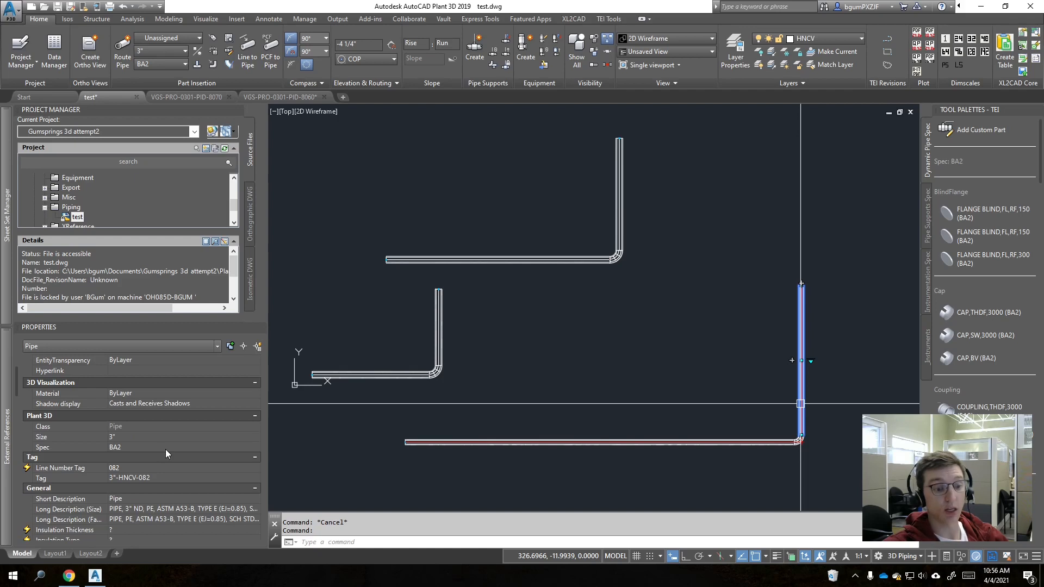
{"action": "scroll", "coordinate": [165, 449], "scroll_direction": "down", "scroll_amount": 4}
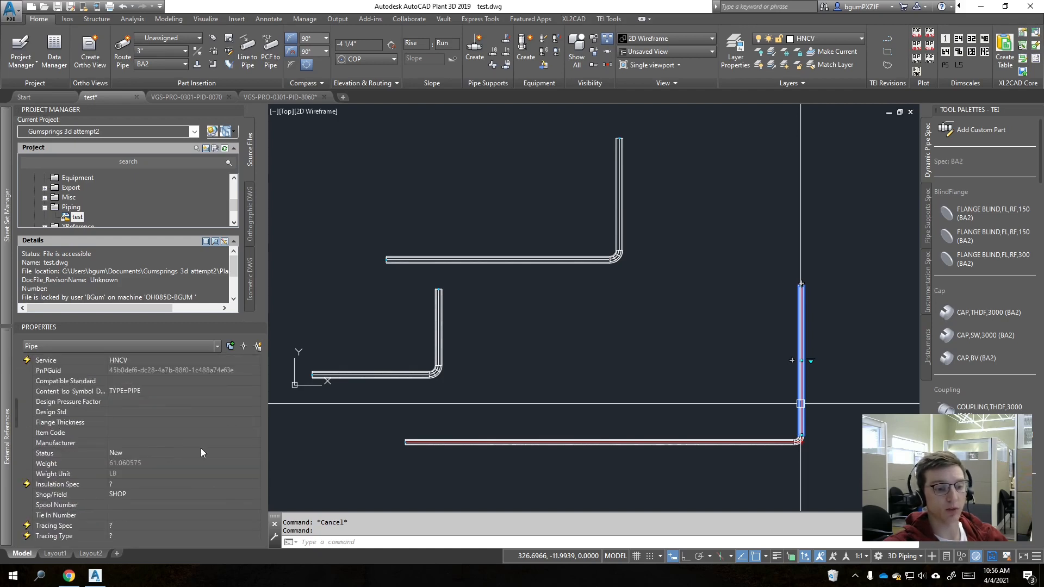
{"action": "key", "text": "Escape"}
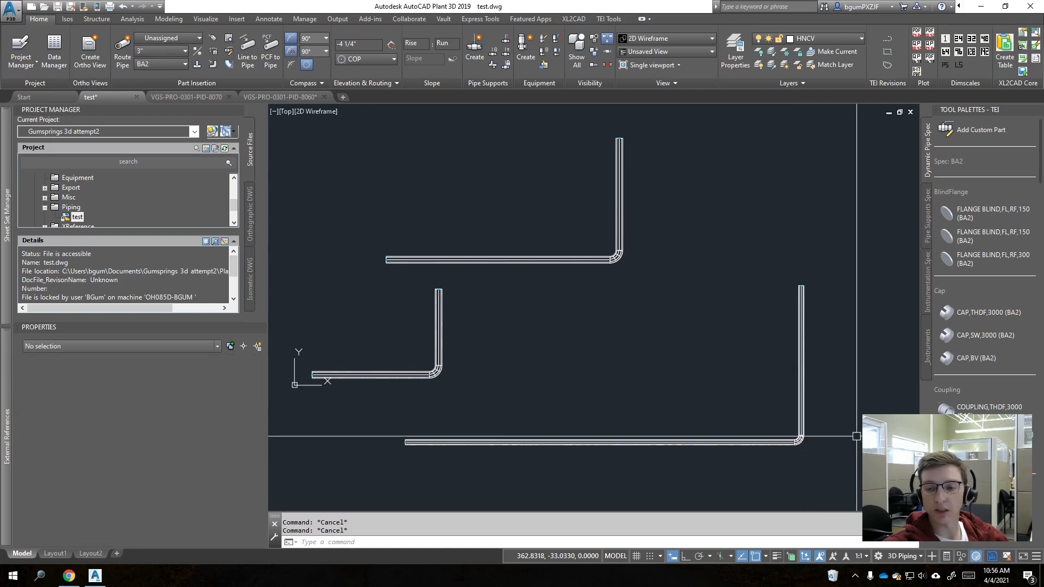
Step: Check the line number tag, tag and service of the elbow joining the two new 3-inch pipes
{"action": "scroll", "coordinate": [805, 439], "scroll_direction": "up", "scroll_amount": 8}
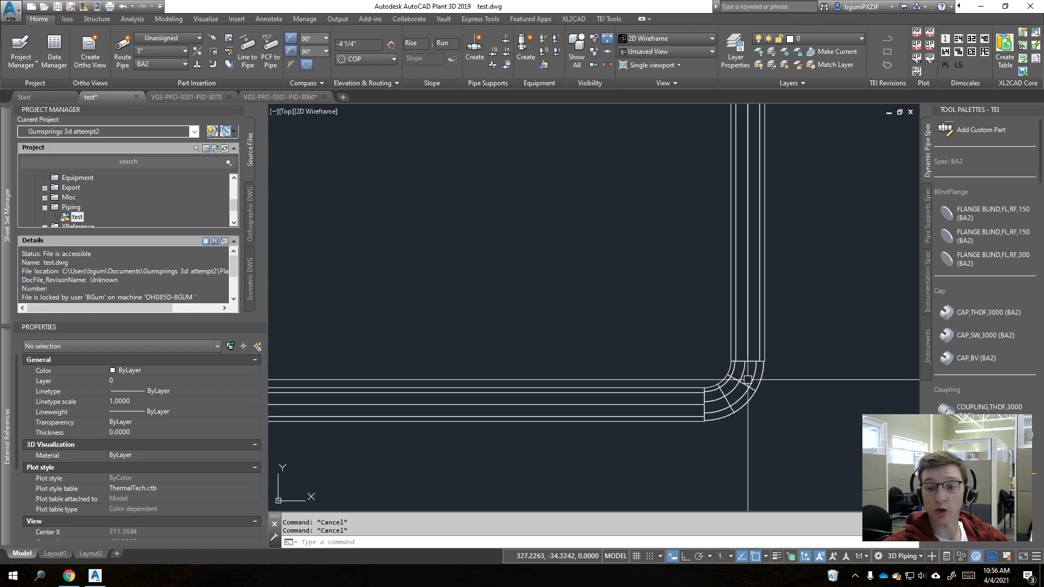
{"action": "left_click", "coordinate": [748, 380]}
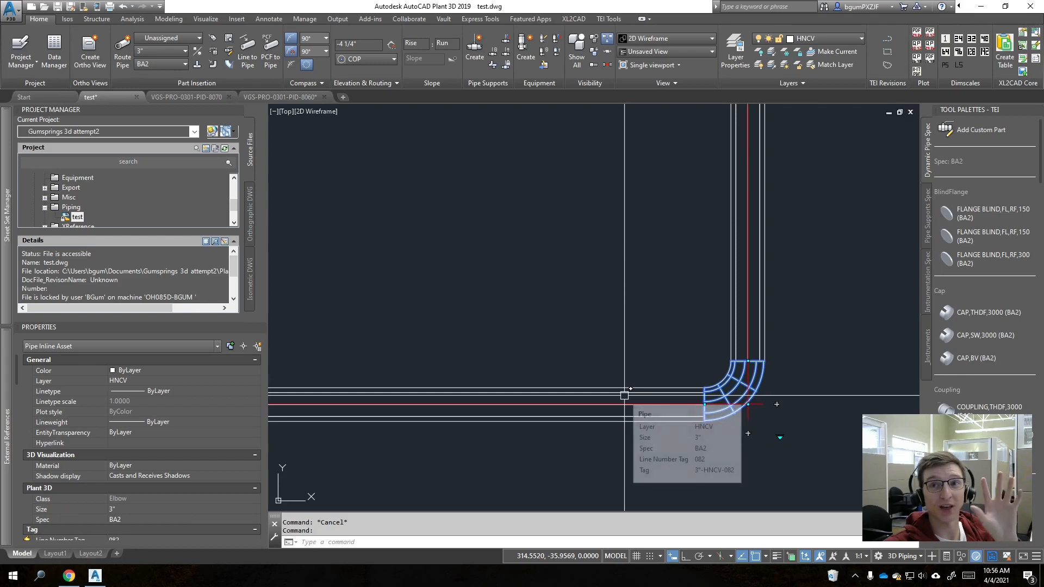
{"action": "scroll", "coordinate": [157, 494], "scroll_direction": "down", "scroll_amount": 5}
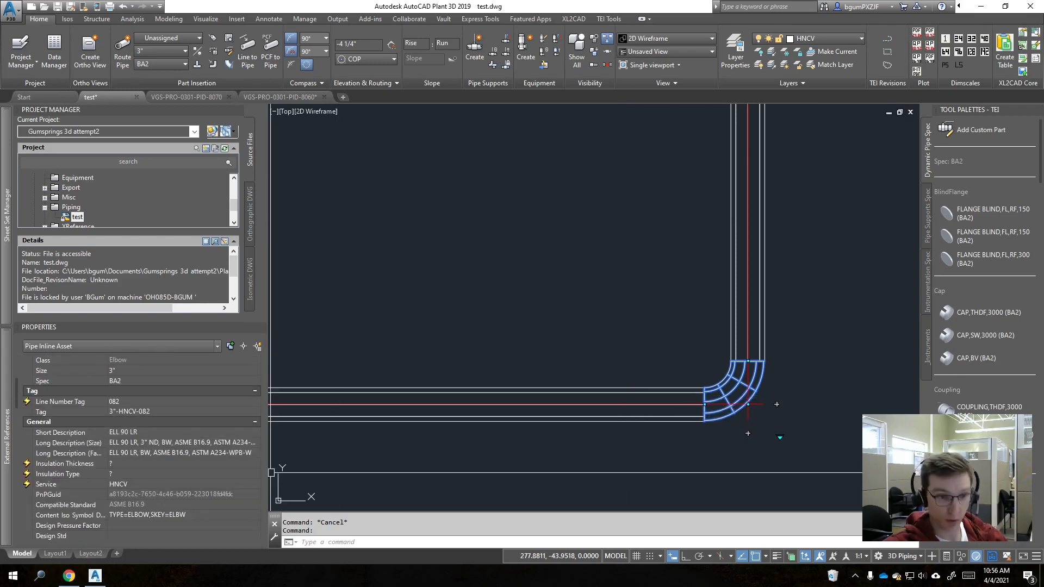
{"action": "key", "text": "Escape"}
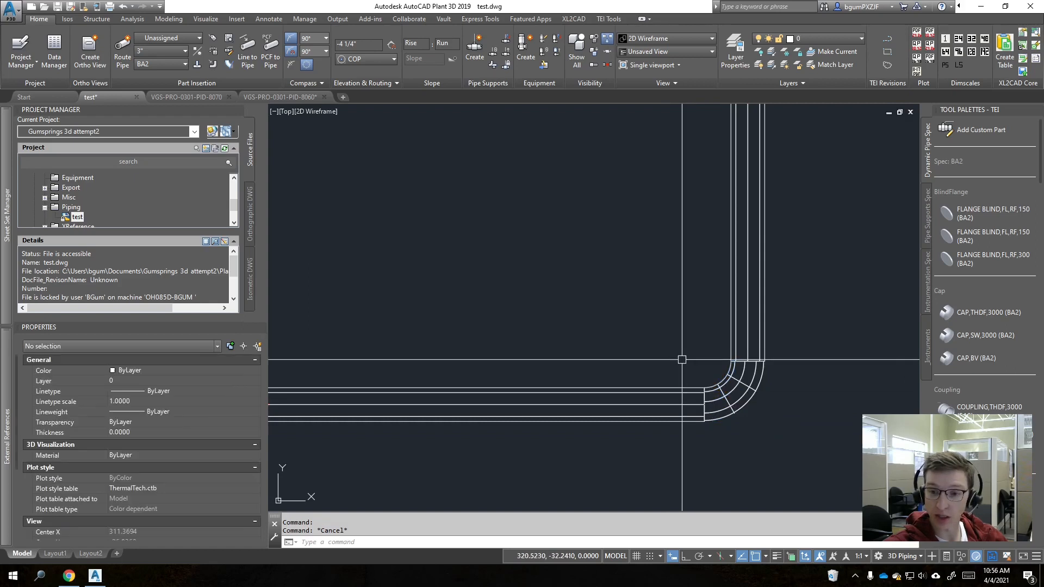
Step: Inspect the properties of the connector between the horizontal 3-inch pipe and the elbow
{"action": "left_click", "coordinate": [698, 390]}
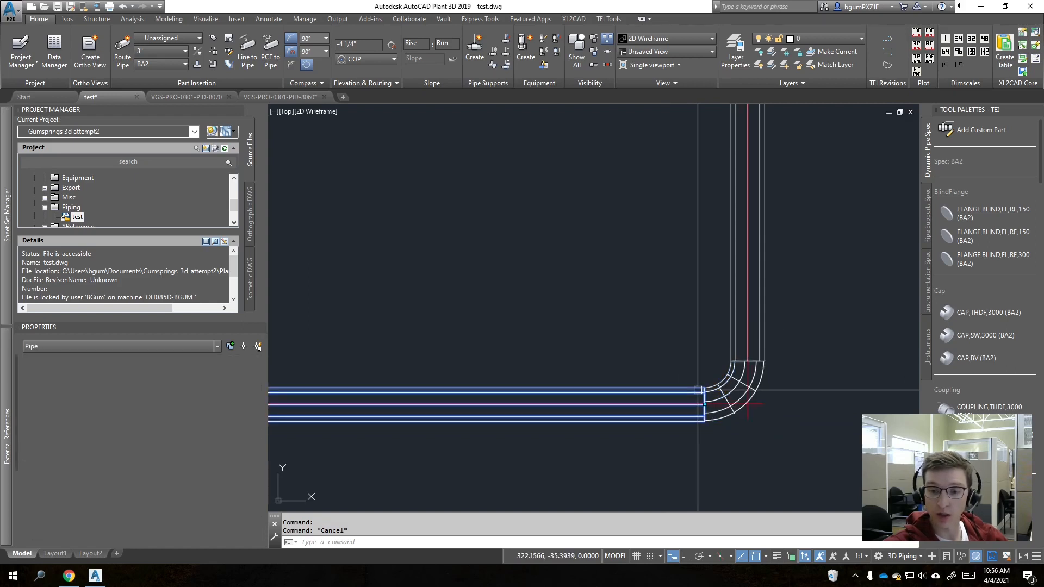
{"action": "key", "text": "Escape"}
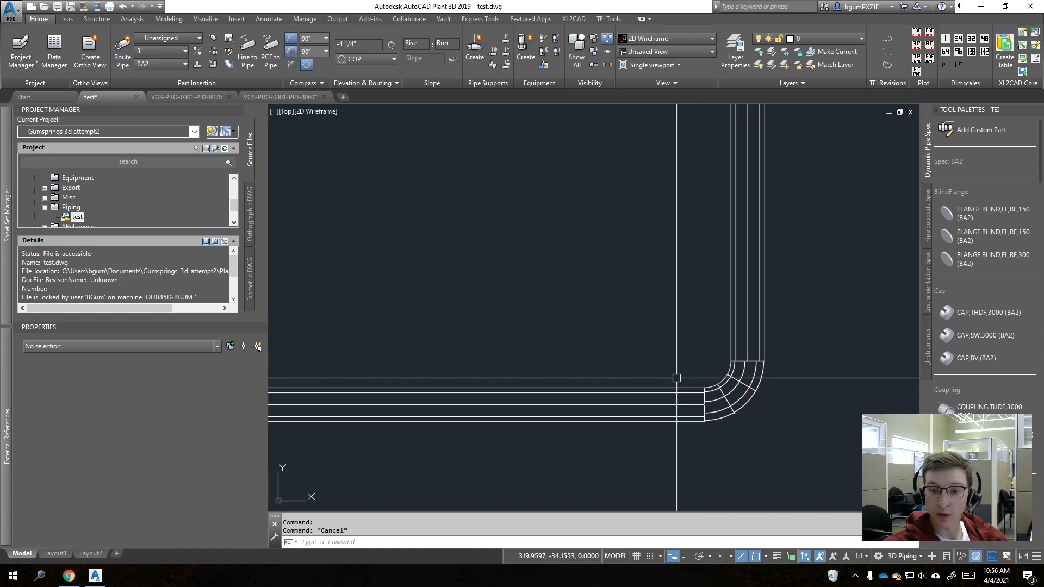
{"action": "left_click", "coordinate": [687, 374]}
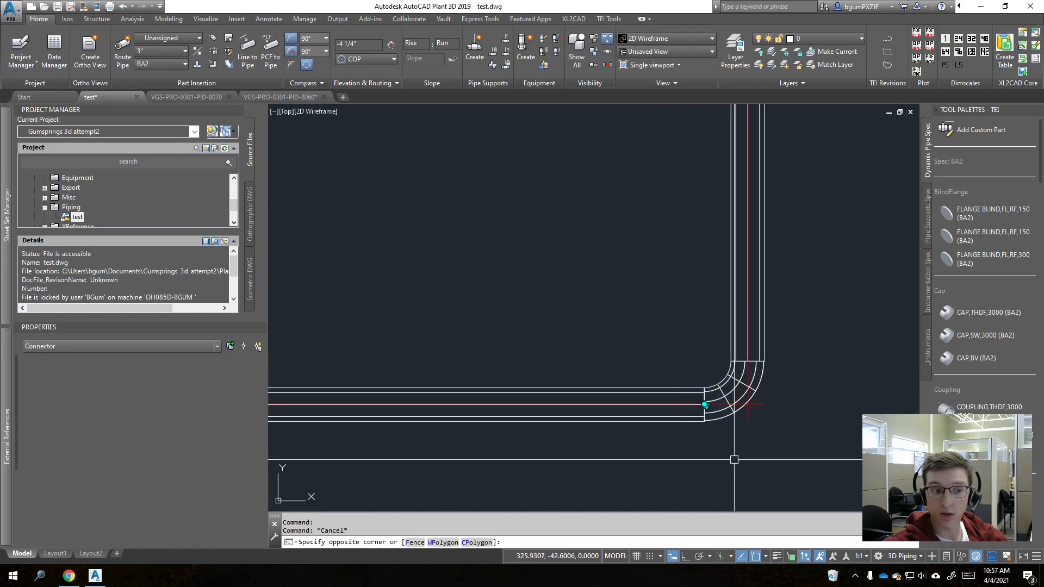
{"action": "left_click", "coordinate": [734, 459]}
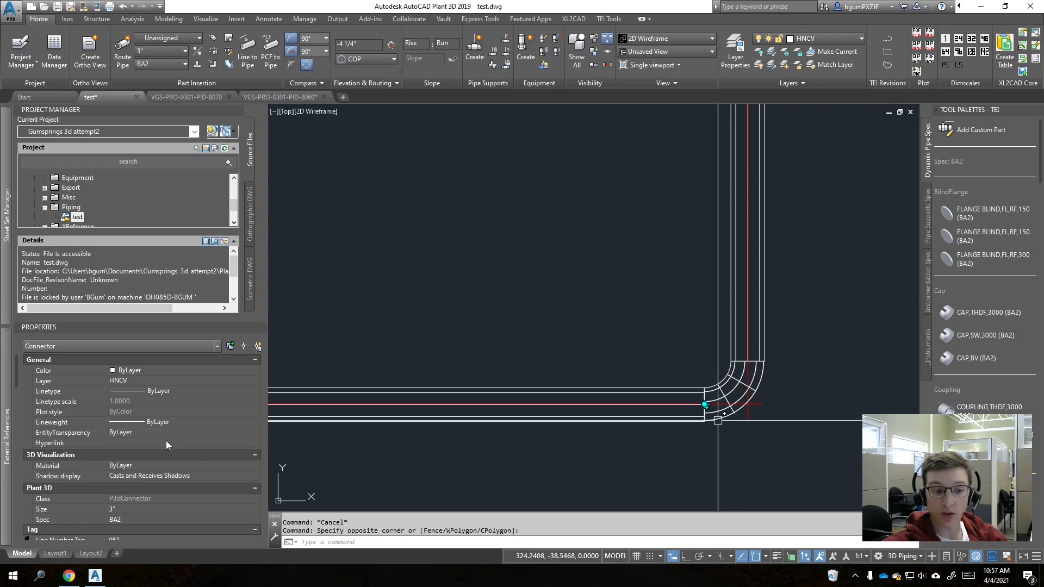
{"action": "scroll", "coordinate": [165, 445], "scroll_direction": "down", "scroll_amount": 3}
{"action": "key", "text": "Escape"}
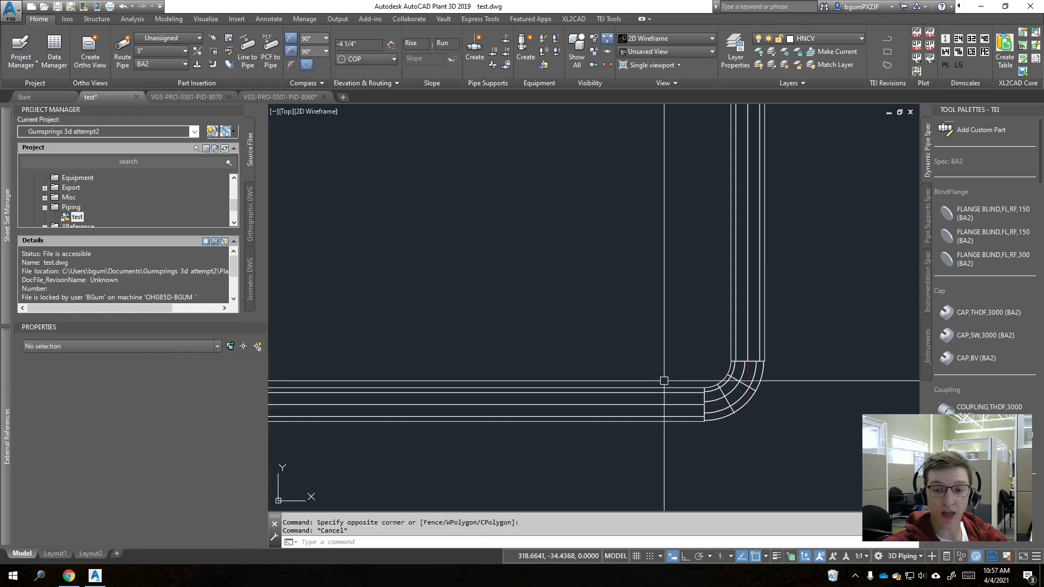
Step: Select the horizontal 3-inch pipe and extend the selection to its entire line number
{"action": "left_click", "coordinate": [645, 405]}
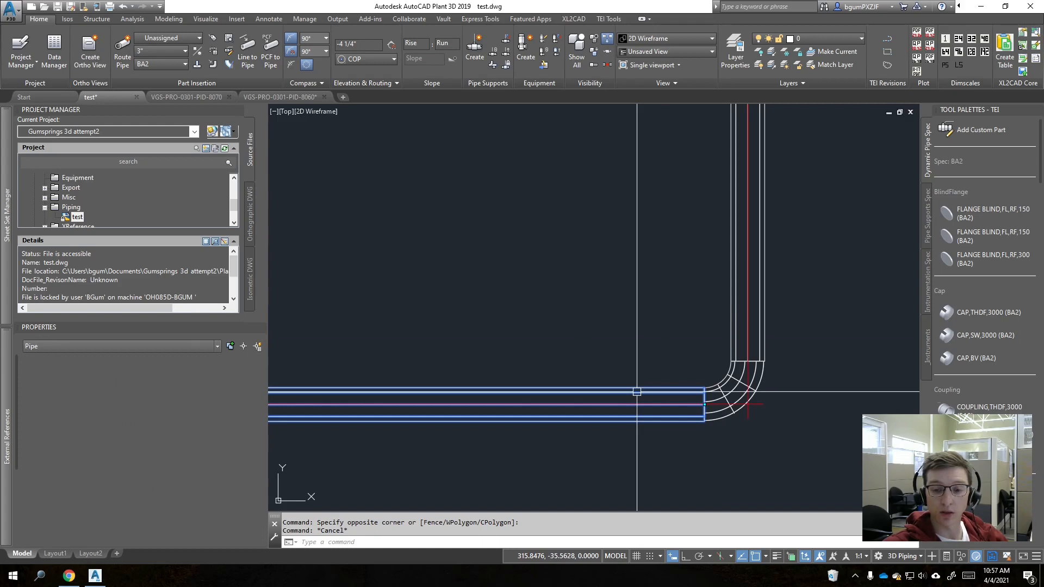
{"action": "right_click", "coordinate": [670, 394]}
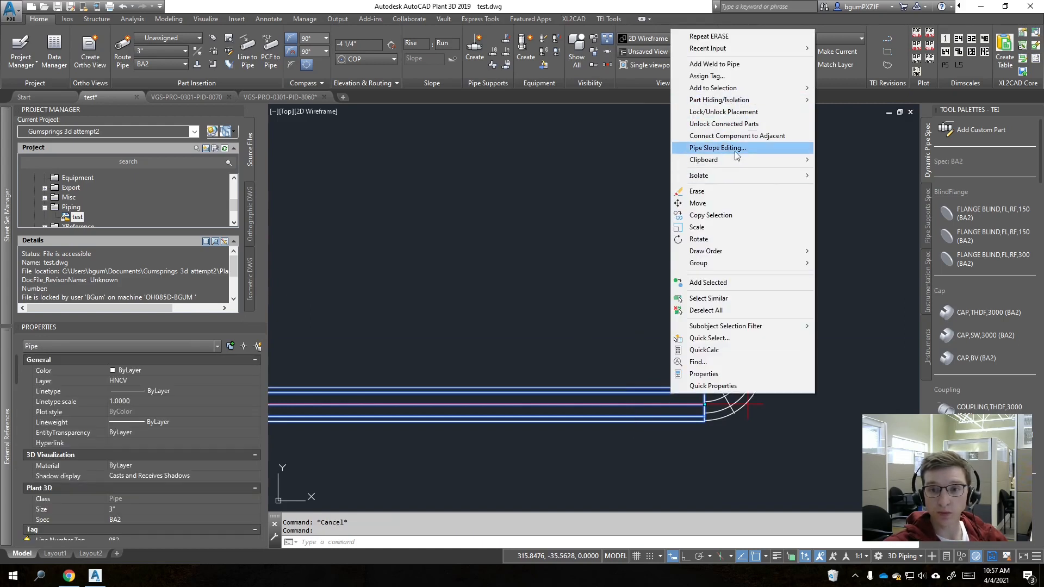
{"action": "mouse_move", "coordinate": [762, 89]}
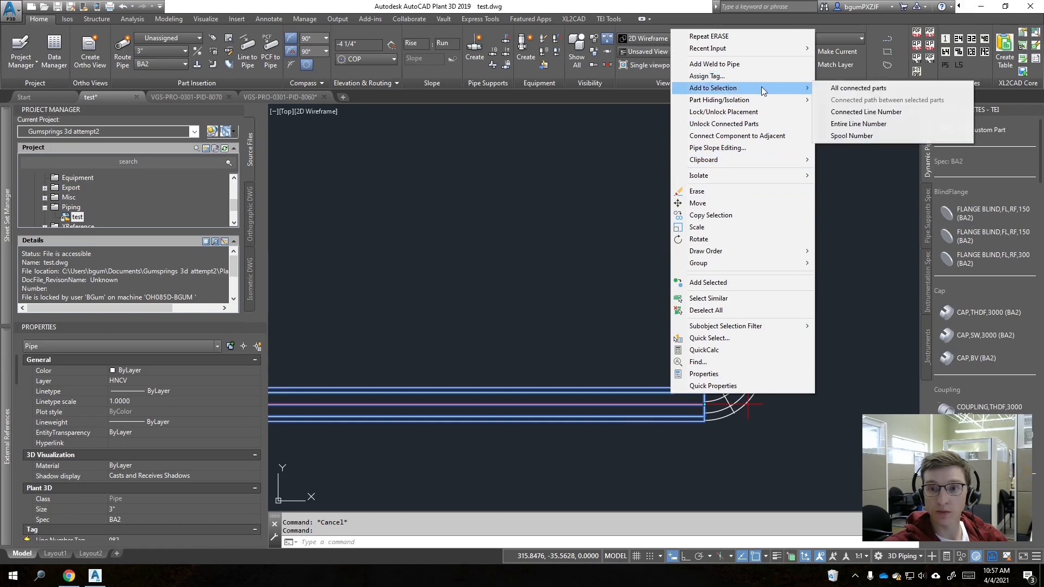
{"action": "left_click", "coordinate": [856, 124]}
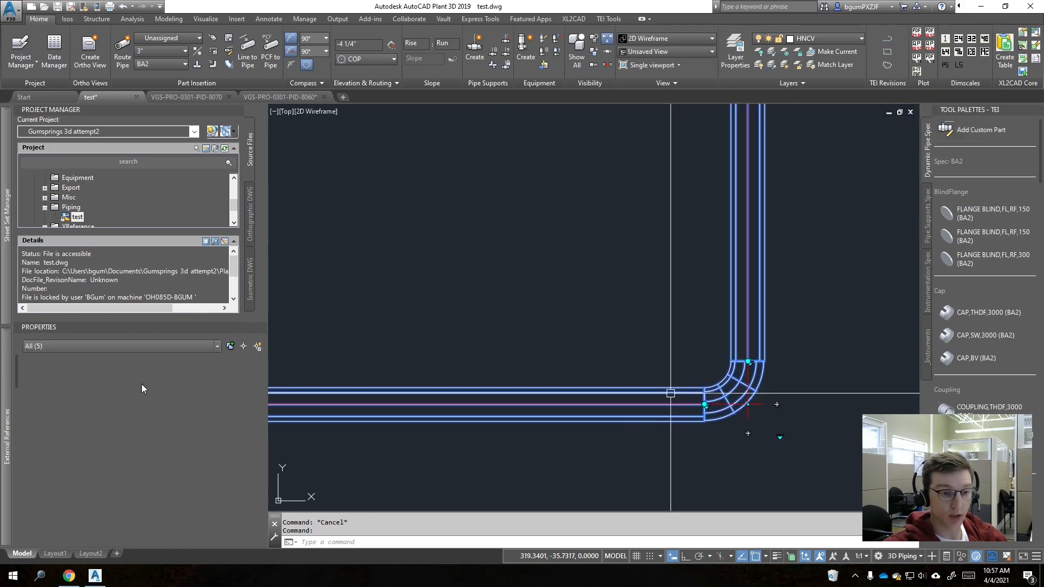
Step: Check the line number tag and service shared by all selected components of the line number
{"action": "scroll", "coordinate": [147, 501], "scroll_direction": "down", "scroll_amount": 3}
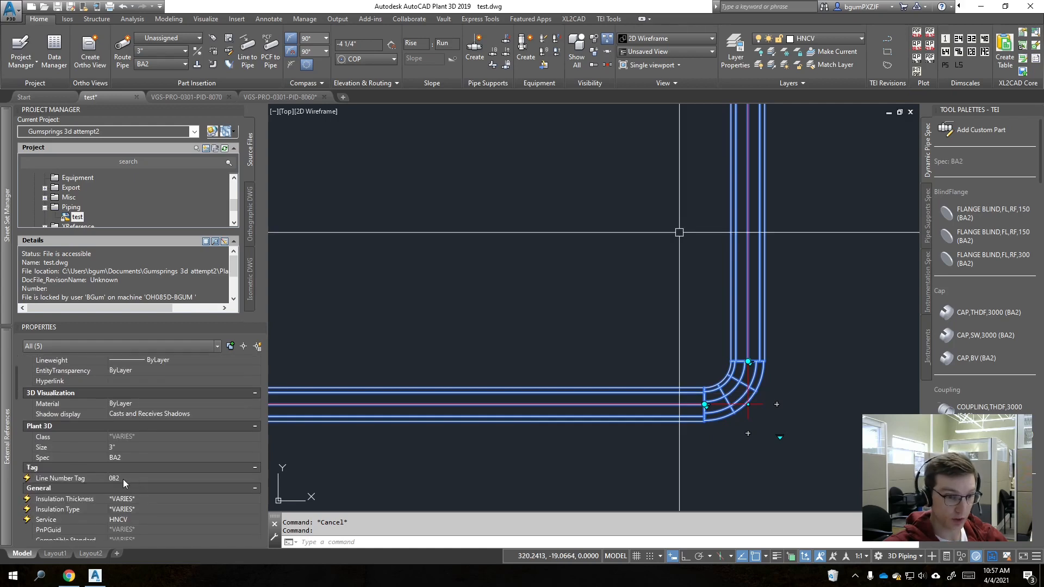
{"action": "scroll", "coordinate": [126, 479], "scroll_direction": "down", "scroll_amount": 2}
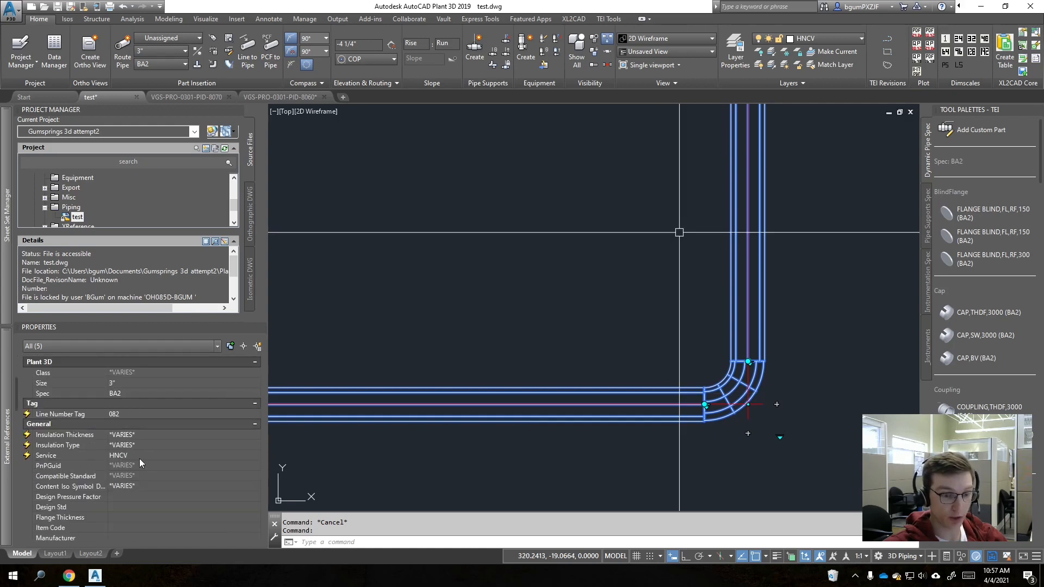
{"action": "scroll", "coordinate": [488, 268], "scroll_direction": "down", "scroll_amount": 6}
{"action": "mouse_move", "coordinate": [476, 297]}
{"action": "middle_mouse_down"}
{"action": "mouse_move", "coordinate": [556, 323]}
{"action": "mouse_move", "coordinate": [538, 343]}
{"action": "mouse_move", "coordinate": [548, 359]}
{"action": "middle_mouse_up"}
{"action": "scroll", "coordinate": [560, 325], "scroll_direction": "up", "scroll_amount": 5}
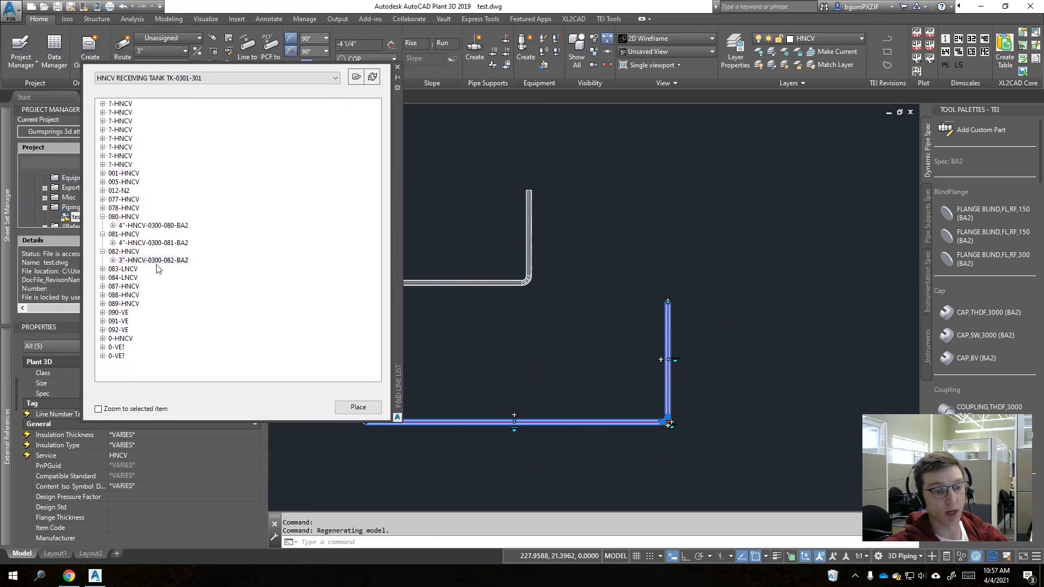
Step: Select only the horizontal 3-inch pipe and compare its line number tag and tag with line 082-HNCV in the P&ID line list
{"action": "left_click_drag", "start_coordinate": [397, 217], "coordinate": [393, 200]}
{"action": "left_click", "coordinate": [539, 359]}
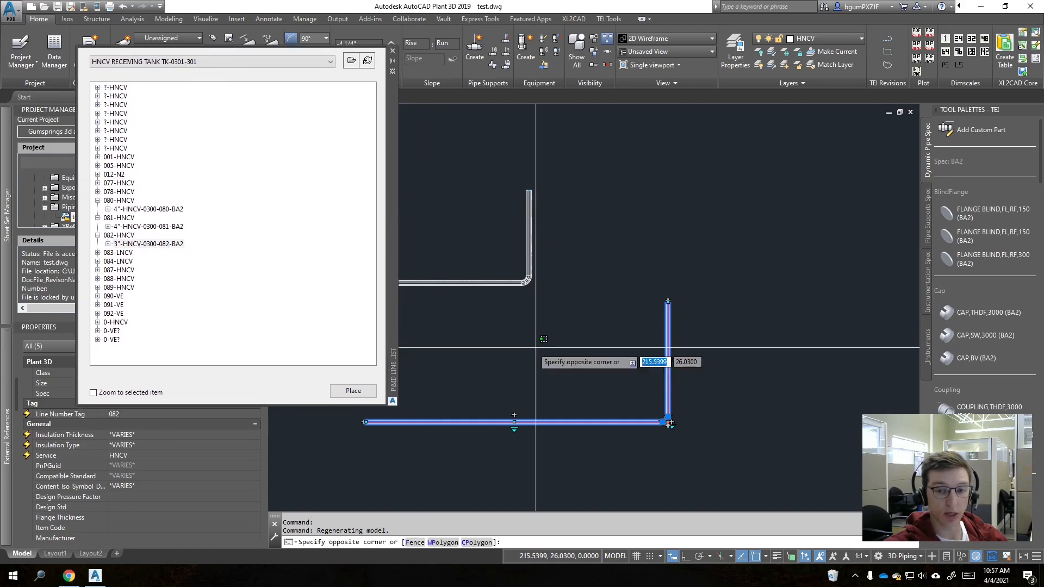
{"action": "key", "text": "Escape"}
{"action": "key", "text": "Escape"}
{"action": "left_click", "coordinate": [514, 420]}
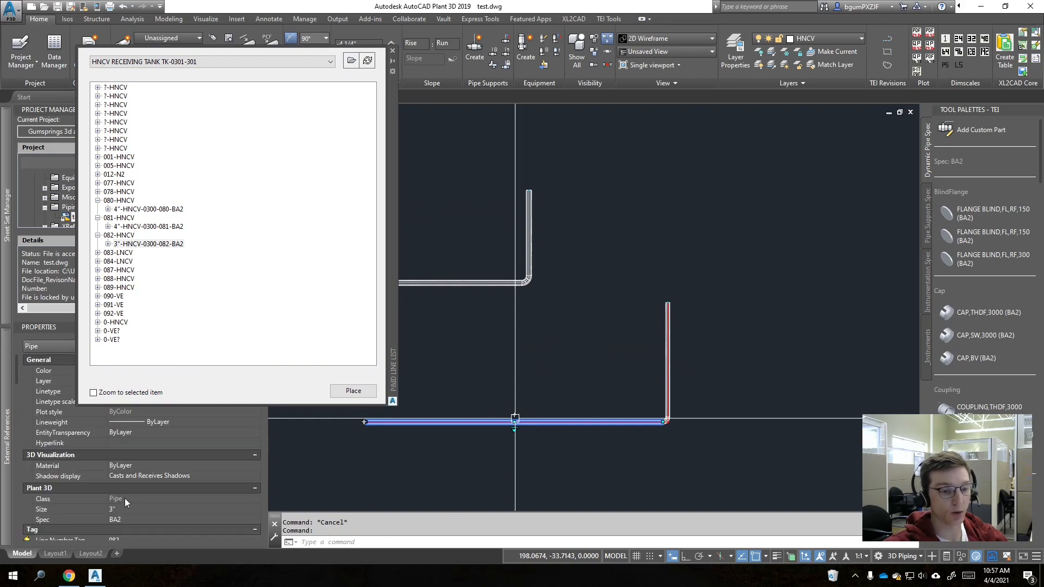
{"action": "scroll", "coordinate": [125, 517], "scroll_direction": "down", "scroll_amount": 3}
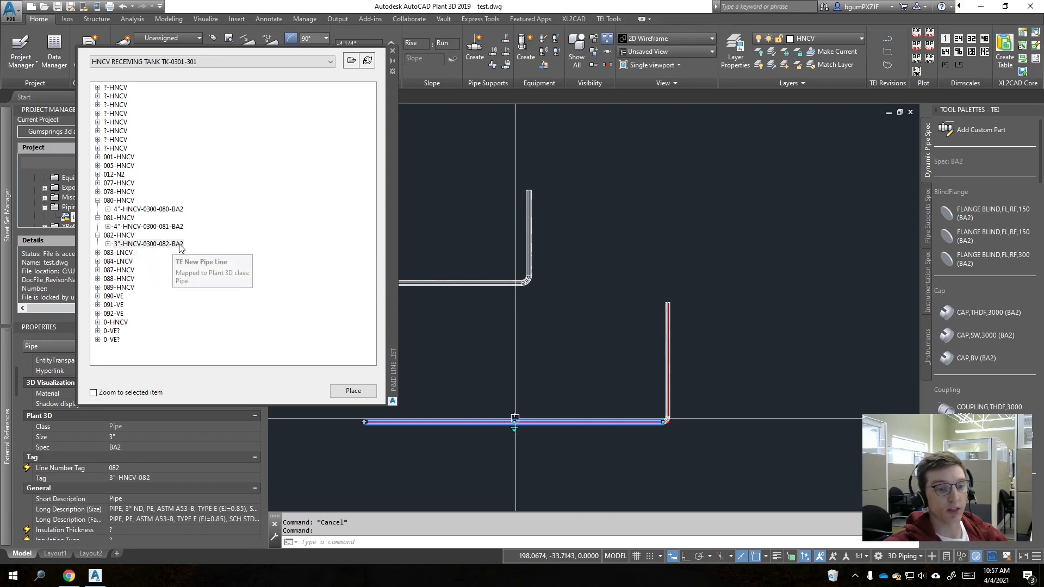
Step: Inspect the Line Number tag format and the Tag property of the P3d Line Group class in the project setup
{"action": "left_click", "coordinate": [532, 348]}
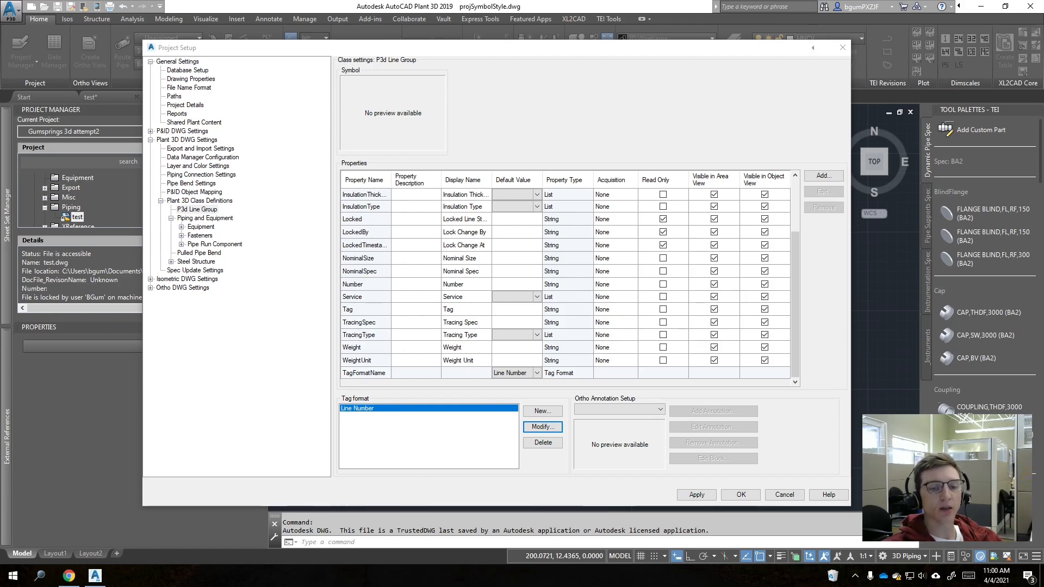
{"action": "left_click", "coordinate": [368, 375]}
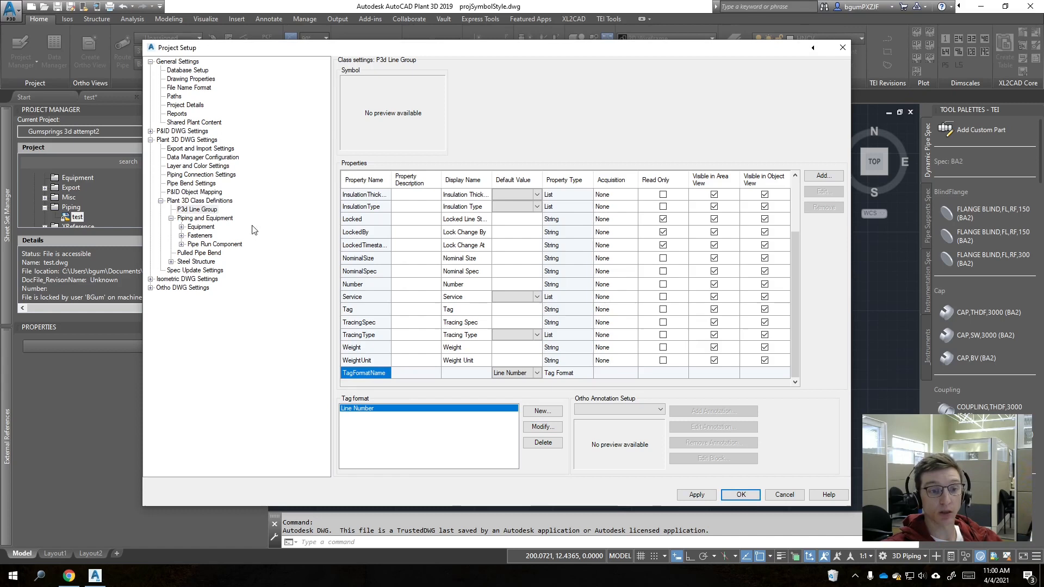
{"action": "left_click", "coordinate": [194, 210]}
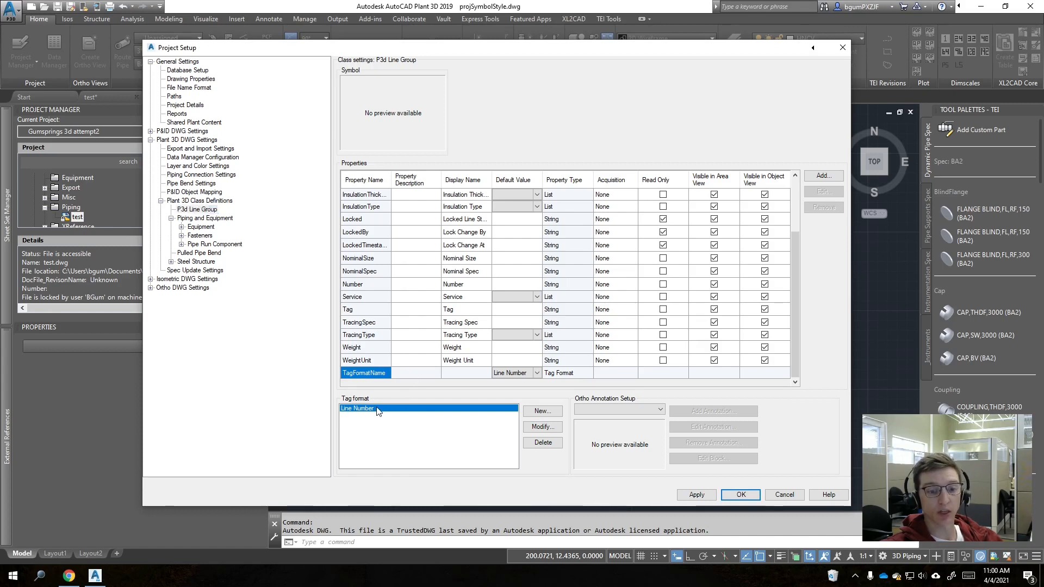
{"action": "left_click", "coordinate": [543, 427]}
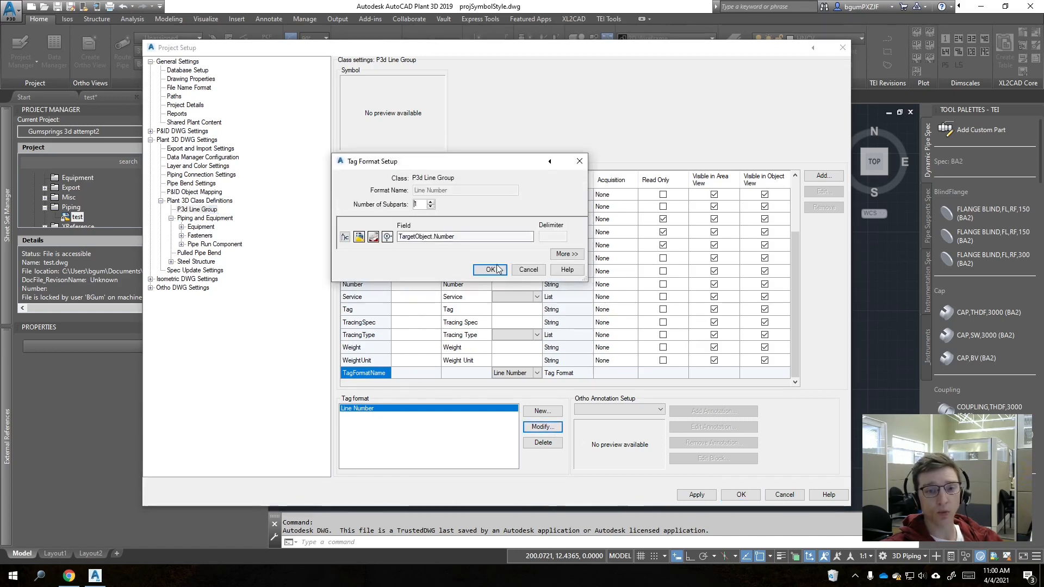
{"action": "left_click", "coordinate": [525, 271]}
{"action": "left_click", "coordinate": [384, 310]}
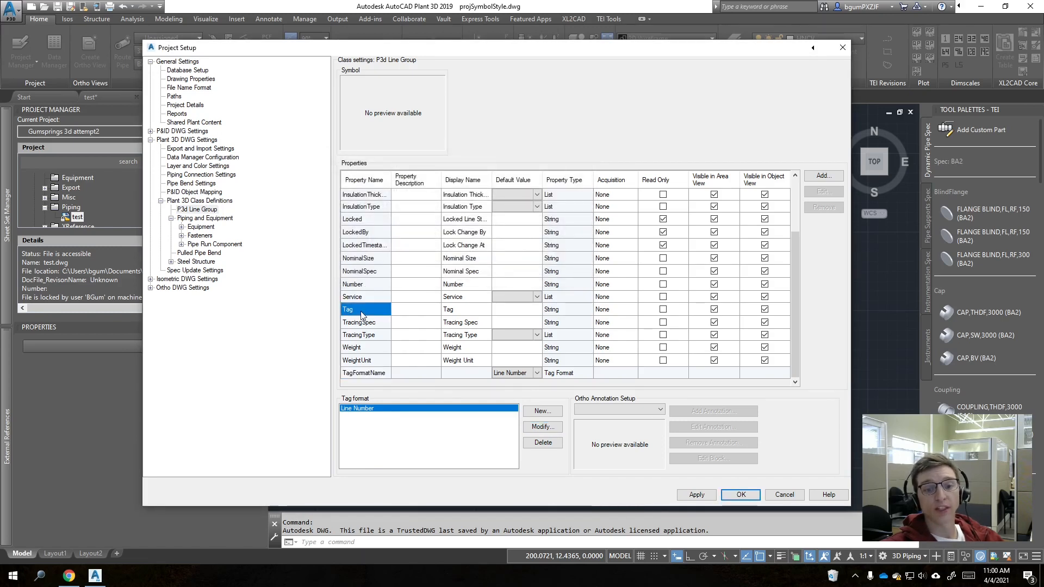
Step: Review the Size_Service_Line Number tag format and the Tag property of the Pipe Run Component class
{"action": "left_click", "coordinate": [205, 244]}
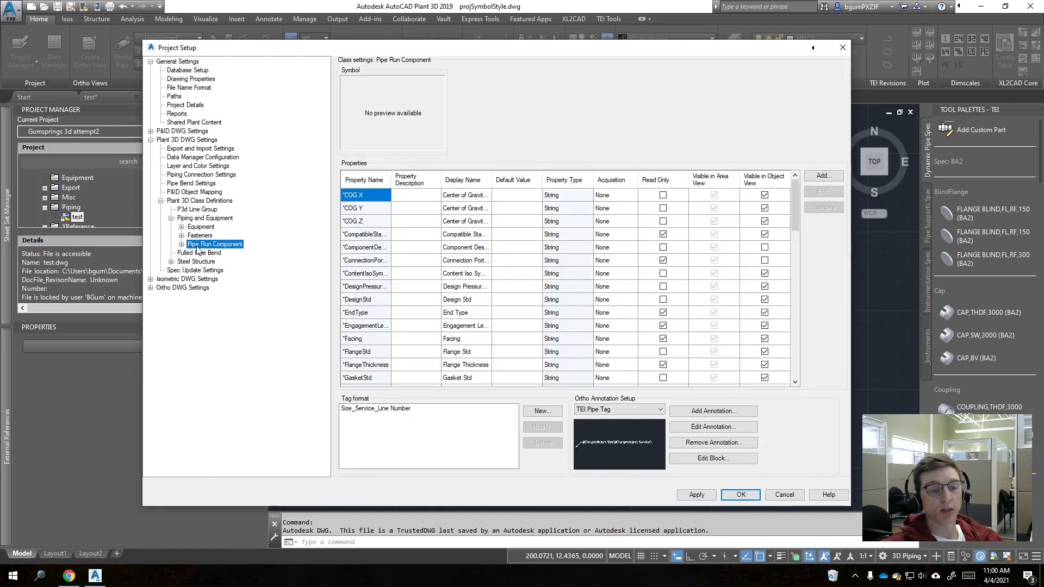
{"action": "scroll", "coordinate": [503, 309], "scroll_direction": "down", "scroll_amount": 10}
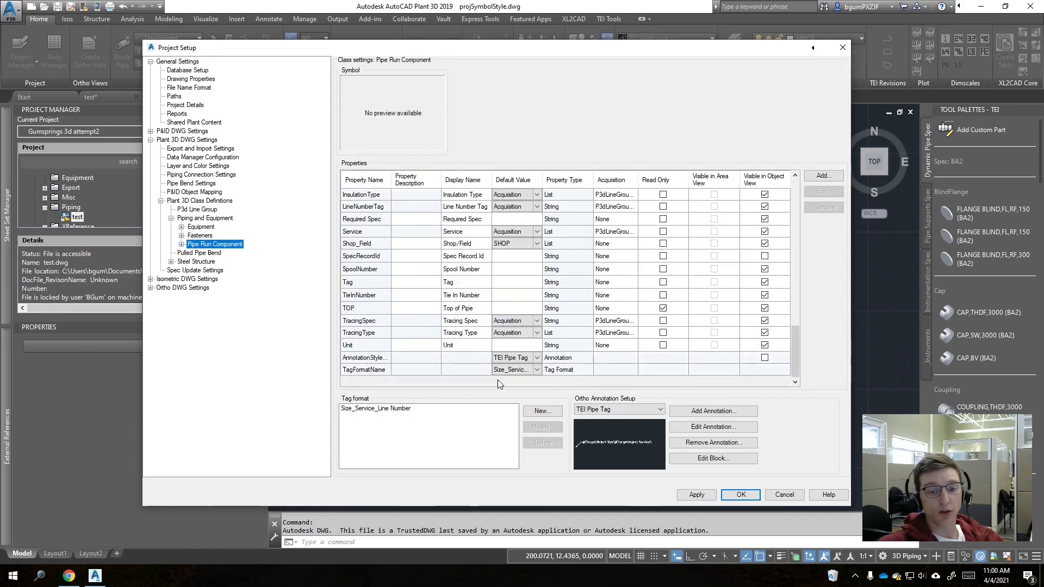
{"action": "left_click", "coordinate": [398, 409]}
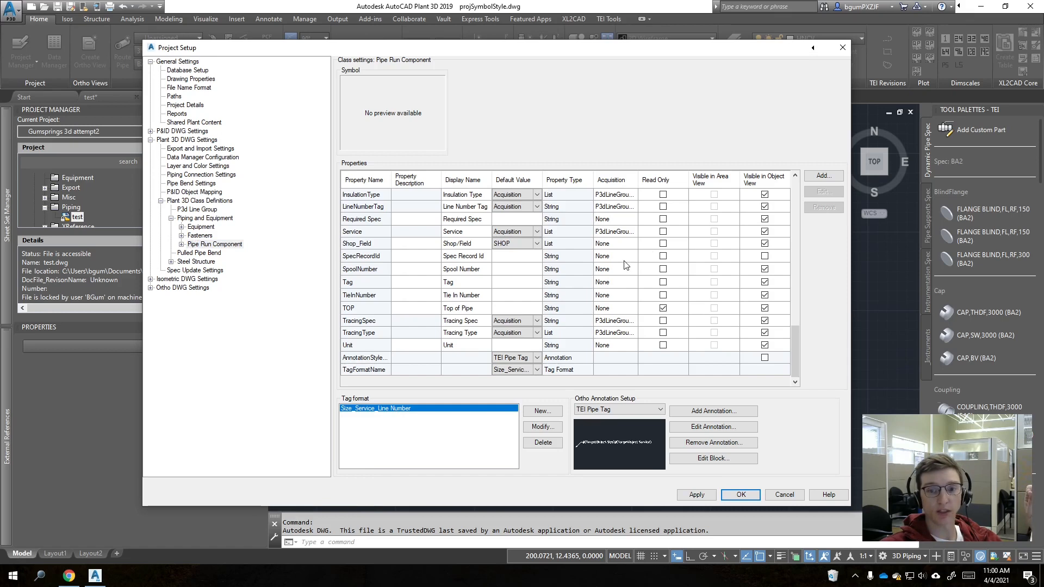
{"action": "left_click", "coordinate": [356, 286]}
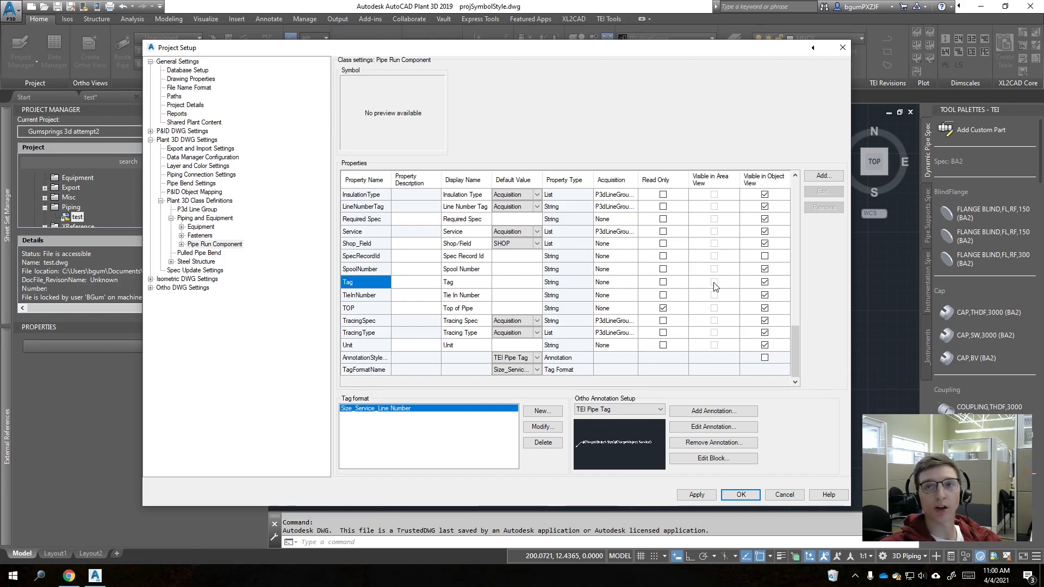
Step: Compare the P3d Line Group class's Tag property with the LineNumberTag acquisition rule of the Pipe Run Component class
{"action": "left_click", "coordinate": [199, 210]}
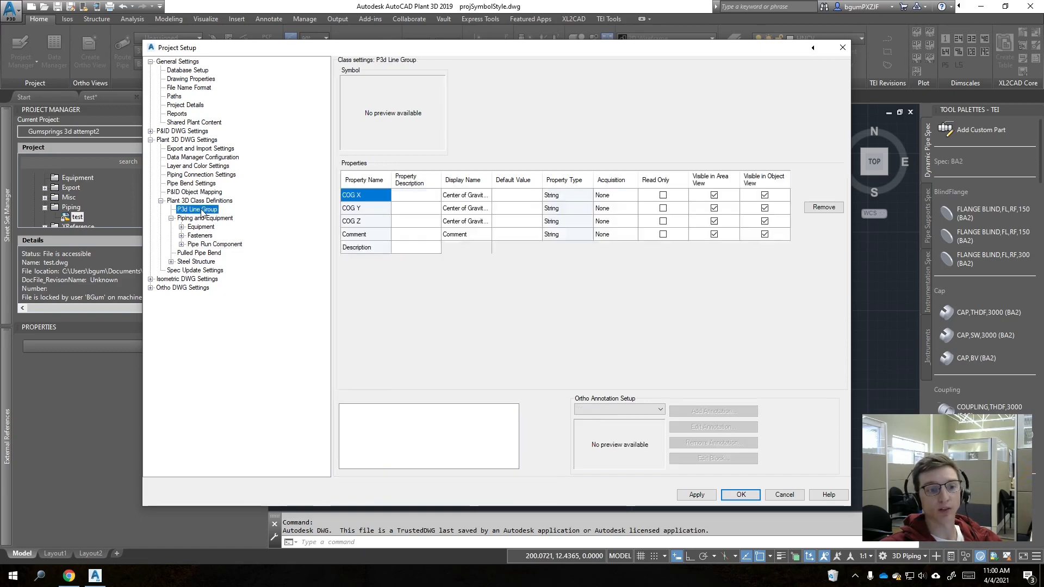
{"action": "scroll", "coordinate": [344, 261], "scroll_direction": "down", "scroll_amount": 3}
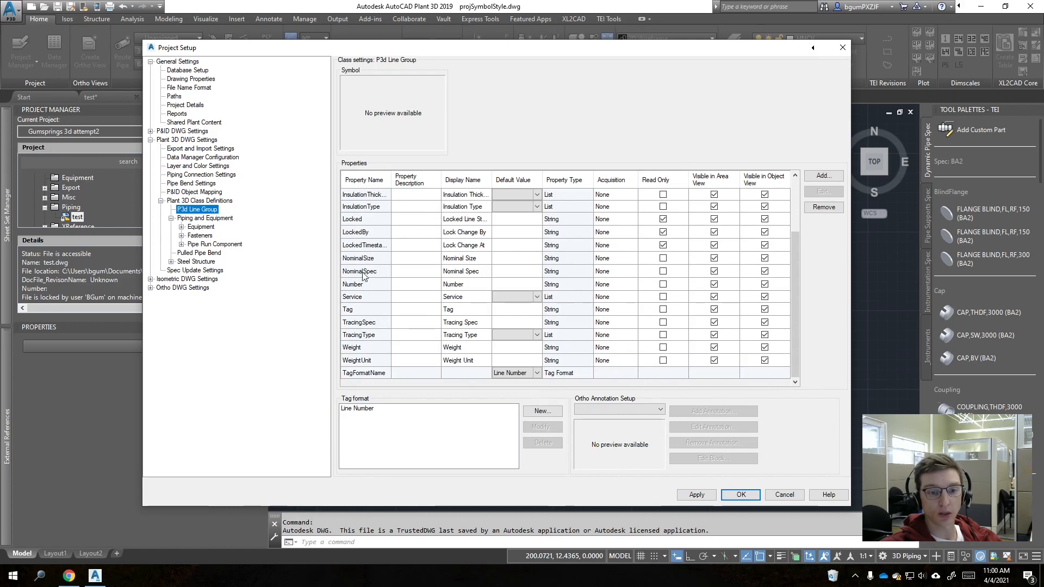
{"action": "left_click", "coordinate": [350, 311]}
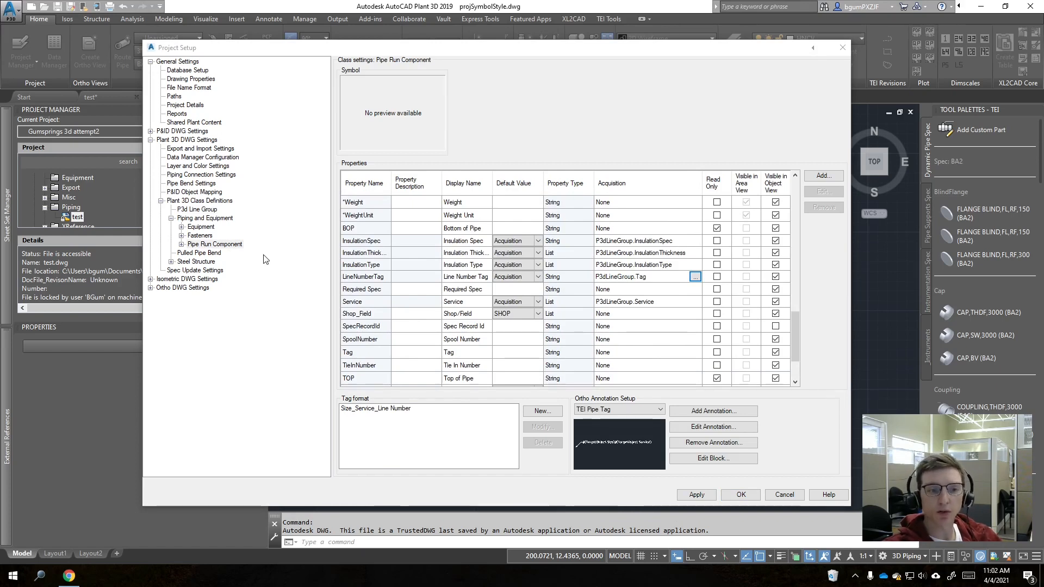
{"action": "left_click", "coordinate": [228, 248]}
{"action": "left_click", "coordinate": [359, 278]}
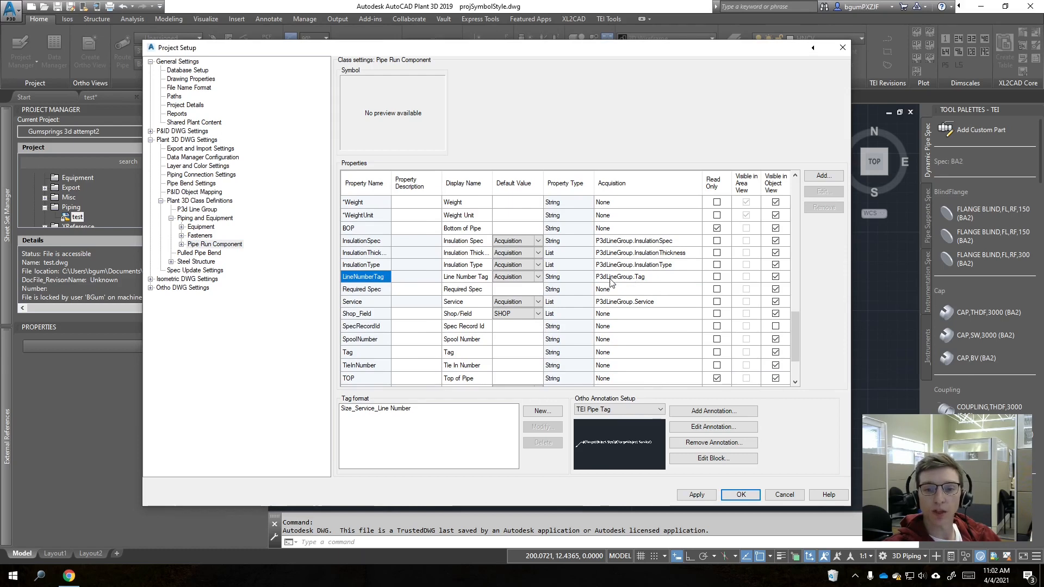
{"action": "left_click", "coordinate": [646, 279]}
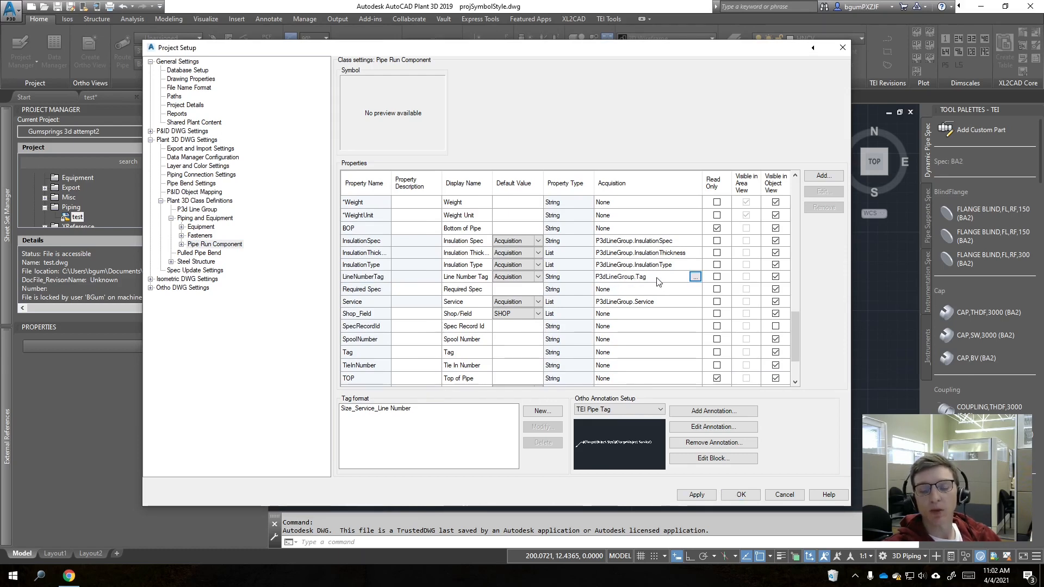
Step: Examine which field the P3d Line Group class's Line Number tag format uses, and close its setup without changes
{"action": "left_click", "coordinate": [194, 209]}
{"action": "scroll", "coordinate": [410, 248], "scroll_direction": "down", "scroll_amount": 3}
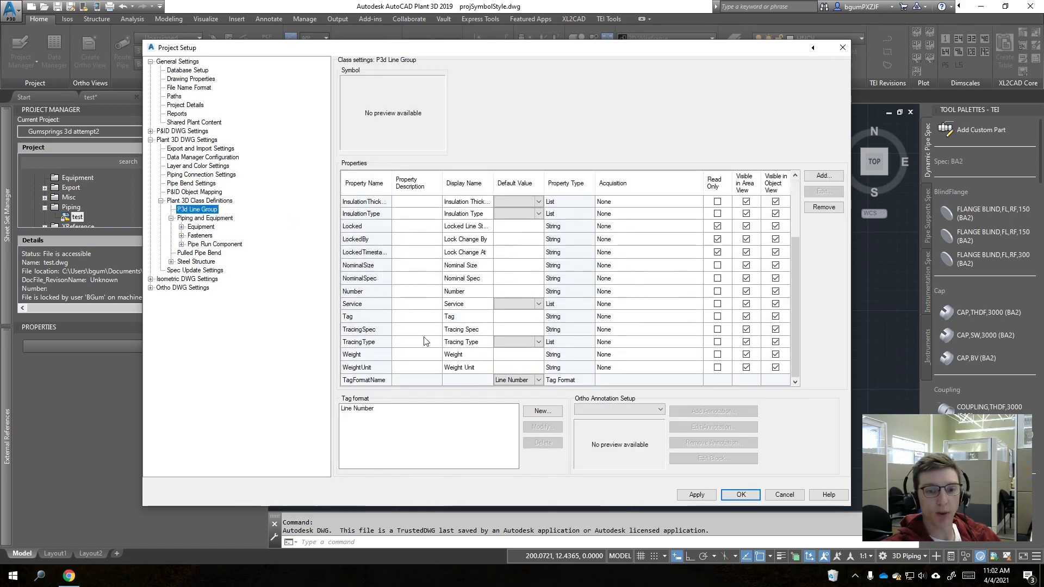
{"action": "left_click", "coordinate": [360, 380]}
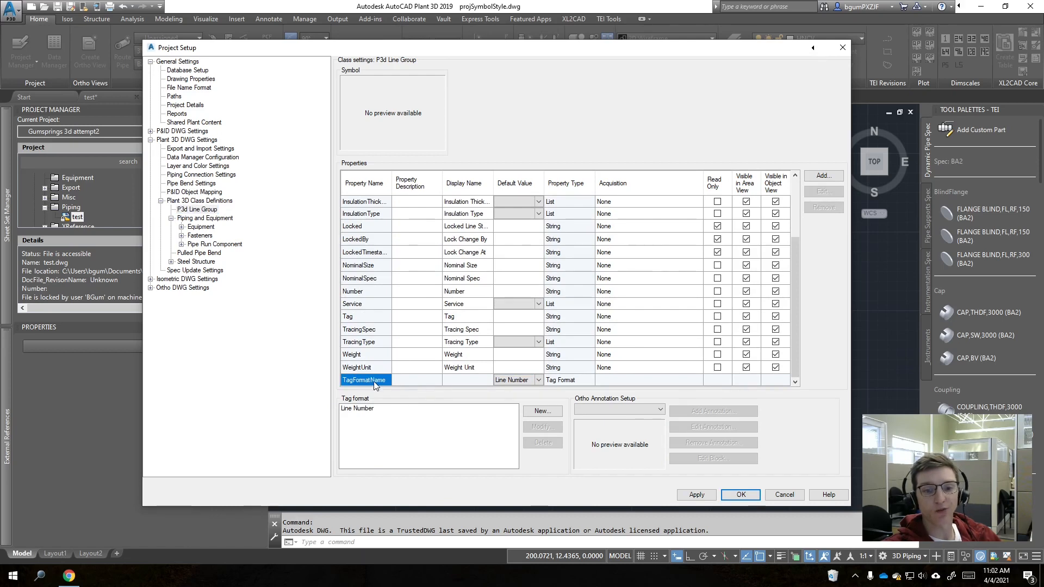
{"action": "left_click", "coordinate": [413, 409]}
{"action": "left_click", "coordinate": [544, 427]}
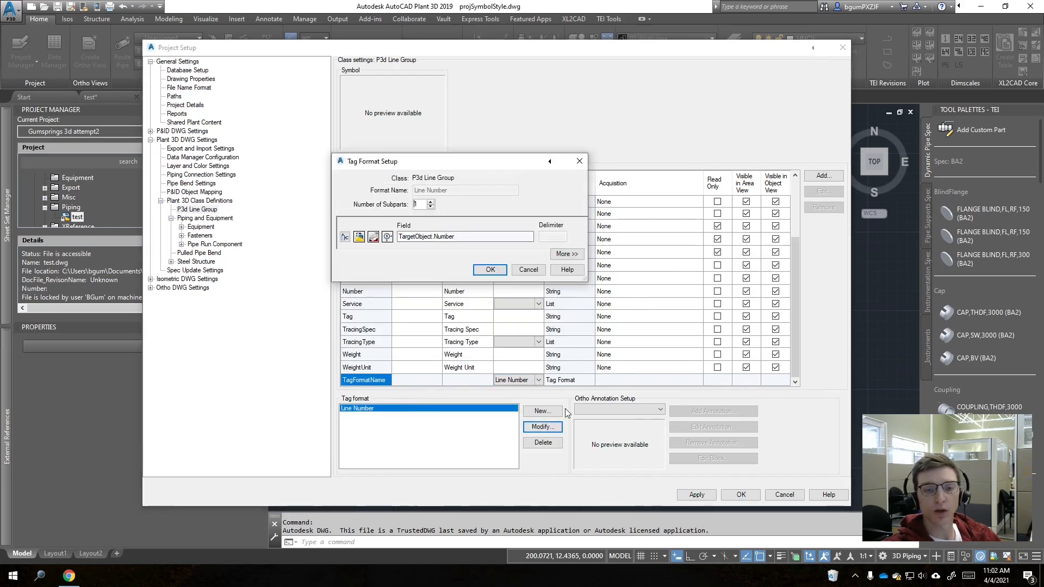
{"action": "left_click", "coordinate": [528, 269]}
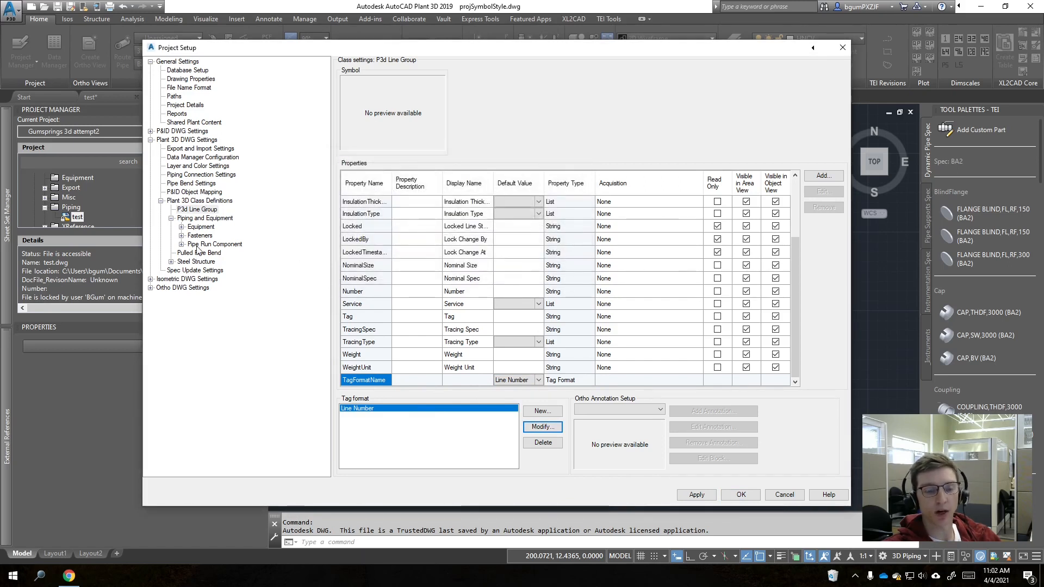
Step: Change the acquisition rule of the Pipe Run Component's LineNumberTag property to the P3d Line Group's Number, and check the updated rule
{"action": "left_click", "coordinate": [199, 245]}
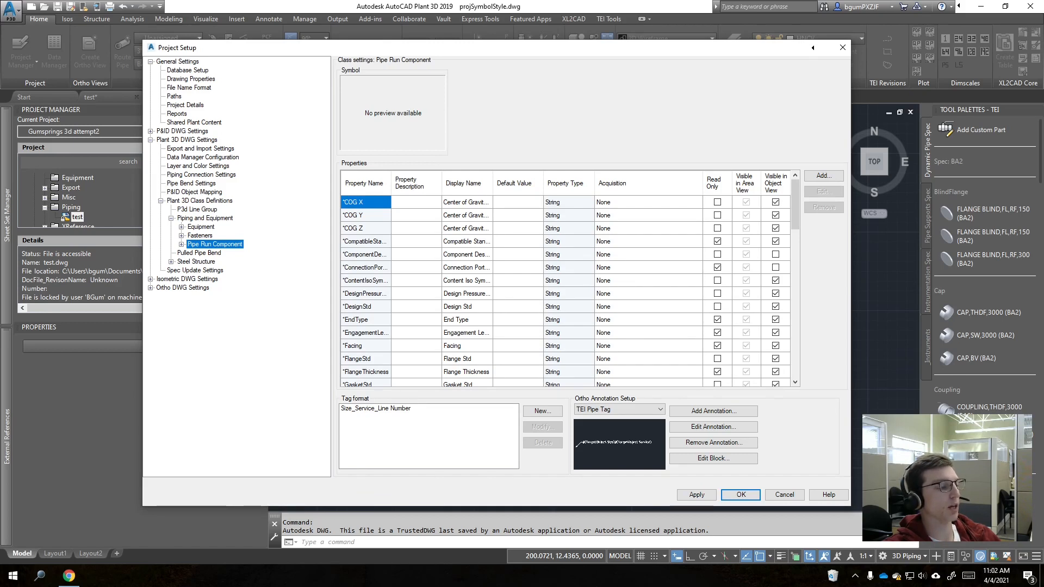
{"action": "scroll", "coordinate": [399, 323], "scroll_direction": "down", "scroll_amount": 10}
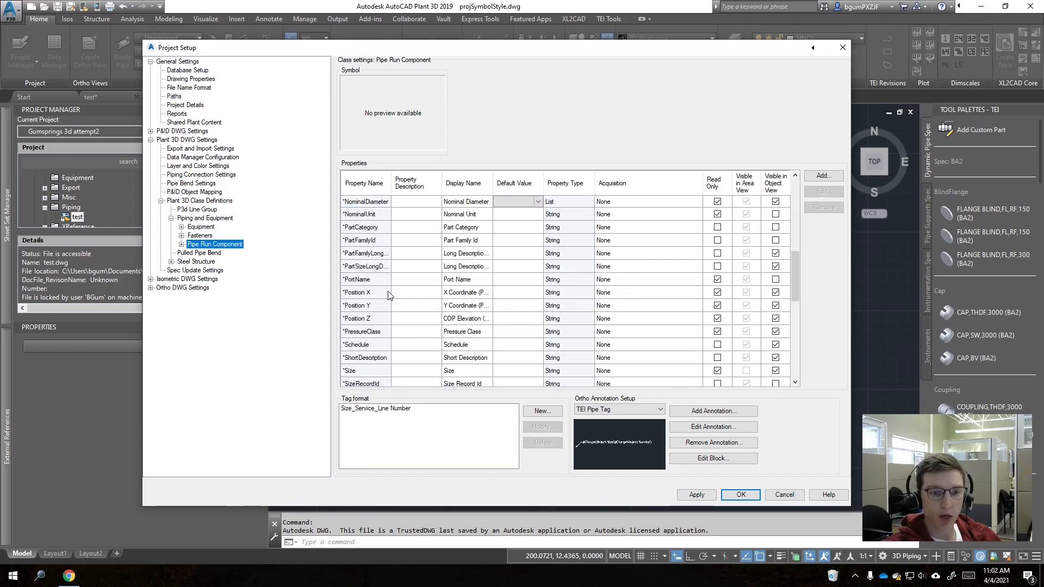
{"action": "left_click", "coordinate": [653, 277]}
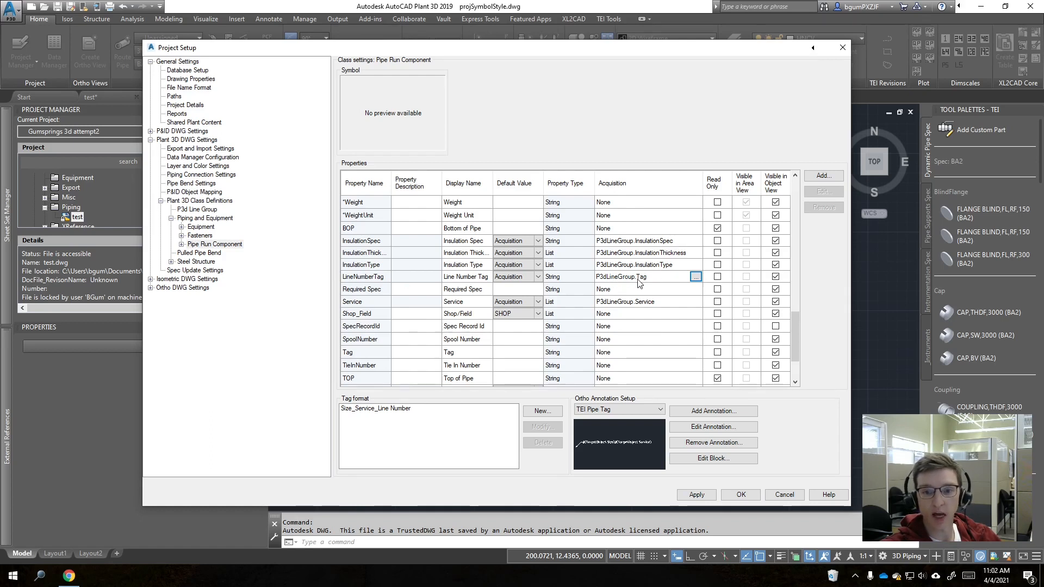
{"action": "left_click", "coordinate": [696, 277]}
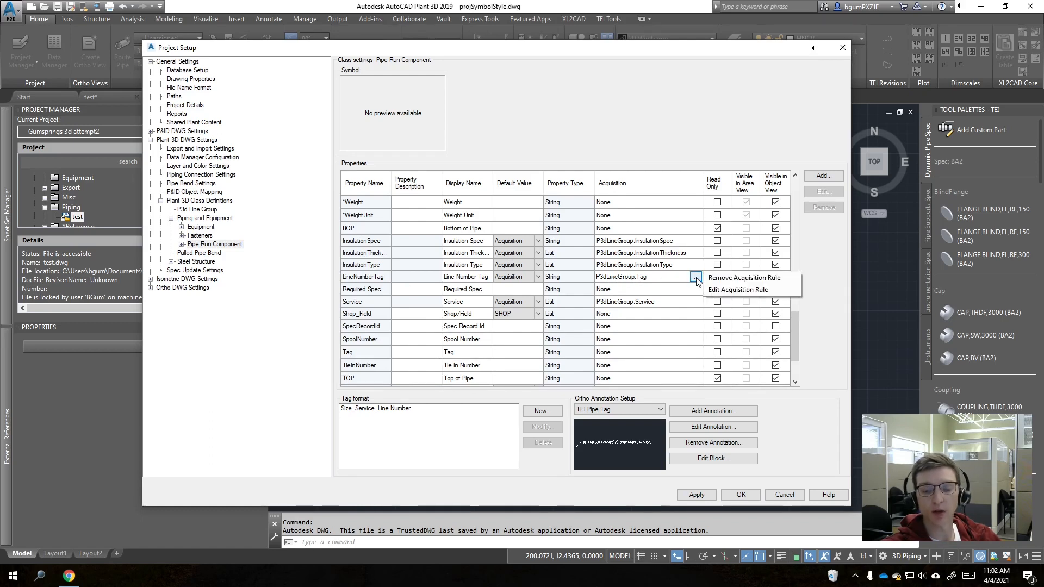
{"action": "left_click", "coordinate": [733, 291]}
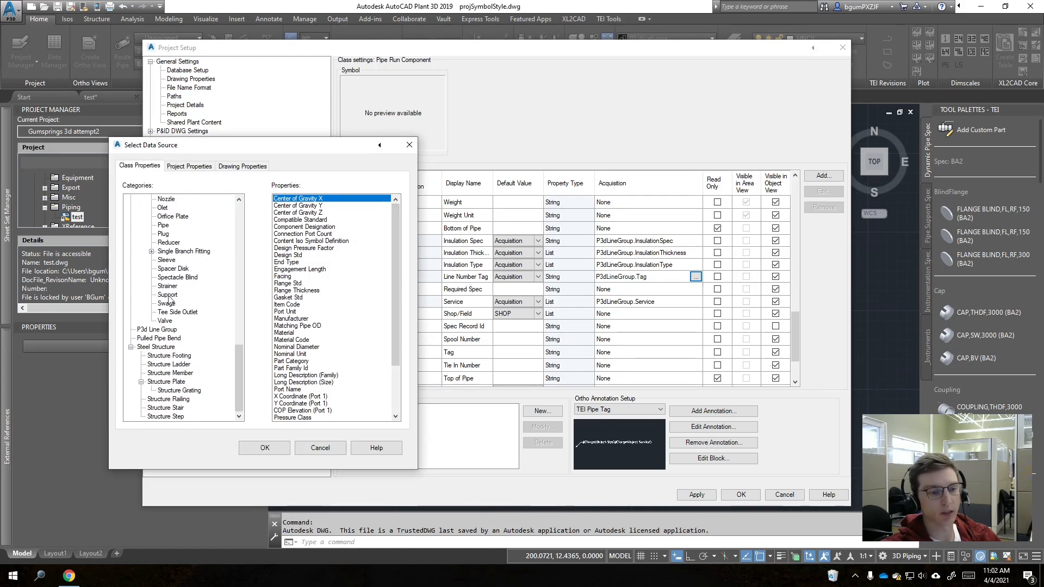
{"action": "left_click", "coordinate": [156, 329]}
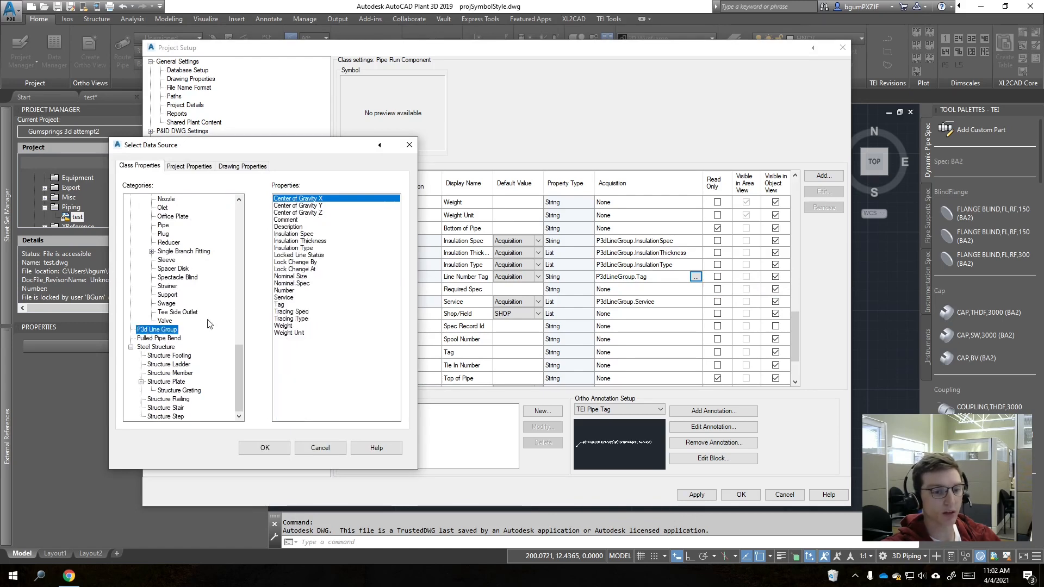
{"action": "left_click", "coordinate": [284, 291]}
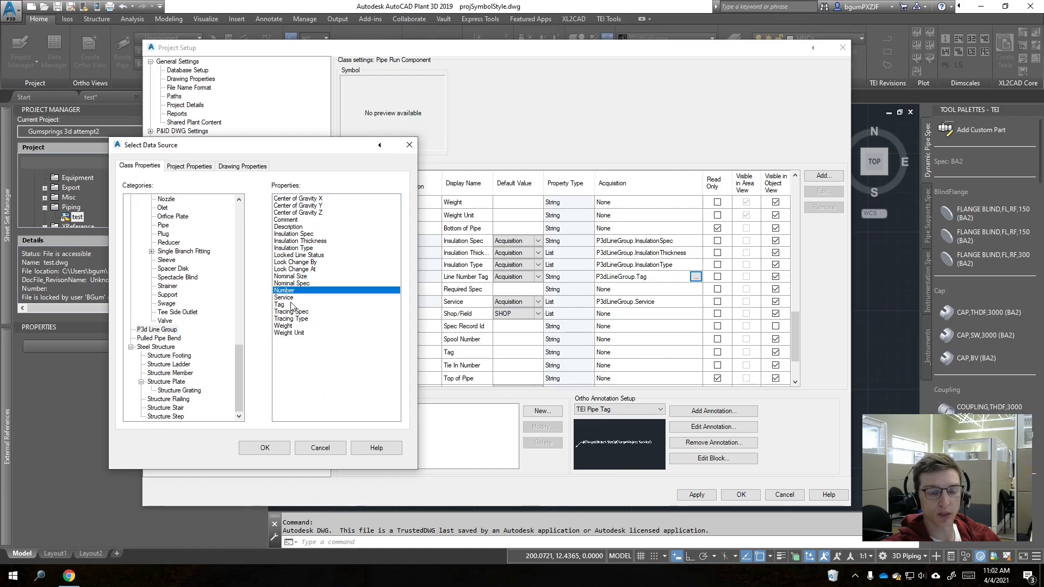
{"action": "left_click", "coordinate": [272, 445]}
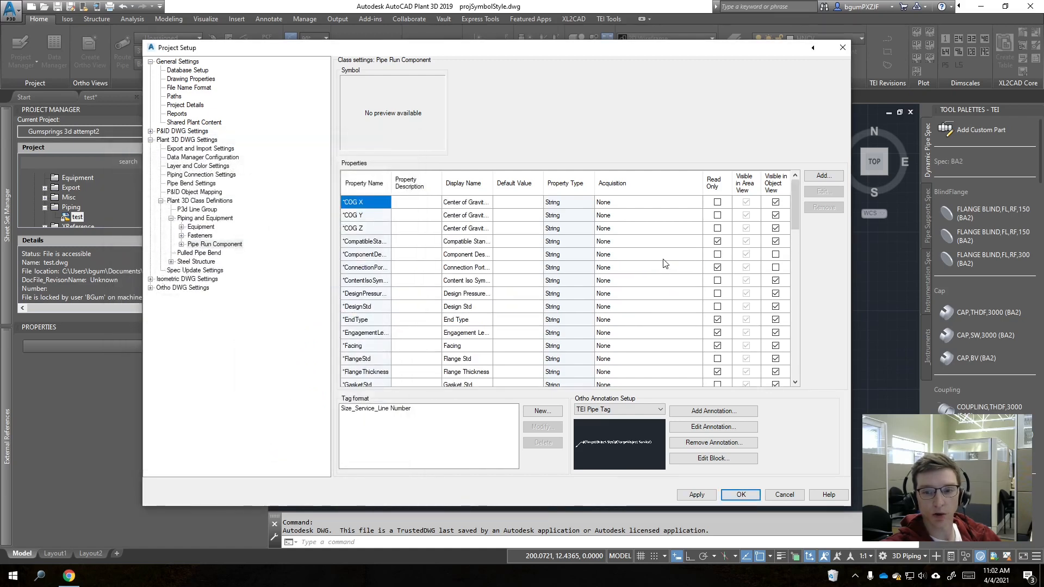
{"action": "scroll", "coordinate": [664, 264], "scroll_direction": "down", "scroll_amount": 10}
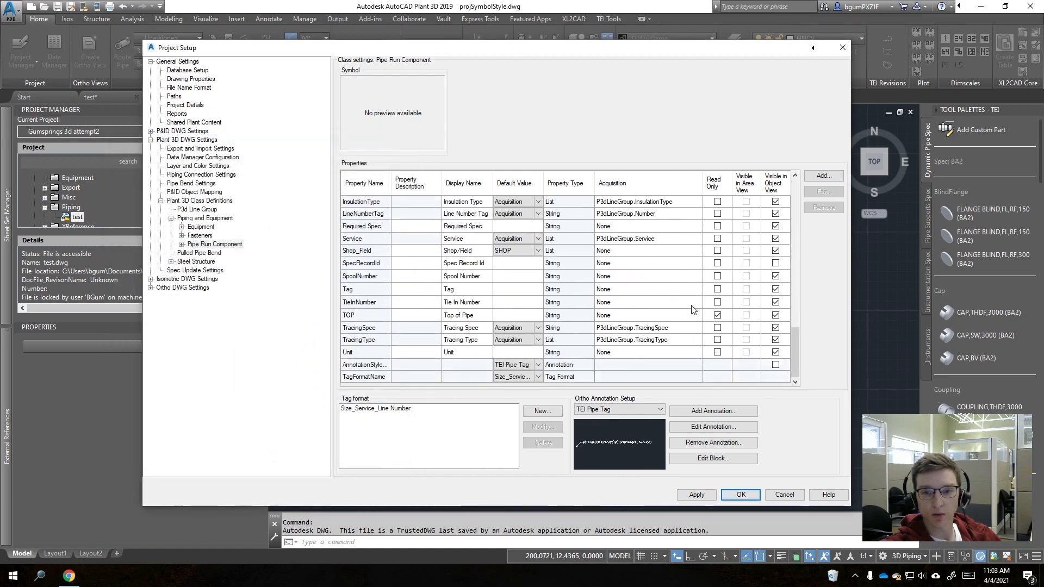
{"action": "scroll", "coordinate": [686, 297], "scroll_direction": "up", "scroll_amount": 1}
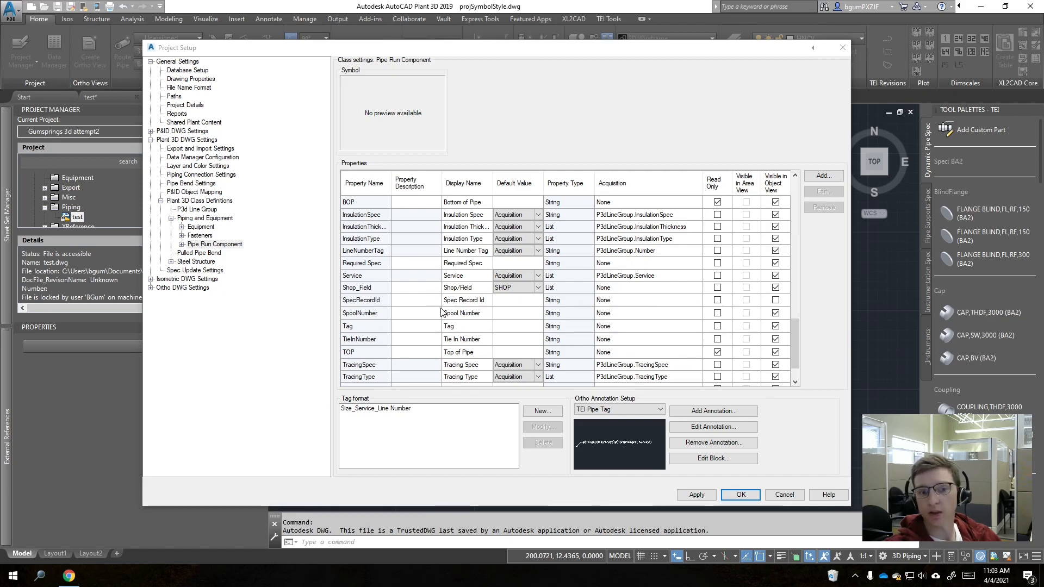
Step: Start a new Pipe Run Component tag format based on Size_Service_Line Number and give it 5 subparts
{"action": "left_click", "coordinate": [408, 412]}
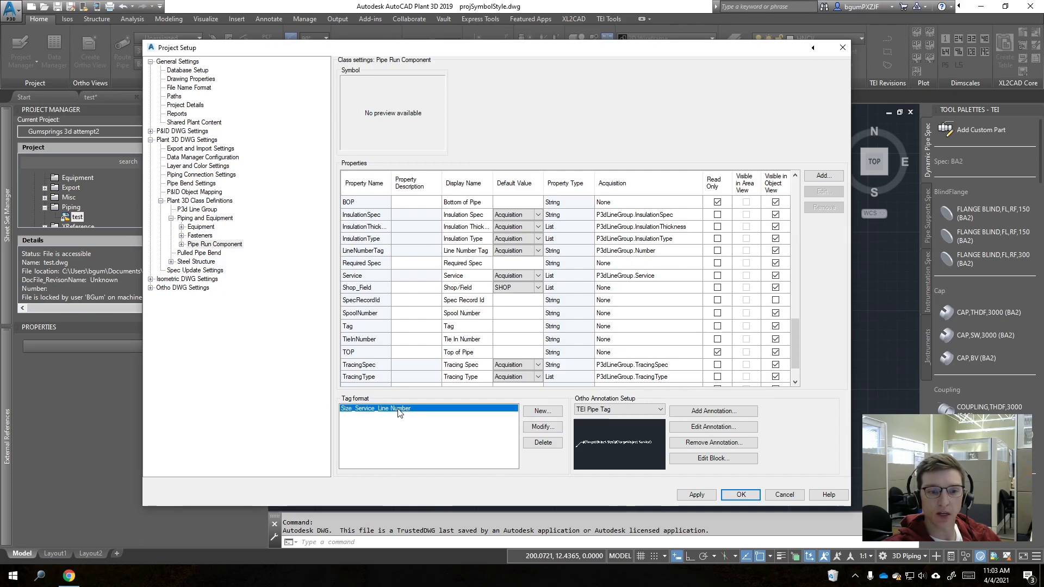
{"action": "left_click", "coordinate": [542, 411]}
{"action": "left_click", "coordinate": [430, 201]}
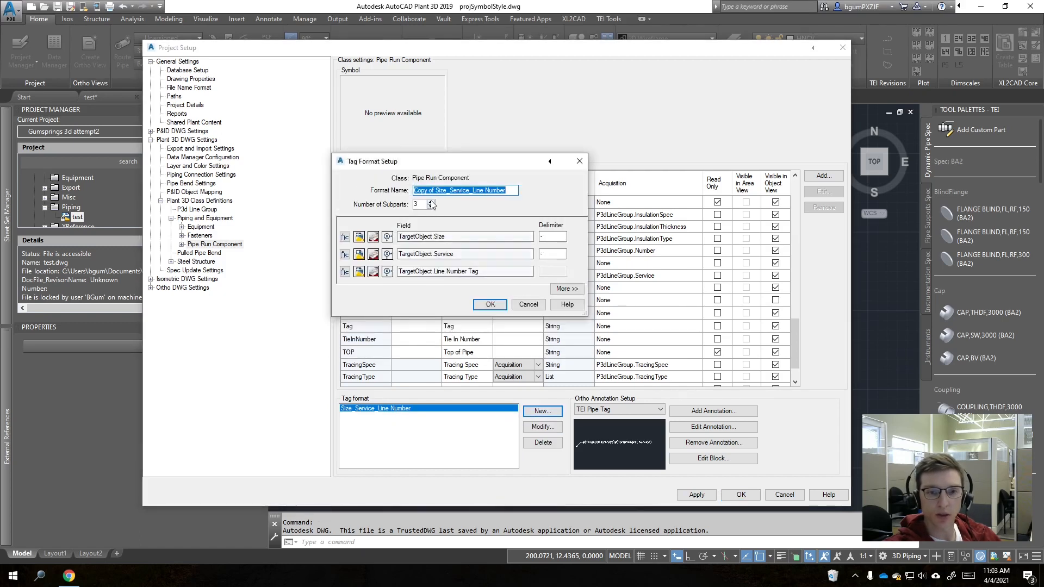
{"action": "left_click", "coordinate": [430, 202]}
{"action": "left_click", "coordinate": [426, 190]}
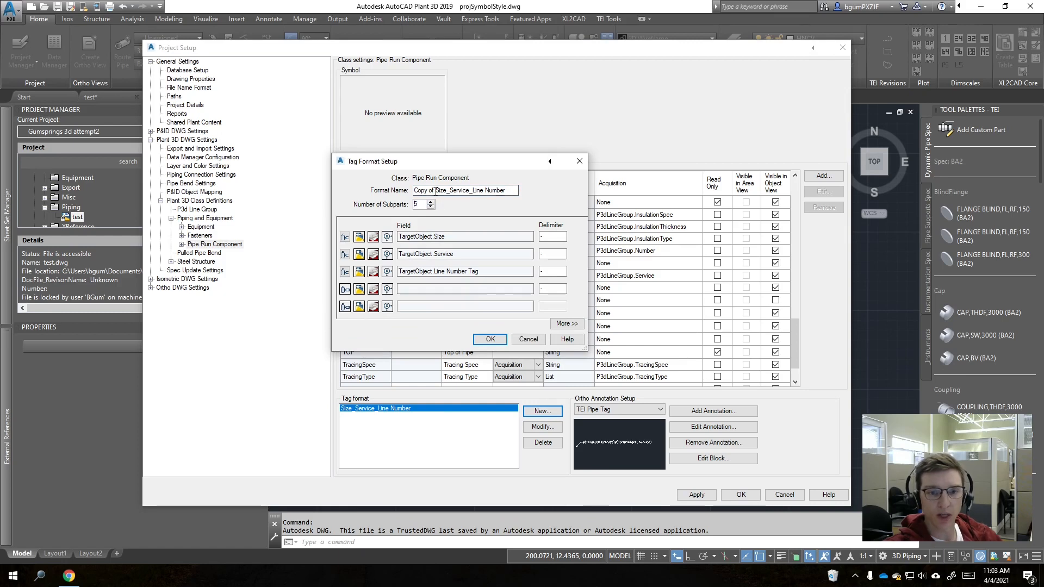
Step: Name the new tag format Size_Service_TechnicalArea_LineNumber_Spec
{"action": "left_click_drag", "start_coordinate": [436, 190], "coordinate": [414, 190]}
{"action": "key", "text": "BackSpace"}
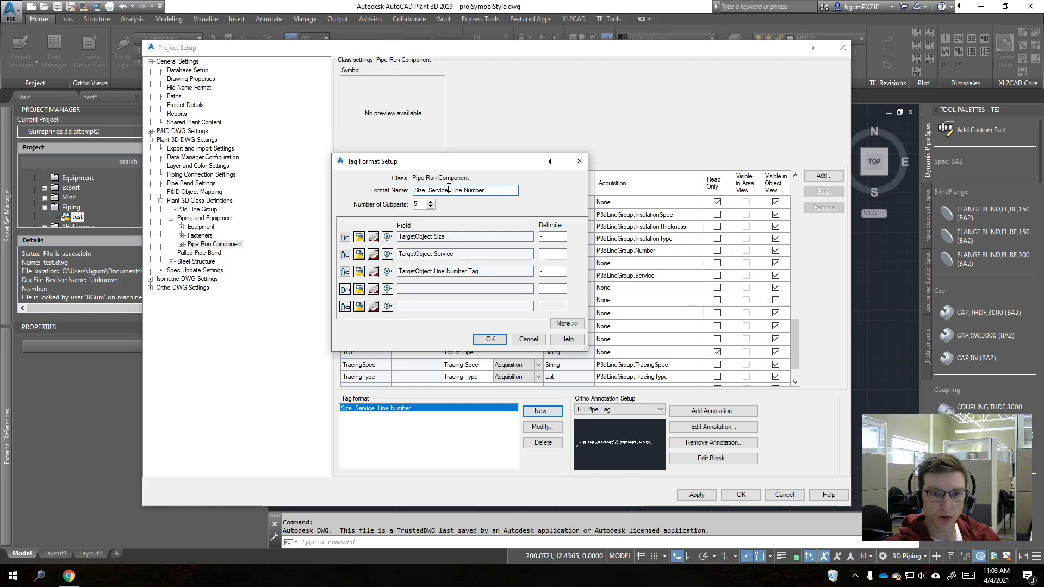
{"action": "type", "text": "TechnicalArea_"}
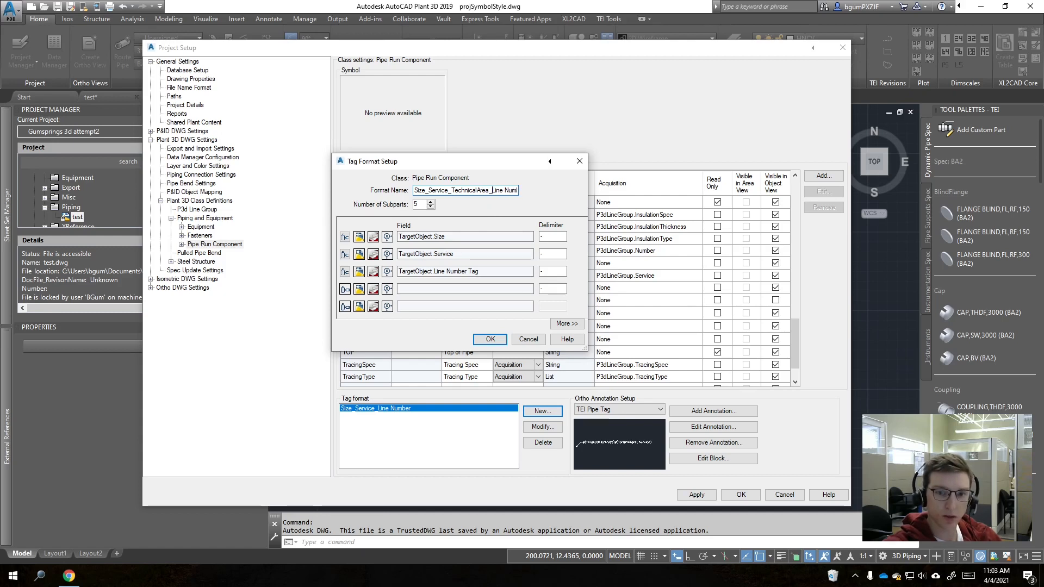
{"action": "key", "text": "End"}
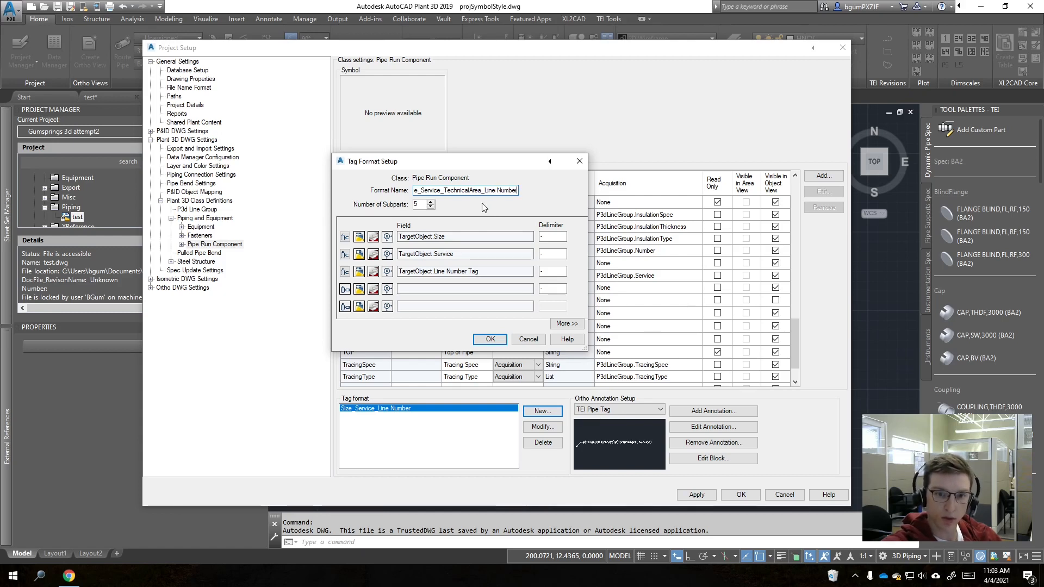
{"action": "key", "text": "BackSpace"}
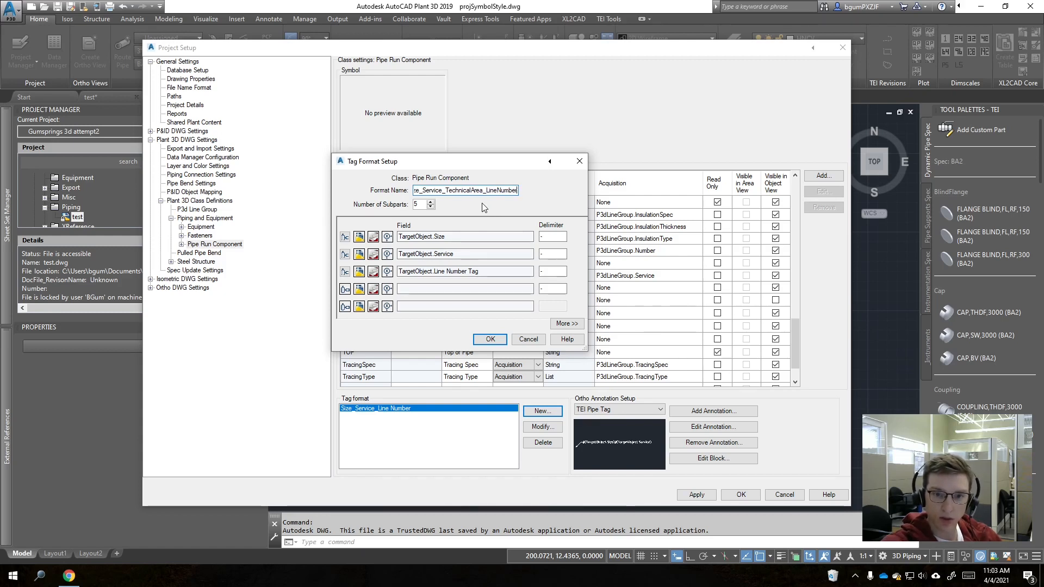
{"action": "type", "text": "_Spec"}
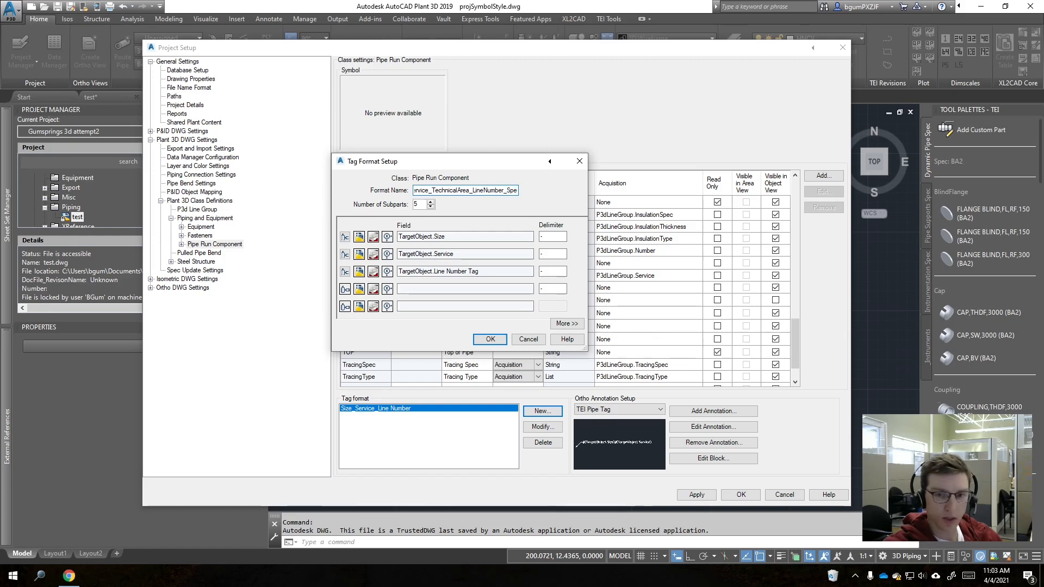
Step: Compare the TechnicalArea part of the format name with the field assigned to the third subpart
{"action": "left_click", "coordinate": [466, 237]}
{"action": "left_click", "coordinate": [499, 272]}
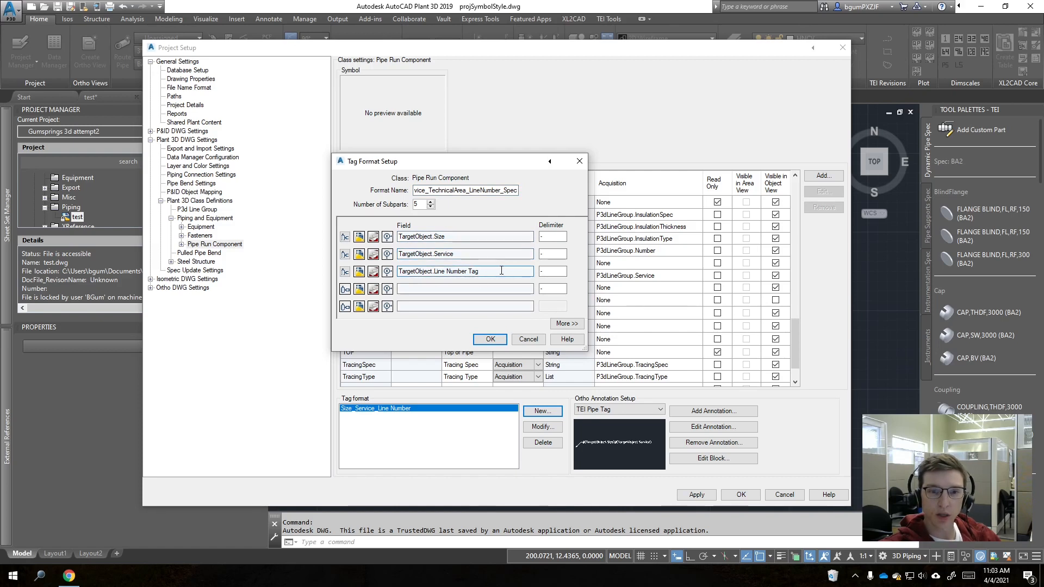
{"action": "left_click_drag", "start_coordinate": [501, 271], "coordinate": [398, 271]}
{"action": "left_click_drag", "start_coordinate": [484, 167], "coordinate": [565, 160]}
{"action": "left_click", "coordinate": [490, 283]}
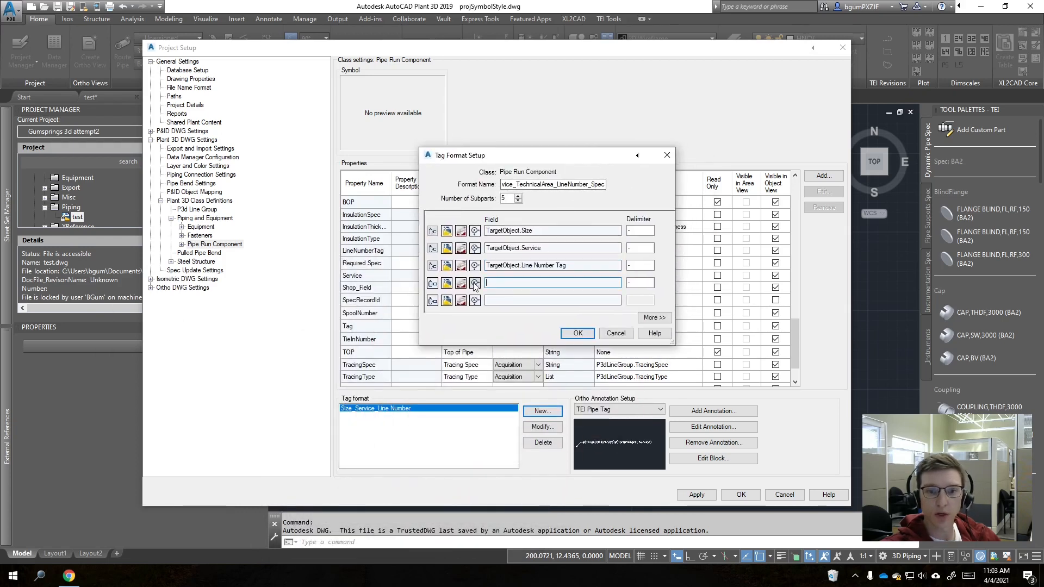
{"action": "left_click_drag", "start_coordinate": [555, 185], "coordinate": [516, 184]}
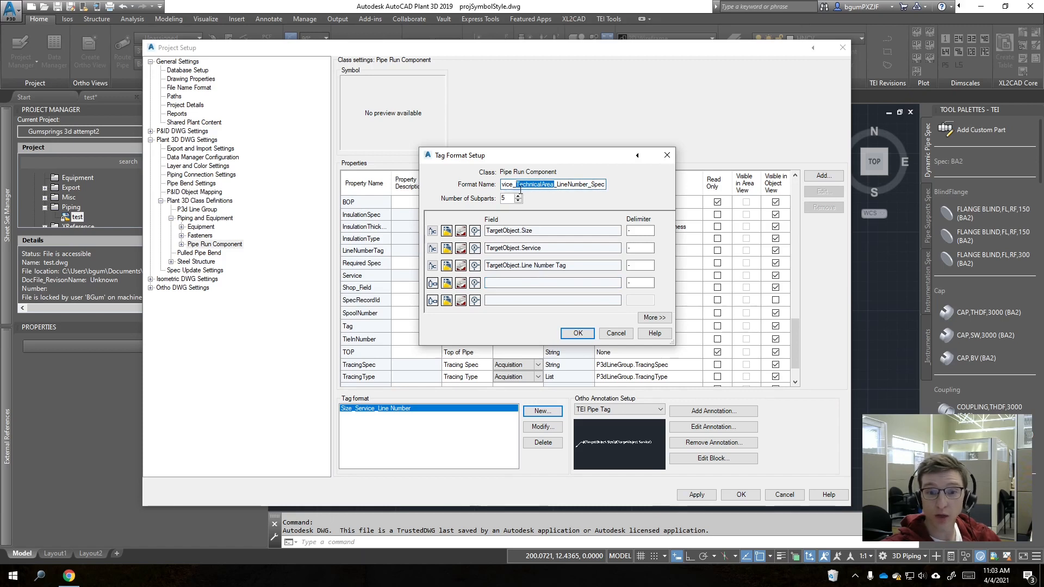
{"action": "left_click_drag", "start_coordinate": [566, 266], "coordinate": [486, 265]}
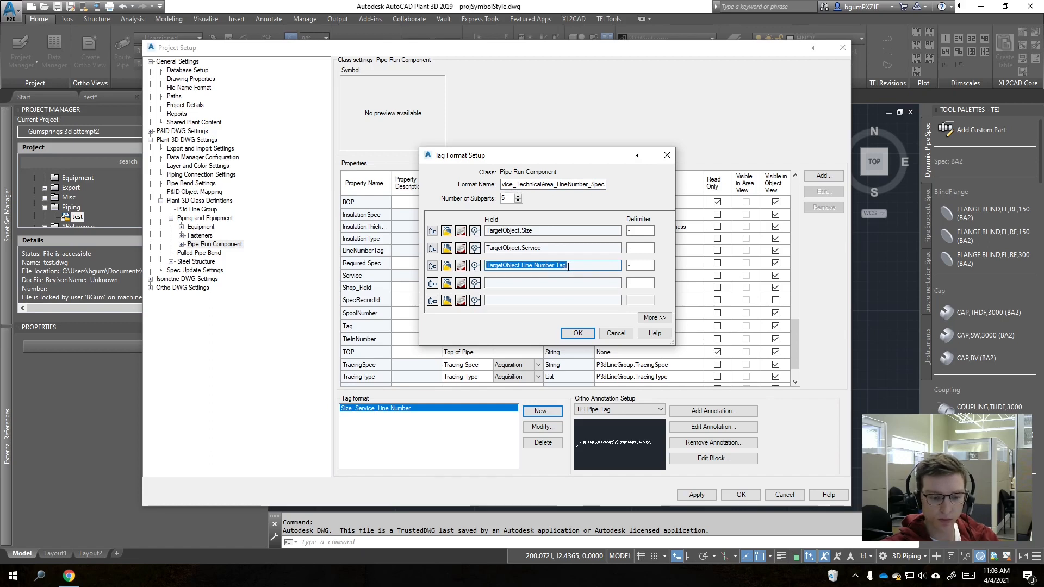
{"action": "left_click", "coordinate": [524, 283]}
Step: Assign the target object's Line Number Tag property of Pipe Run Component to the tag format's fourth subpart
{"action": "left_click", "coordinate": [432, 283]}
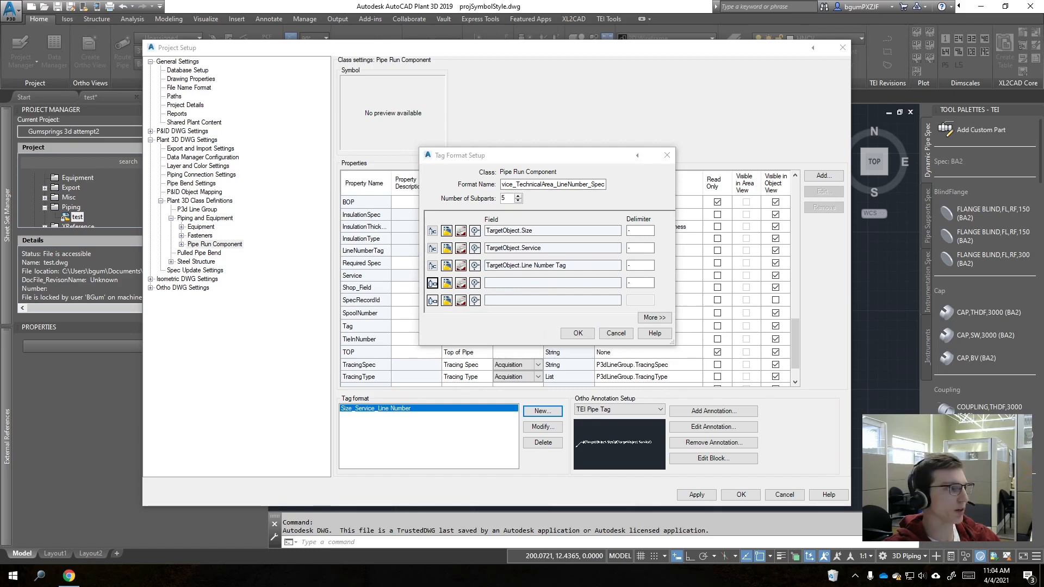
{"action": "left_click_drag", "start_coordinate": [302, 167], "coordinate": [259, 152]}
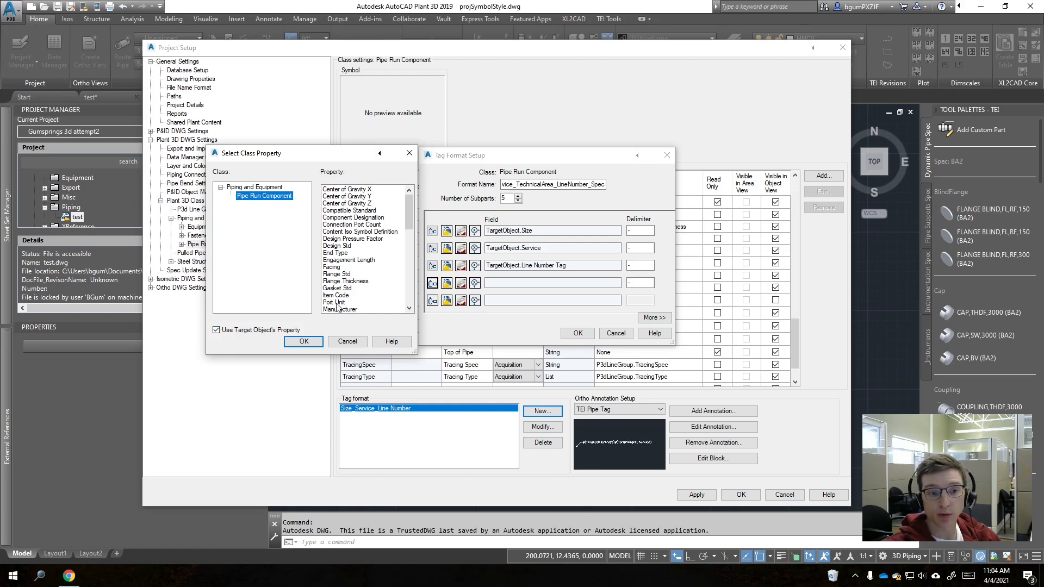
{"action": "scroll", "coordinate": [367, 259], "scroll_direction": "down", "scroll_amount": 3}
{"action": "left_click_drag", "start_coordinate": [411, 225], "coordinate": [406, 290]}
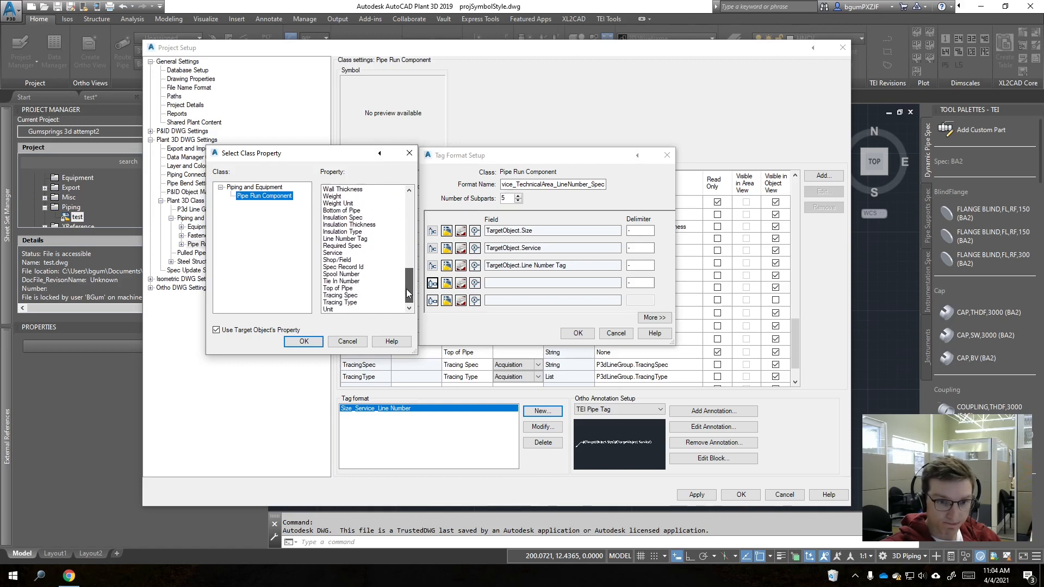
{"action": "left_click", "coordinate": [356, 239]}
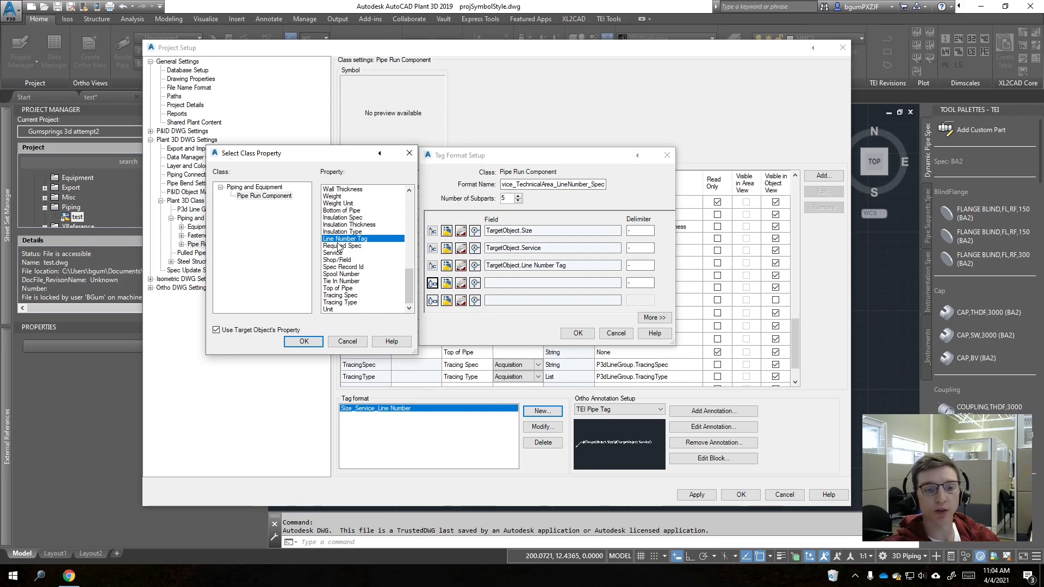
{"action": "left_click", "coordinate": [279, 329]}
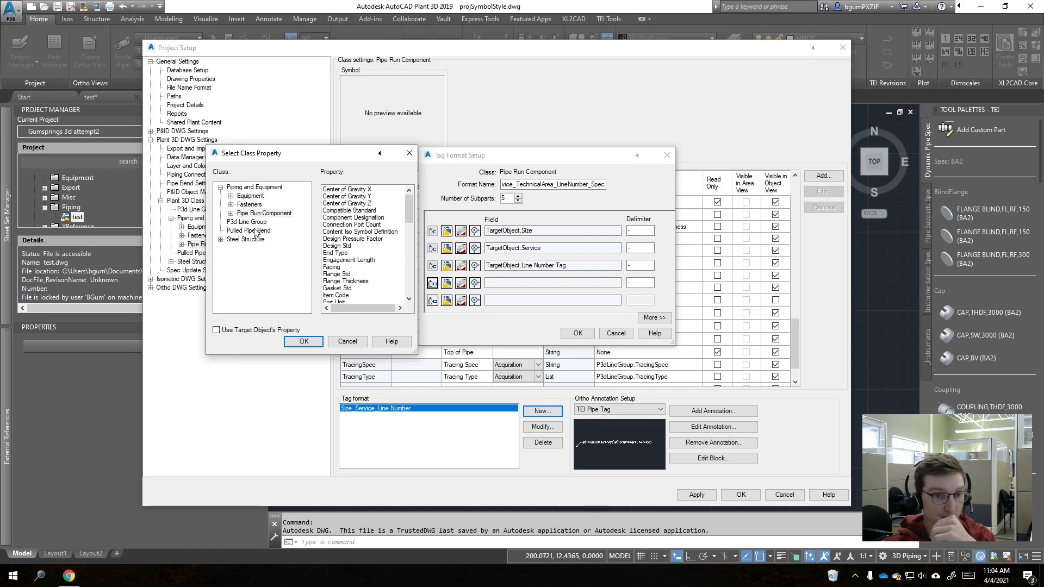
{"action": "left_click", "coordinate": [240, 331]}
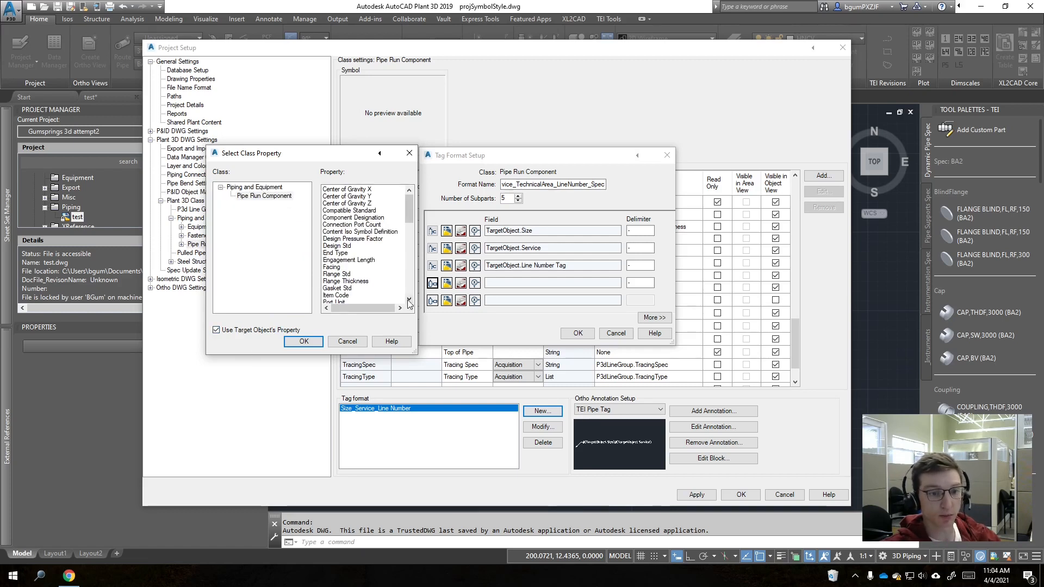
{"action": "left_click", "coordinate": [272, 199]}
{"action": "scroll", "coordinate": [360, 272], "scroll_direction": "down", "scroll_amount": 10}
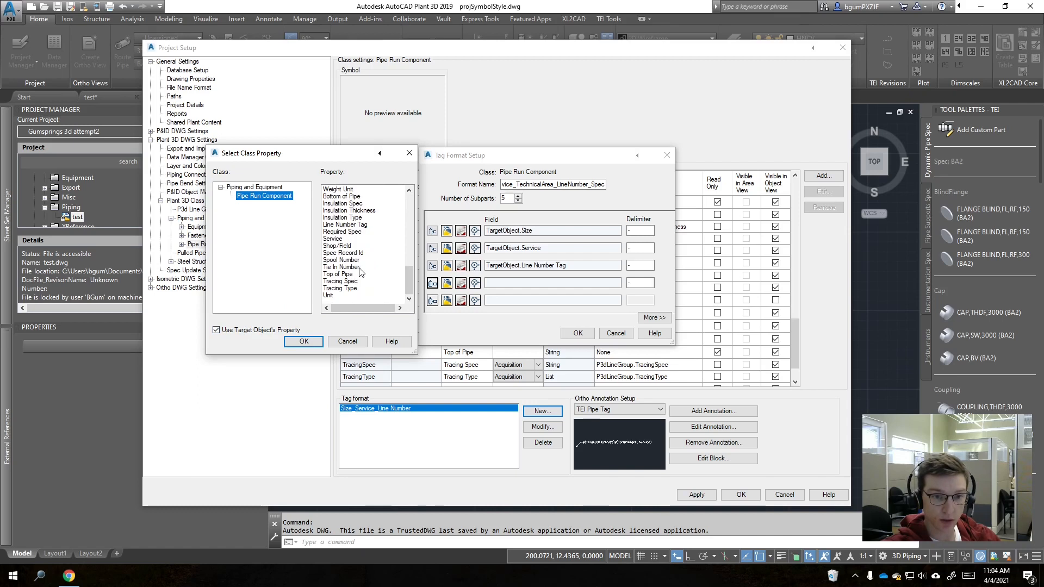
{"action": "left_click", "coordinate": [344, 224]}
{"action": "left_click", "coordinate": [304, 342]}
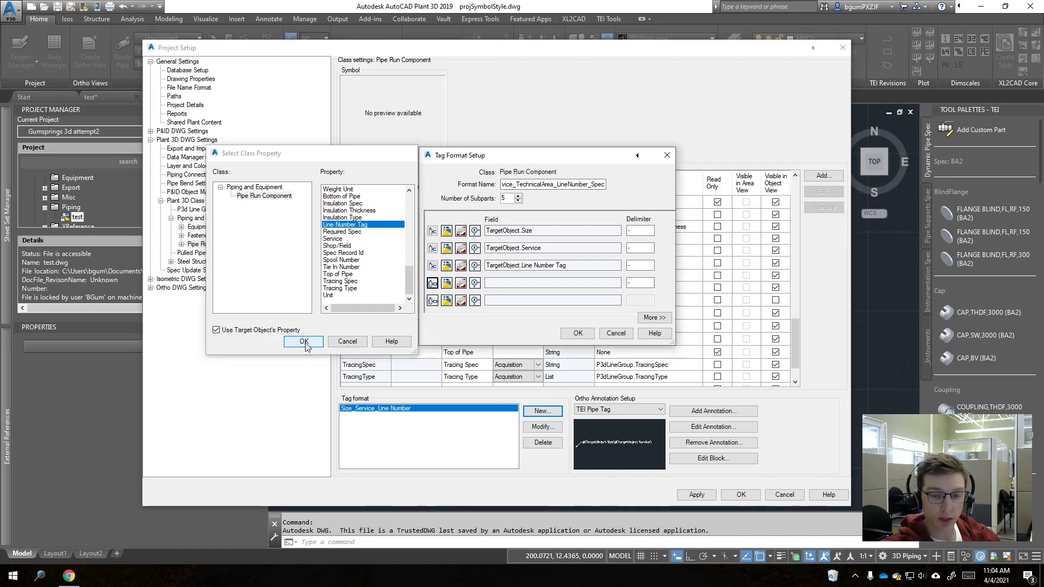
Step: Assign the target object's Spec property to the fifth subpart and save the new tag format
{"action": "left_click", "coordinate": [433, 301]}
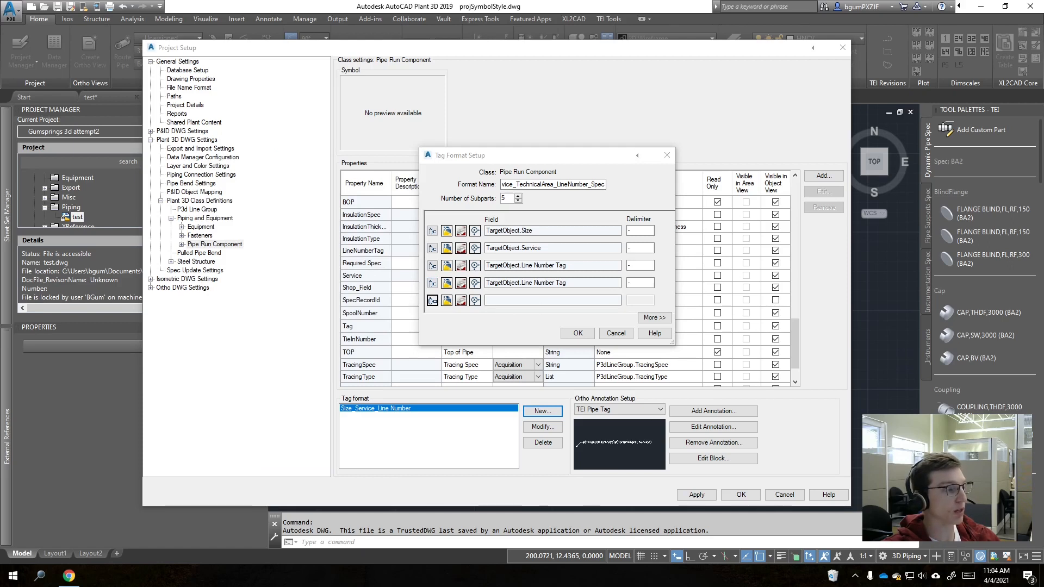
{"action": "left_click_drag", "start_coordinate": [299, 151], "coordinate": [315, 149]}
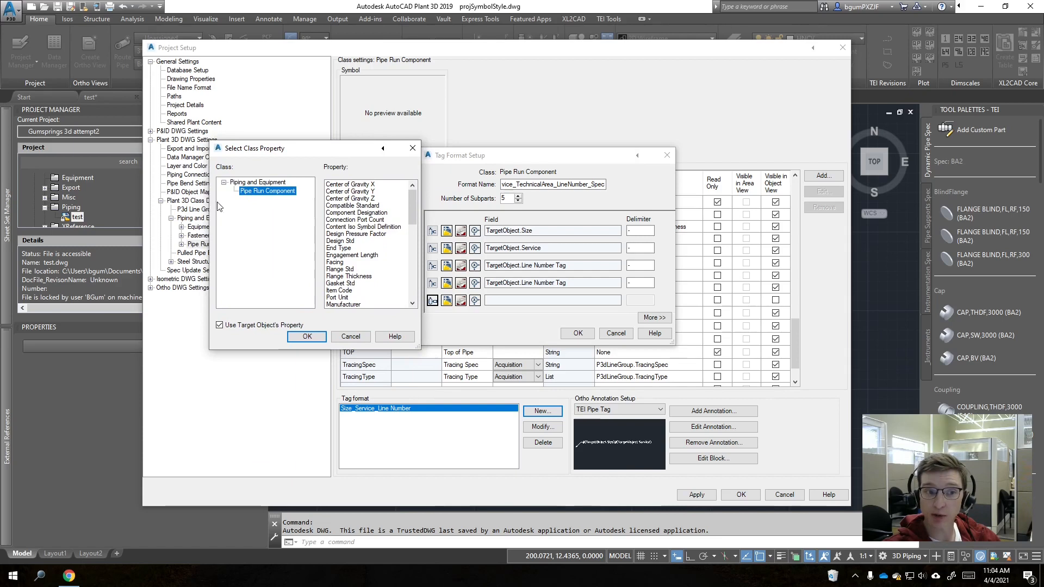
{"action": "scroll", "coordinate": [375, 251], "scroll_direction": "down", "scroll_amount": 12}
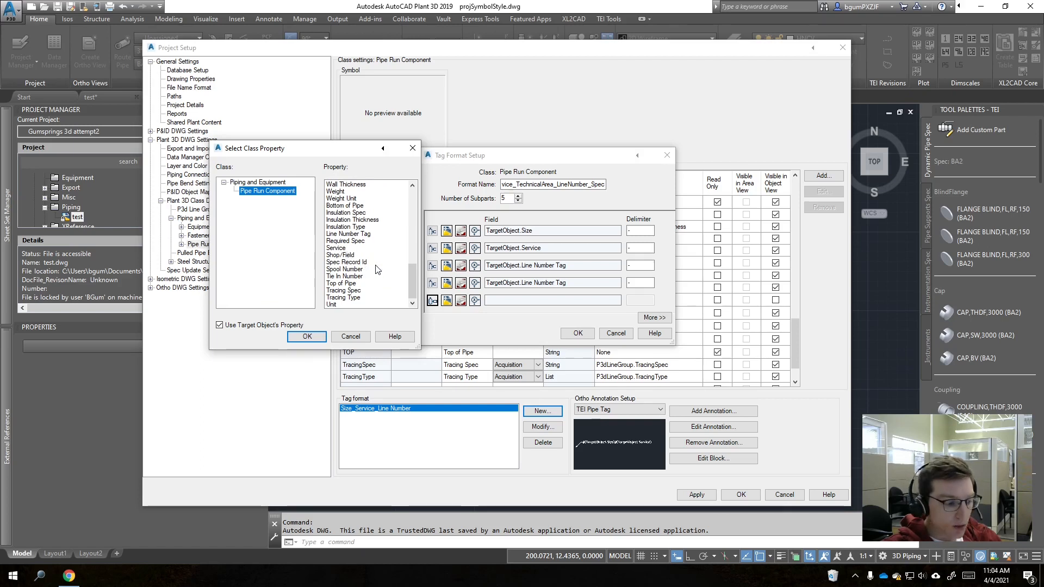
{"action": "scroll", "coordinate": [378, 270], "scroll_direction": "up", "scroll_amount": 2}
{"action": "left_click", "coordinate": [333, 213]}
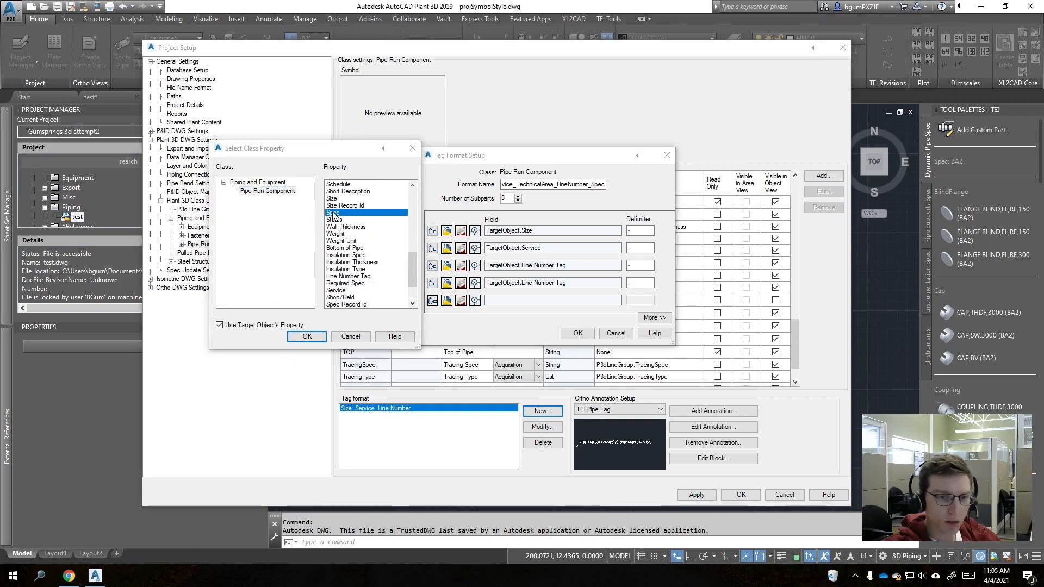
{"action": "left_click", "coordinate": [307, 336]}
{"action": "left_click_drag", "start_coordinate": [567, 266], "coordinate": [486, 266]}
{"action": "left_click", "coordinate": [573, 265]}
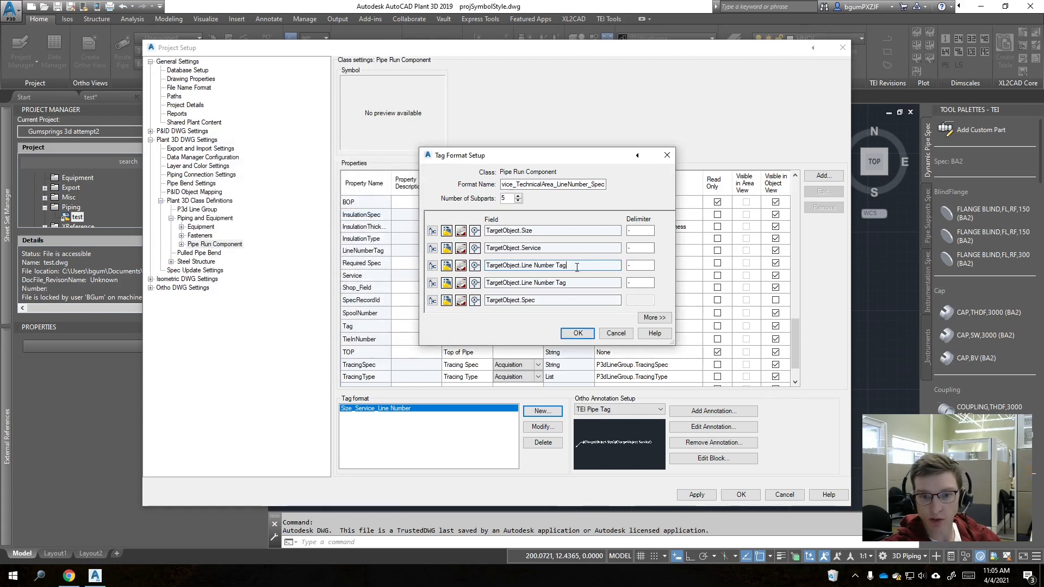
{"action": "left_click", "coordinate": [577, 333]}
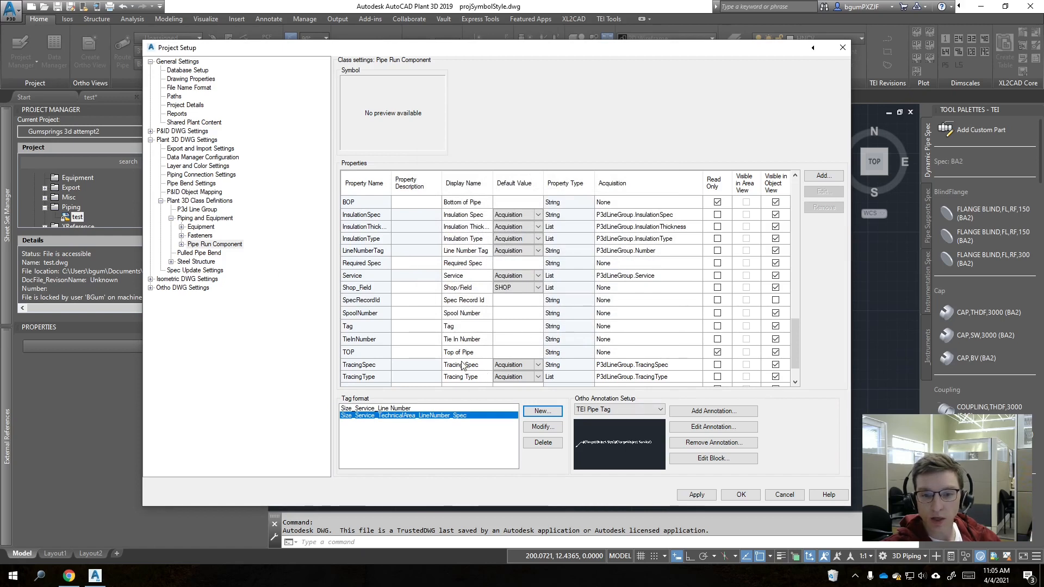
Step: Set the Pipe Run Component's TagFormatName default to Size_Service_TechnicalArea_LineNumber_Spec, widen the Default Value column, and apply the change
{"action": "scroll", "coordinate": [461, 366], "scroll_direction": "down", "scroll_amount": 1}
{"action": "left_click", "coordinate": [537, 377]}
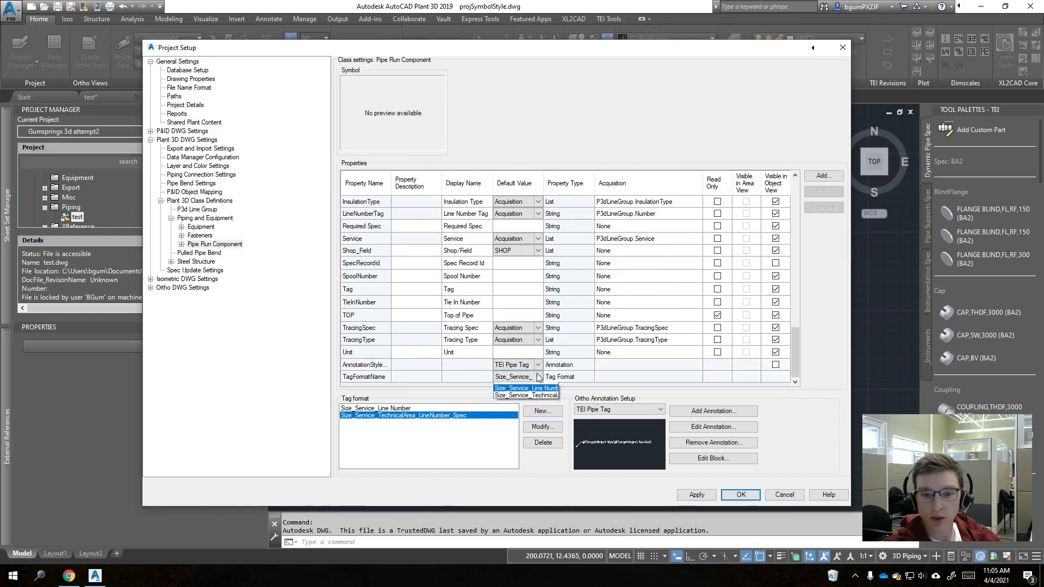
{"action": "left_click", "coordinate": [543, 403]}
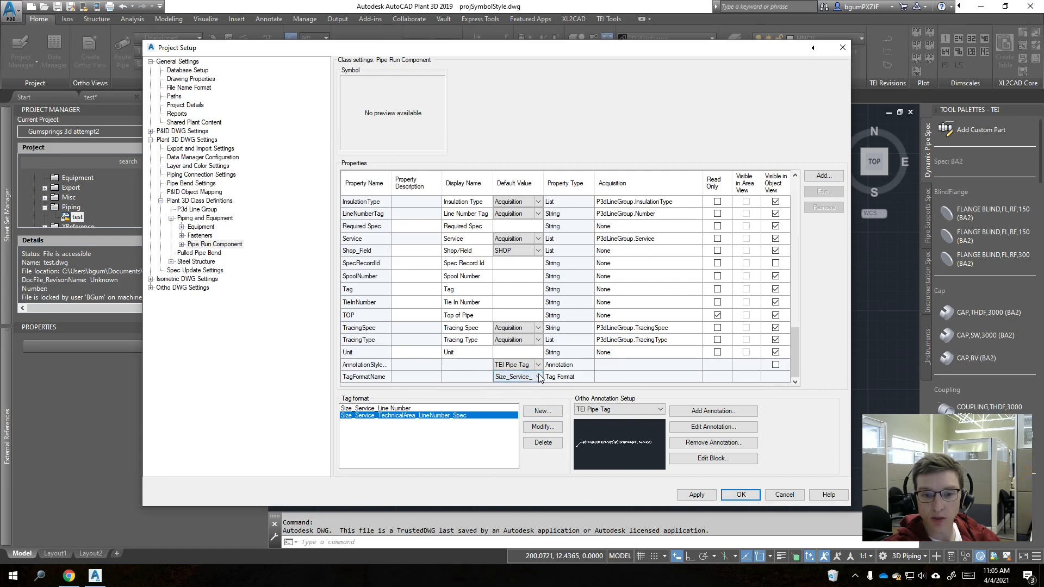
{"action": "left_click", "coordinate": [538, 378]}
{"action": "left_click", "coordinate": [538, 377]}
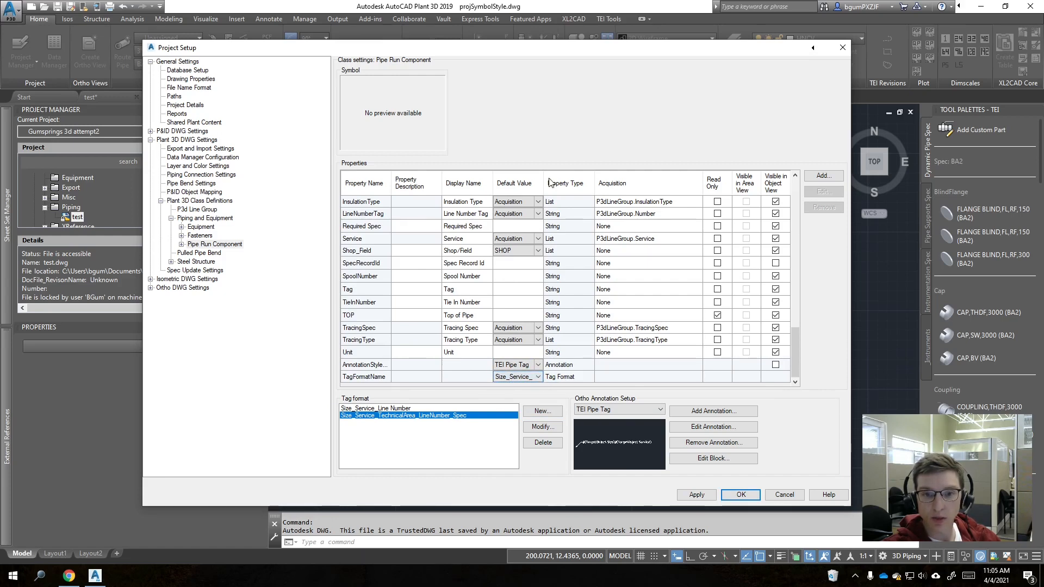
{"action": "left_click_drag", "start_coordinate": [546, 178], "coordinate": [577, 179]}
{"action": "left_click", "coordinate": [741, 491]}
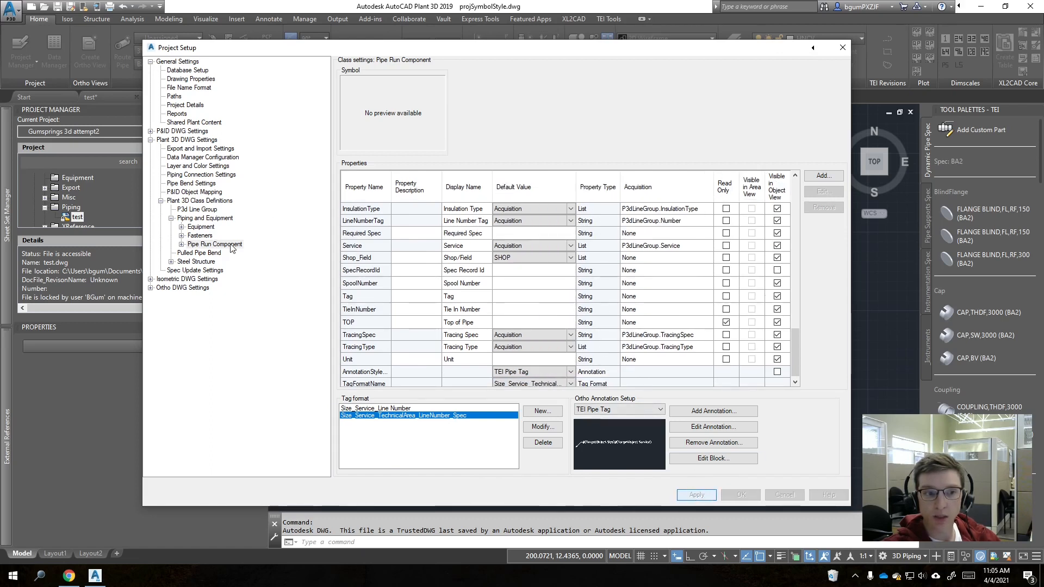
Step: Check the properties and default tag format of the Pipe class under Pipe Run Component
{"action": "left_click", "coordinate": [181, 245]}
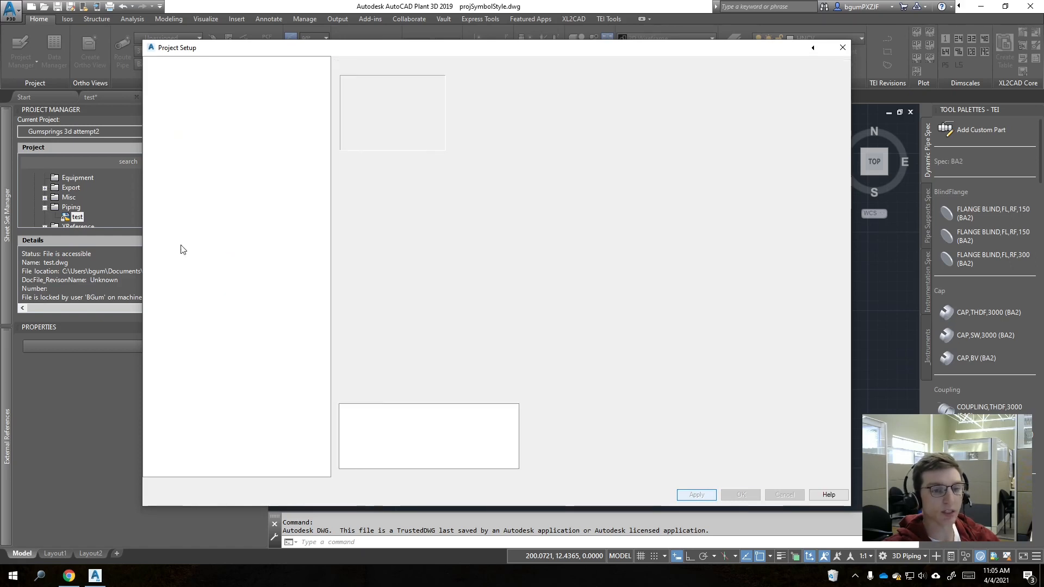
{"action": "scroll", "coordinate": [184, 234], "scroll_direction": "down", "scroll_amount": 2}
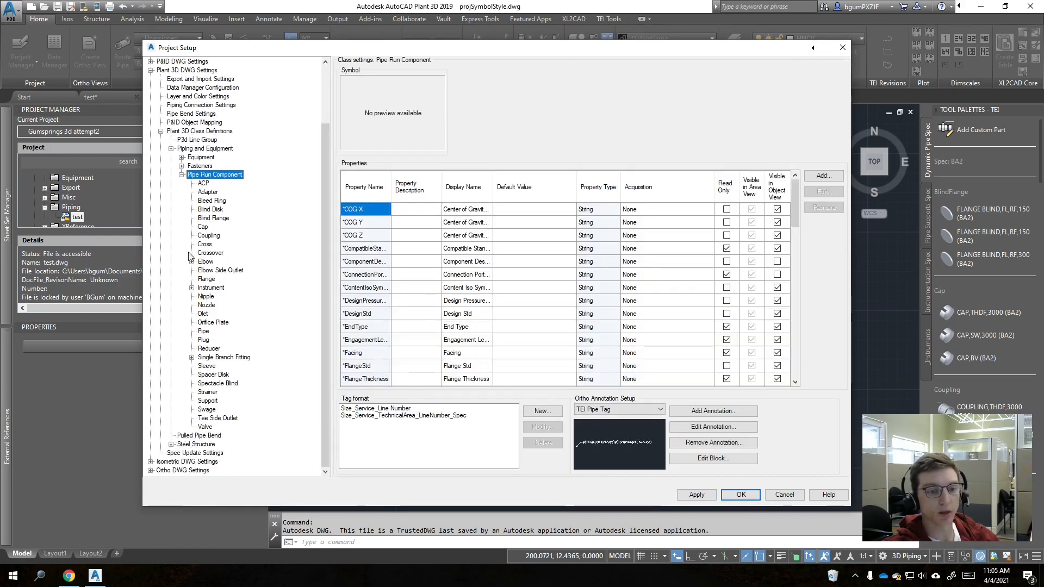
{"action": "left_click", "coordinate": [203, 331]}
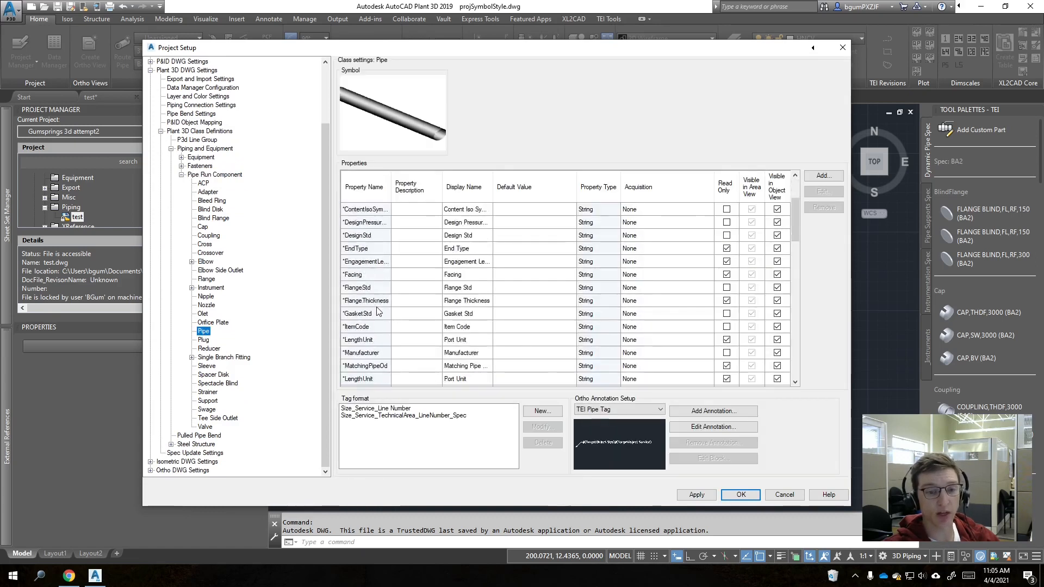
{"action": "scroll", "coordinate": [375, 310], "scroll_direction": "down", "scroll_amount": 10}
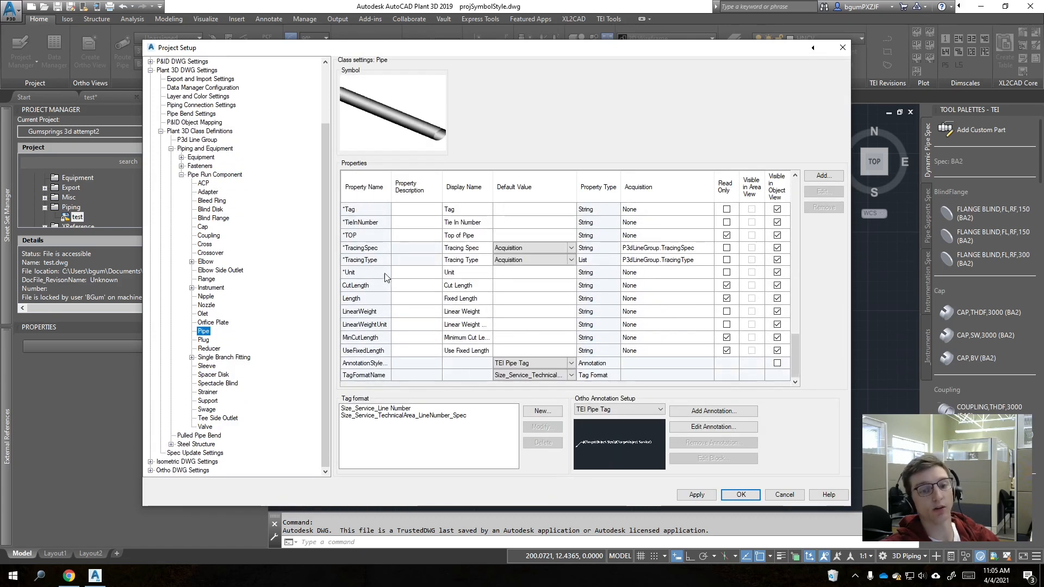
{"action": "scroll", "coordinate": [385, 277], "scroll_direction": "up", "scroll_amount": 10}
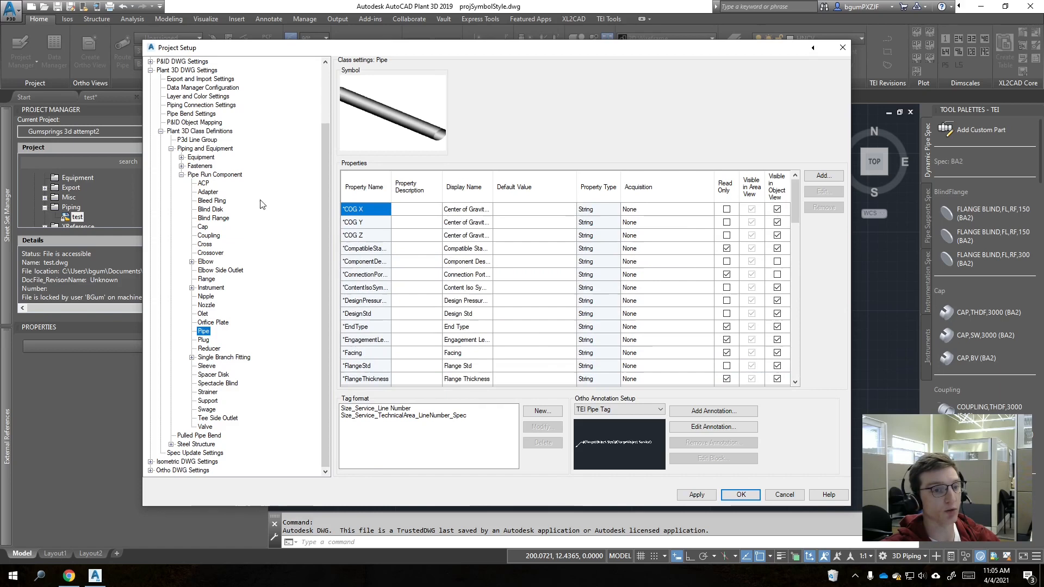
Step: Add a Technical_Area property to the Pipe Run Component class
{"action": "left_click", "coordinate": [182, 175]}
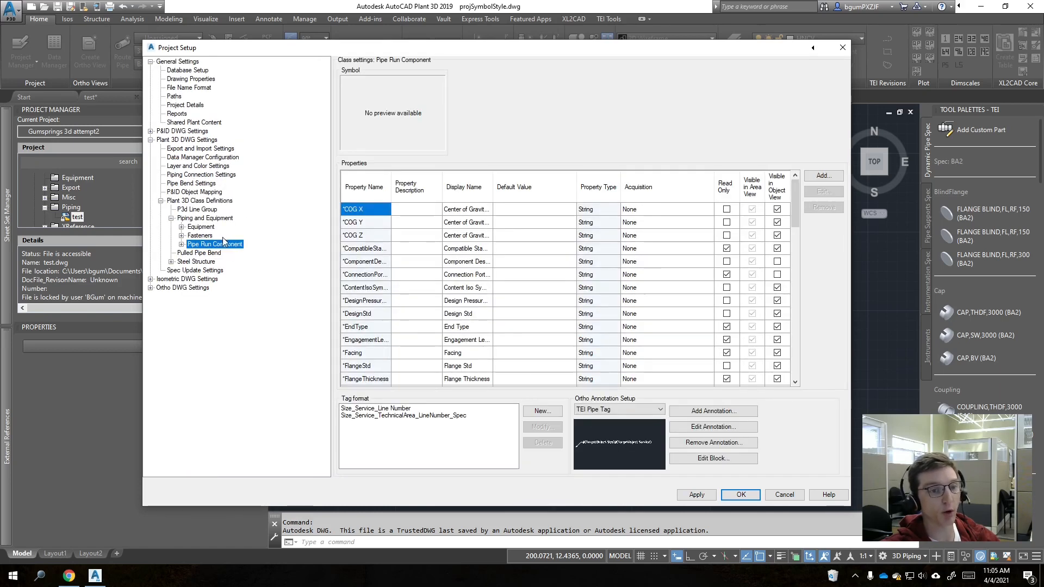
{"action": "left_click", "coordinate": [820, 177]}
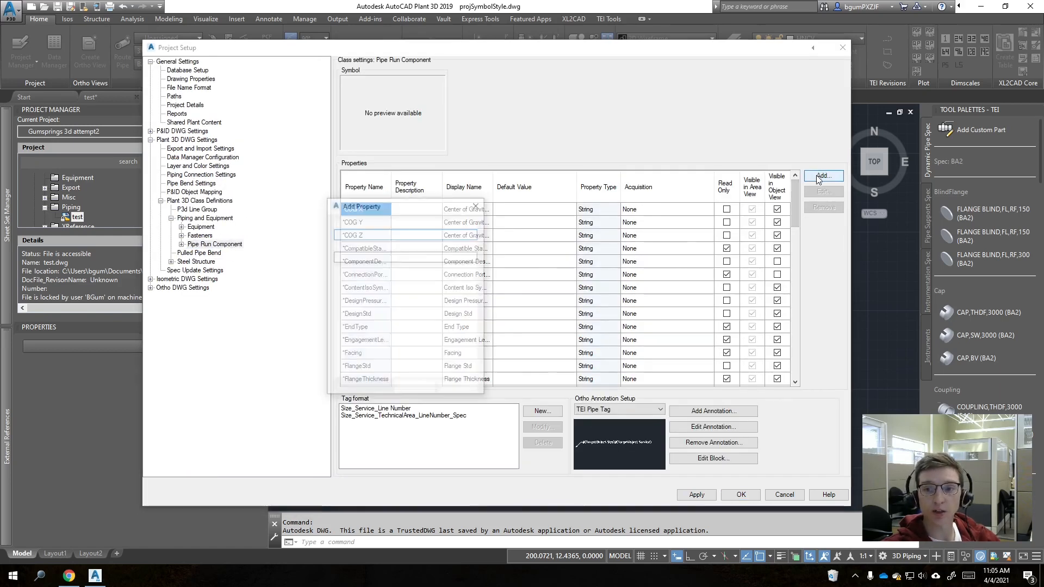
{"action": "type", "text": "Technical_Area"}
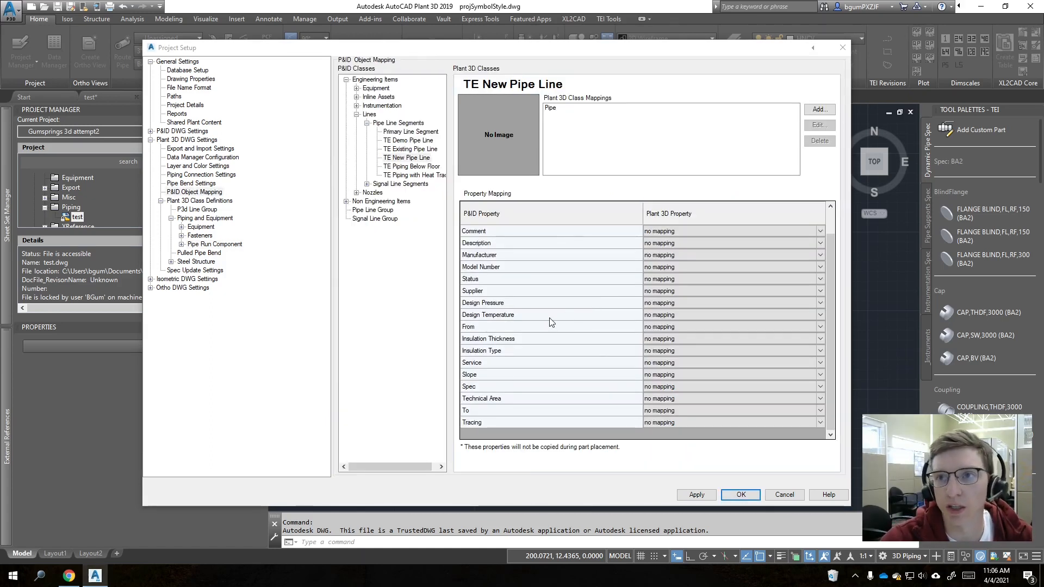
Step: In P&ID Object Mapping, map TE New Pipe Line's Technical Area to the Plant 3D Technical Area property of Pipe and apply the change
{"action": "scroll", "coordinate": [552, 323], "scroll_direction": "up", "scroll_amount": 1}
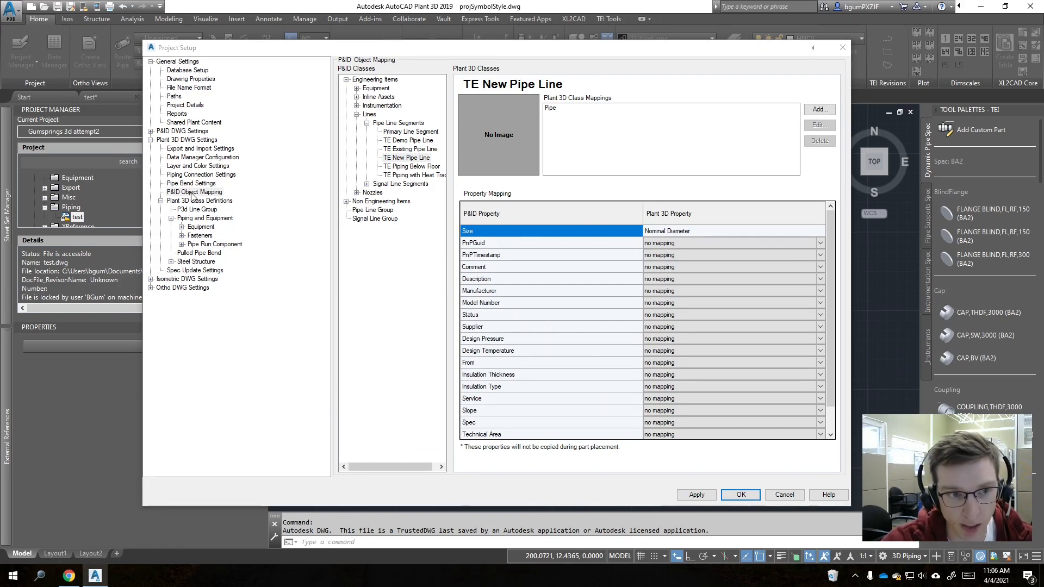
{"action": "left_click", "coordinate": [388, 159]}
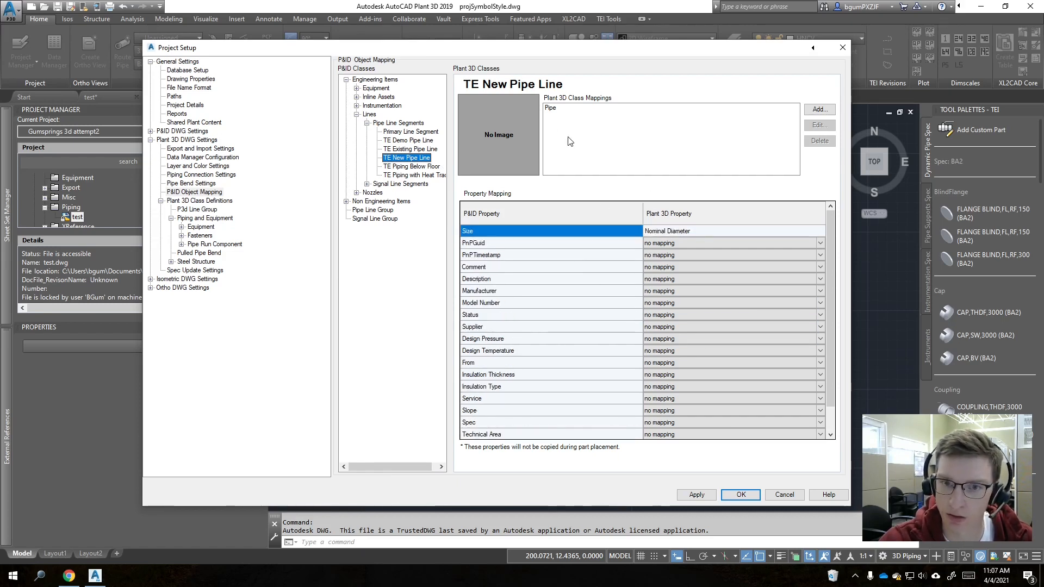
{"action": "left_click", "coordinate": [550, 108]}
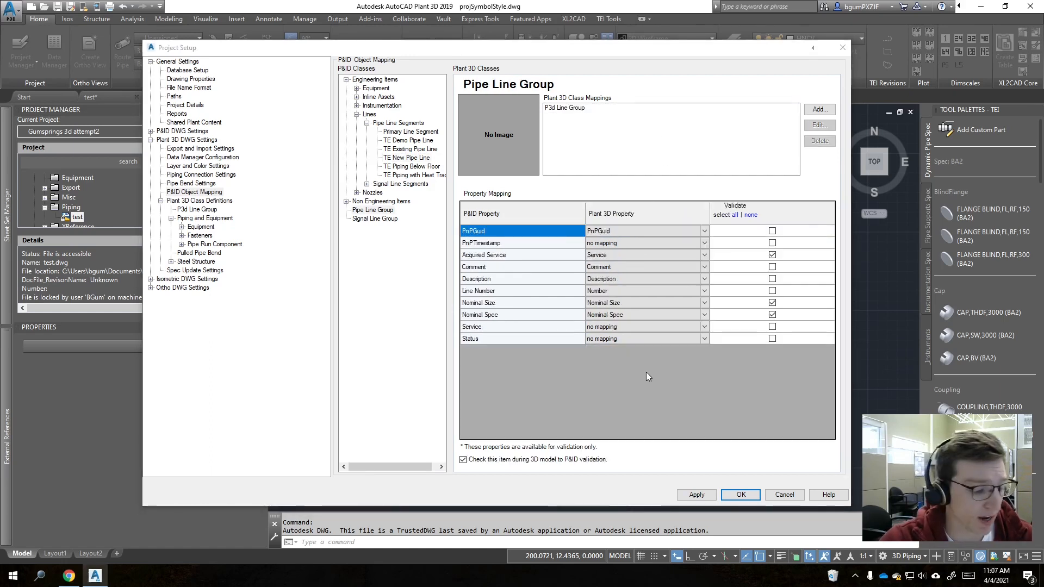
{"action": "left_click", "coordinate": [407, 158]}
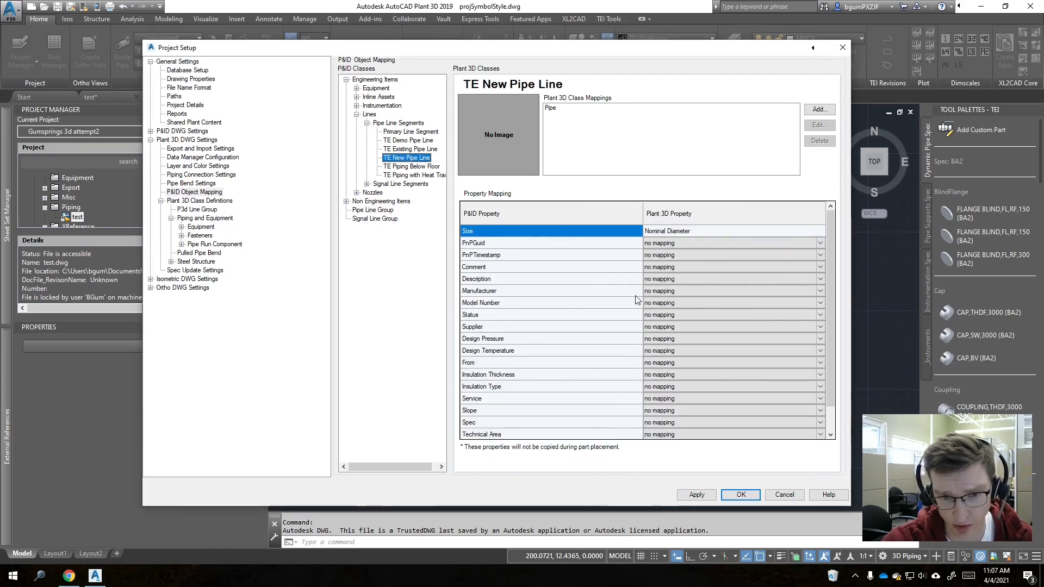
{"action": "scroll", "coordinate": [596, 346], "scroll_direction": "down", "scroll_amount": 1}
{"action": "left_click", "coordinate": [678, 402]}
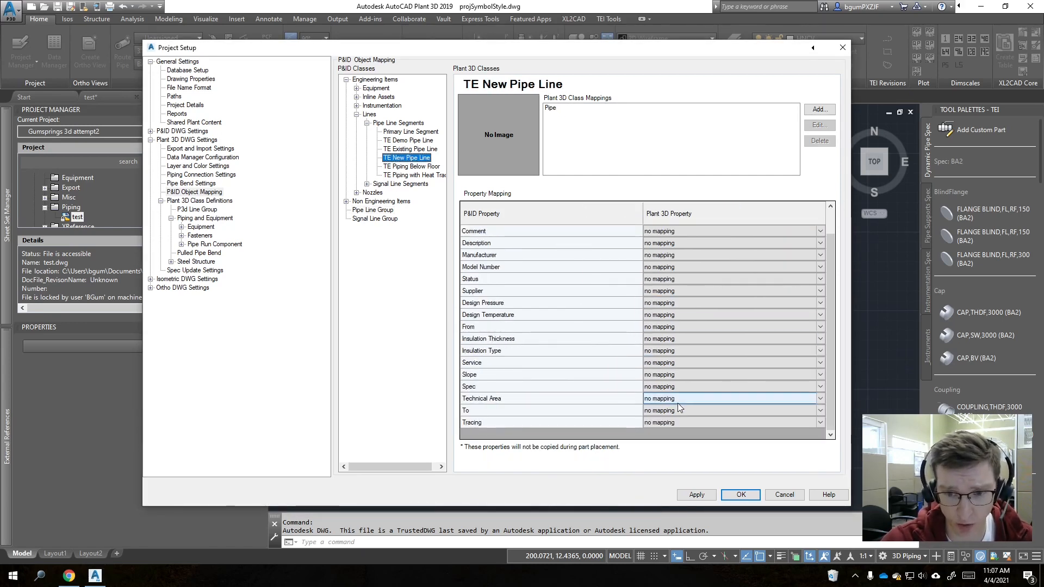
{"action": "left_click", "coordinate": [675, 402]}
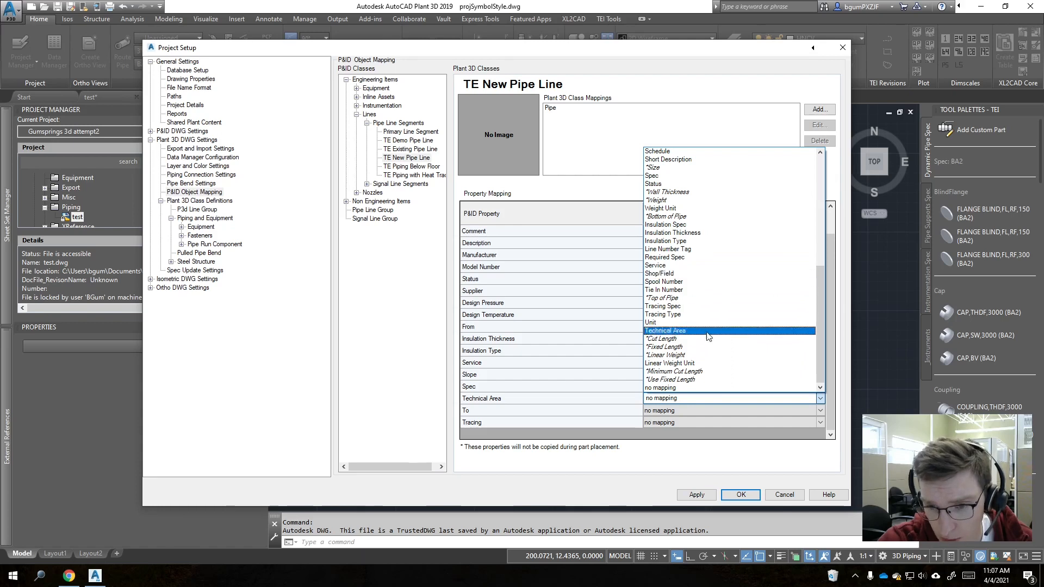
{"action": "left_click", "coordinate": [671, 331]}
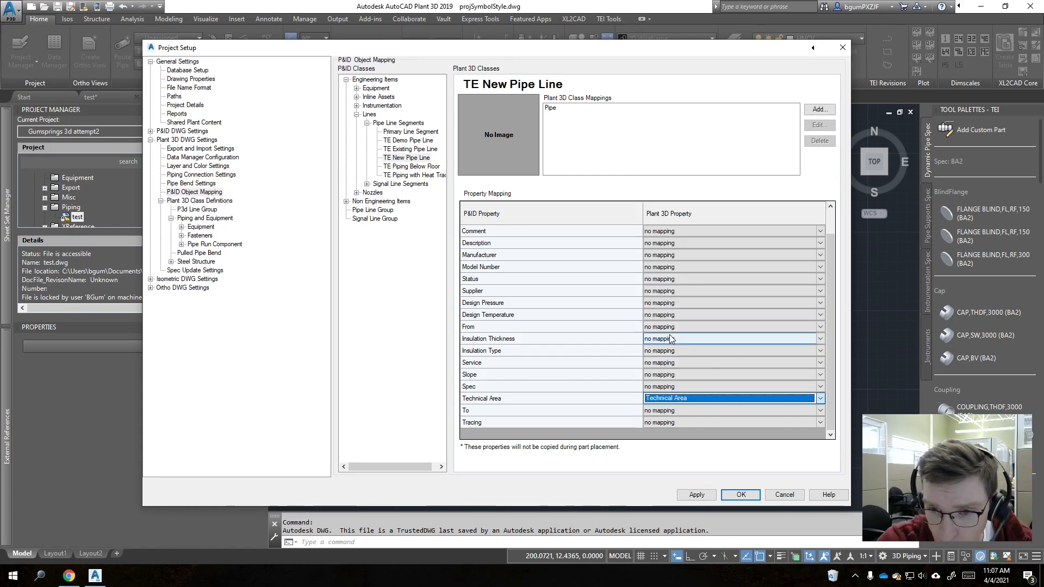
{"action": "scroll", "coordinate": [710, 358], "scroll_direction": "up", "scroll_amount": 1}
{"action": "scroll", "coordinate": [673, 268], "scroll_direction": "down", "scroll_amount": 1}
{"action": "scroll", "coordinate": [674, 267], "scroll_direction": "up", "scroll_amount": 1}
{"action": "scroll", "coordinate": [702, 283], "scroll_direction": "down", "scroll_amount": 1}
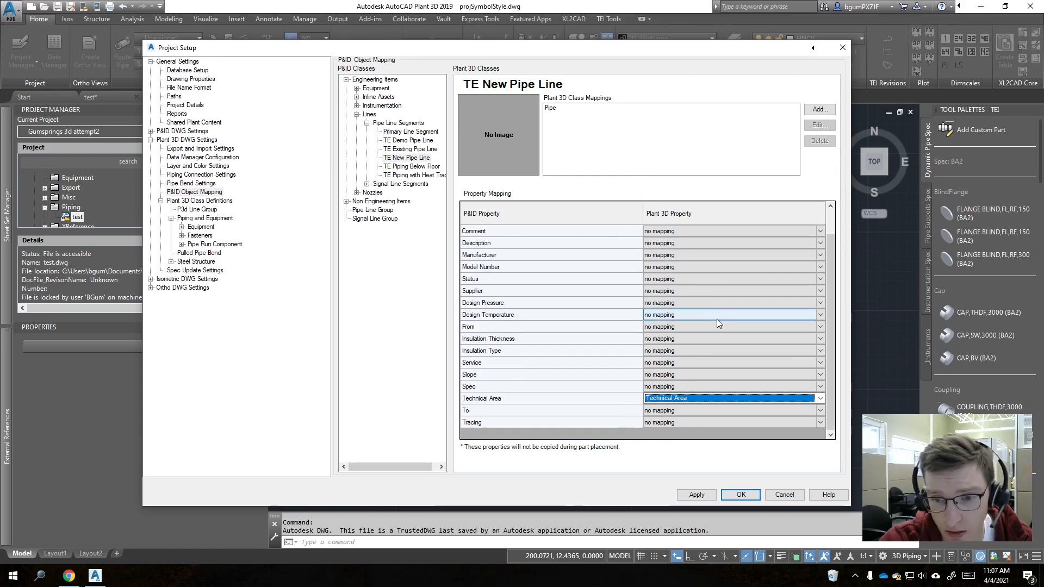
{"action": "left_click", "coordinate": [707, 493]}
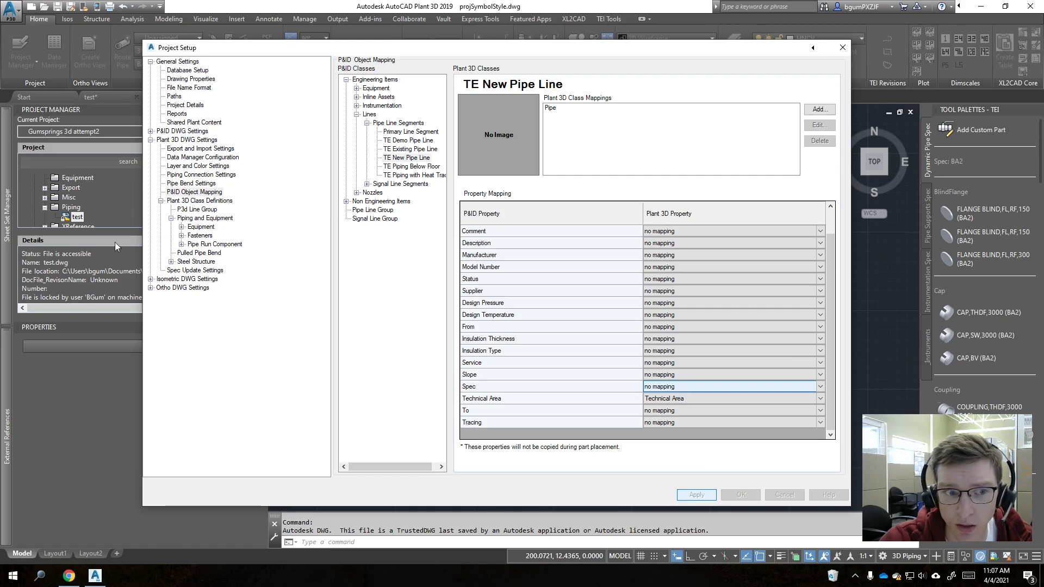
Step: Check how Technical_Area and the neighbouring properties of Pipe Run Component are set up for acquisition
{"action": "left_click", "coordinate": [240, 244]}
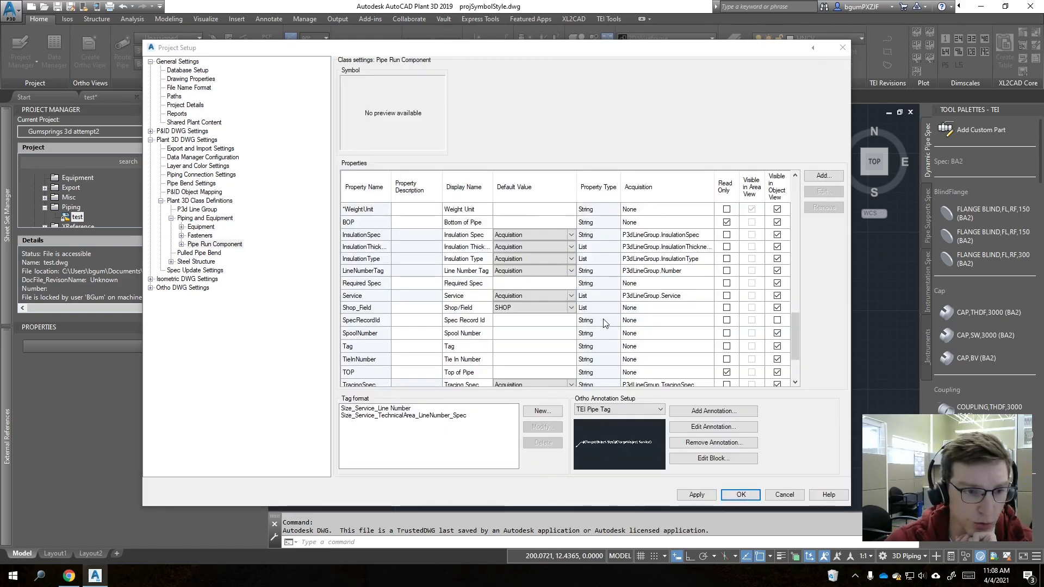
{"action": "scroll", "coordinate": [606, 323], "scroll_direction": "down", "scroll_amount": 2}
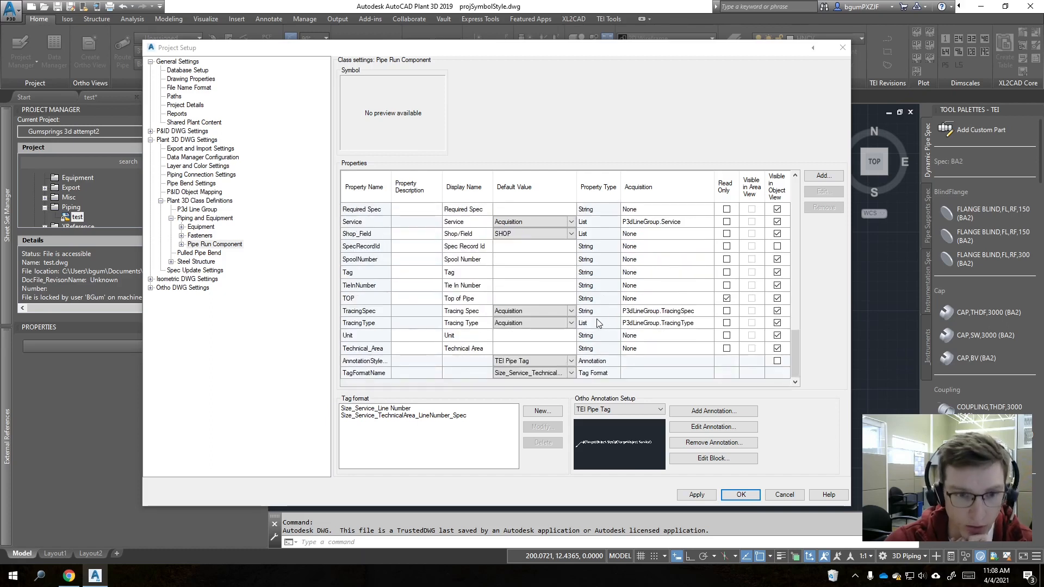
{"action": "scroll", "coordinate": [367, 293], "scroll_direction": "up", "scroll_amount": 4}
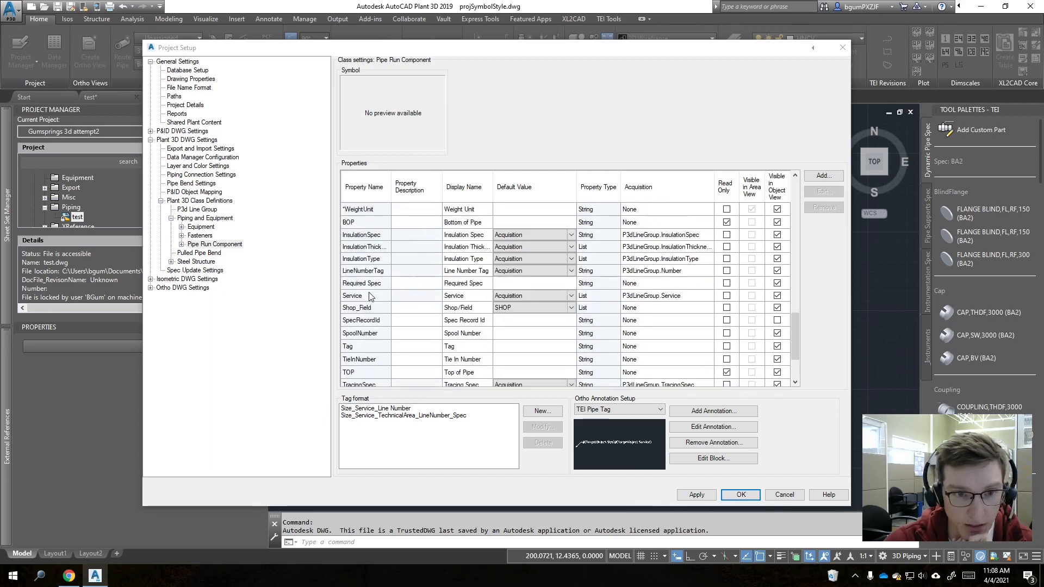
{"action": "scroll", "coordinate": [369, 289], "scroll_direction": "down", "scroll_amount": 4}
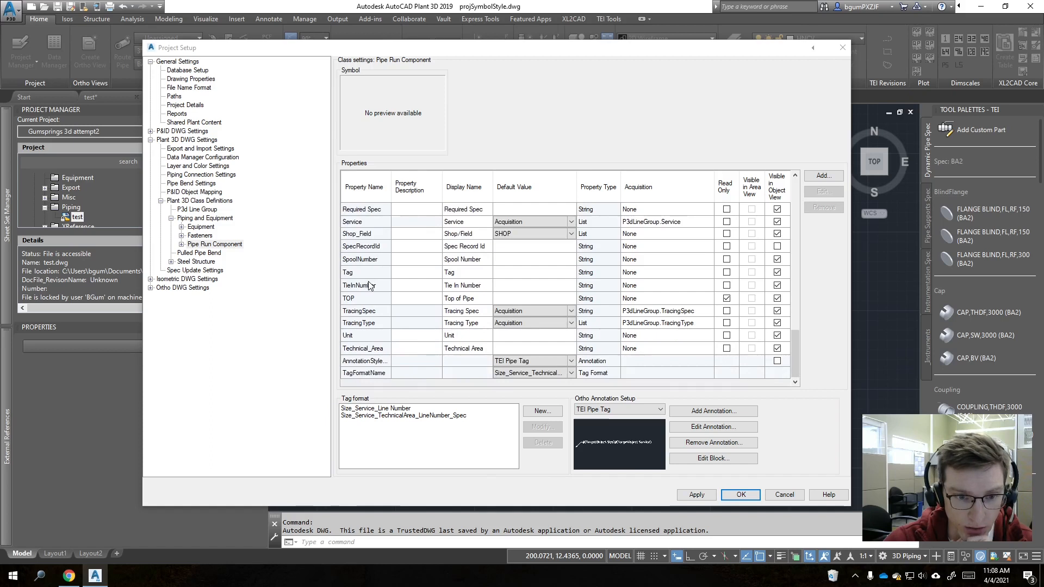
{"action": "left_click", "coordinate": [376, 351]}
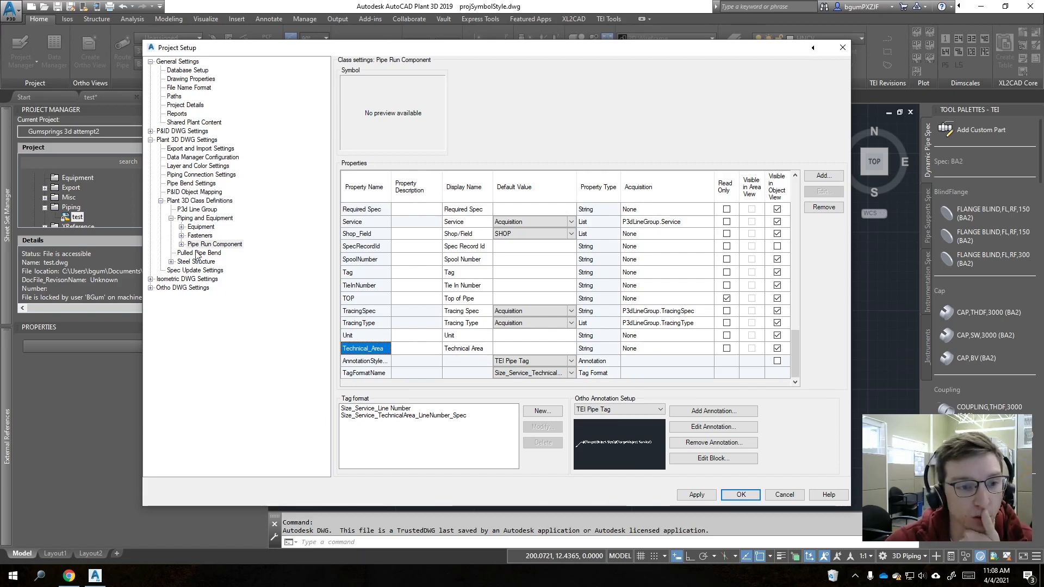
Step: Examine the P3d Line Group class's properties and acquisition settings for a technical area entry
{"action": "left_click", "coordinate": [196, 209]}
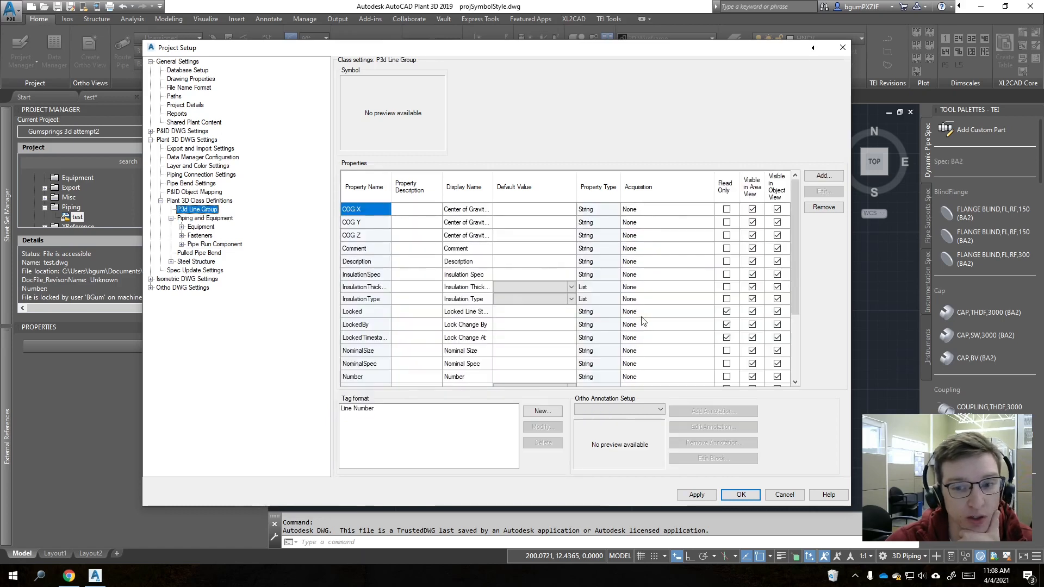
{"action": "scroll", "coordinate": [656, 337], "scroll_direction": "down", "scroll_amount": 3}
{"action": "scroll", "coordinate": [656, 337], "scroll_direction": "up", "scroll_amount": 3}
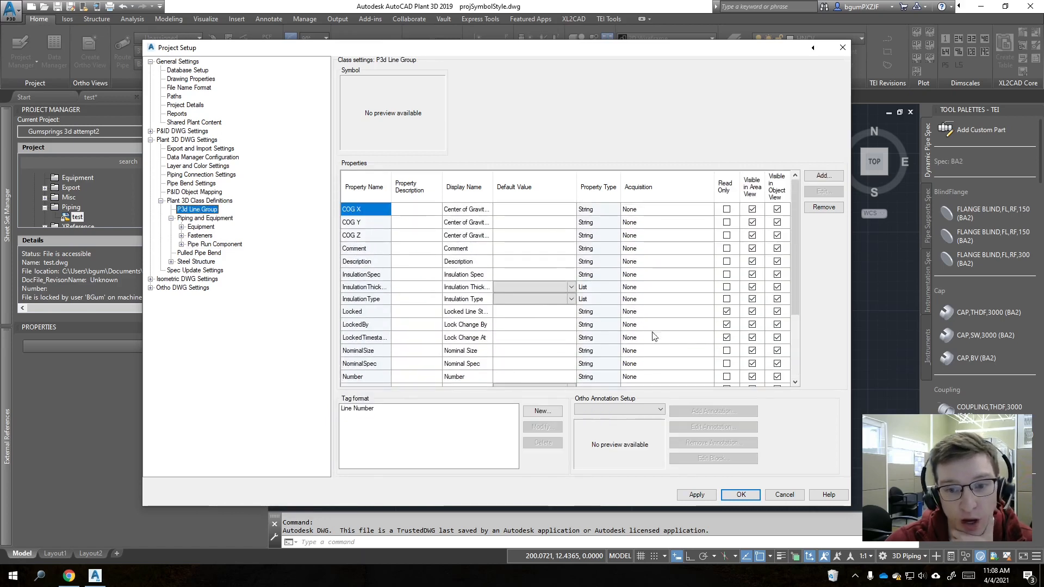
{"action": "scroll", "coordinate": [653, 337], "scroll_direction": "down", "scroll_amount": 3}
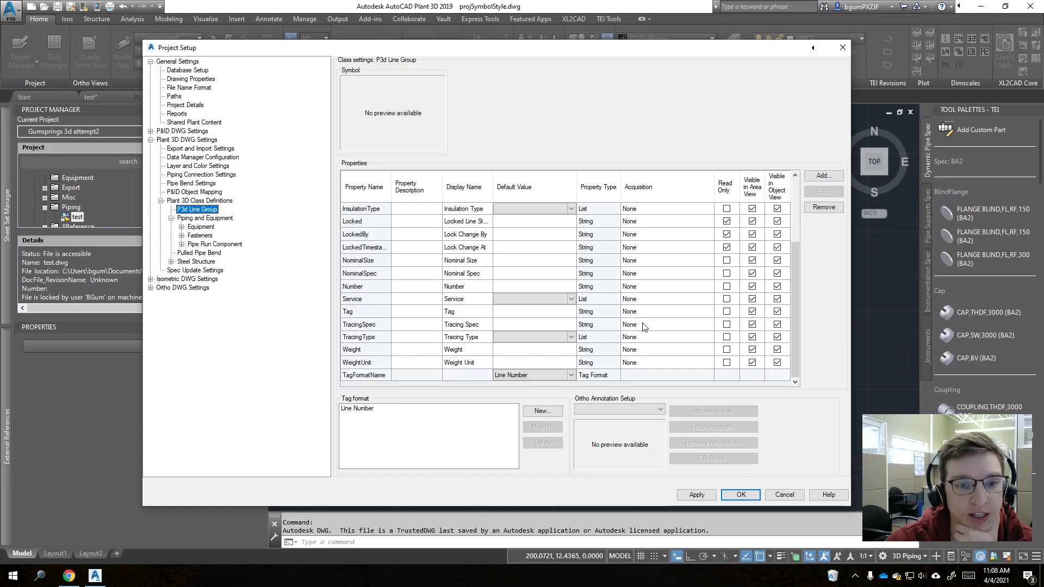
{"action": "scroll", "coordinate": [645, 326], "scroll_direction": "up", "scroll_amount": 3}
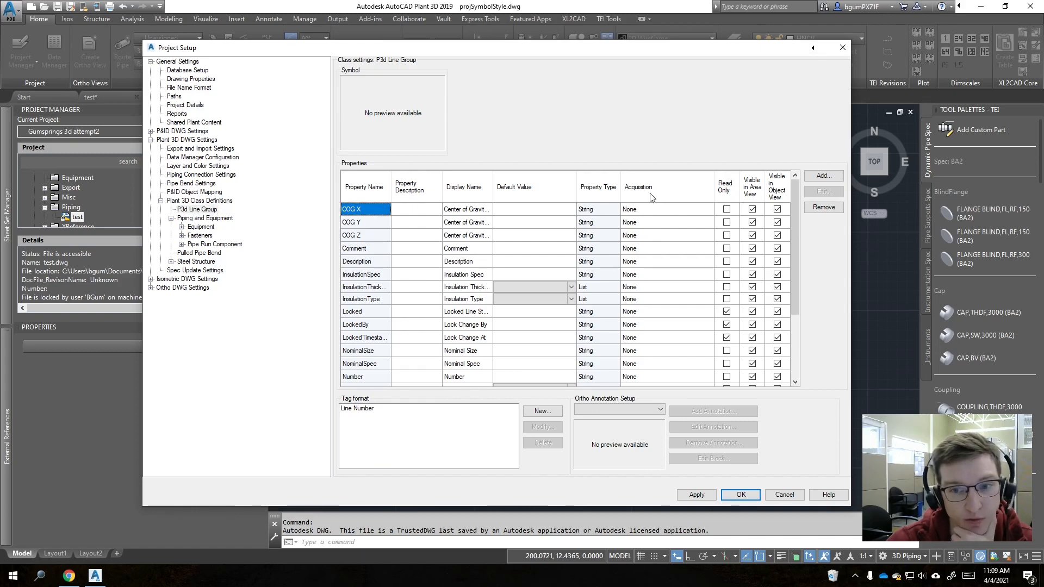
{"action": "scroll", "coordinate": [659, 272], "scroll_direction": "down", "scroll_amount": 3}
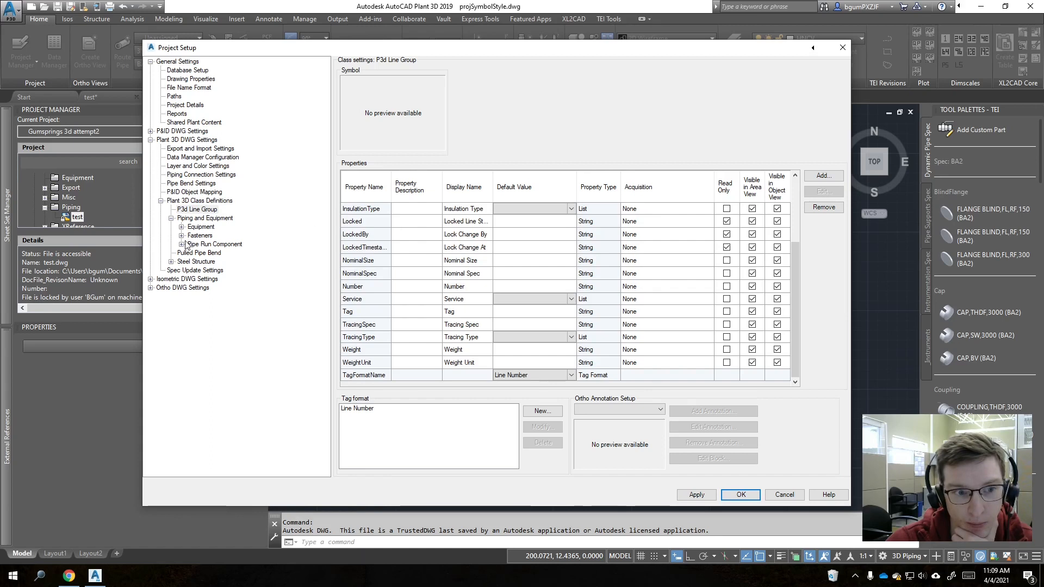
Step: Recheck the acquisition settings of the Pipe Run Component properties and apply the project setup
{"action": "left_click", "coordinate": [213, 245]}
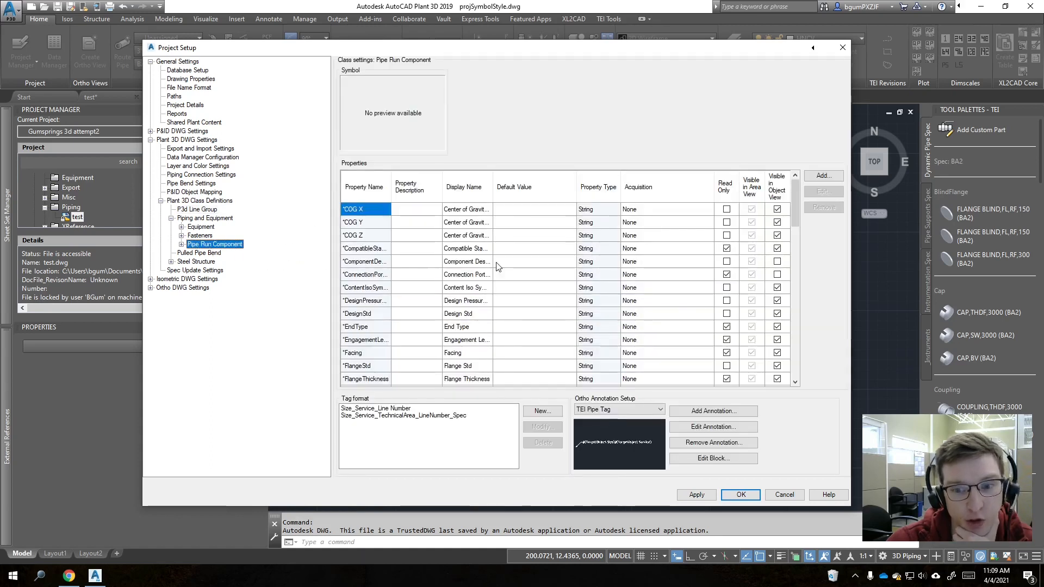
{"action": "scroll", "coordinate": [522, 266], "scroll_direction": "down", "scroll_amount": 10}
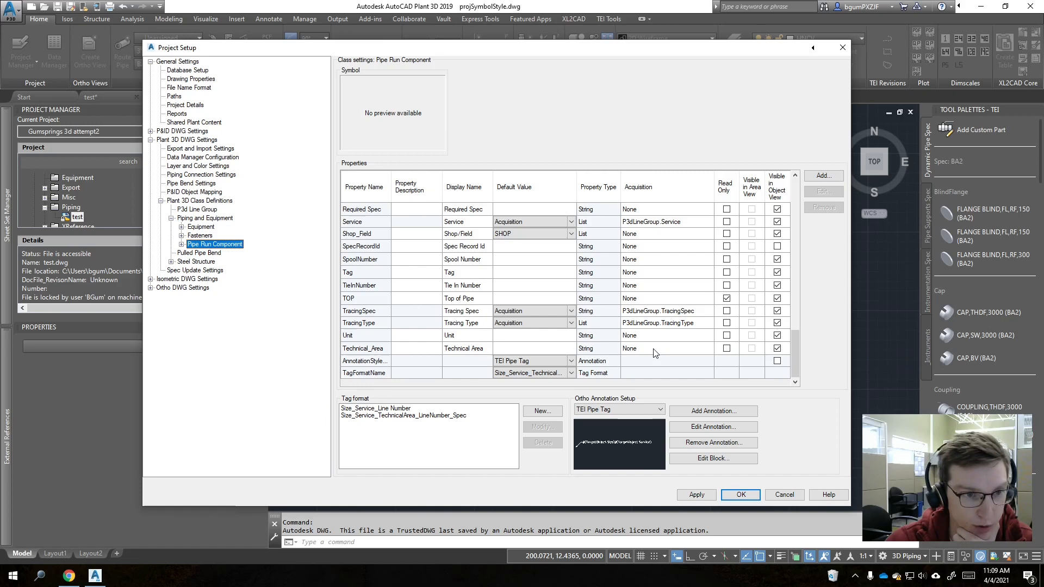
{"action": "left_click", "coordinate": [514, 312]}
{"action": "left_click", "coordinate": [706, 495]}
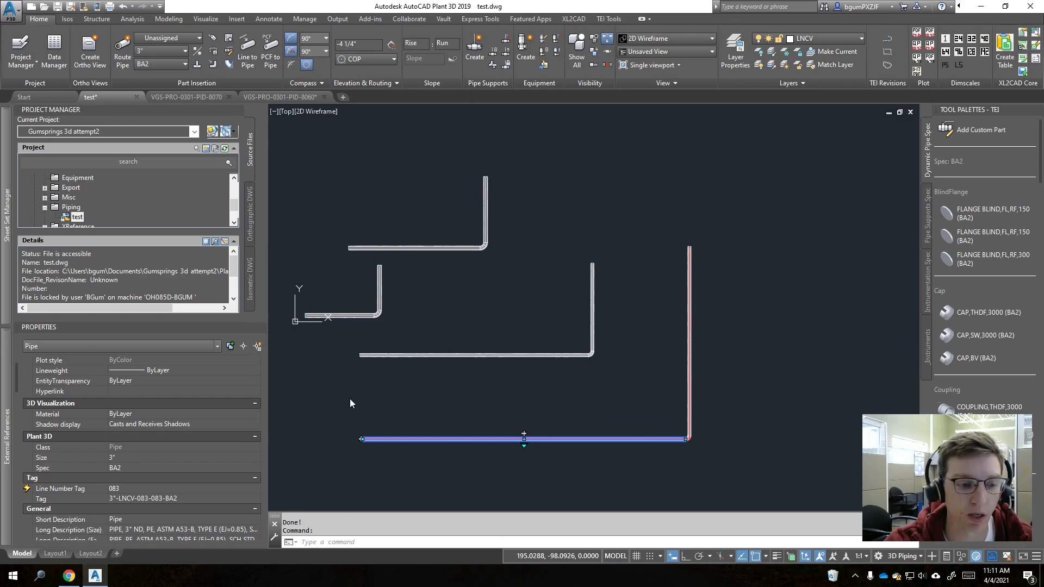
Step: Compare the selected pipe's Tag with its Technical_Area, Service and Line Number Tag properties in test.dwg, and clear the selection
{"action": "left_click", "coordinate": [142, 500]}
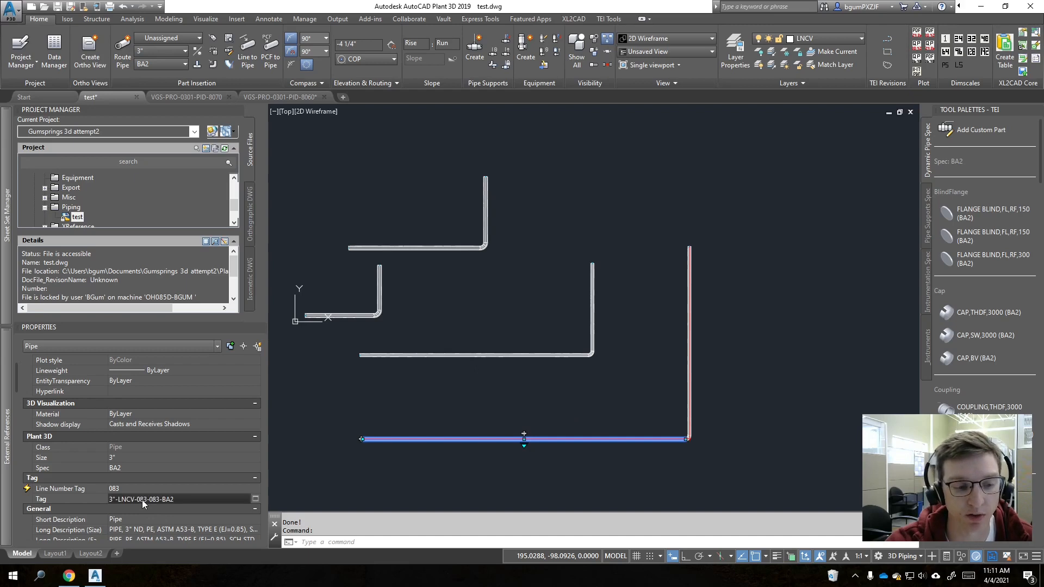
{"action": "scroll", "coordinate": [144, 500], "scroll_direction": "down", "scroll_amount": 10}
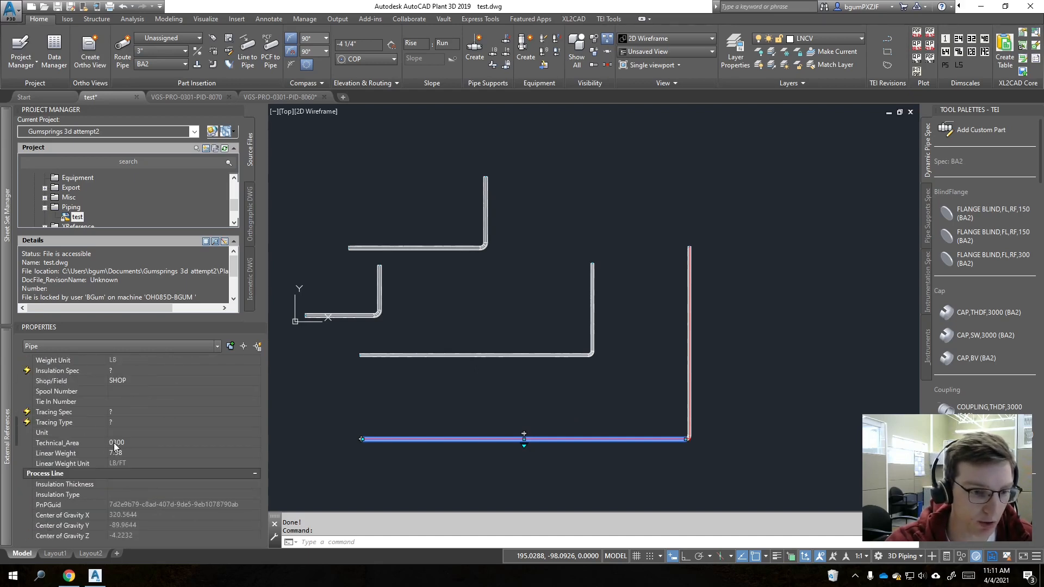
{"action": "scroll", "coordinate": [121, 457], "scroll_direction": "up", "scroll_amount": 2}
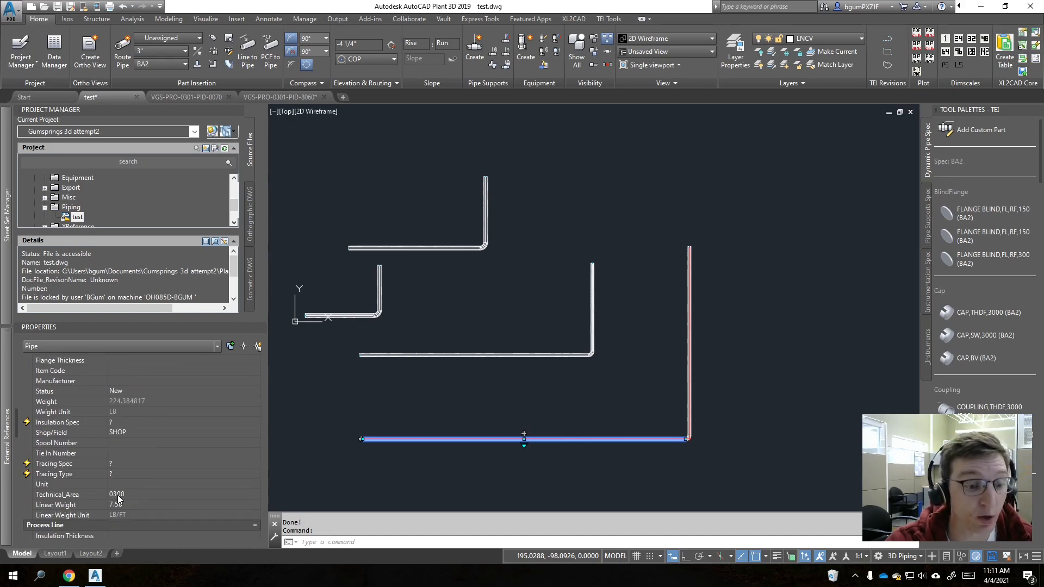
{"action": "scroll", "coordinate": [117, 495], "scroll_direction": "up", "scroll_amount": 5}
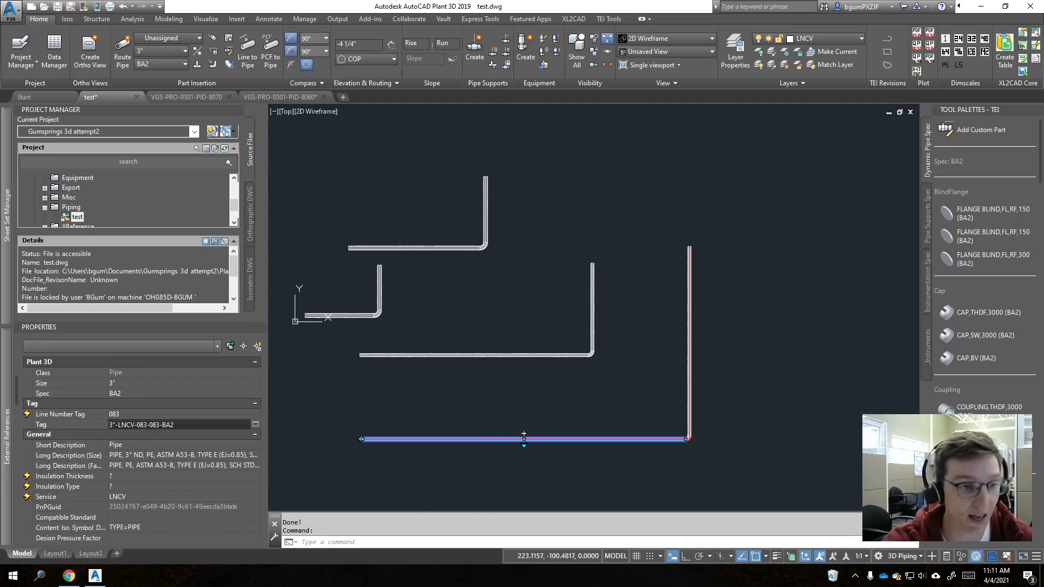
{"action": "key", "text": "Escape"}
Step: Open the project setup and review the Pipe Run Component properties, including LineNumberTag, Service and Technical_Area
{"action": "left_click", "coordinate": [28, 68]}
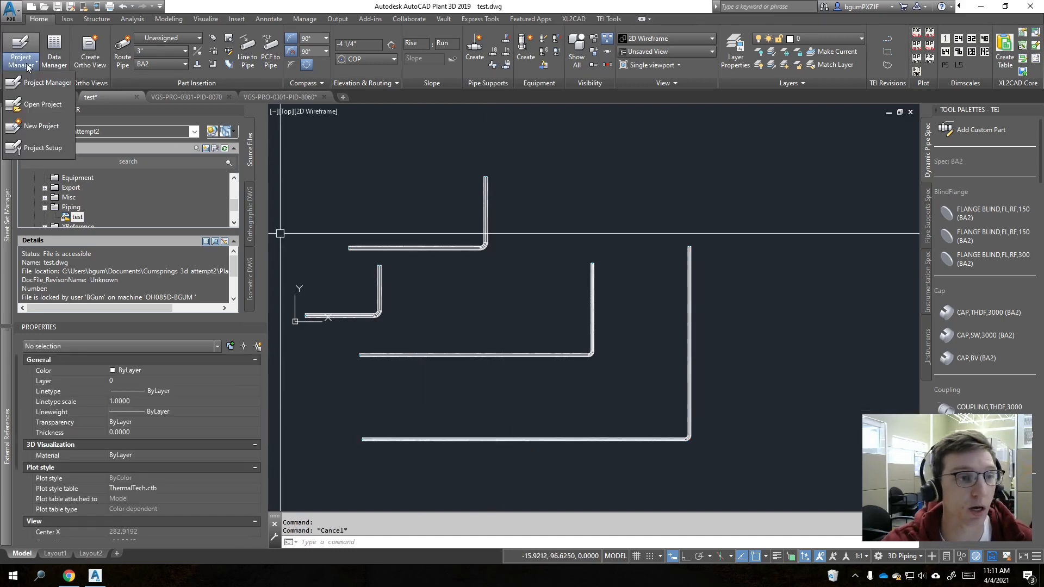
{"action": "left_click", "coordinate": [57, 142]}
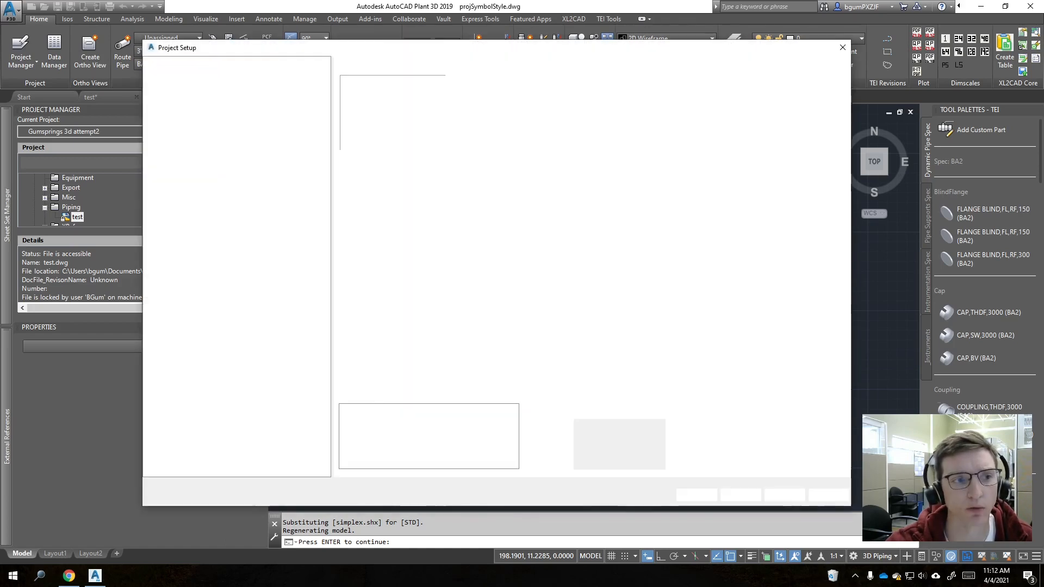
{"action": "scroll", "coordinate": [412, 276], "scroll_direction": "down", "scroll_amount": 10}
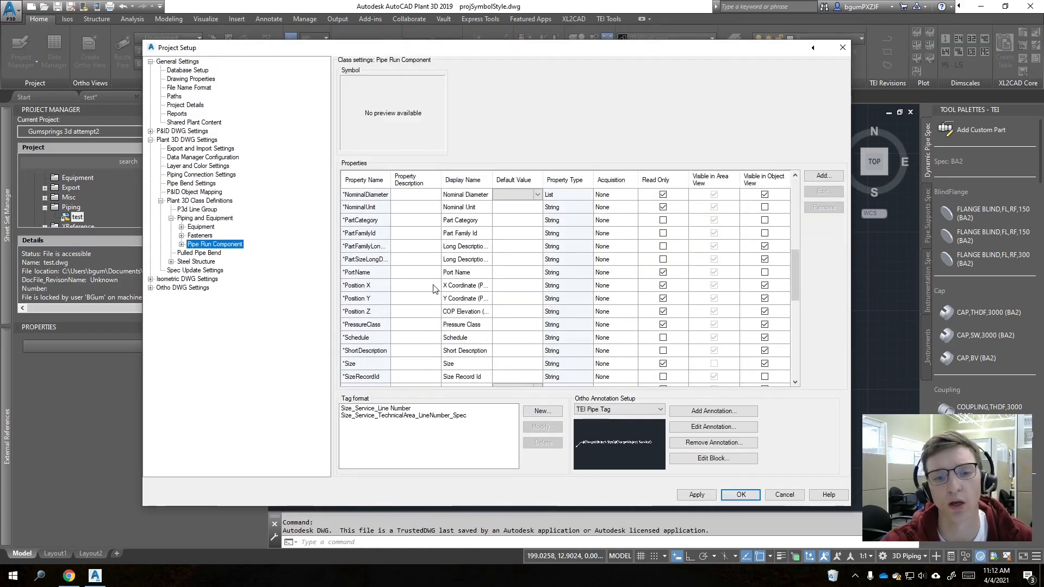
{"action": "scroll", "coordinate": [643, 297], "scroll_direction": "up", "scroll_amount": 1}
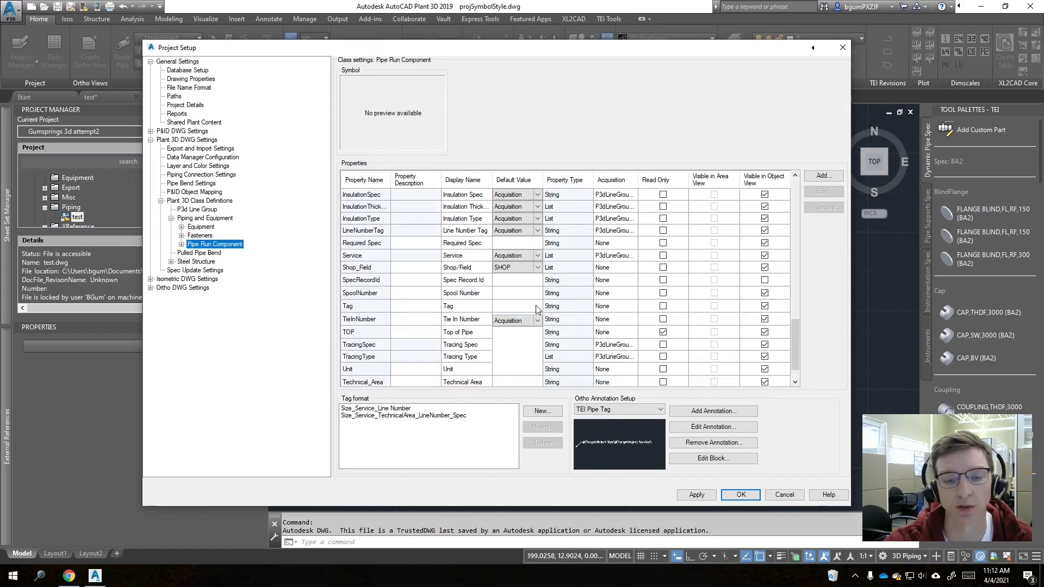
{"action": "left_click", "coordinate": [182, 244]}
{"action": "left_click", "coordinate": [181, 219]}
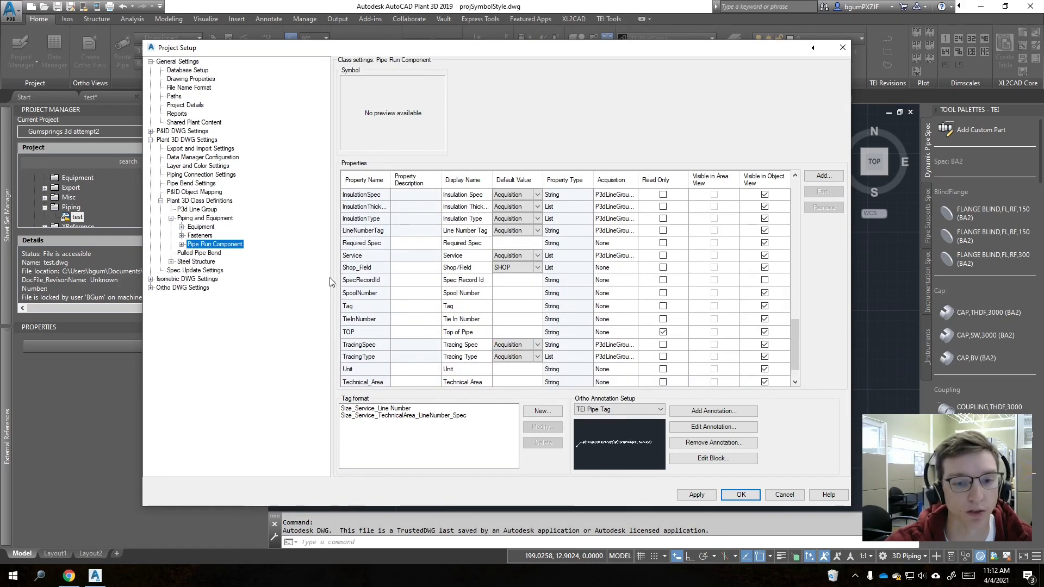
Step: Set the third field of Pipe Run Component's Size_Service_TechnicalArea_LineNumber_Spec tag format to TargetObject.Technical Area and apply the project setup
{"action": "scroll", "coordinate": [381, 321], "scroll_direction": "down", "scroll_amount": 1}
{"action": "left_click", "coordinate": [438, 415]}
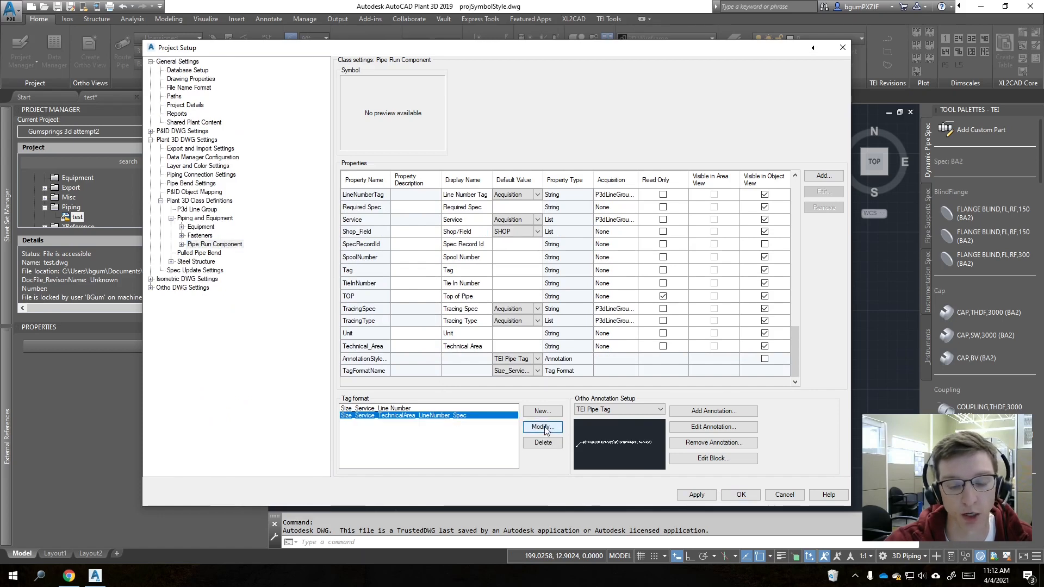
{"action": "left_click", "coordinate": [543, 427]}
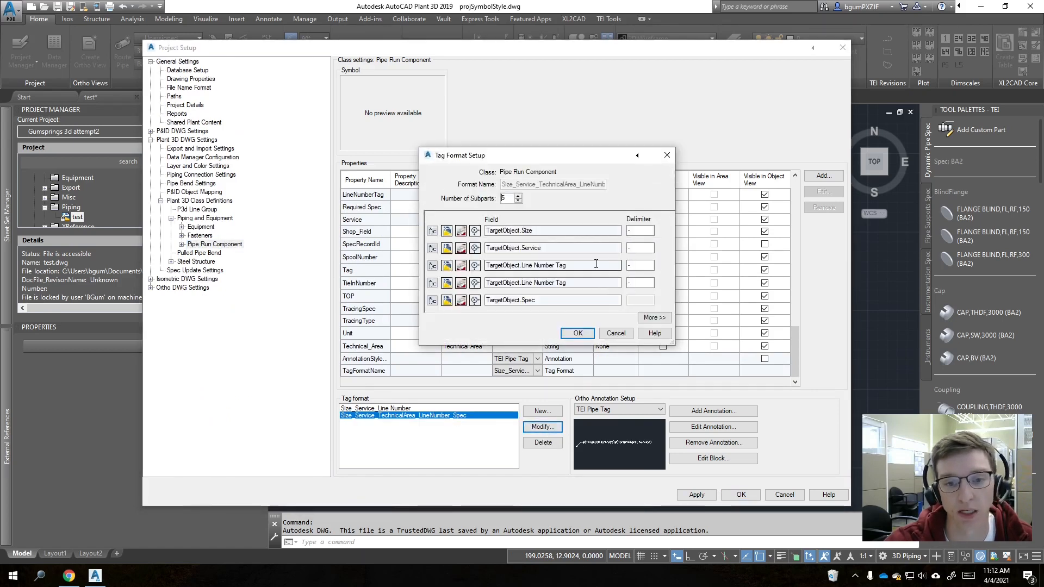
{"action": "key", "text": "shift+Tab"}
{"action": "key", "text": "shift+Tab"}
{"action": "key", "text": "shift+Tab"}
{"action": "key", "text": "shift+Tab"}
{"action": "key", "text": "space"}
{"action": "left_click_drag", "start_coordinate": [272, 187], "coordinate": [254, 162]}
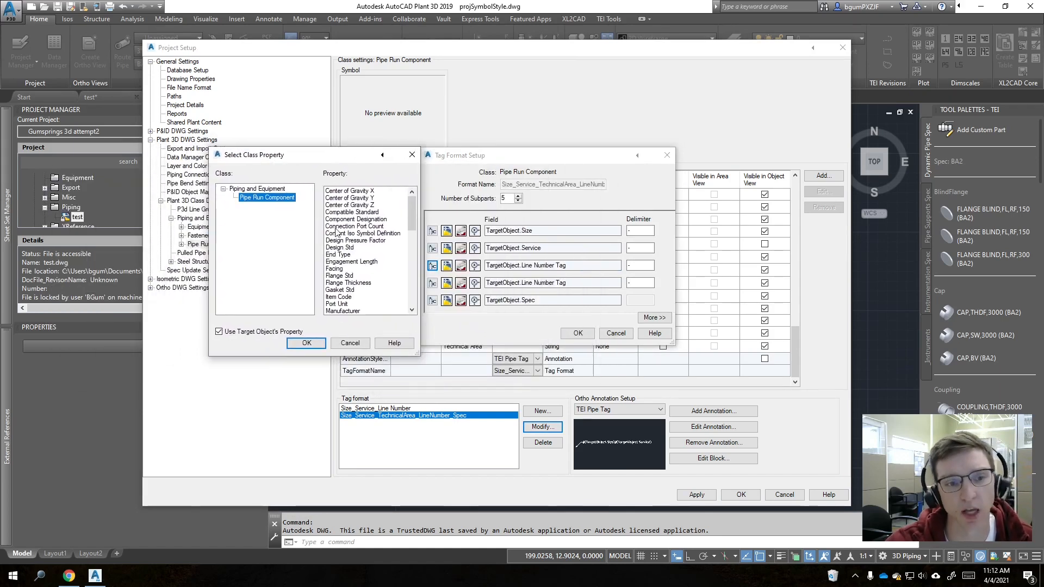
{"action": "scroll", "coordinate": [384, 265], "scroll_direction": "down", "scroll_amount": 12}
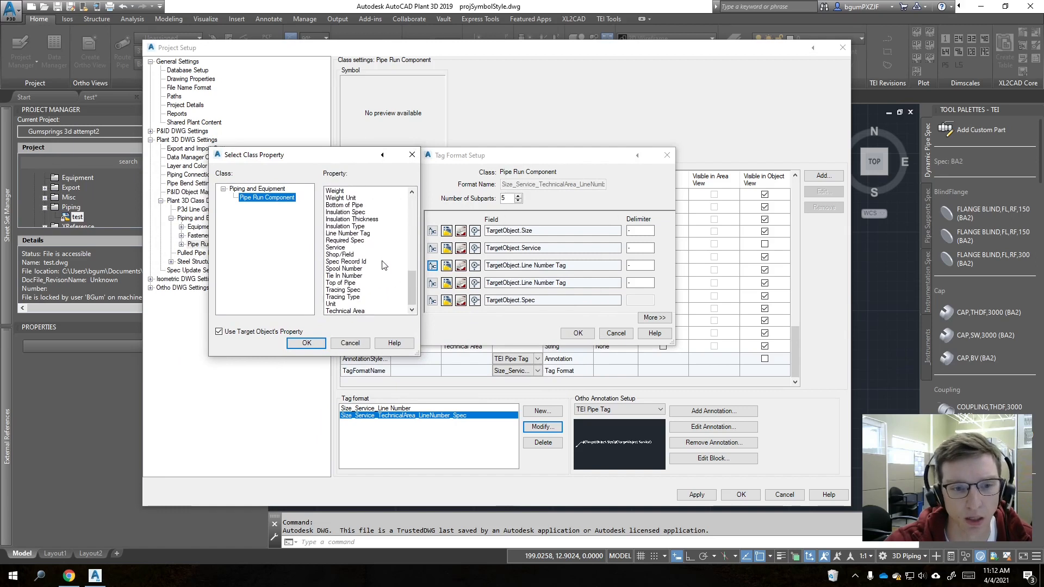
{"action": "left_click", "coordinate": [354, 312]}
{"action": "left_click", "coordinate": [306, 344]}
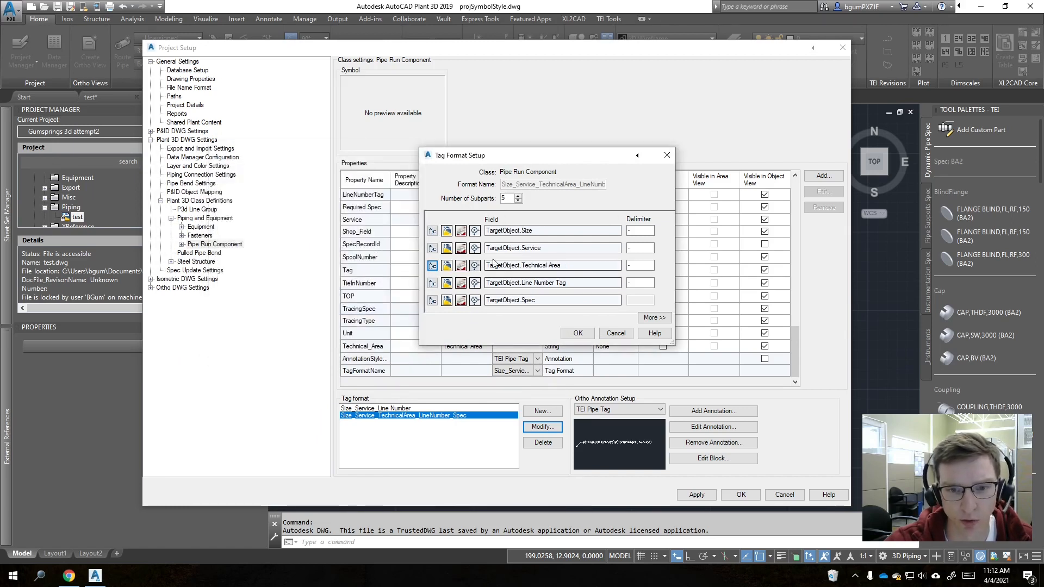
{"action": "left_click", "coordinate": [581, 334]}
{"action": "left_click", "coordinate": [712, 496]}
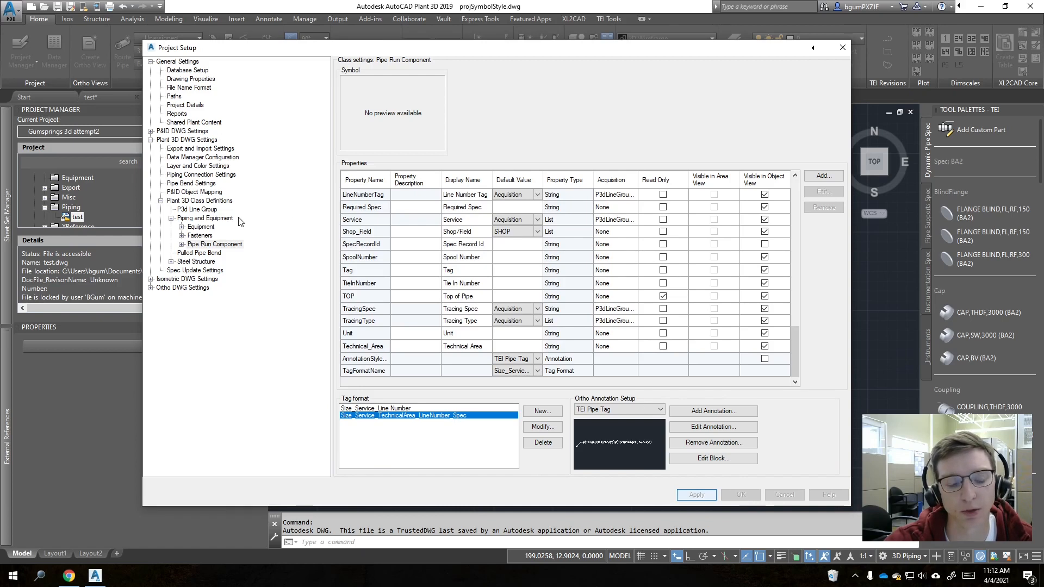
Step: Examine the P3d Line Group class's full property list and its acquisition settings
{"action": "left_click", "coordinate": [229, 244]}
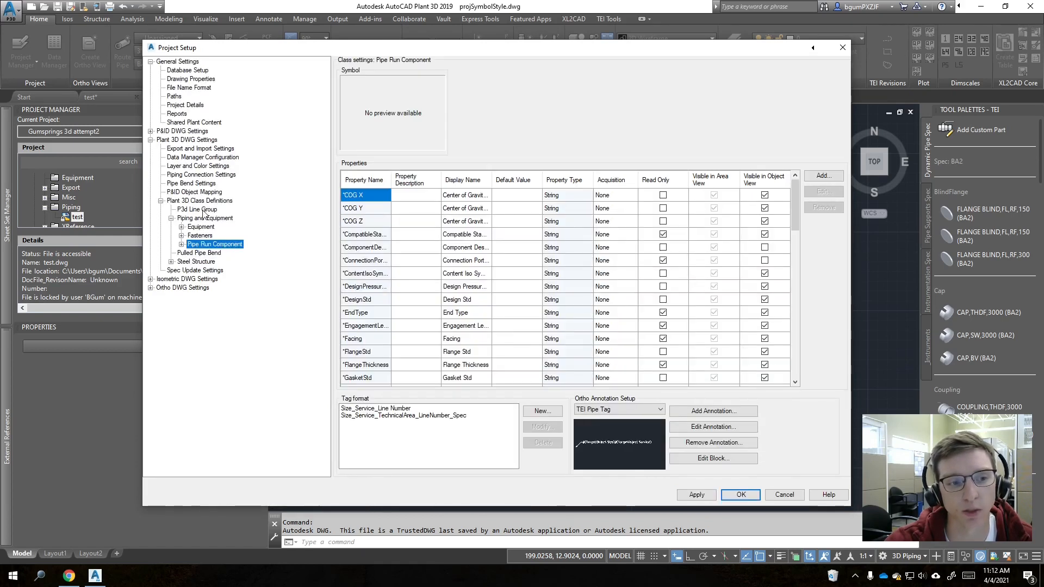
{"action": "left_click", "coordinate": [195, 209]}
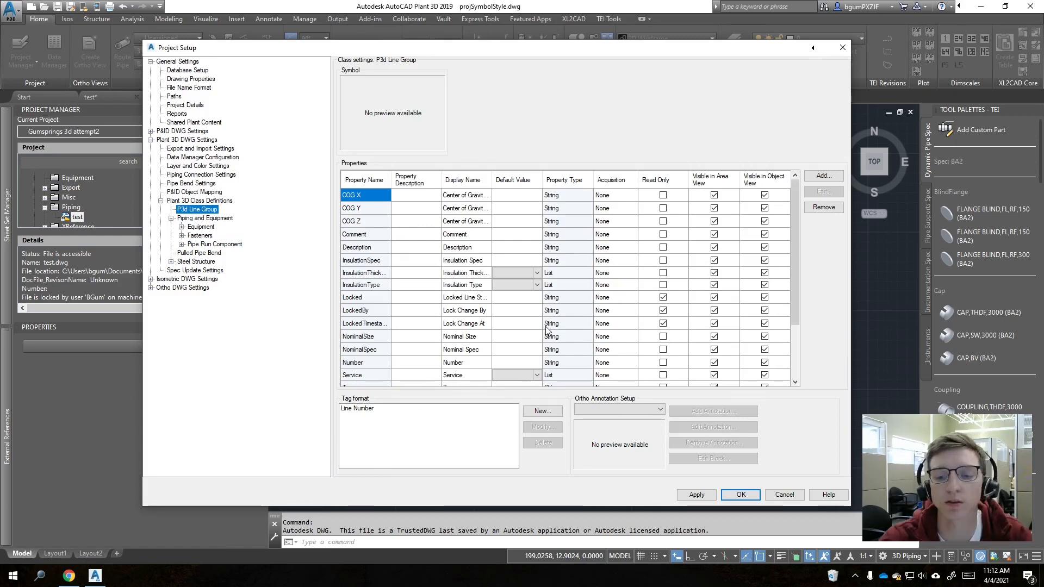
{"action": "scroll", "coordinate": [541, 266], "scroll_direction": "down", "scroll_amount": 2}
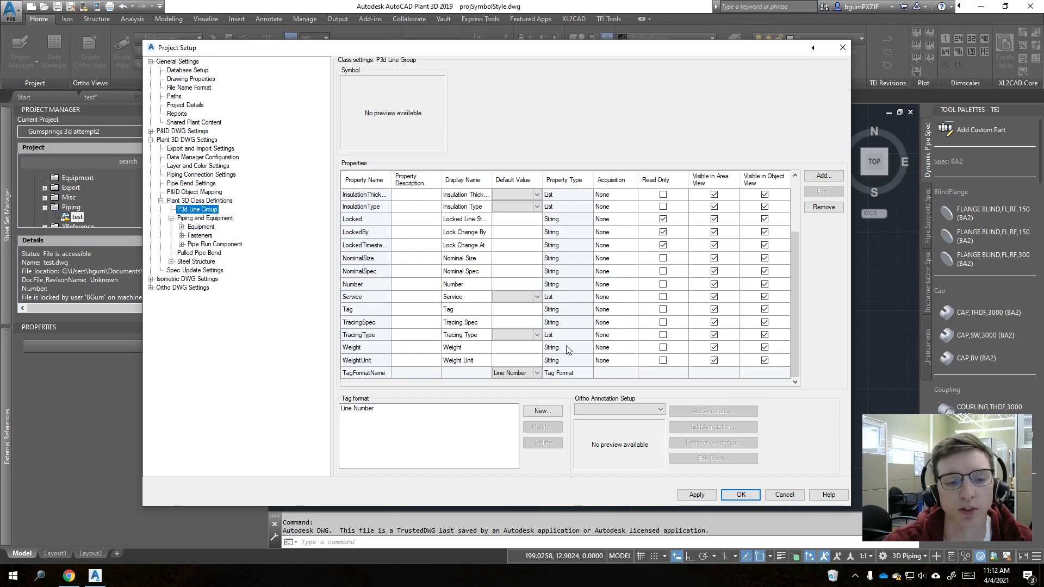
{"action": "left_click", "coordinate": [355, 373]}
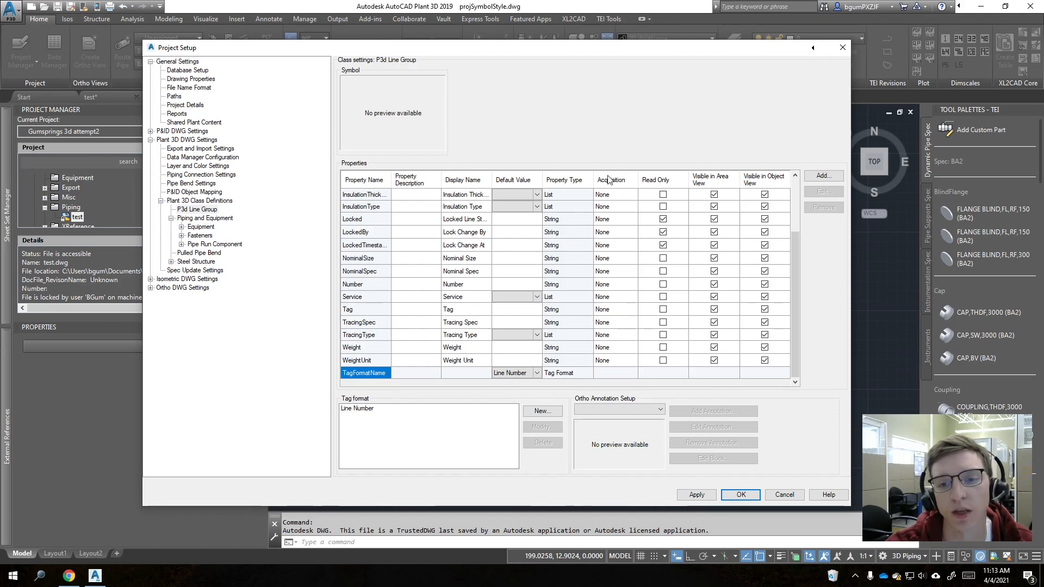
{"action": "left_click", "coordinate": [202, 193]}
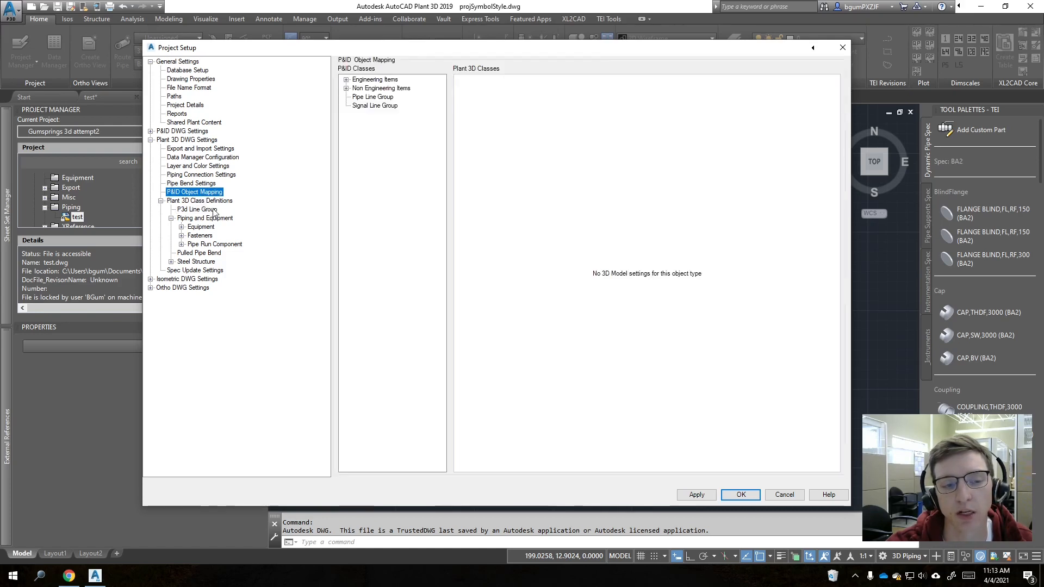
{"action": "left_click", "coordinate": [212, 211]}
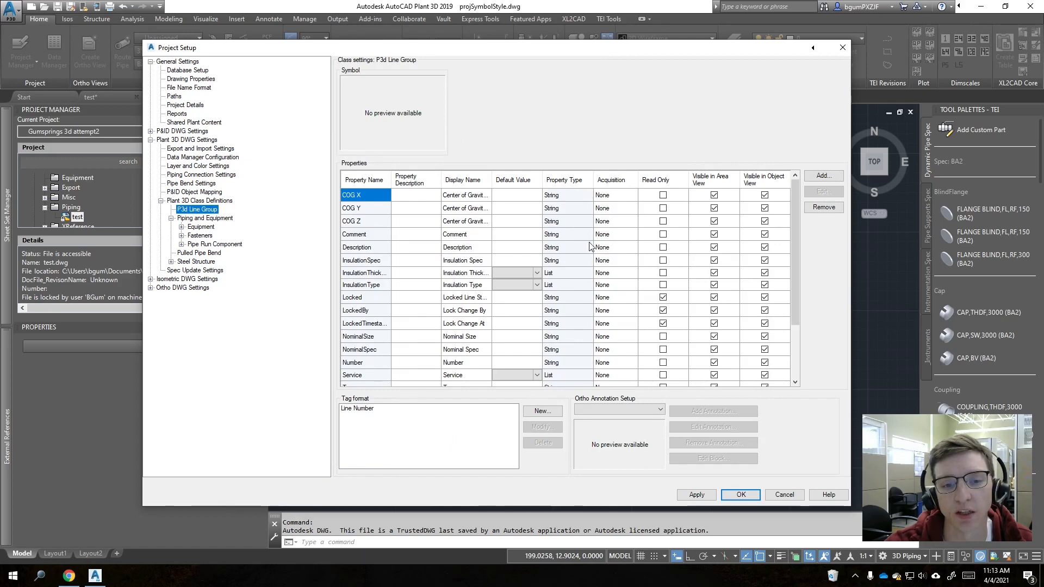
{"action": "scroll", "coordinate": [584, 252], "scroll_direction": "down", "scroll_amount": 2}
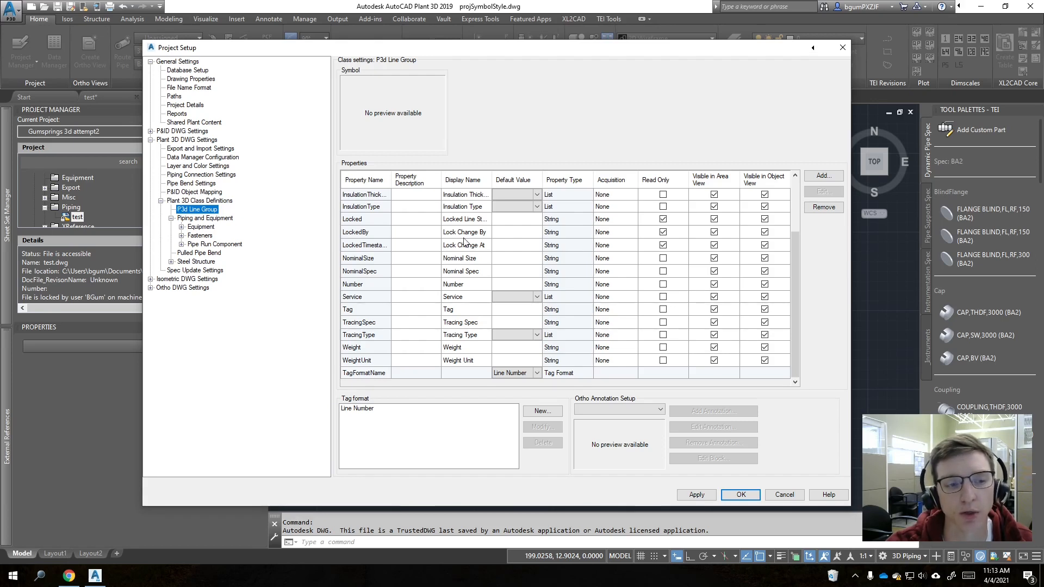
Step: Check the TE New Pipe Line to Pipe property mapping, revisit the P3d Line Group properties, and close the project setup with acceptance
{"action": "left_click", "coordinate": [203, 194]}
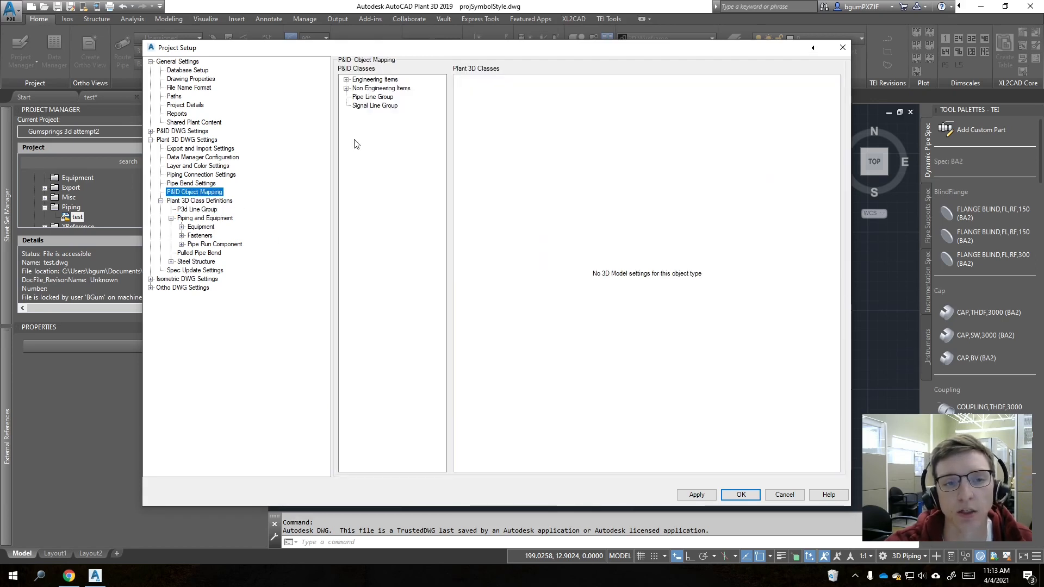
{"action": "left_click", "coordinate": [346, 80]}
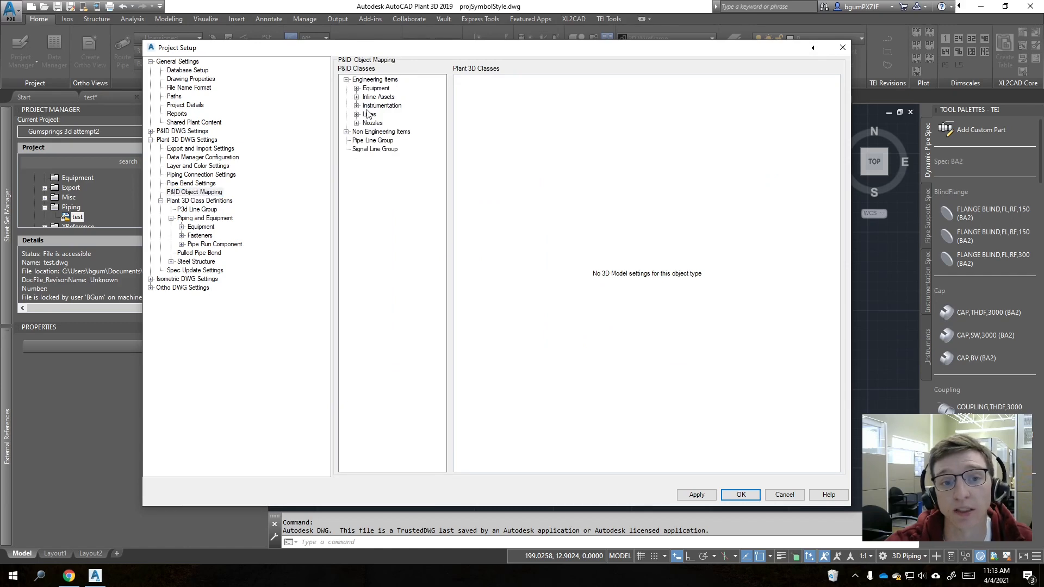
{"action": "left_click", "coordinate": [357, 114]}
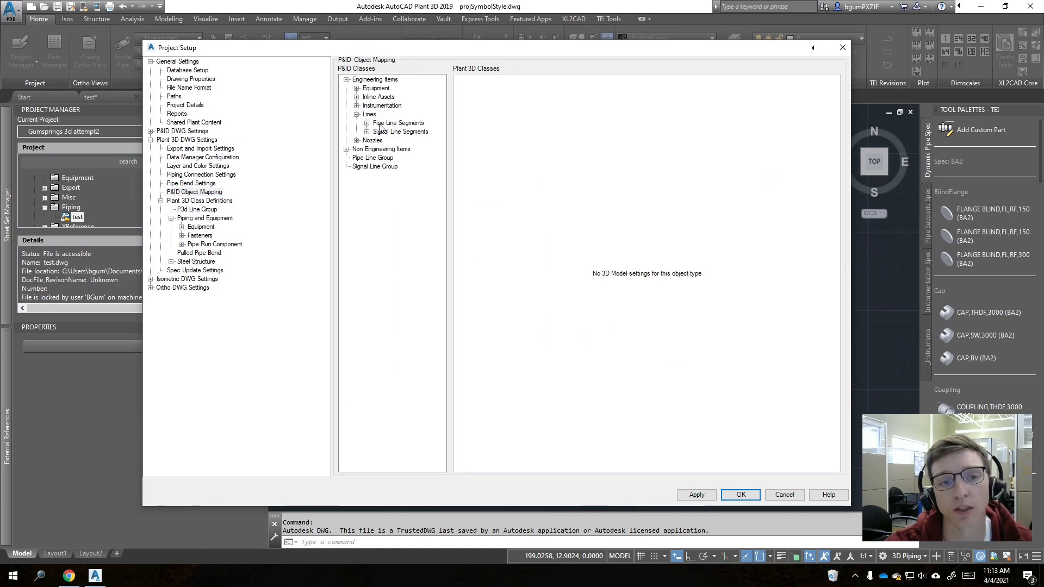
{"action": "left_click", "coordinate": [367, 123]}
{"action": "left_click", "coordinate": [400, 158]}
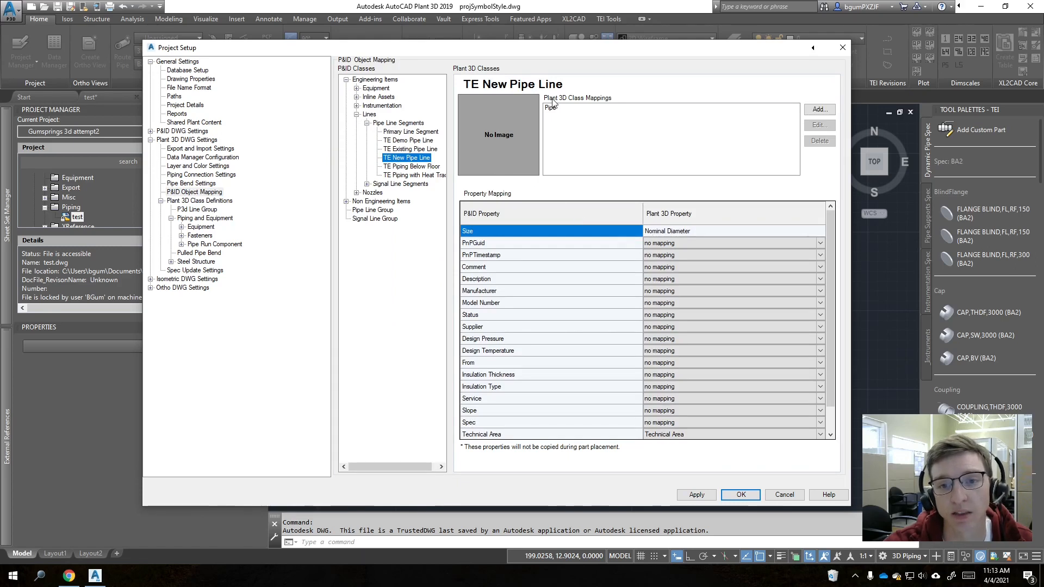
{"action": "left_click", "coordinate": [554, 109]}
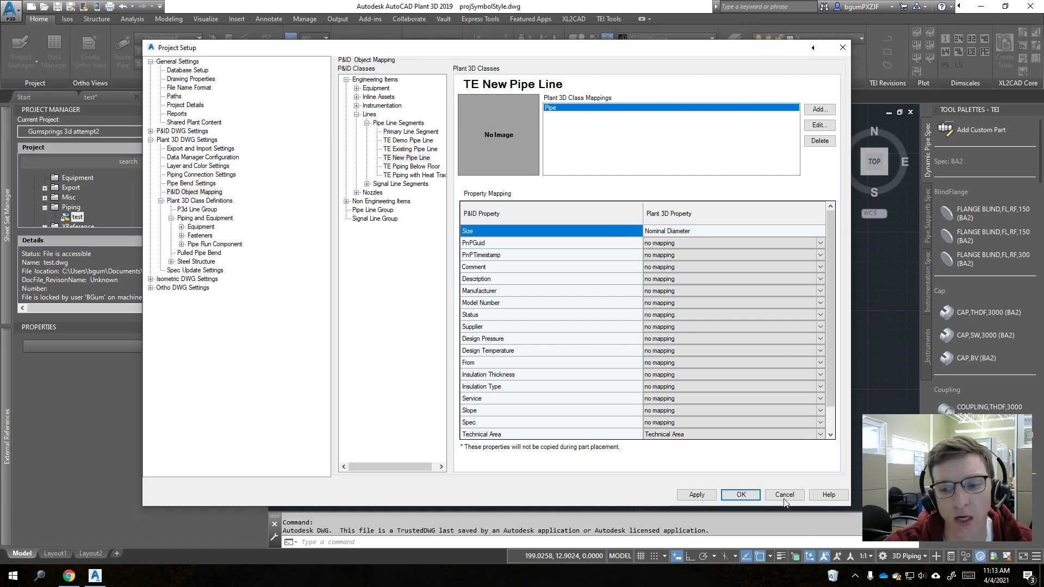
{"action": "left_click", "coordinate": [191, 209]}
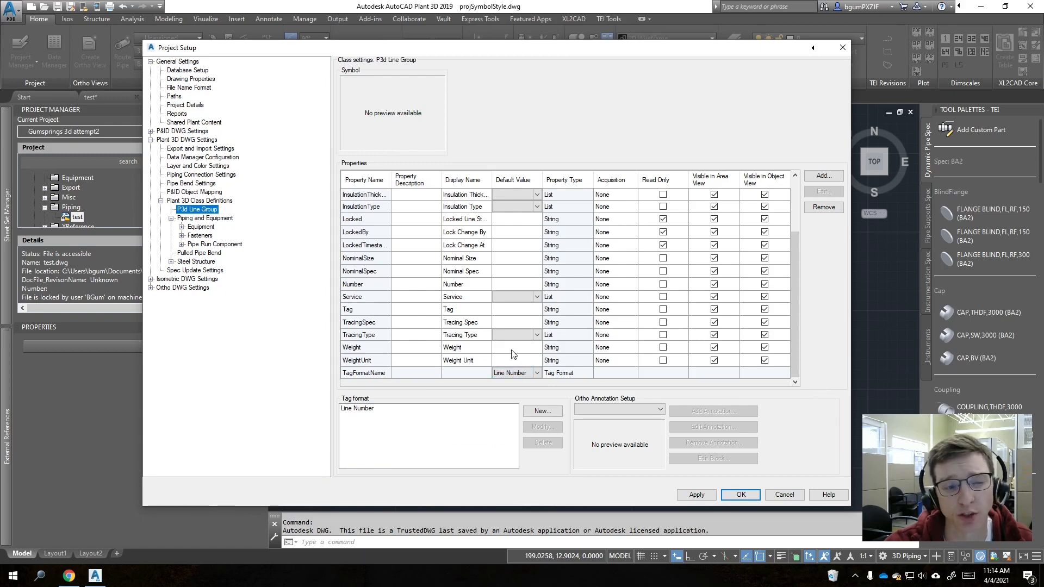
{"action": "left_click", "coordinate": [741, 495]}
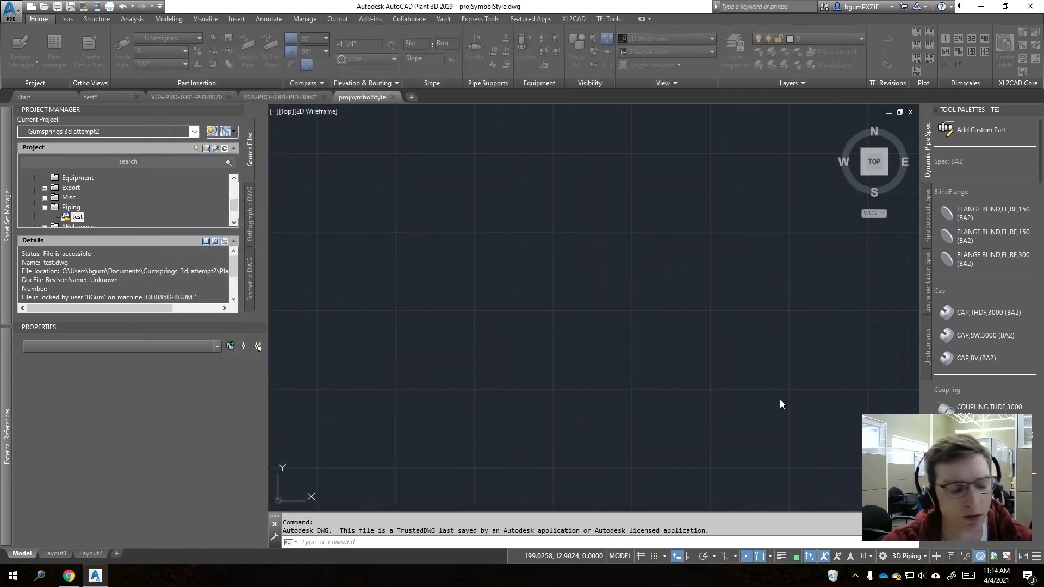
Step: Place line 3"-LNCV-0300-084-BA2 from the P&ID line list and route it upward, then leftward, beyond the outermost existing pipe run
{"action": "left_click", "coordinate": [752, 388]}
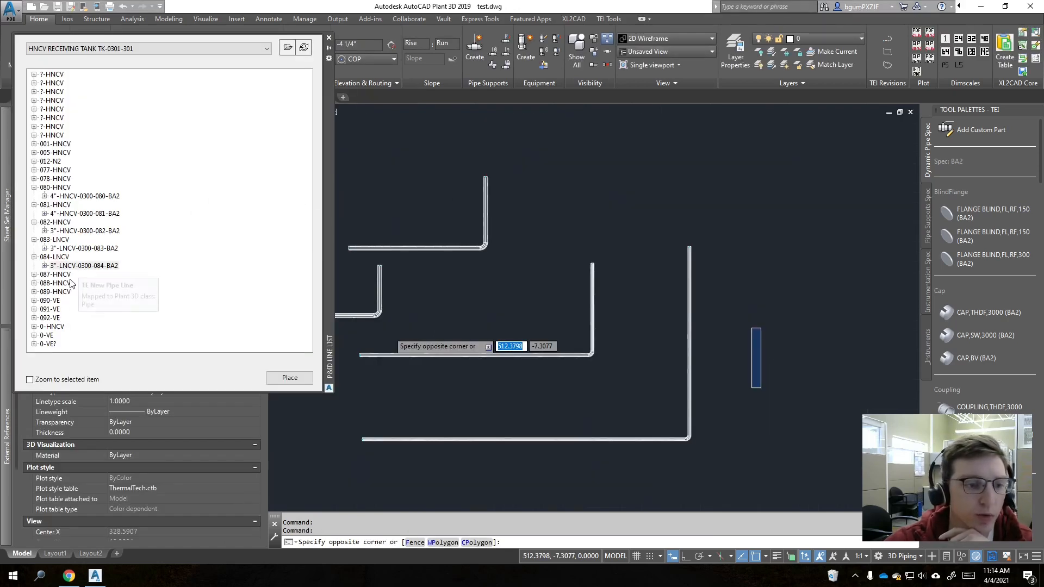
{"action": "left_click", "coordinate": [76, 266]}
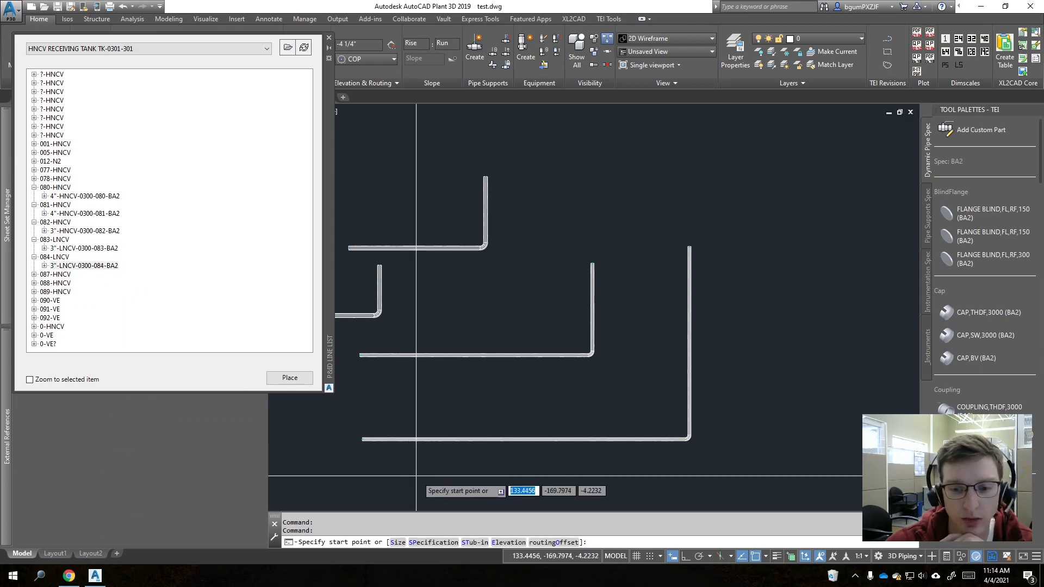
{"action": "left_click", "coordinate": [787, 461]}
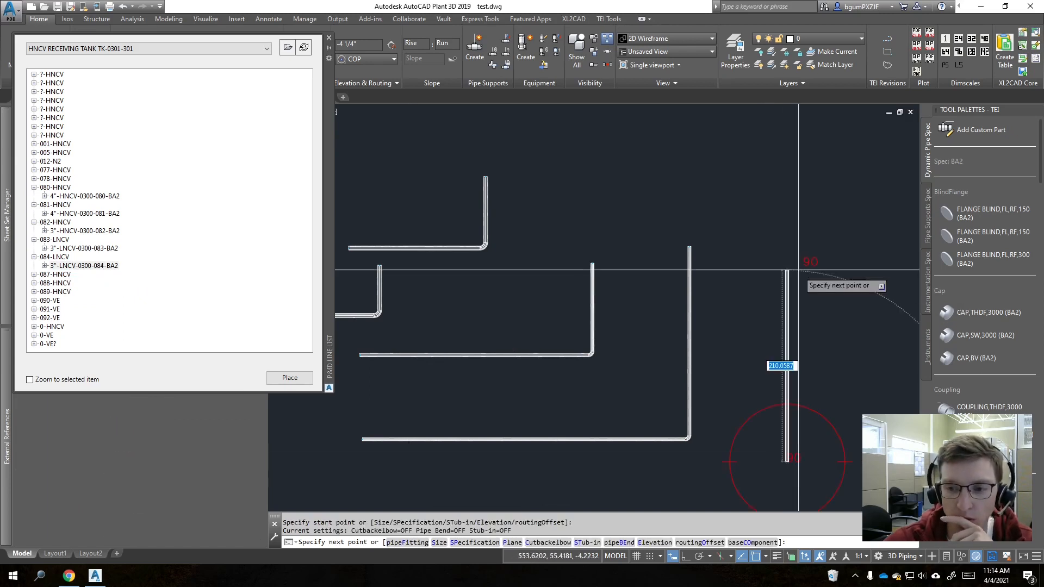
{"action": "left_click", "coordinate": [787, 155]}
{"action": "left_click", "coordinate": [639, 155]}
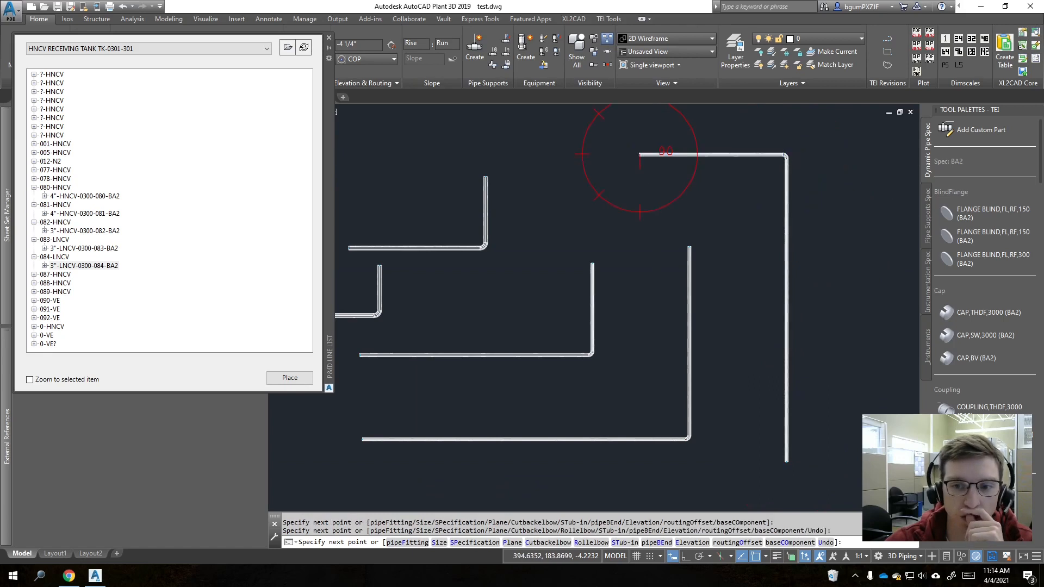
{"action": "key", "text": "Return"}
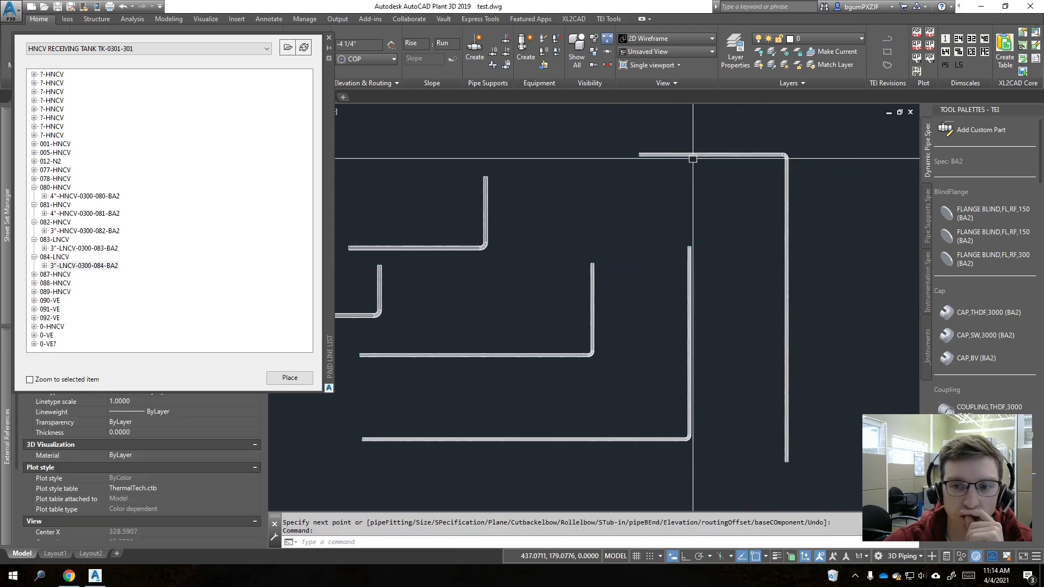
Step: Select the horizontal pipe of the new run, shrink the P&ID line list, and examine the pipe's tag, insulation and tracing properties
{"action": "left_click", "coordinate": [693, 156]}
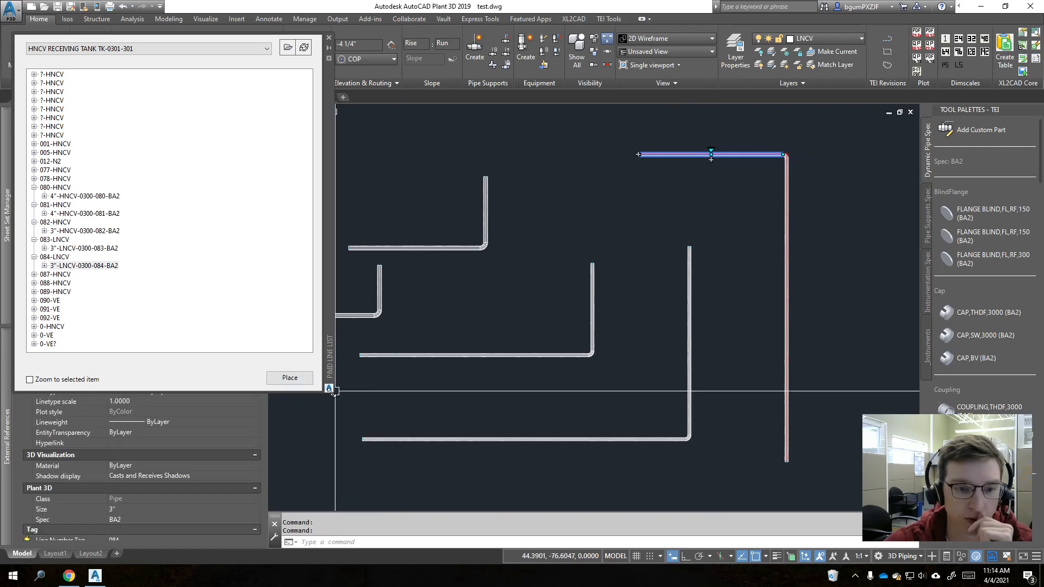
{"action": "left_click_drag", "start_coordinate": [332, 392], "coordinate": [283, 292]}
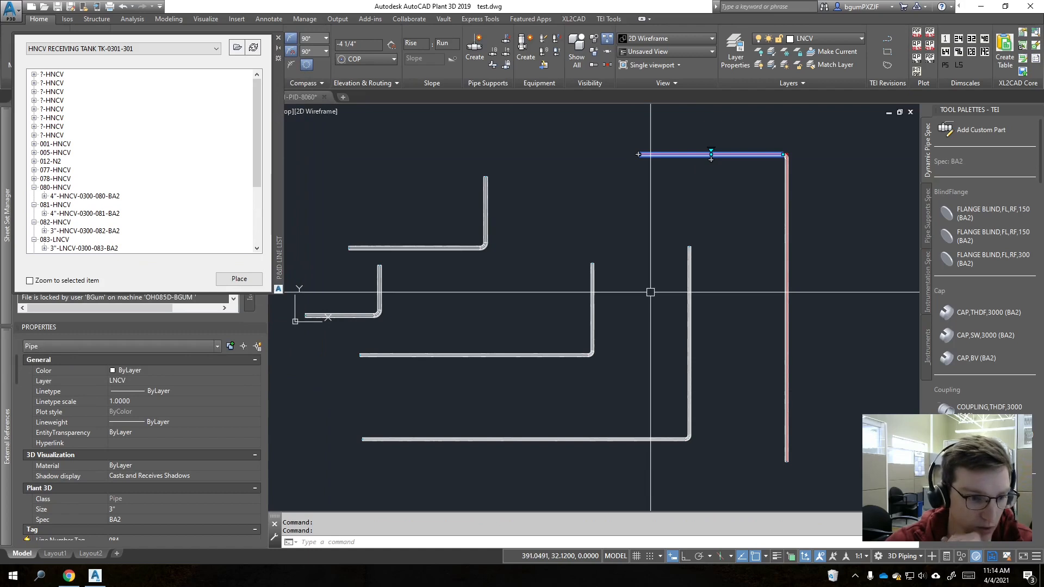
{"action": "scroll", "coordinate": [160, 467], "scroll_direction": "down", "scroll_amount": 4}
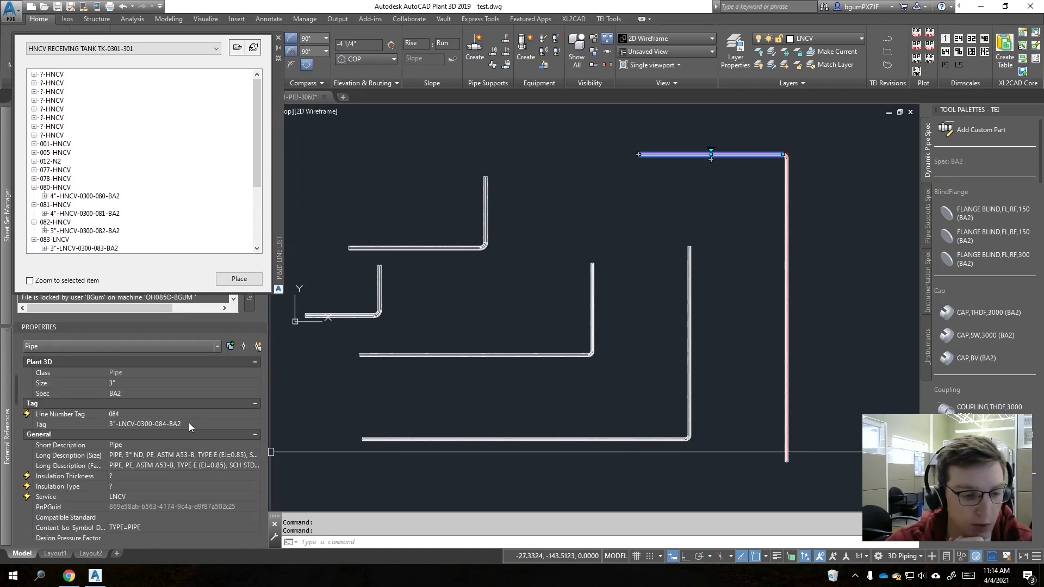
{"action": "scroll", "coordinate": [185, 422], "scroll_direction": "down", "scroll_amount": 3}
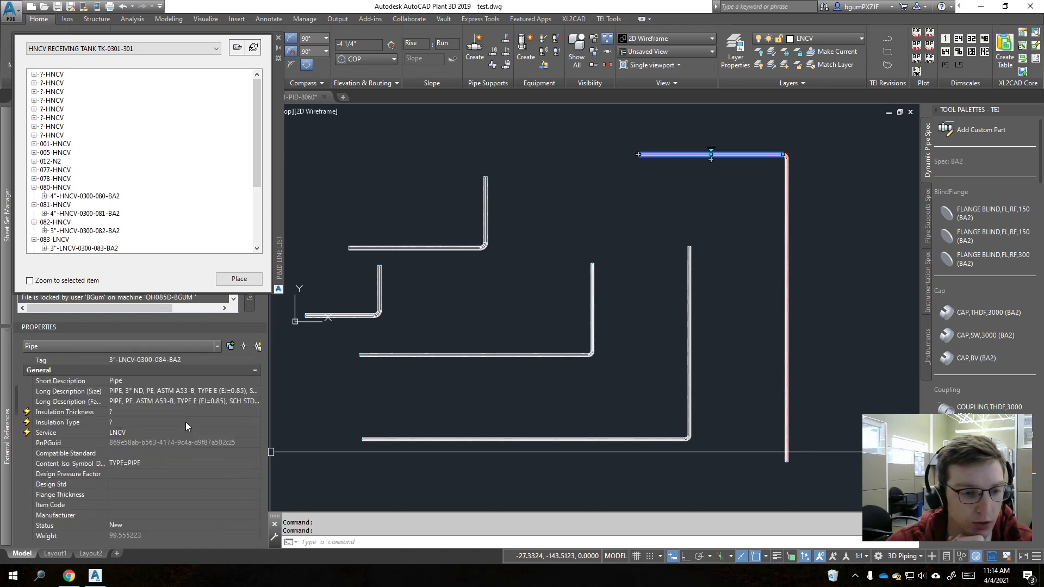
{"action": "scroll", "coordinate": [186, 421], "scroll_direction": "down", "scroll_amount": 4}
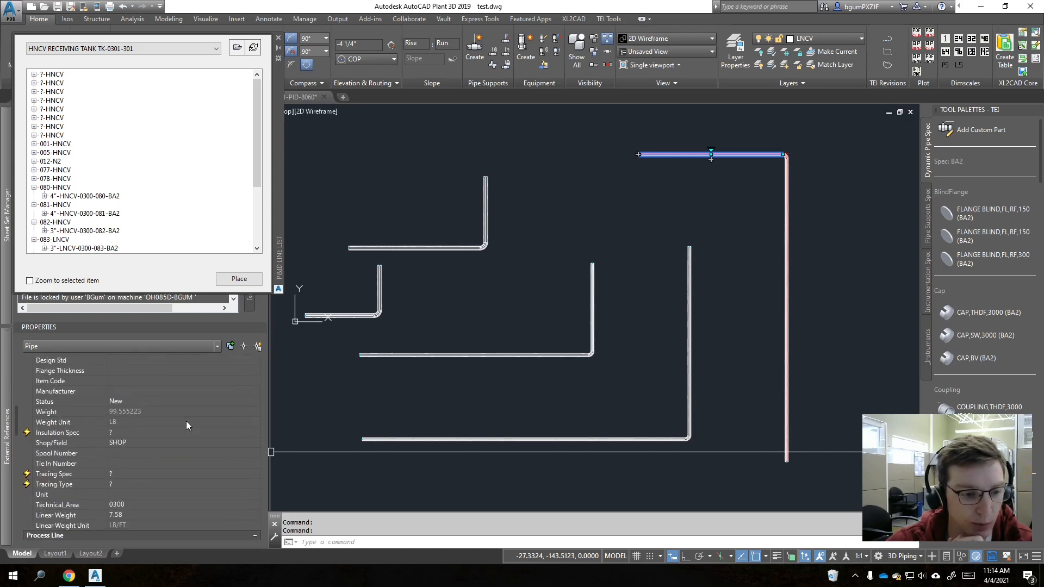
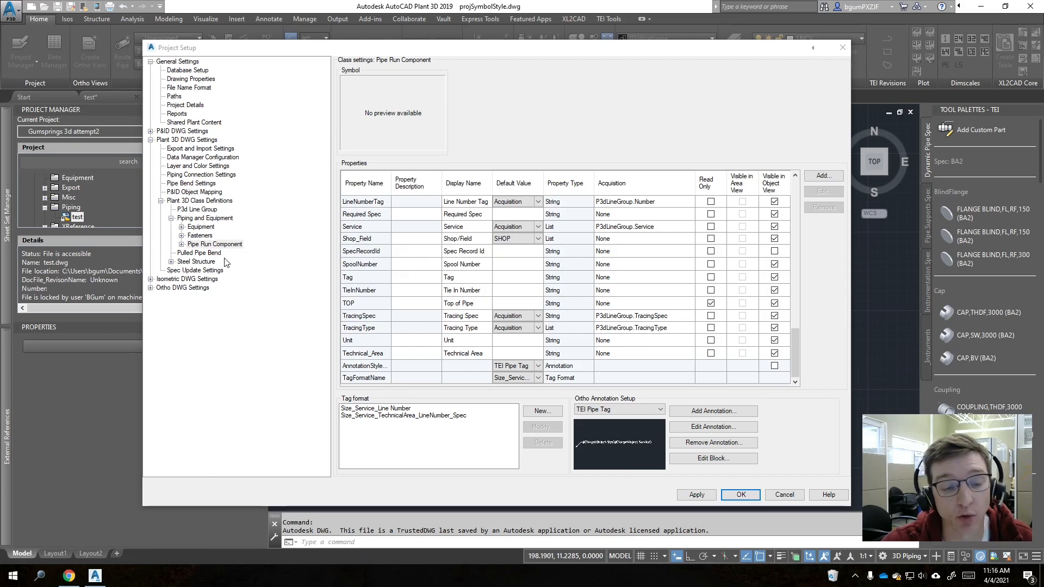
Step: Widen the property name column of the P3d Line Group class definition and examine its TracingSpec and TracingType properties
{"action": "left_click", "coordinate": [195, 209]}
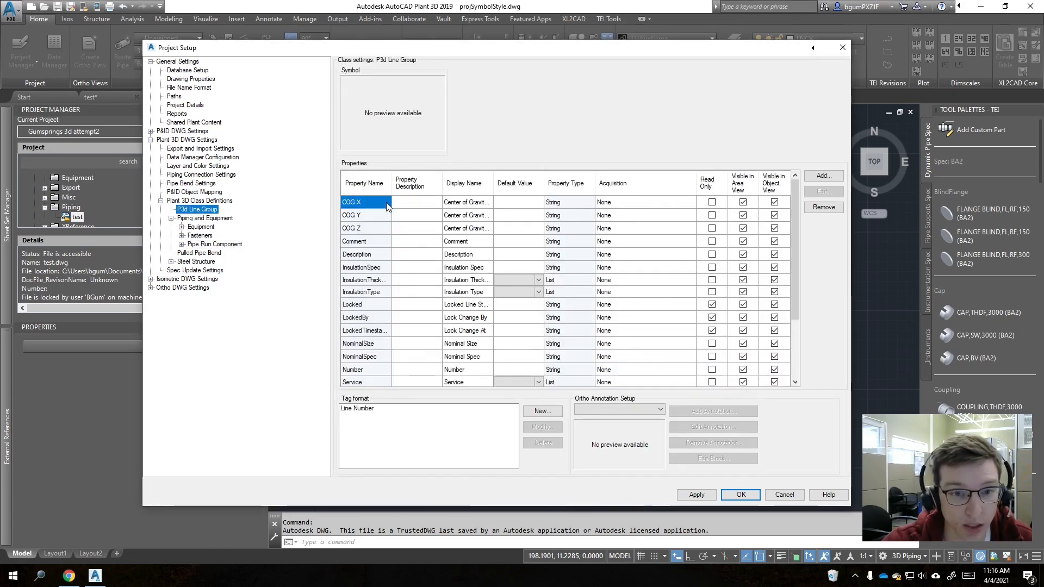
{"action": "left_click_drag", "start_coordinate": [441, 196], "coordinate": [427, 237]}
{"action": "scroll", "coordinate": [400, 279], "scroll_direction": "down", "scroll_amount": 2}
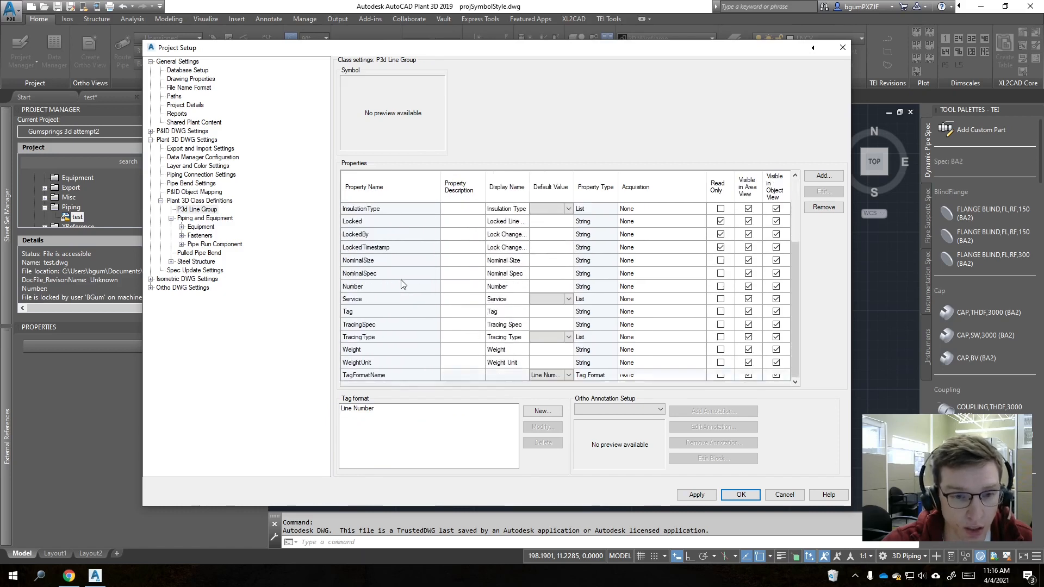
{"action": "left_click", "coordinate": [375, 326]}
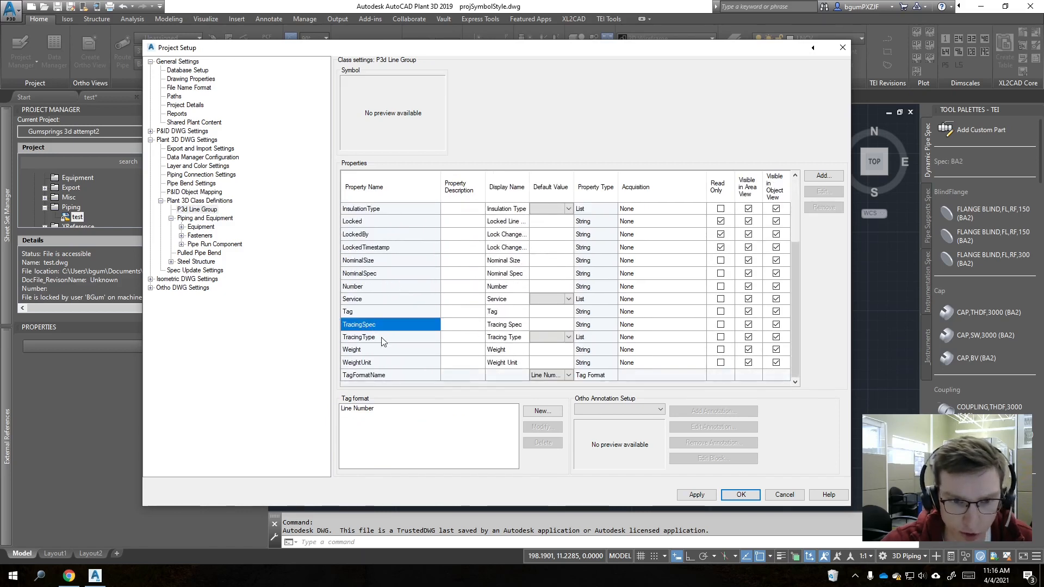
{"action": "left_click", "coordinate": [383, 338]}
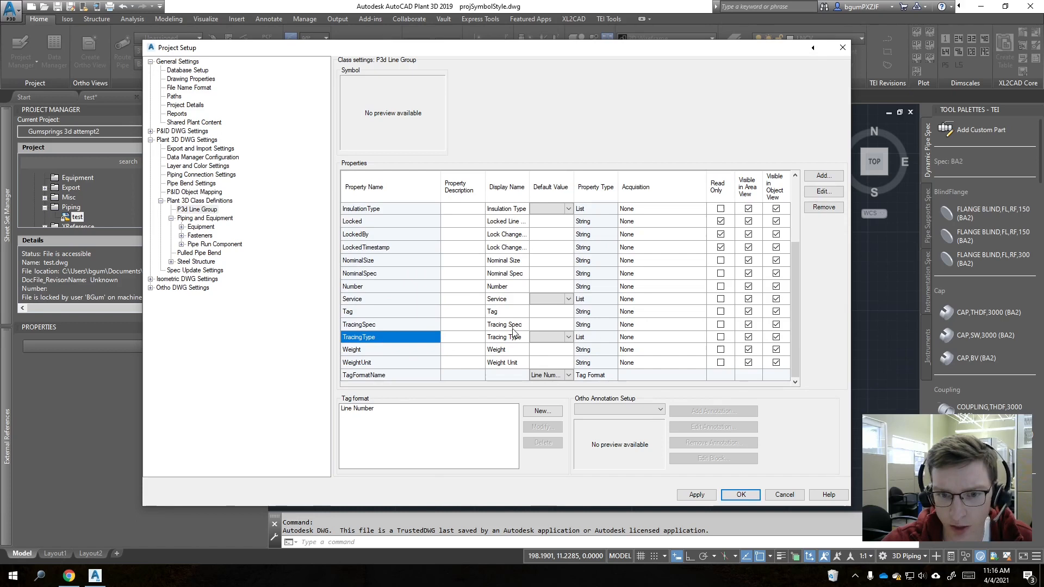
Step: Review the Pipe Line Group property mappings in P&ID Object Mapping and the acquisition rules of the Pipe Run Component class
{"action": "left_click", "coordinate": [192, 194]}
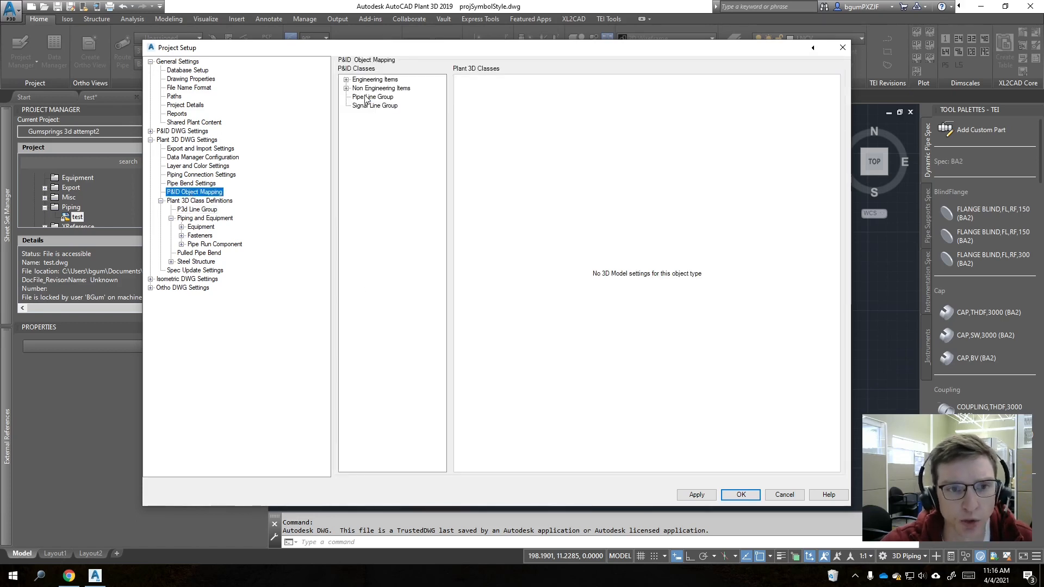
{"action": "left_click", "coordinate": [366, 98]}
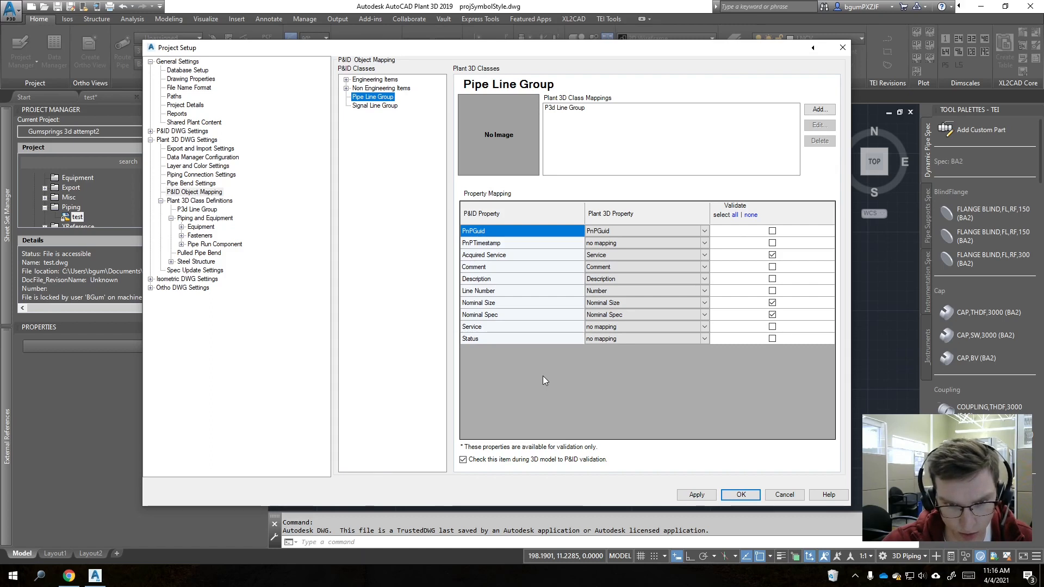
{"action": "left_click", "coordinate": [347, 80]}
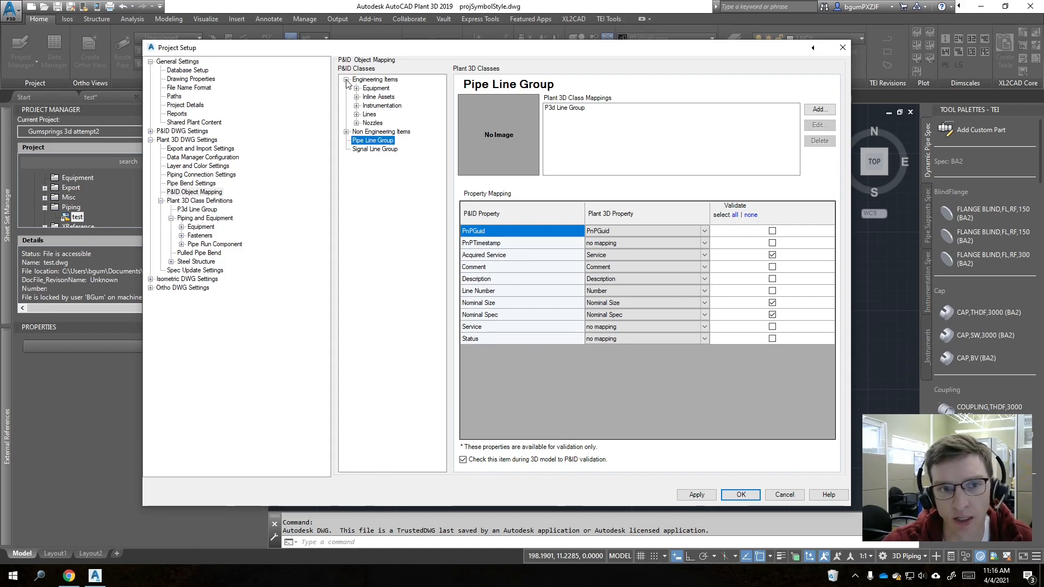
{"action": "left_click", "coordinate": [356, 114]}
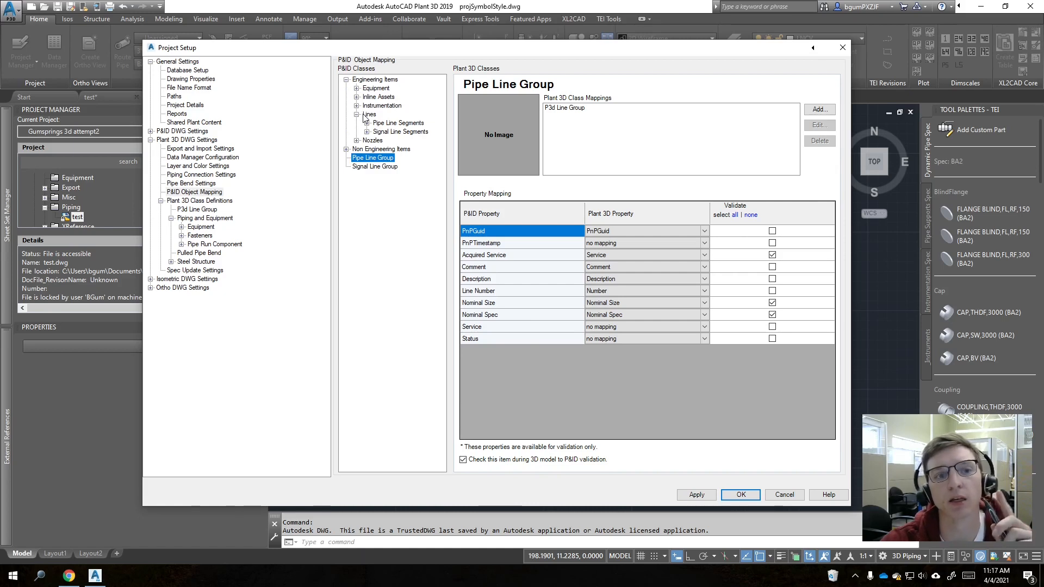
{"action": "left_click", "coordinate": [241, 245]}
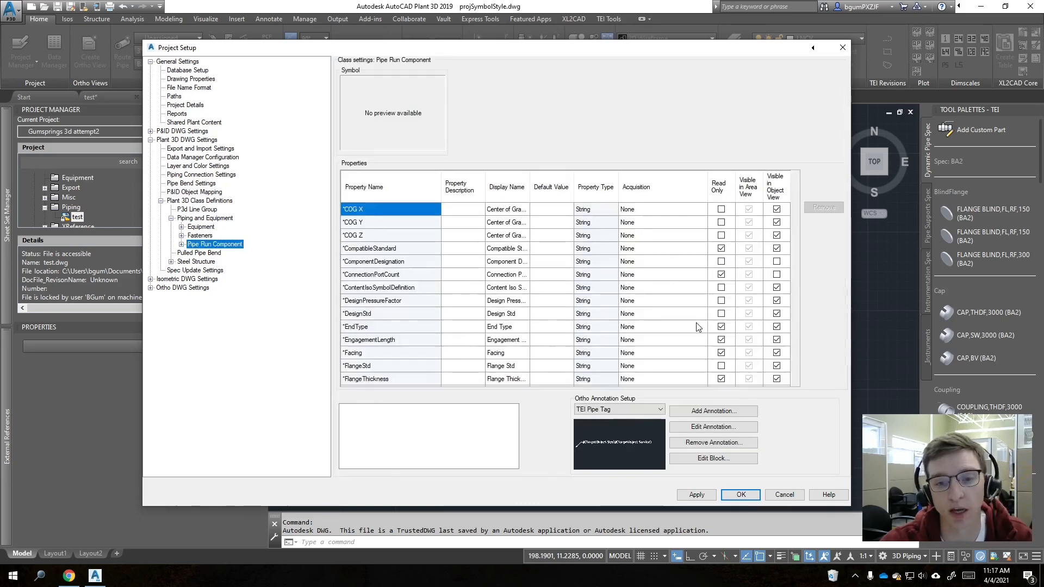
{"action": "scroll", "coordinate": [696, 327], "scroll_direction": "down", "scroll_amount": 15}
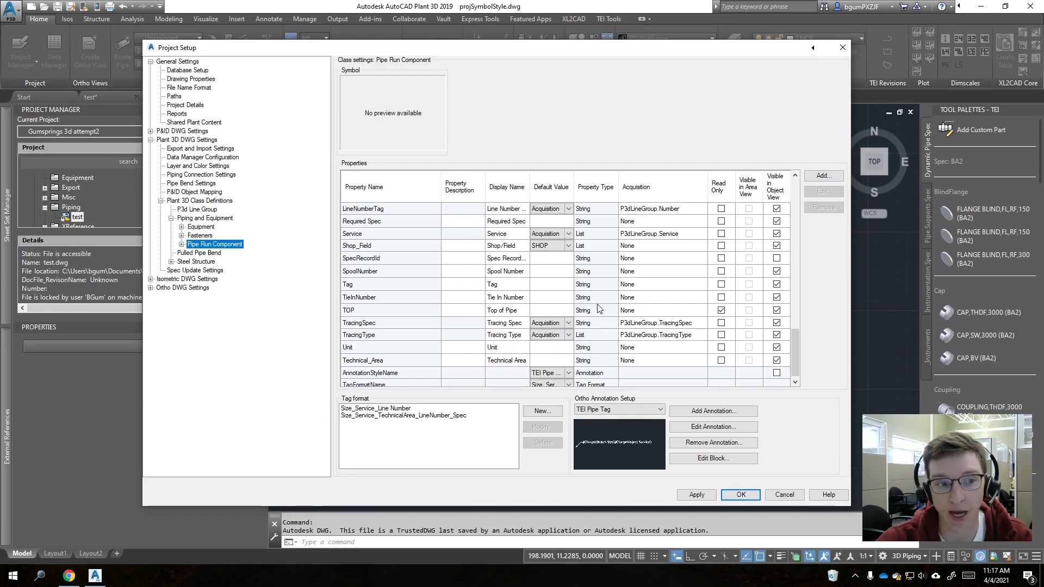
Step: In P&ID Object Mapping, map the Tracing property of the TE New Pipe Line class to the Plant 3D property Tracing Type
{"action": "left_click", "coordinate": [202, 193]}
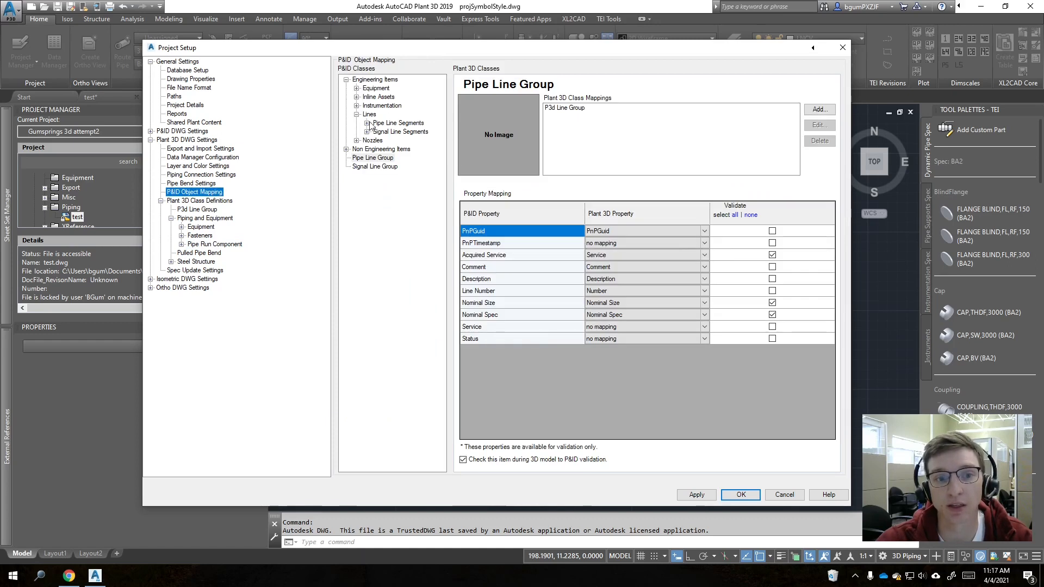
{"action": "left_click", "coordinate": [367, 123]}
{"action": "left_click", "coordinate": [412, 158]}
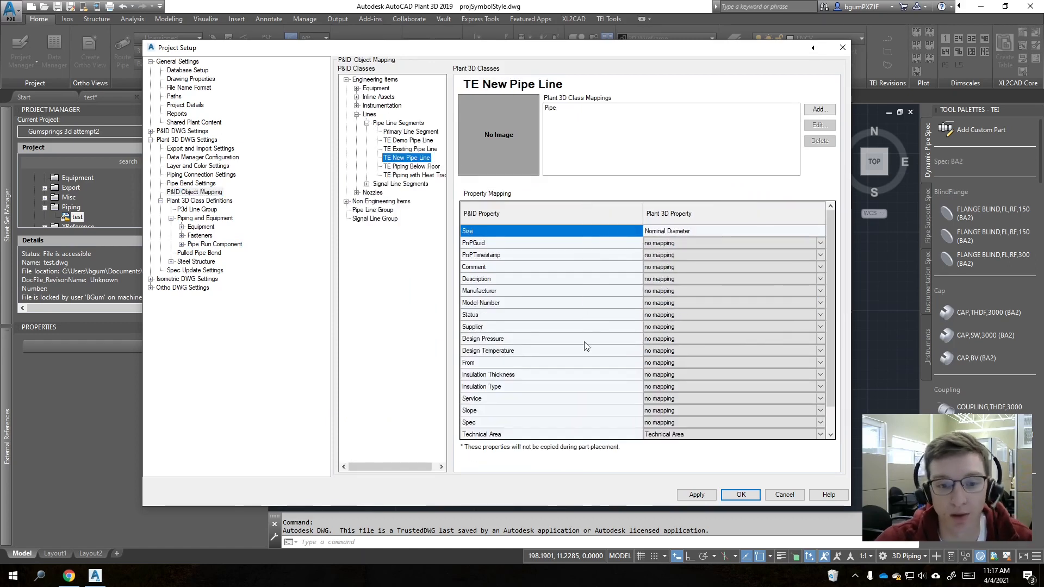
{"action": "scroll", "coordinate": [587, 347], "scroll_direction": "down", "scroll_amount": 1}
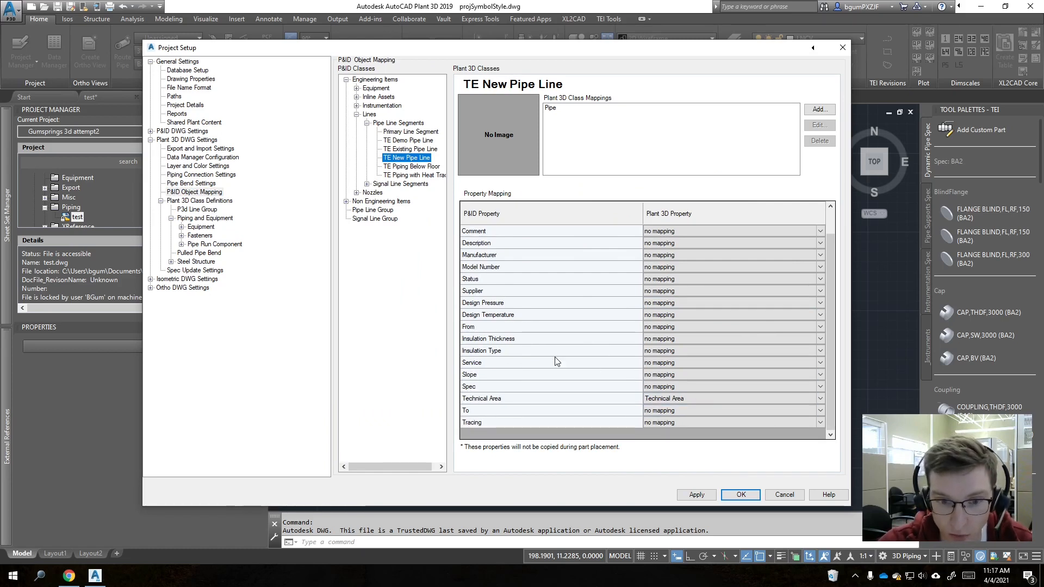
{"action": "scroll", "coordinate": [597, 356], "scroll_direction": "up", "scroll_amount": 1}
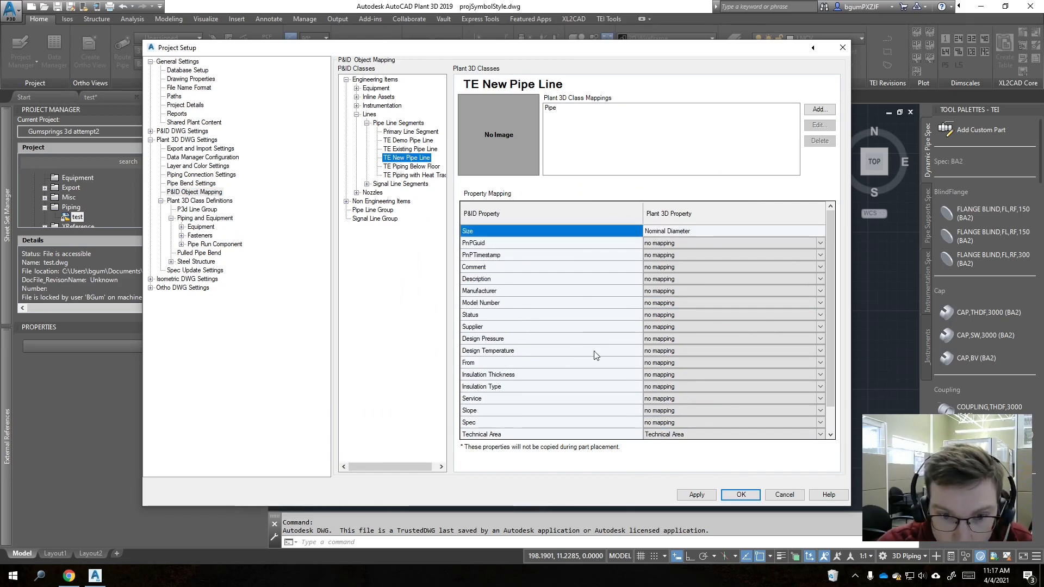
{"action": "scroll", "coordinate": [597, 356], "scroll_direction": "down", "scroll_amount": 1}
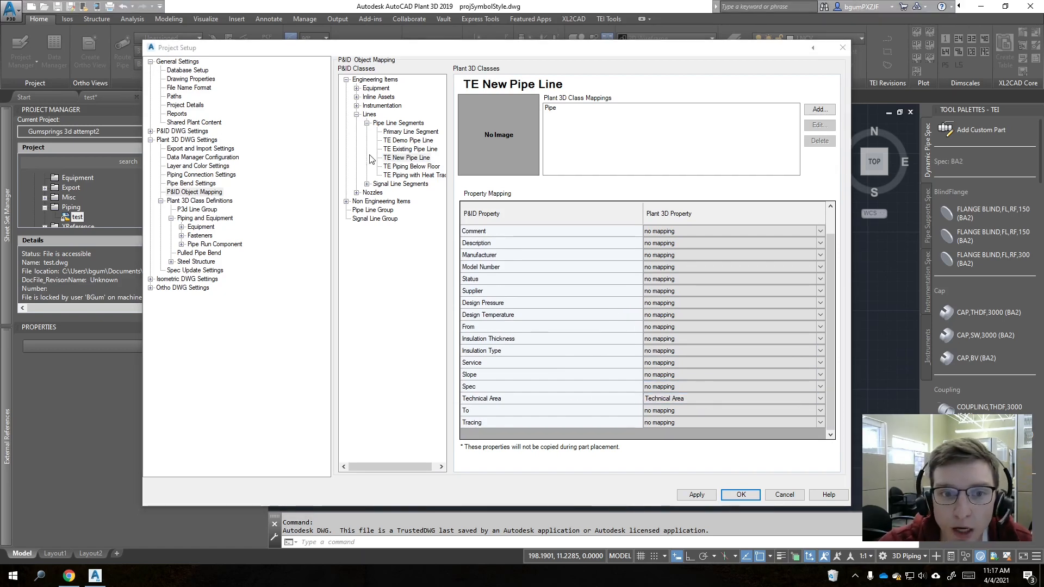
{"action": "left_click", "coordinate": [409, 159]}
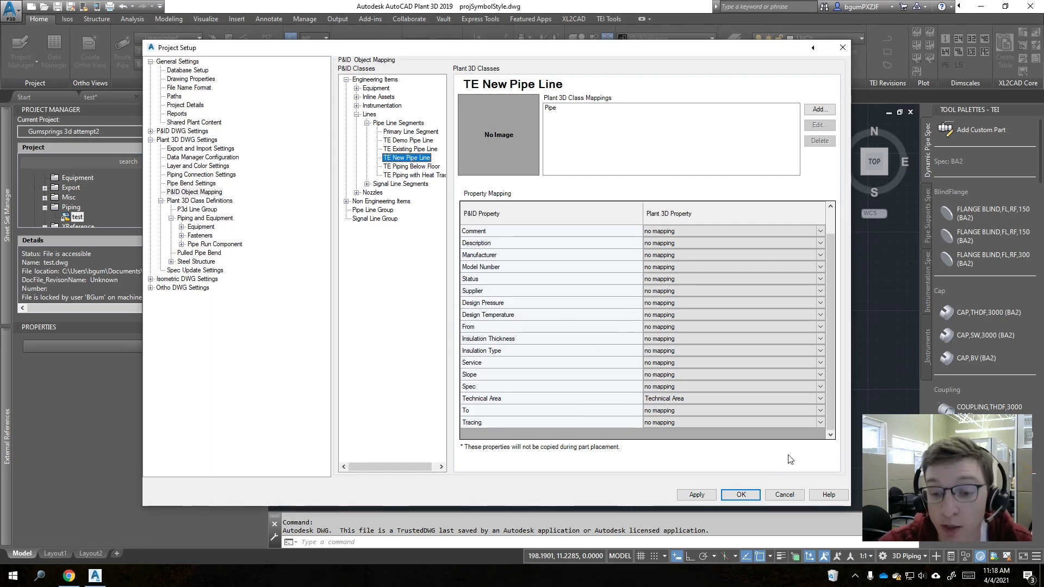
{"action": "left_click", "coordinate": [821, 422]}
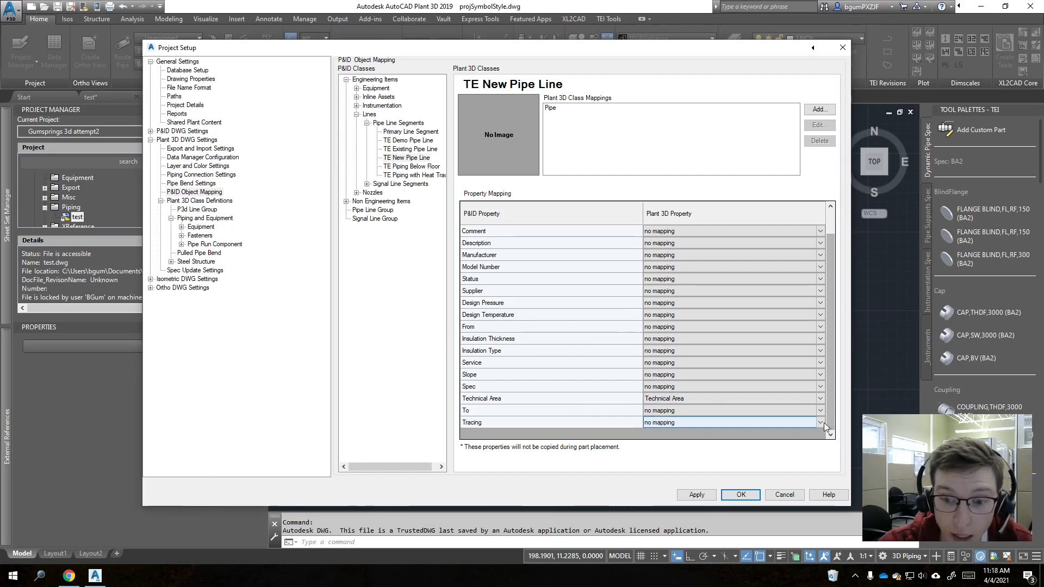
{"action": "left_click", "coordinate": [823, 423]}
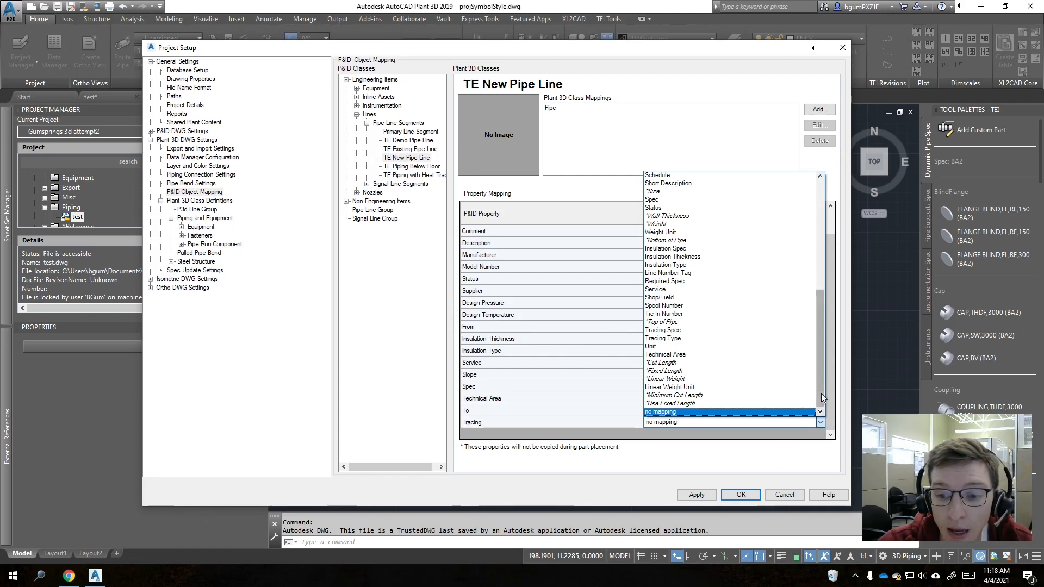
{"action": "left_click_drag", "start_coordinate": [821, 393], "coordinate": [820, 382]}
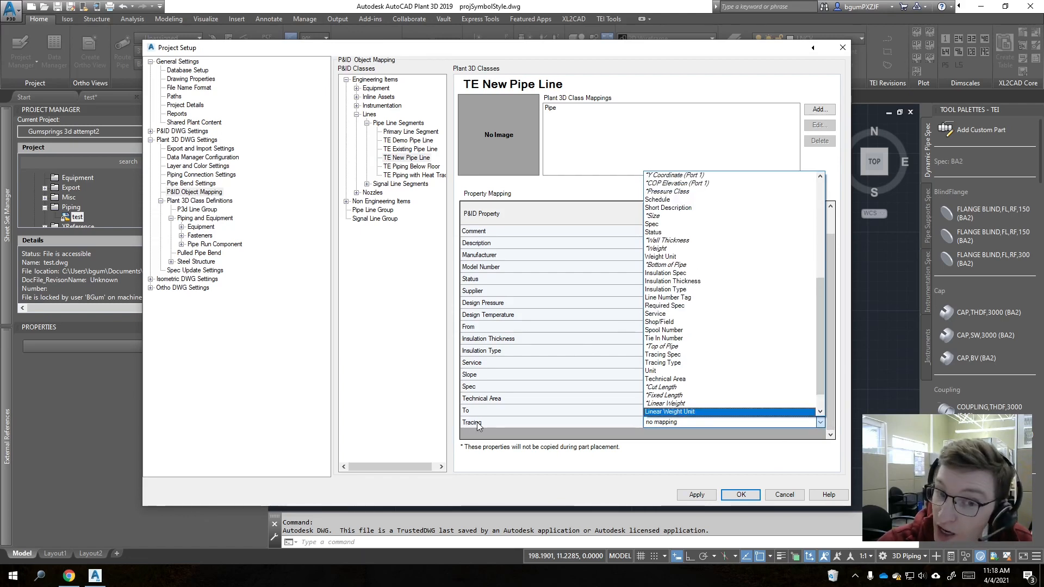
{"action": "left_click", "coordinate": [684, 363]}
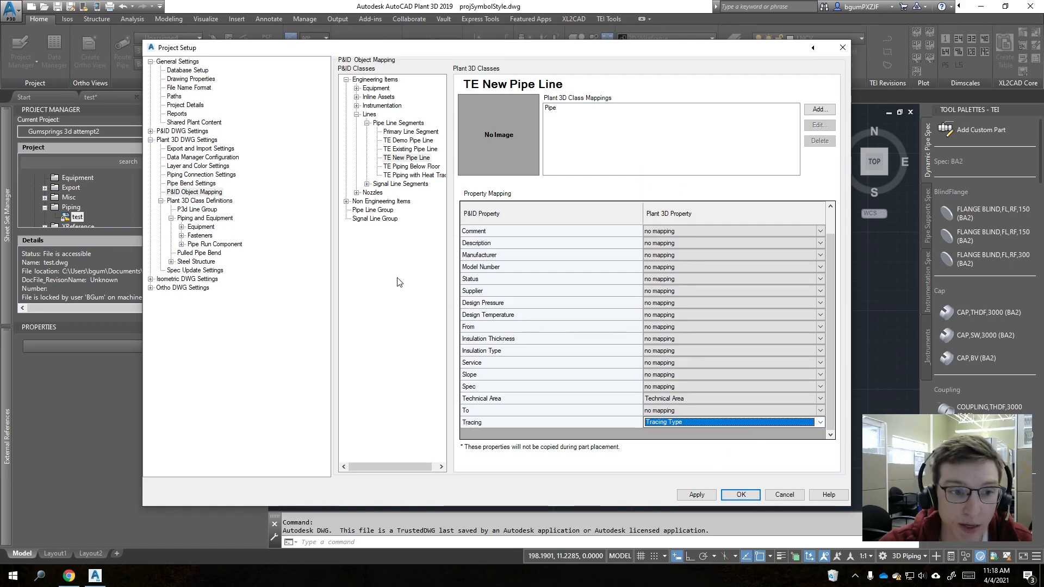
Step: Remove the acquisition rule from the TracingSpec property of the Pipe Run Component class
{"action": "left_click", "coordinate": [215, 244]}
{"action": "scroll", "coordinate": [579, 346], "scroll_direction": "down", "scroll_amount": 10}
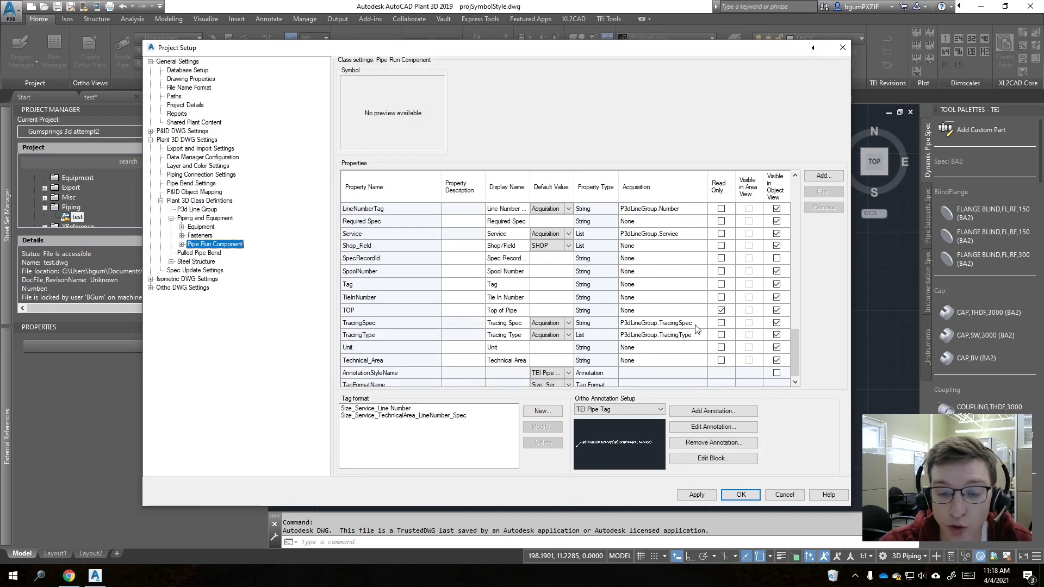
{"action": "left_click", "coordinate": [566, 323]}
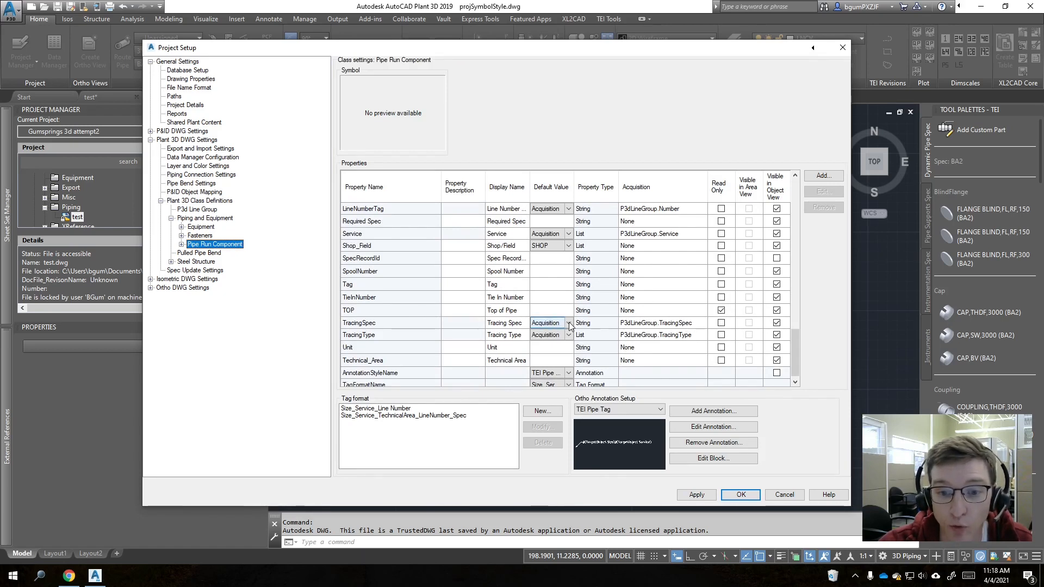
{"action": "left_click", "coordinate": [569, 323]}
{"action": "left_click", "coordinate": [568, 332]}
{"action": "left_click", "coordinate": [652, 323]}
{"action": "left_click", "coordinate": [704, 325]}
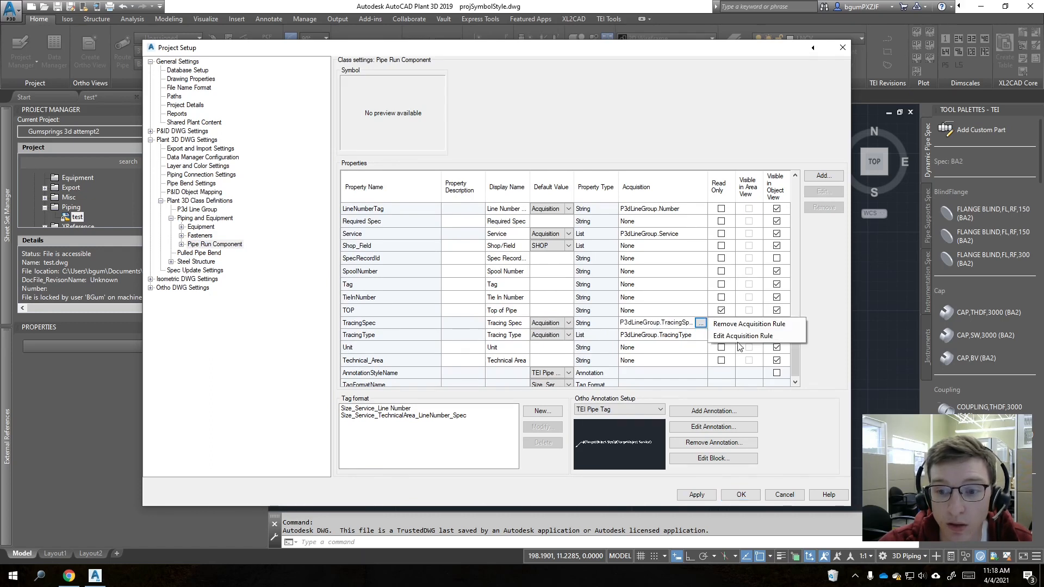
{"action": "left_click", "coordinate": [729, 325]}
{"action": "scroll", "coordinate": [669, 334], "scroll_direction": "down", "scroll_amount": 10}
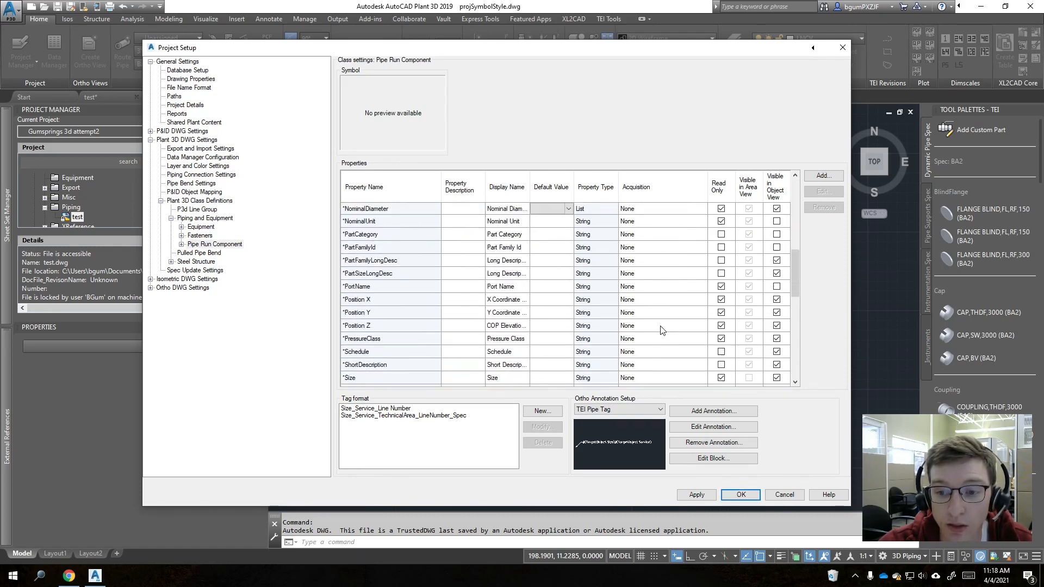
Step: Clear the default value of the TracingSpec property in the Pipe Run Component class
{"action": "left_click", "coordinate": [552, 324]}
{"action": "left_click", "coordinate": [597, 326]}
{"action": "left_click", "coordinate": [511, 325]}
{"action": "left_click", "coordinate": [555, 324]}
{"action": "left_click", "coordinate": [584, 326]}
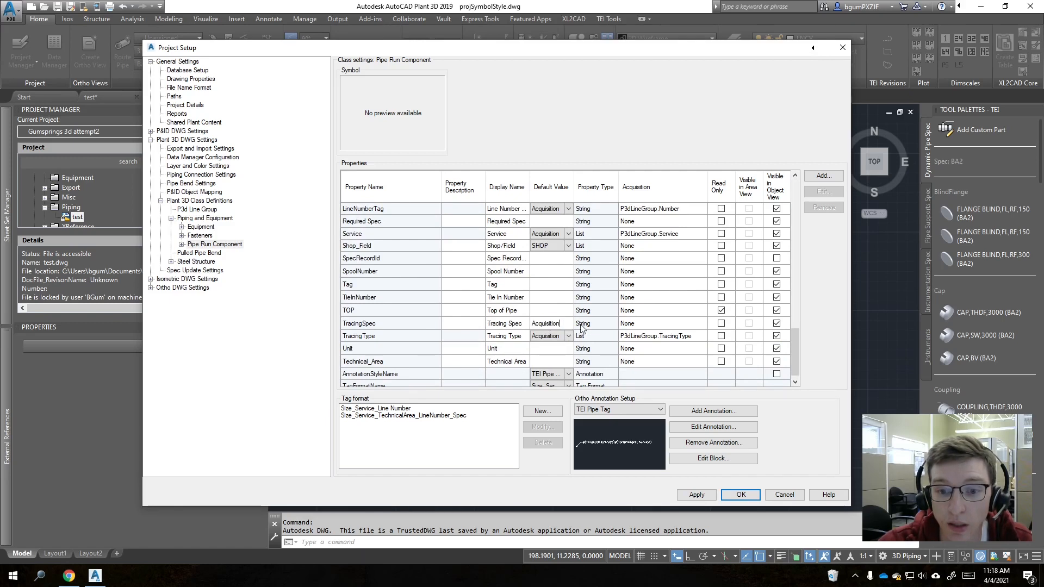
{"action": "left_click", "coordinate": [565, 323]}
{"action": "left_click", "coordinate": [598, 326]}
Step: Remove the acquisition rule from the TracingType property of the Pipe Run Component class
{"action": "left_click", "coordinate": [598, 336]}
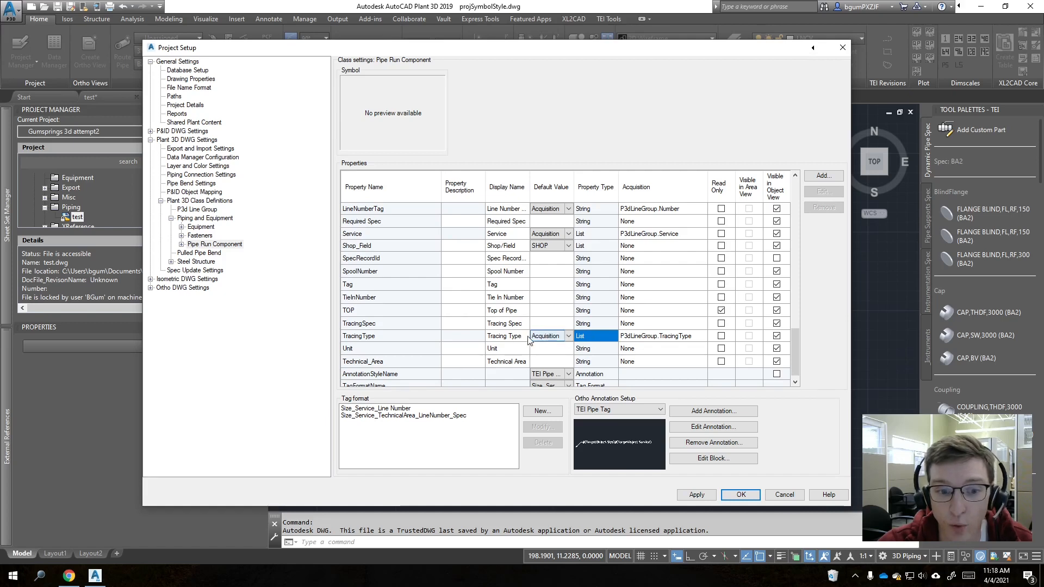
{"action": "left_click", "coordinate": [655, 338]}
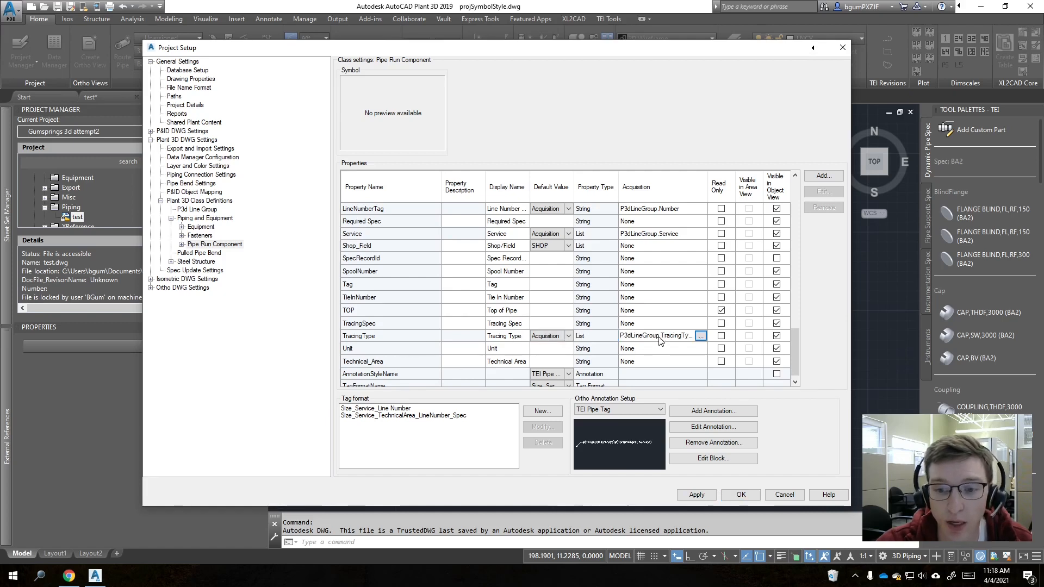
{"action": "left_click", "coordinate": [701, 337]}
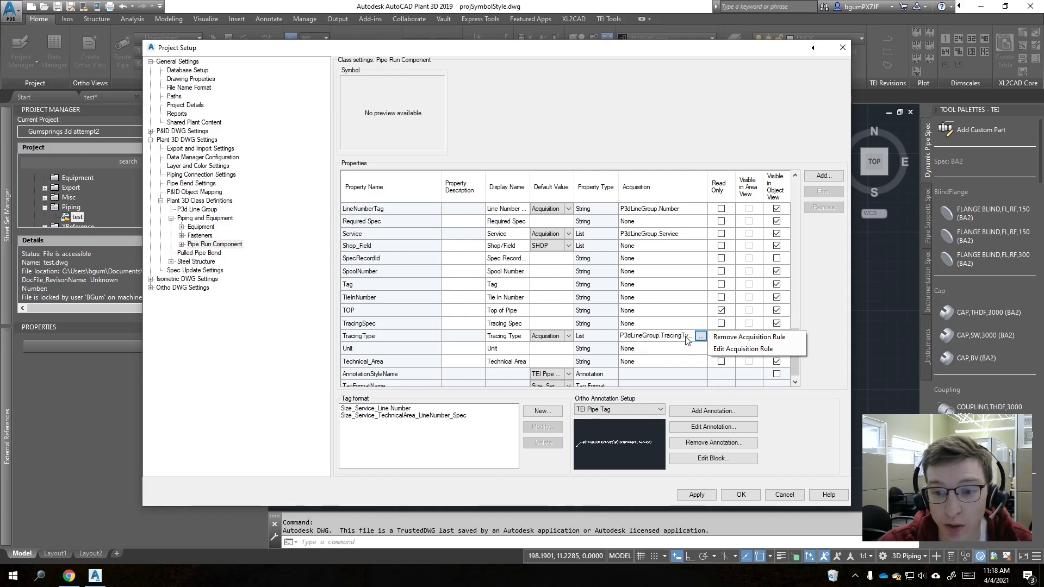
{"action": "left_click", "coordinate": [721, 337]}
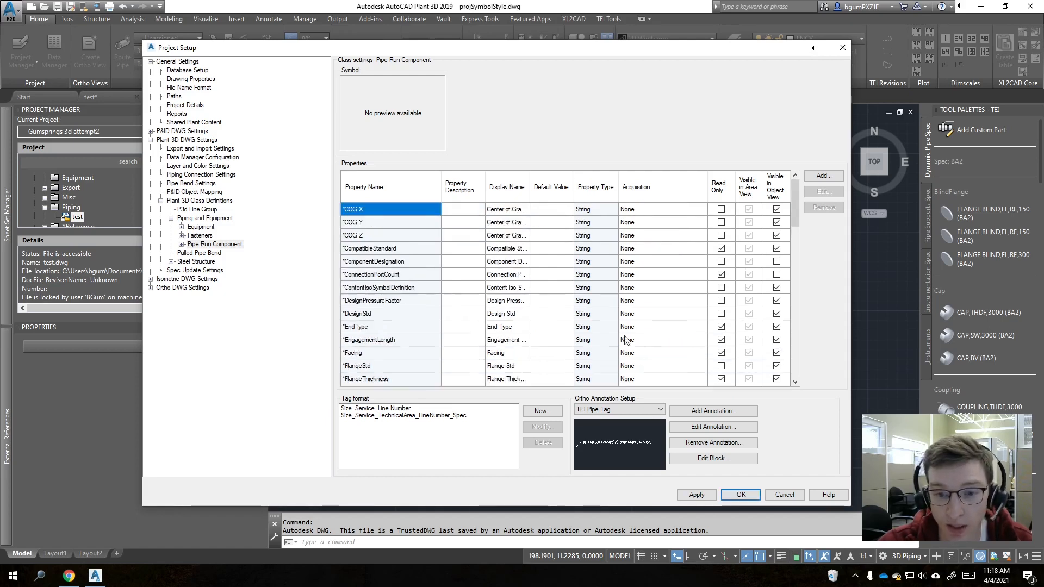
Step: Check the default value options, property type and acquisition setting of TracingType in the Pipe Run Component class
{"action": "scroll", "coordinate": [625, 340], "scroll_direction": "down", "scroll_amount": 10}
{"action": "left_click", "coordinate": [547, 337]}
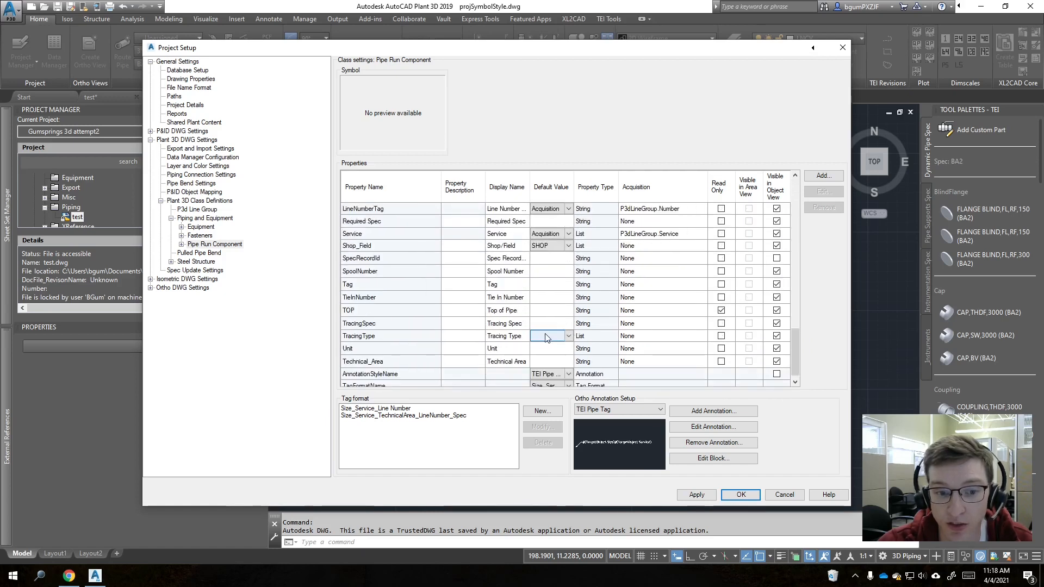
{"action": "left_click", "coordinate": [599, 337]}
{"action": "left_click", "coordinate": [569, 336]}
{"action": "left_click", "coordinate": [569, 336]}
{"action": "left_click", "coordinate": [601, 336]}
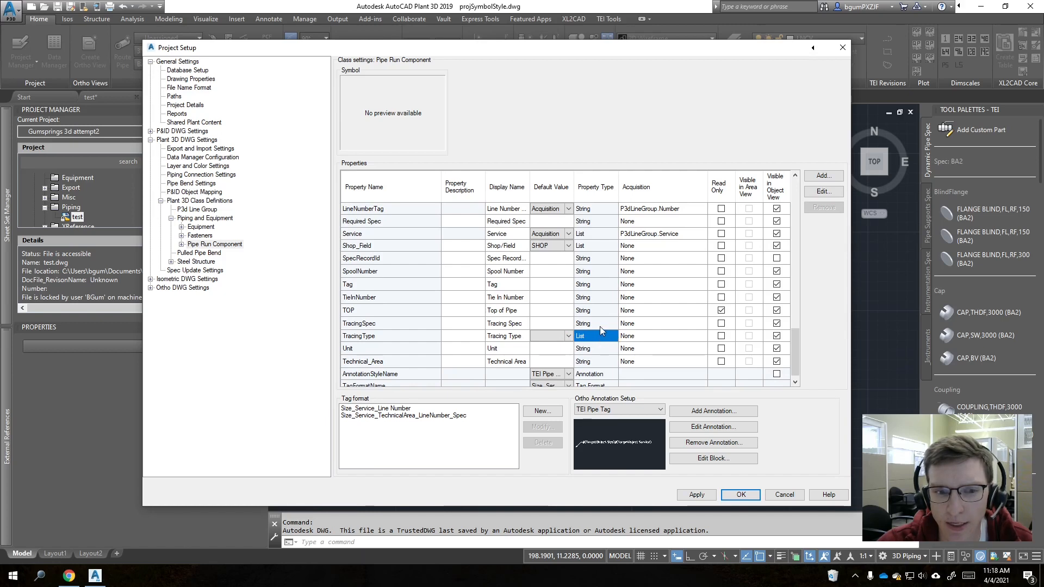
{"action": "left_click", "coordinate": [366, 335]}
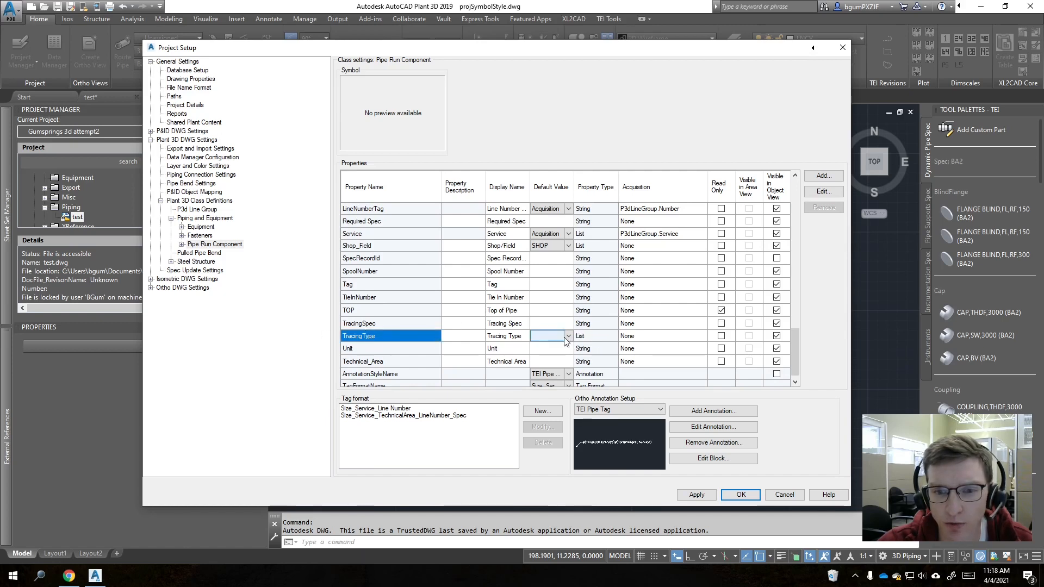
{"action": "left_click", "coordinate": [594, 337]}
{"action": "left_click", "coordinate": [647, 340]}
{"action": "left_click", "coordinate": [593, 337]}
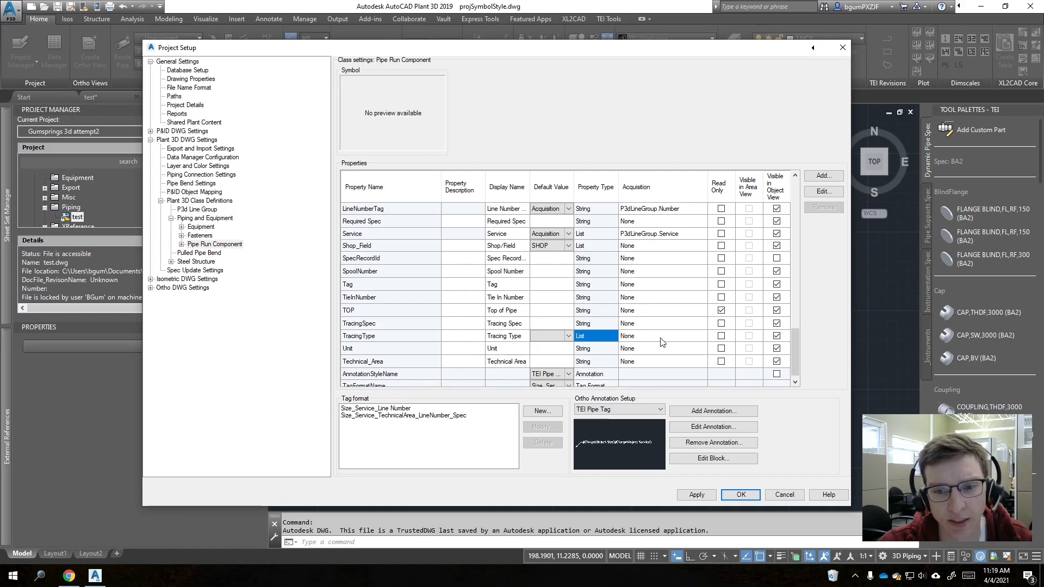
Step: Review the TracingSpec and TracingType properties of P3d Line Group and the Pipe Line Group mappings in P&ID Object Mapping
{"action": "left_click", "coordinate": [197, 209]}
{"action": "scroll", "coordinate": [526, 316], "scroll_direction": "down", "scroll_amount": 3}
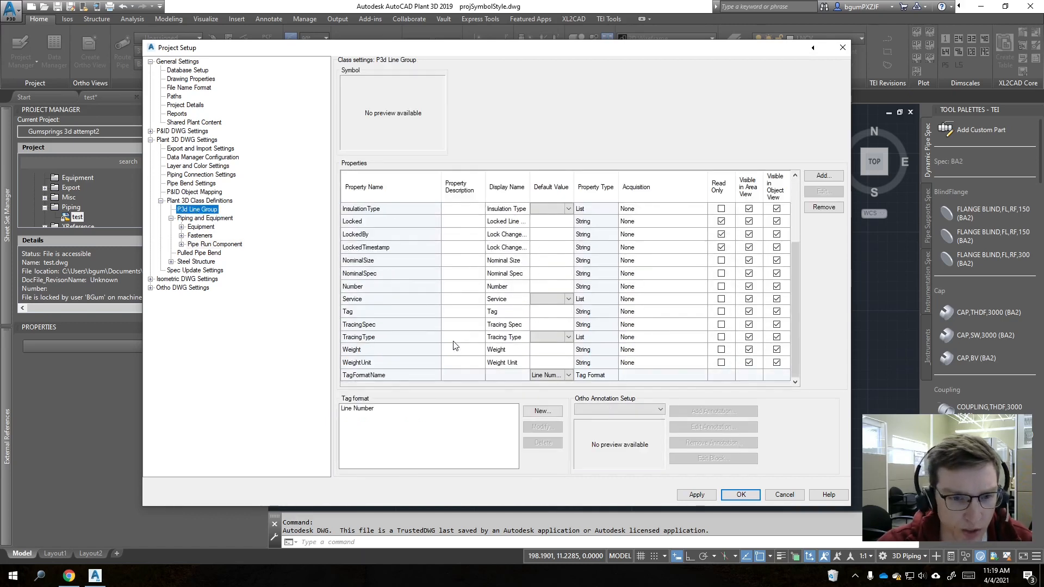
{"action": "left_click", "coordinate": [382, 327]}
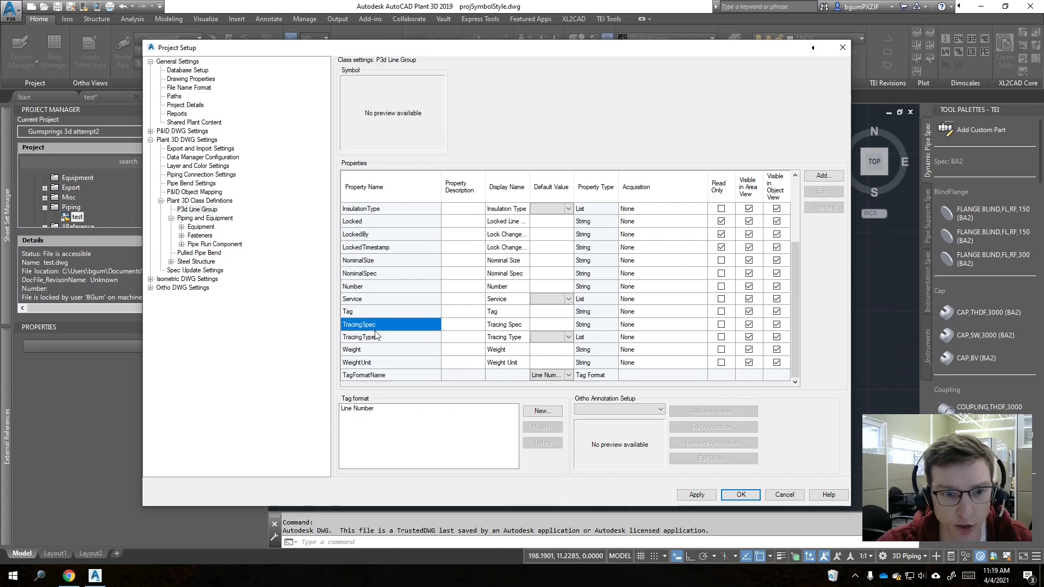
{"action": "left_click", "coordinate": [382, 339]}
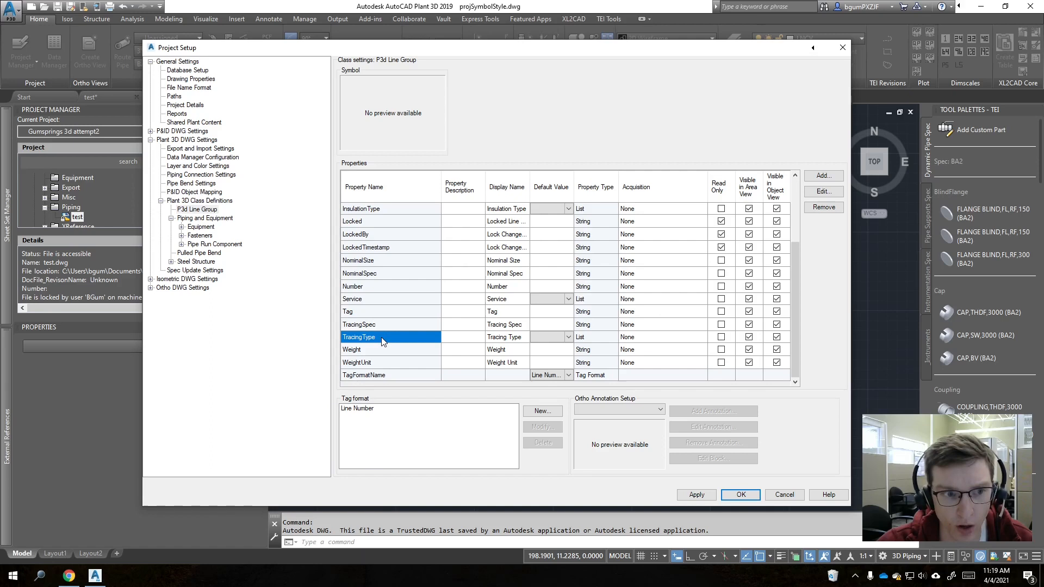
{"action": "left_click", "coordinate": [192, 194]}
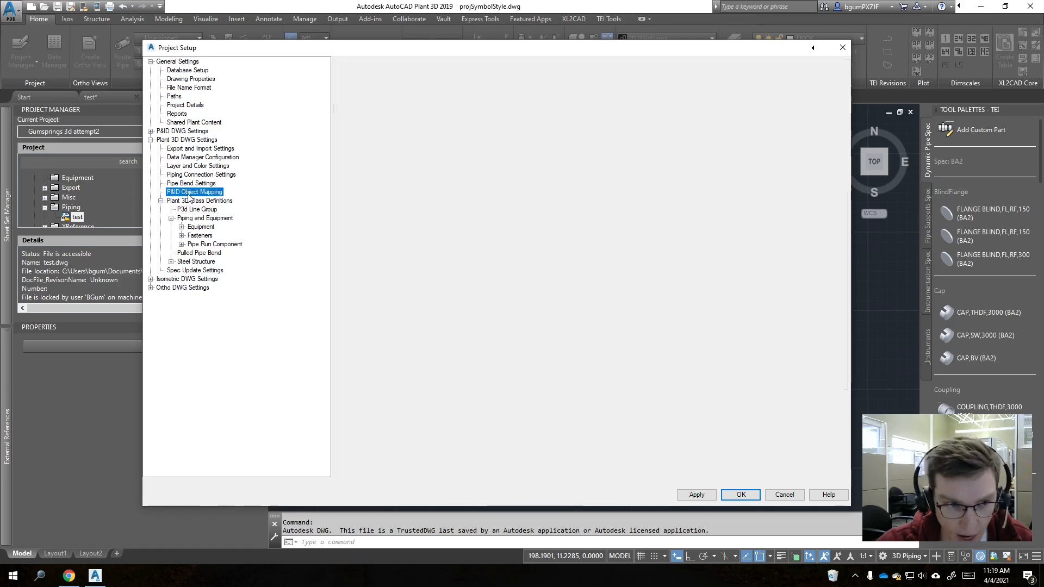
{"action": "left_click", "coordinate": [388, 211]}
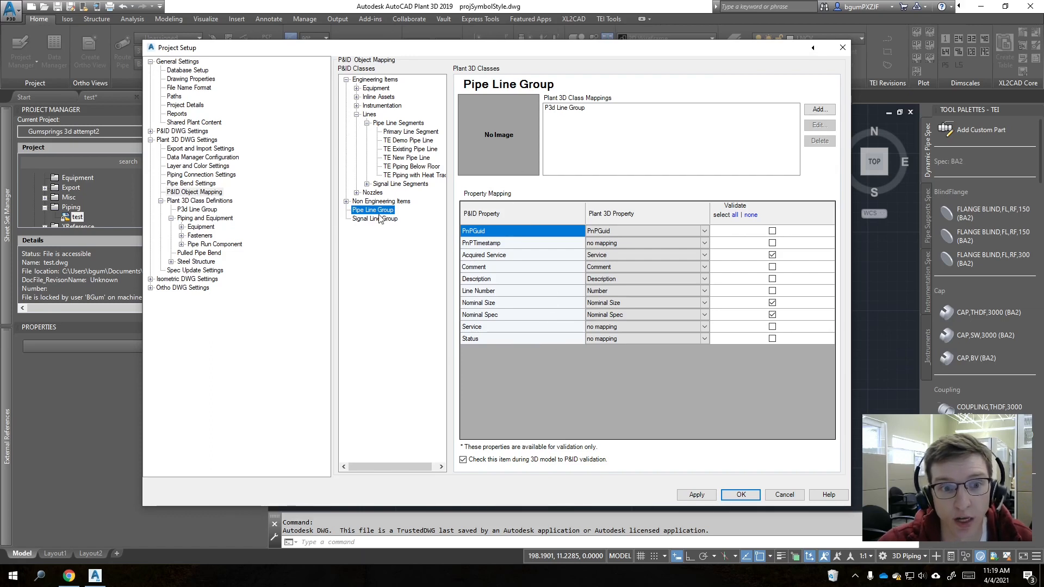
Step: Compare the P3d Line Group properties with the tracing properties of the Pipe Run Component class
{"action": "left_click", "coordinate": [184, 211]}
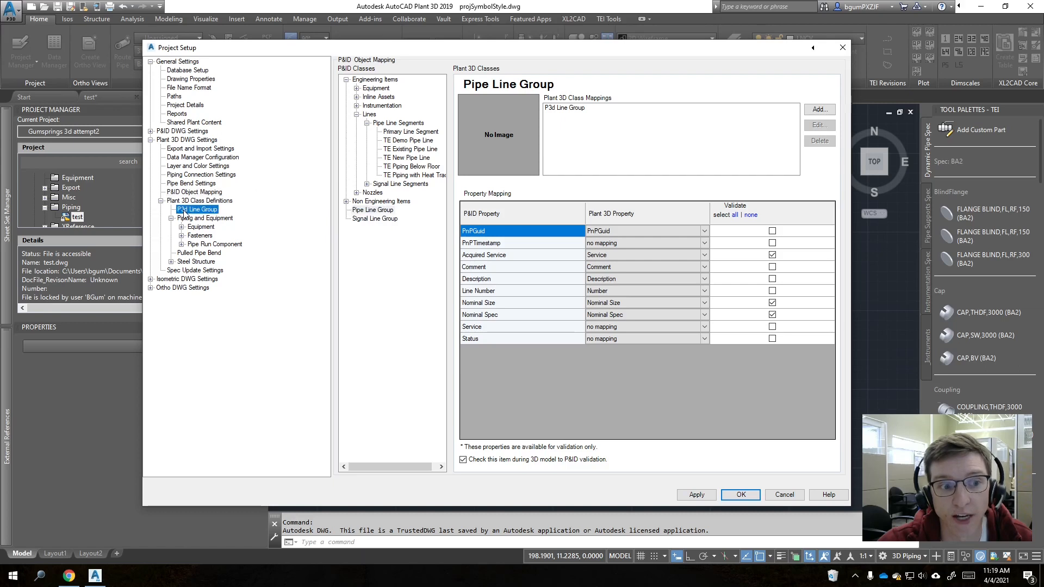
{"action": "scroll", "coordinate": [462, 234], "scroll_direction": "down", "scroll_amount": 4}
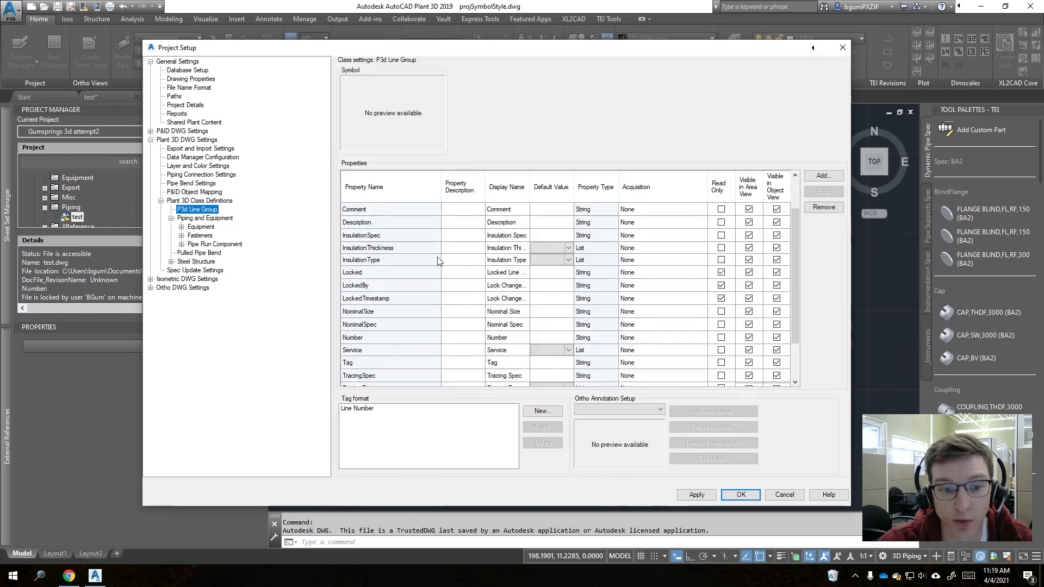
{"action": "left_click", "coordinate": [215, 244]}
{"action": "scroll", "coordinate": [398, 270], "scroll_direction": "down", "scroll_amount": 5}
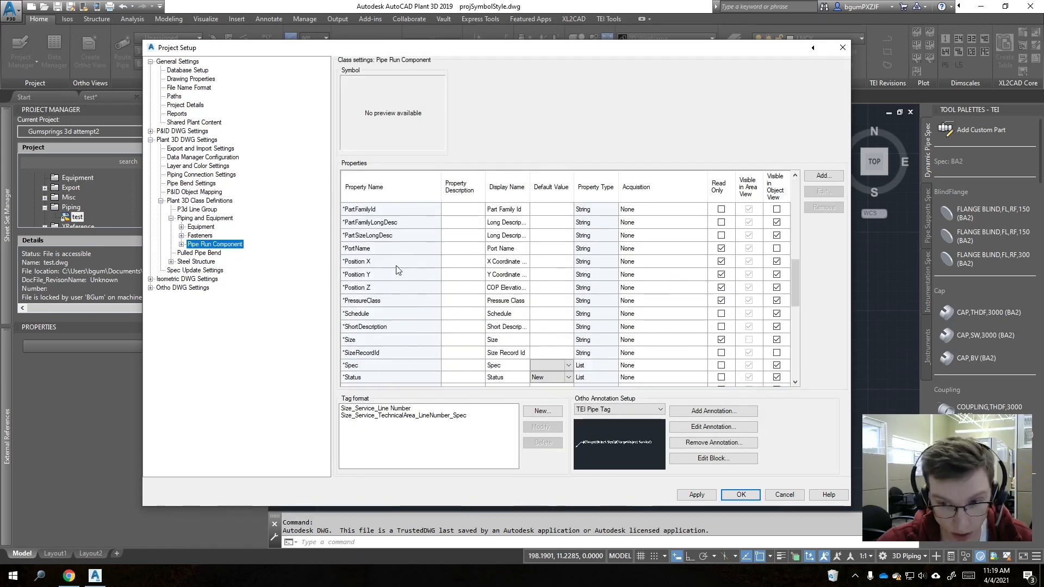
{"action": "scroll", "coordinate": [397, 270], "scroll_direction": "down", "scroll_amount": 5}
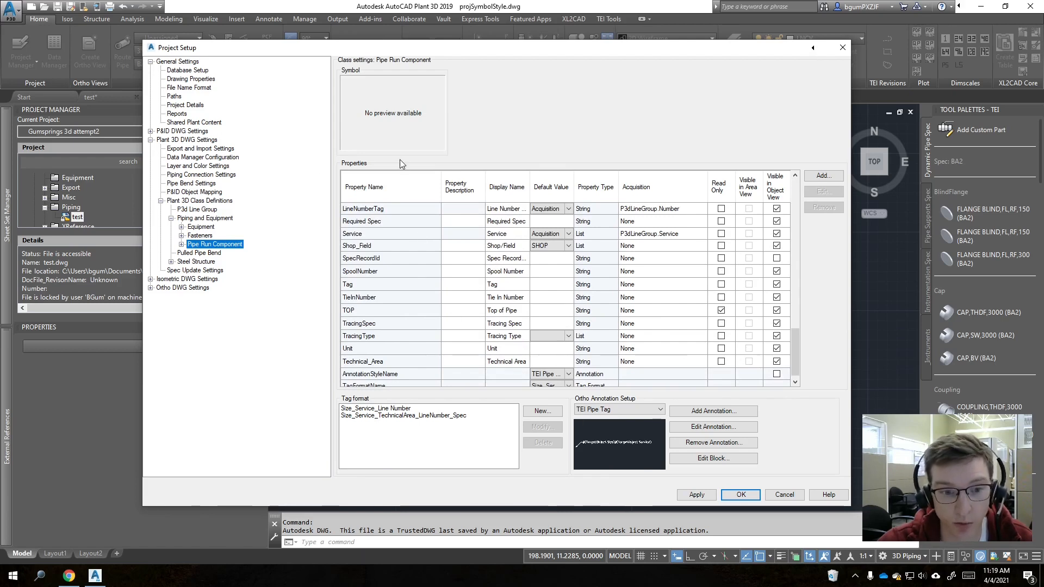
{"action": "scroll", "coordinate": [507, 210], "scroll_direction": "down", "scroll_amount": 1}
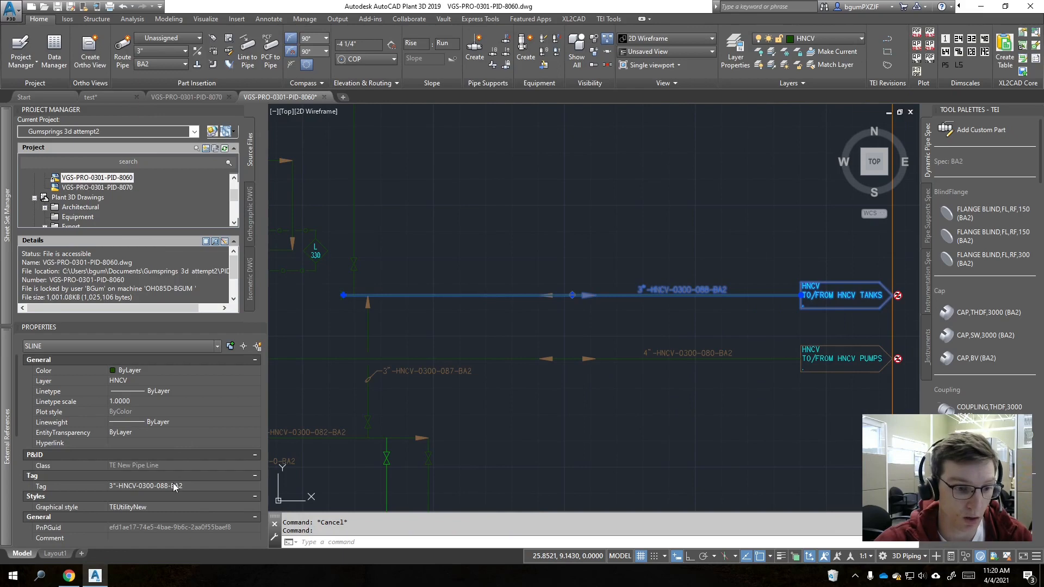
Step: Check the Tracing property and its options on P&ID pipe line 3"-HNCV-0300-088-BA2, deselect the line and save the drawing
{"action": "scroll", "coordinate": [173, 484], "scroll_direction": "down", "scroll_amount": 6}
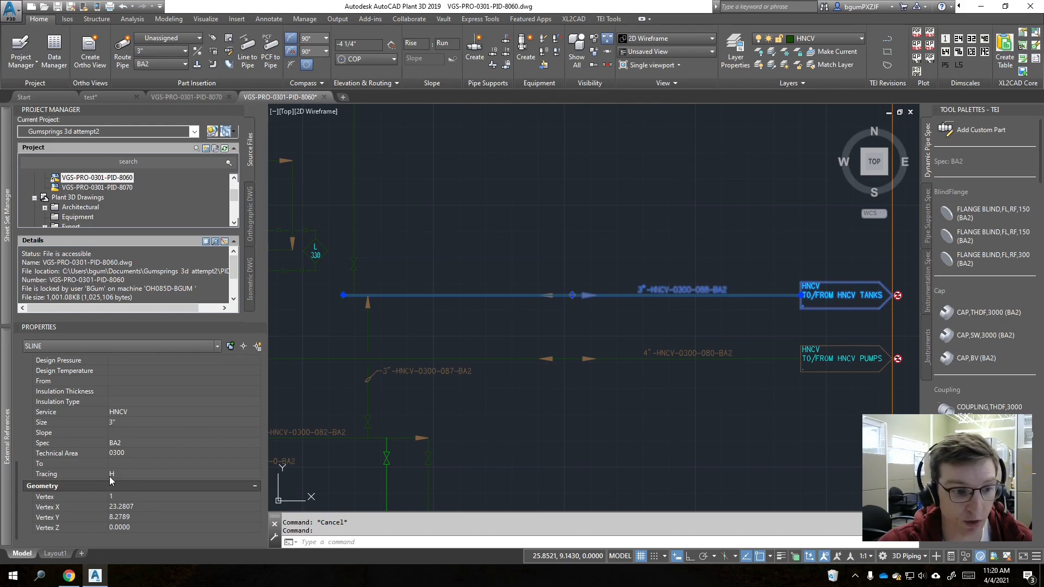
{"action": "left_click", "coordinate": [137, 473]}
{"action": "left_click", "coordinate": [259, 474]}
{"action": "left_click", "coordinate": [258, 474]}
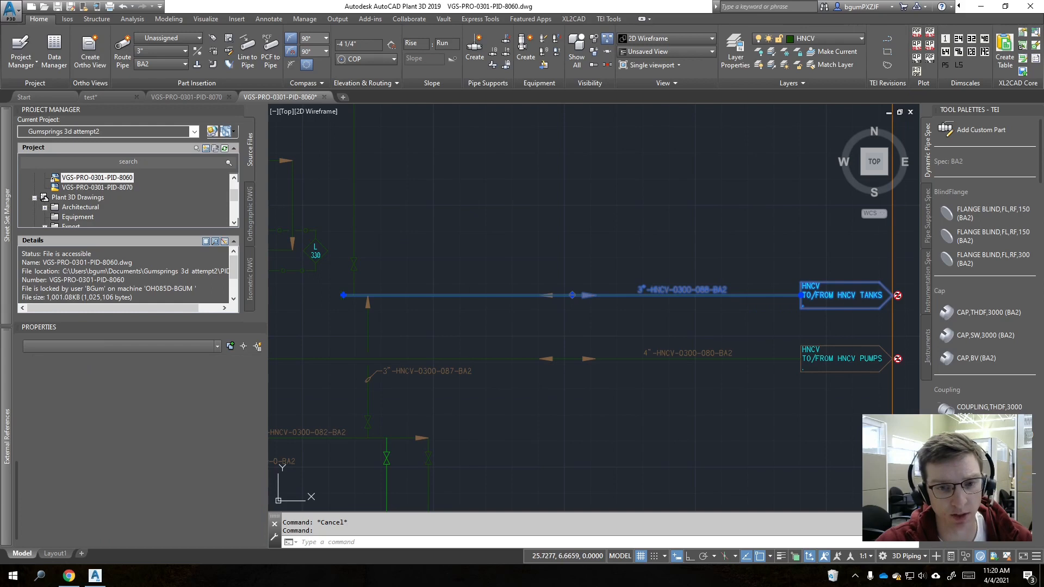
{"action": "key", "text": "Escape"}
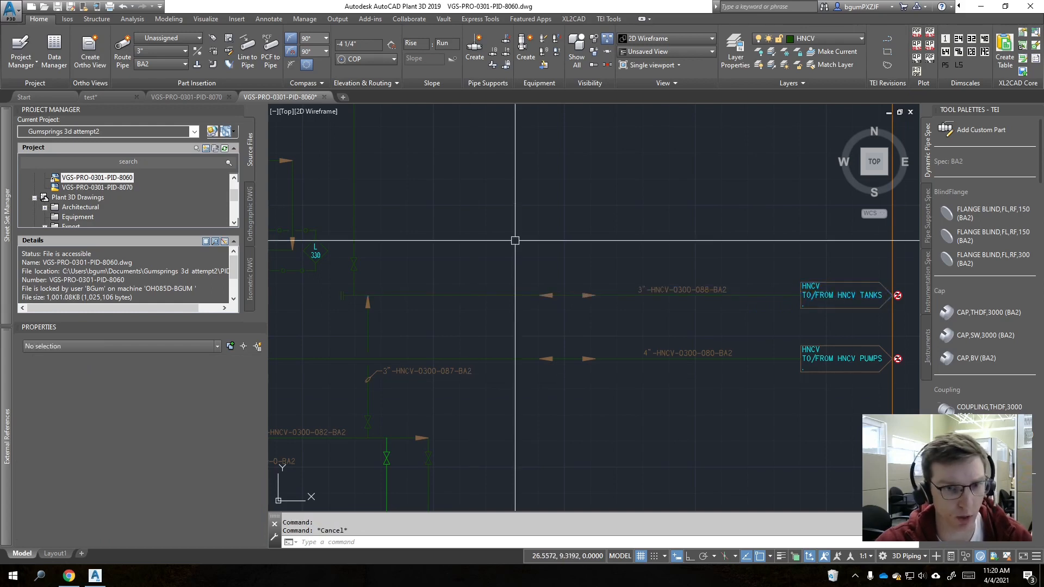
{"action": "key", "text": "ctrl+s"}
Step: In the test drawing, route a 3" BA2 pipe on line 088-HNCV about 370 units horizontally below the existing pipes, with a short upward leg
{"action": "left_click", "coordinate": [205, 97]}
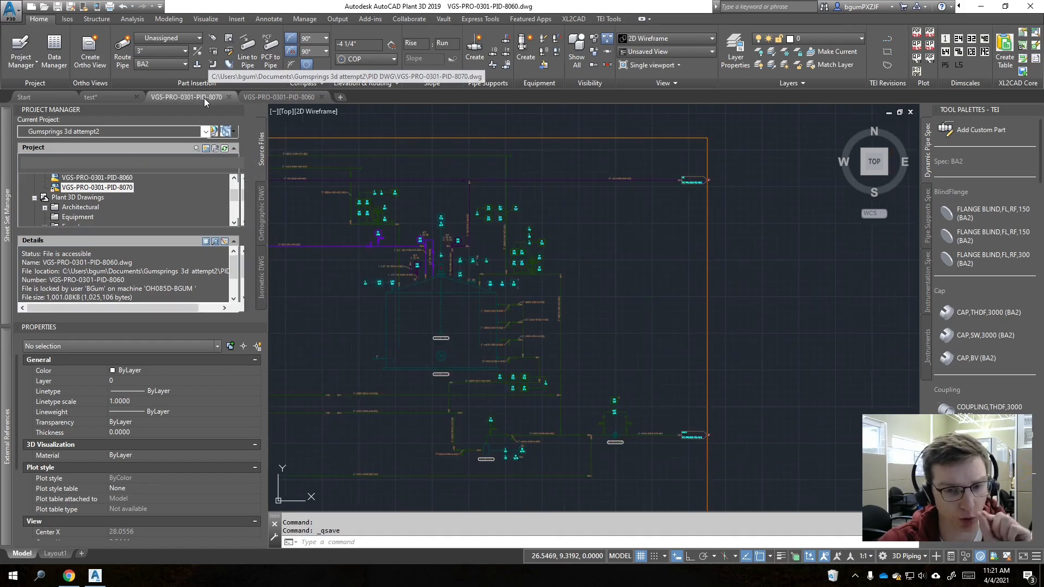
{"action": "left_click", "coordinate": [100, 97]}
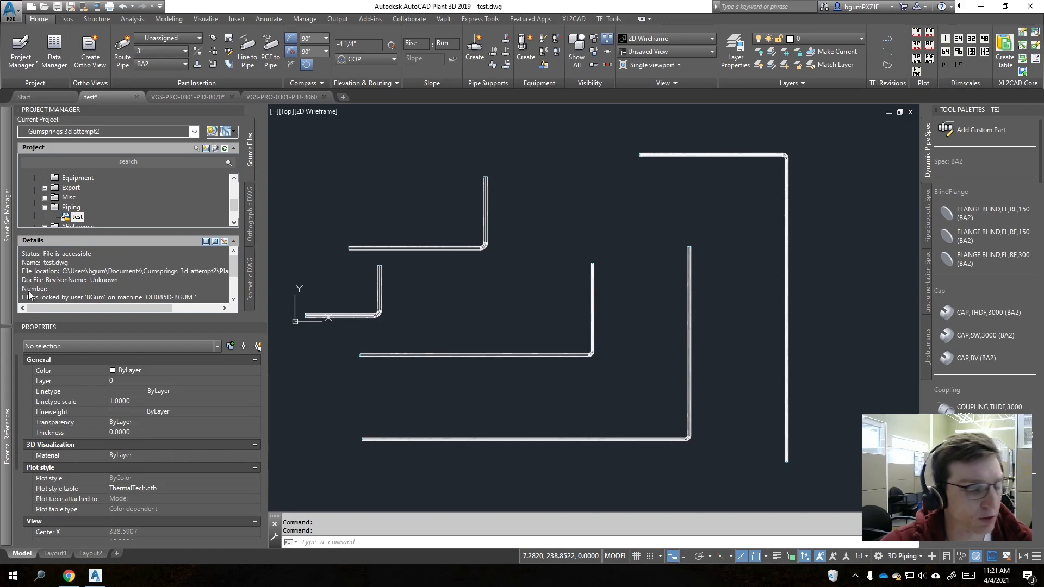
{"action": "key", "text": "Return"}
{"action": "middle_click_drag", "start_coordinate": [497, 402], "coordinate": [575, 244]}
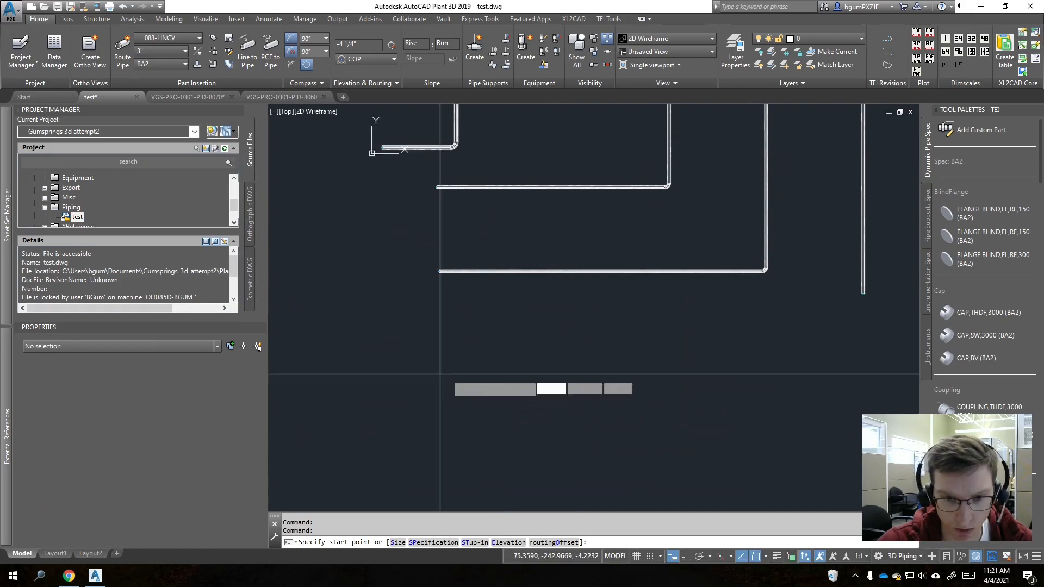
{"action": "left_click", "coordinate": [355, 371]}
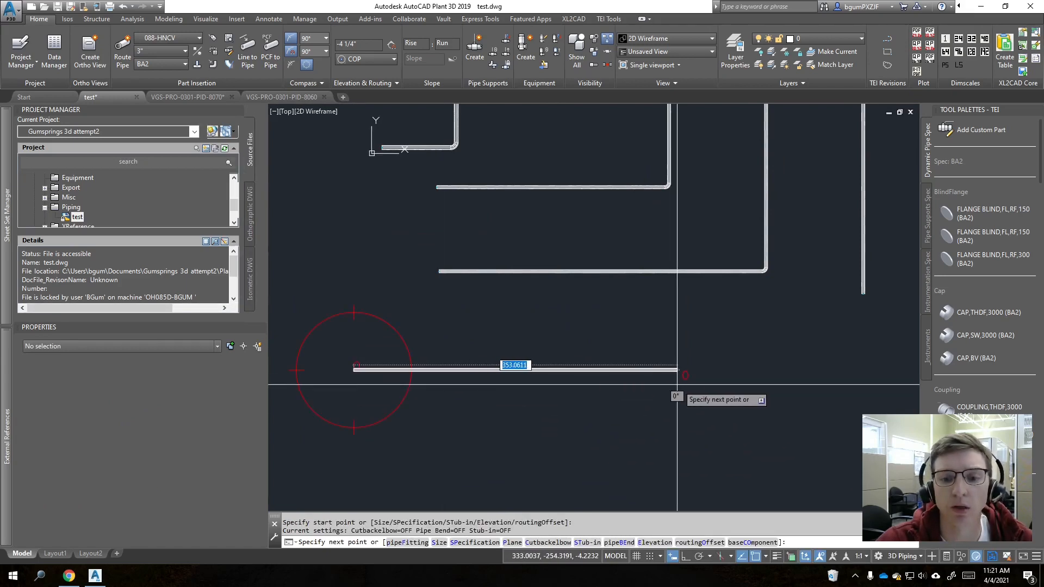
{"action": "left_click", "coordinate": [693, 371]}
{"action": "left_click", "coordinate": [694, 298]}
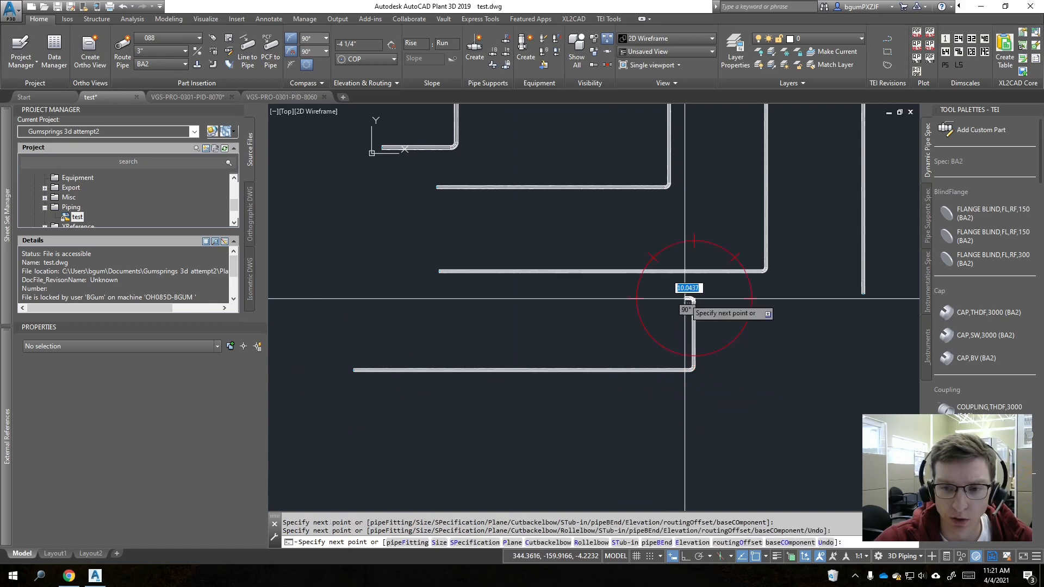
{"action": "key", "text": "Escape"}
Step: Select the horizontal run of the new pipe and examine its properties for the tracing, insulation and process line values
{"action": "left_click", "coordinate": [631, 370]}
{"action": "left_click", "coordinate": [625, 392]}
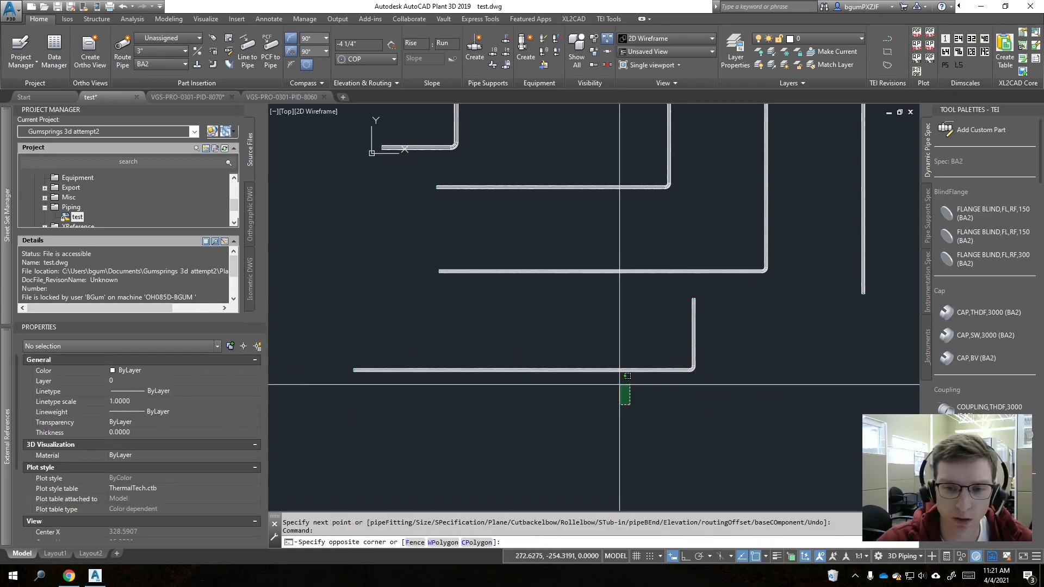
{"action": "left_click", "coordinate": [589, 349]}
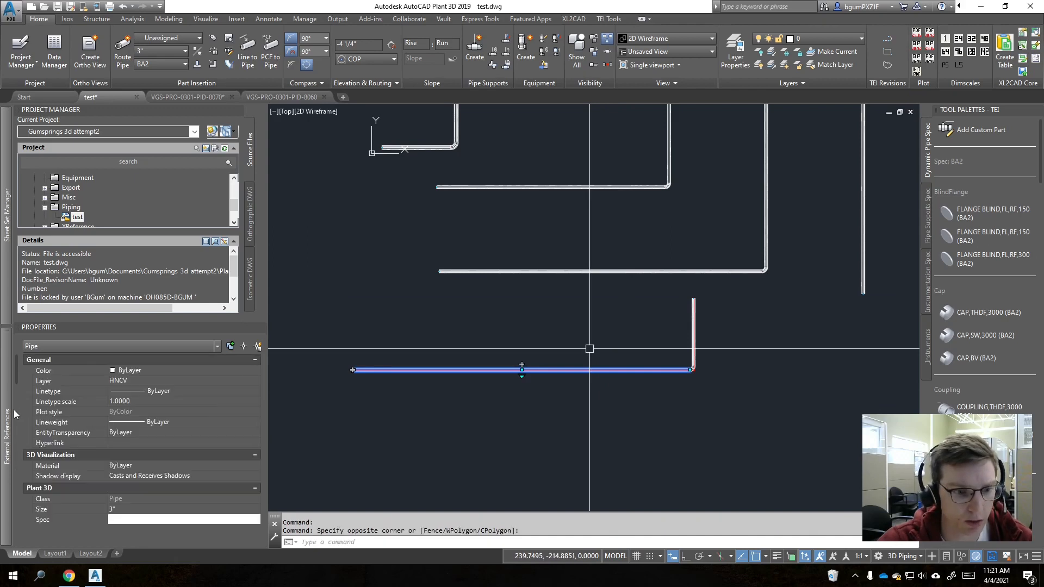
{"action": "scroll", "coordinate": [163, 459], "scroll_direction": "down", "scroll_amount": 5}
{"action": "scroll", "coordinate": [151, 420], "scroll_direction": "down", "scroll_amount": 6}
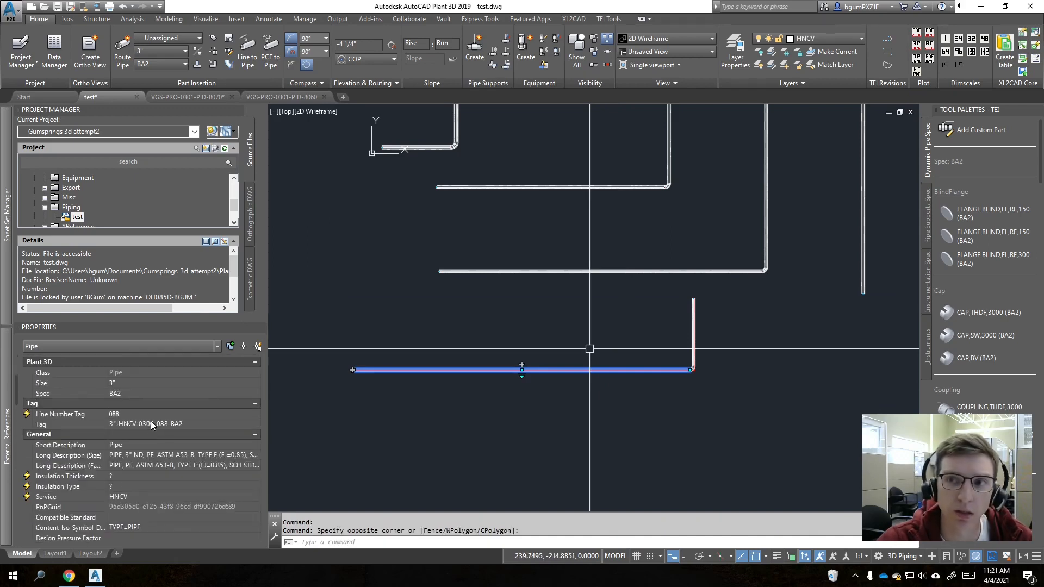
{"action": "scroll", "coordinate": [151, 423], "scroll_direction": "down", "scroll_amount": 3}
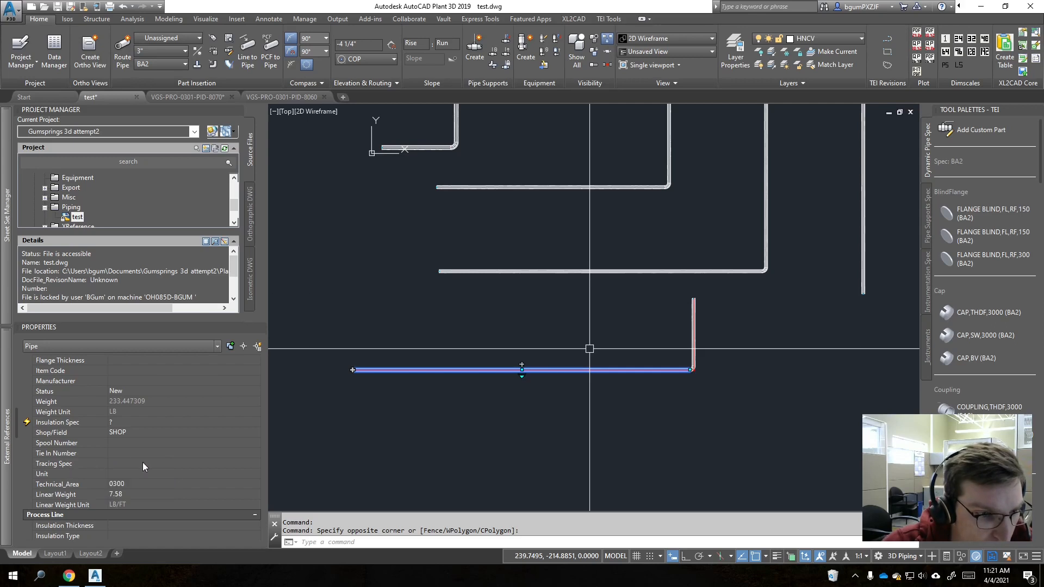
{"action": "scroll", "coordinate": [157, 468], "scroll_direction": "up", "scroll_amount": 5}
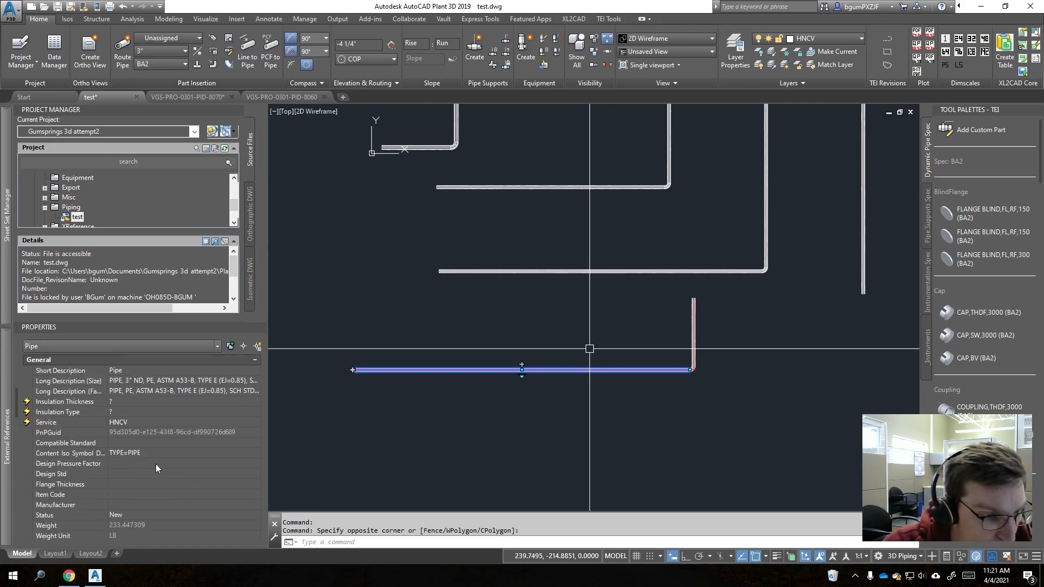
{"action": "scroll", "coordinate": [156, 464], "scroll_direction": "down", "scroll_amount": 5}
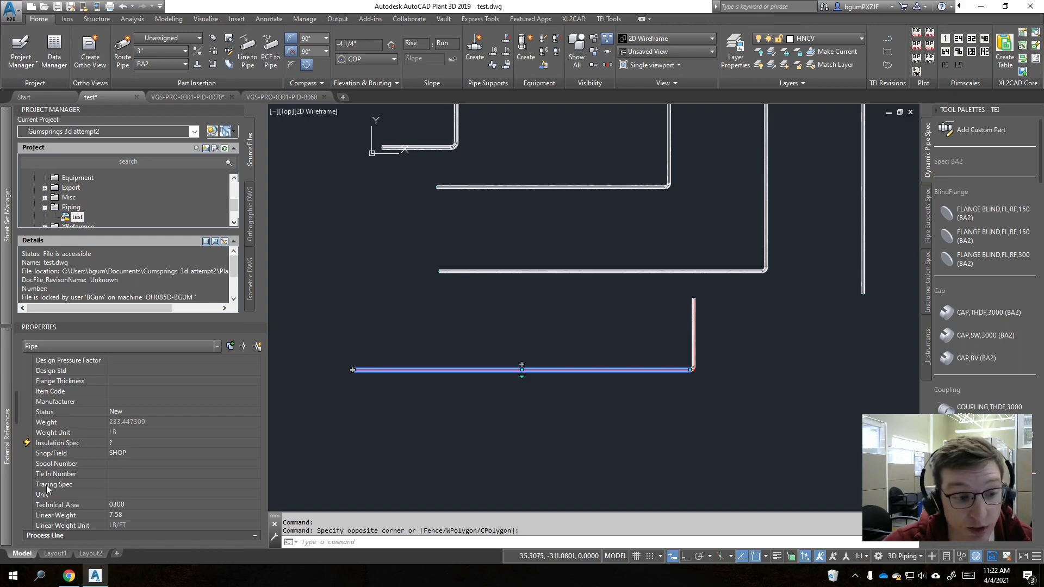
{"action": "scroll", "coordinate": [63, 455], "scroll_direction": "down", "scroll_amount": 10}
{"action": "scroll", "coordinate": [63, 455], "scroll_direction": "down", "scroll_amount": 6}
{"action": "scroll", "coordinate": [63, 454], "scroll_direction": "up", "scroll_amount": 8}
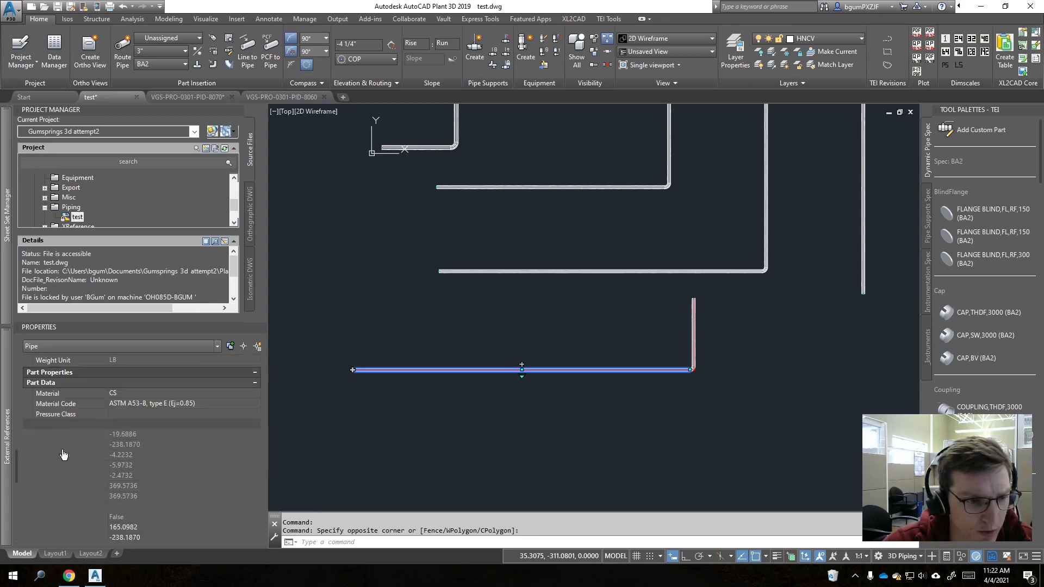
{"action": "left_click", "coordinate": [256, 444]}
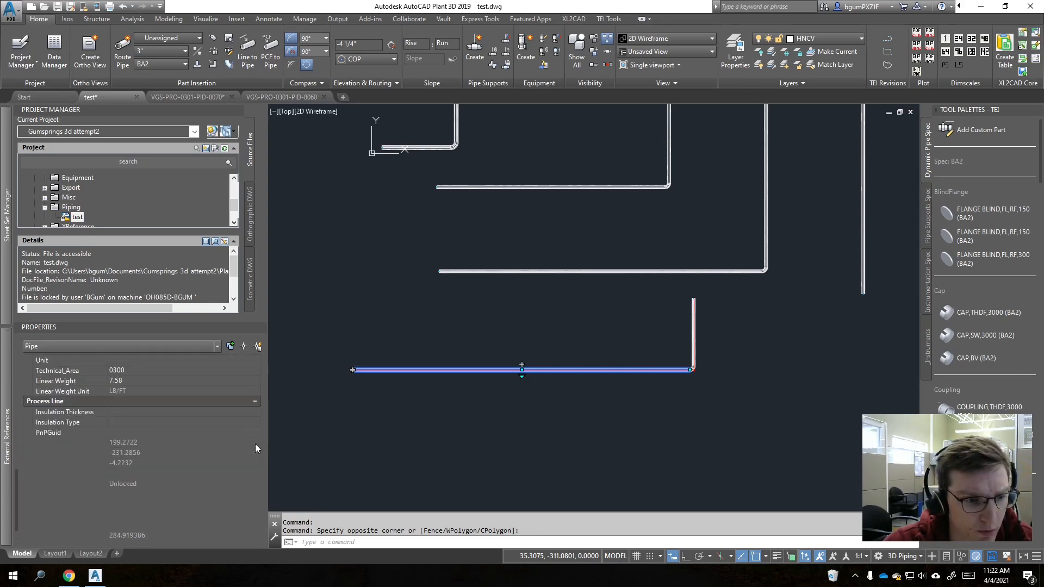
Step: Review the selected pipe's tag, insulation, tracing and process line properties once more
{"action": "scroll", "coordinate": [227, 411], "scroll_direction": "down", "scroll_amount": 2}
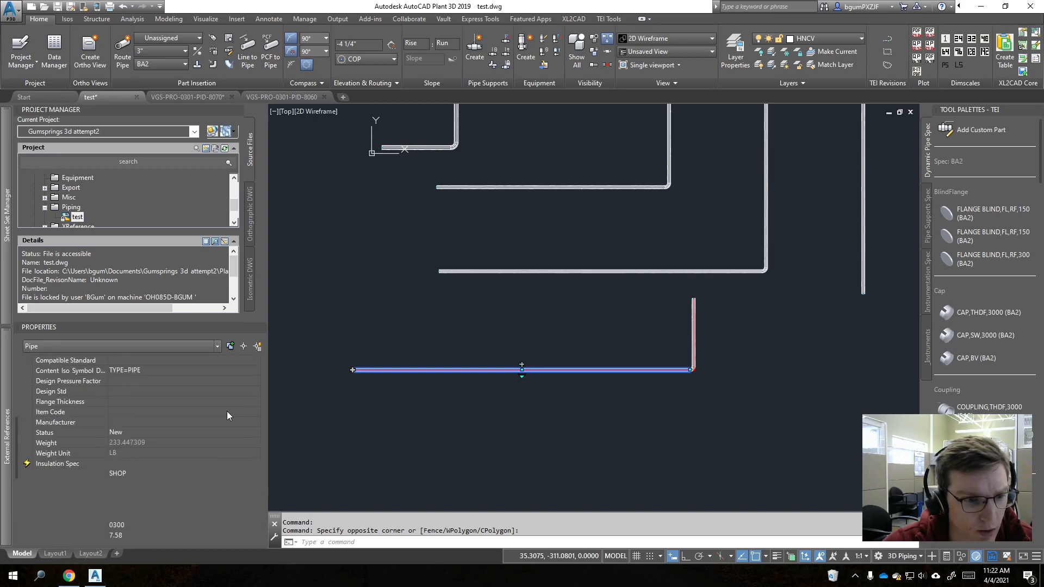
{"action": "scroll", "coordinate": [227, 412], "scroll_direction": "up", "scroll_amount": 2}
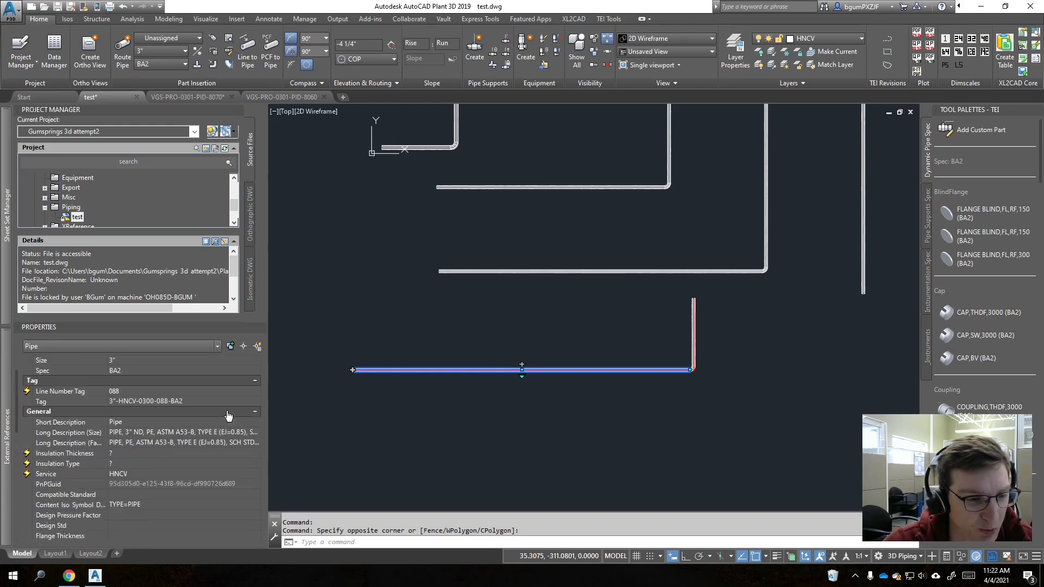
{"action": "scroll", "coordinate": [220, 425], "scroll_direction": "up", "scroll_amount": 2}
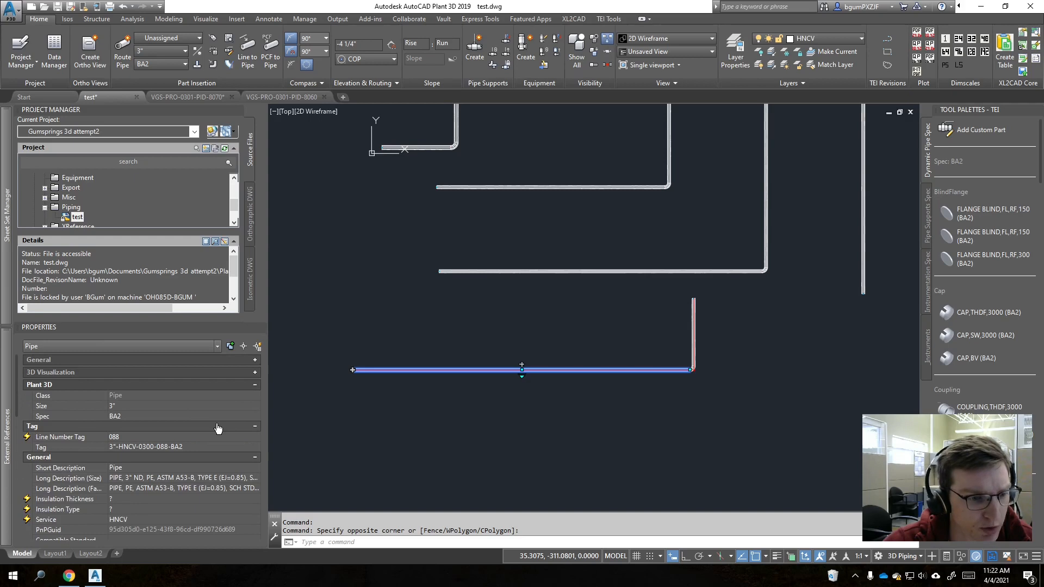
{"action": "scroll", "coordinate": [217, 429], "scroll_direction": "down", "scroll_amount": 1}
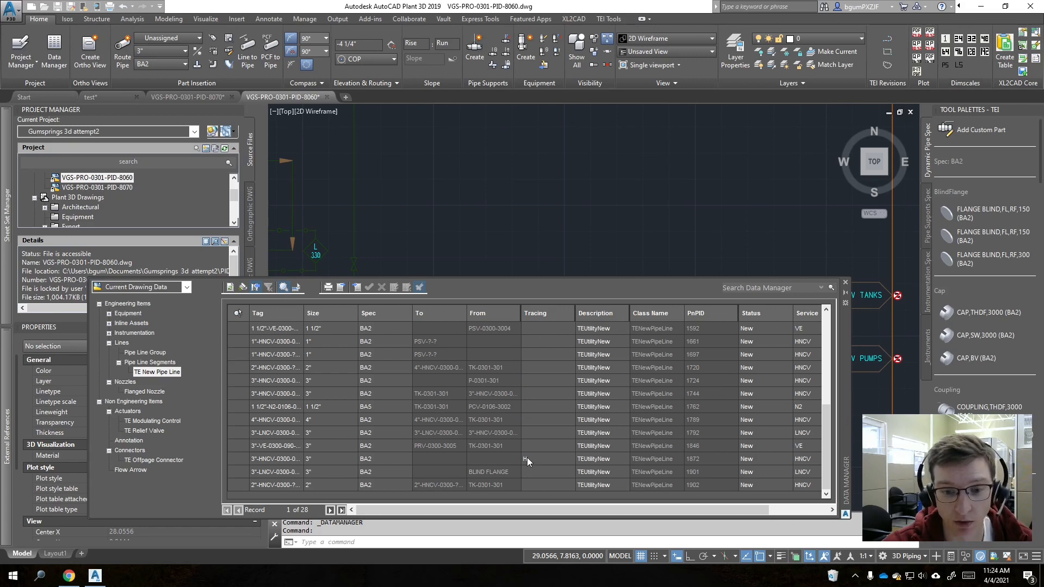
Step: View the Pipe Line Group records of the VGS-PRO-0301-PID-8060 drawing in the Data Manager with blank columns shown
{"action": "left_click", "coordinate": [144, 353]}
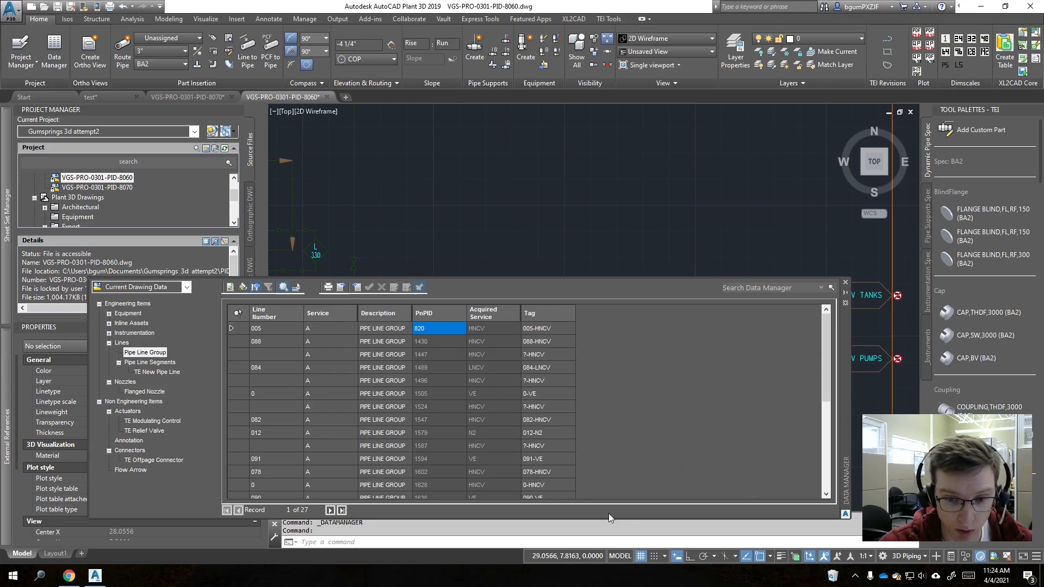
{"action": "left_click", "coordinate": [256, 291]}
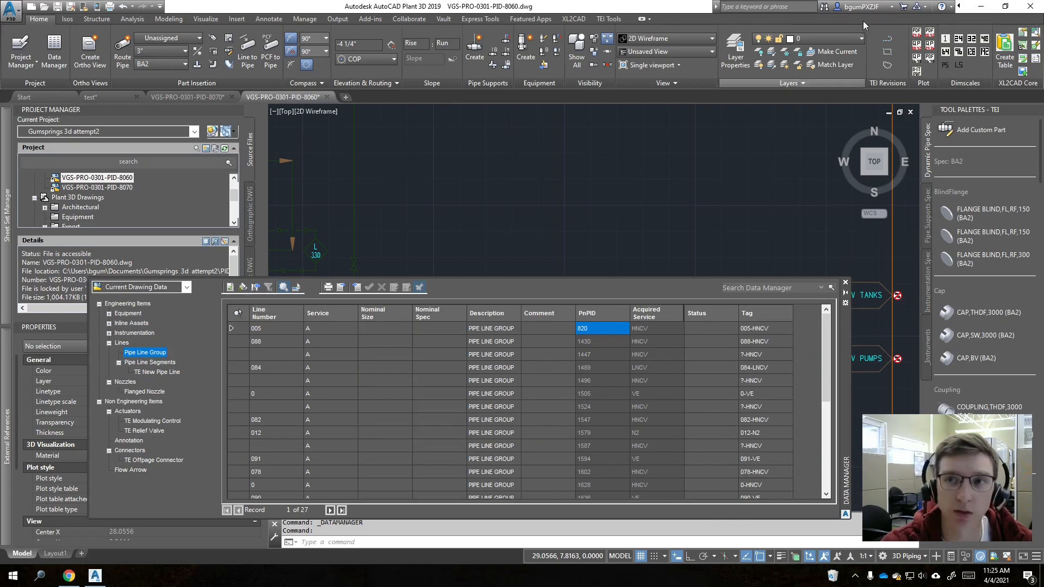
Step: In the test drawing, examine the tracing properties of the horizontal LNCV pipe on line 083 and check its Tracing Type field
{"action": "key", "text": "ctrl+Tab"}
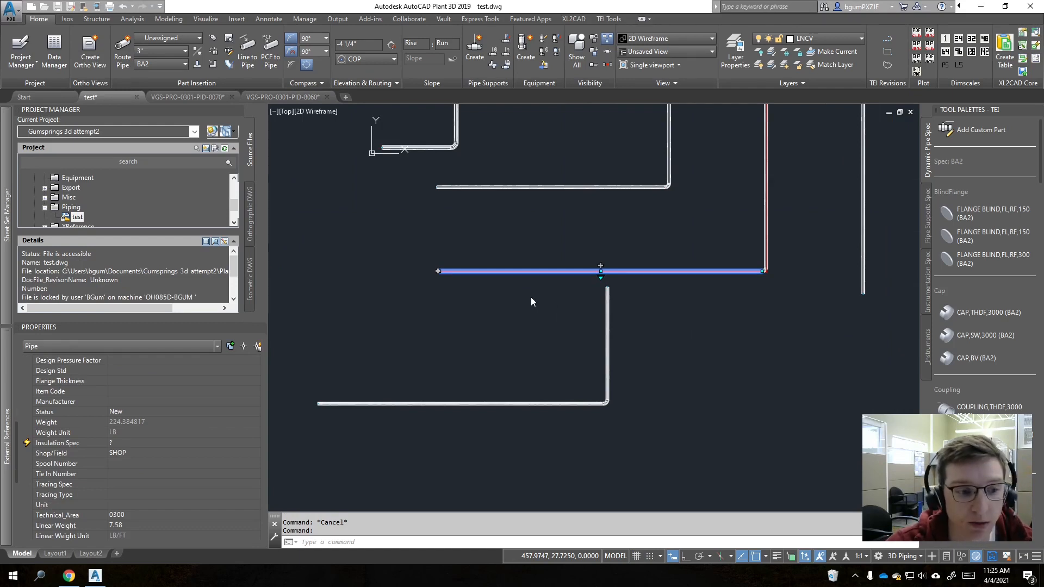
{"action": "scroll", "coordinate": [223, 379], "scroll_direction": "up", "scroll_amount": 6}
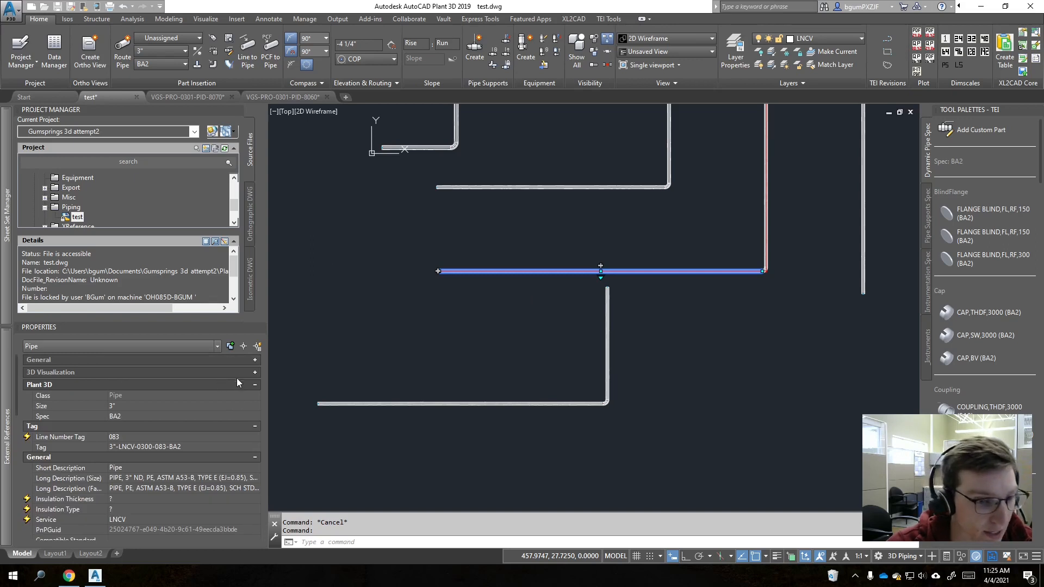
{"action": "scroll", "coordinate": [236, 422], "scroll_direction": "down", "scroll_amount": 3}
{"action": "scroll", "coordinate": [236, 422], "scroll_direction": "down", "scroll_amount": 4}
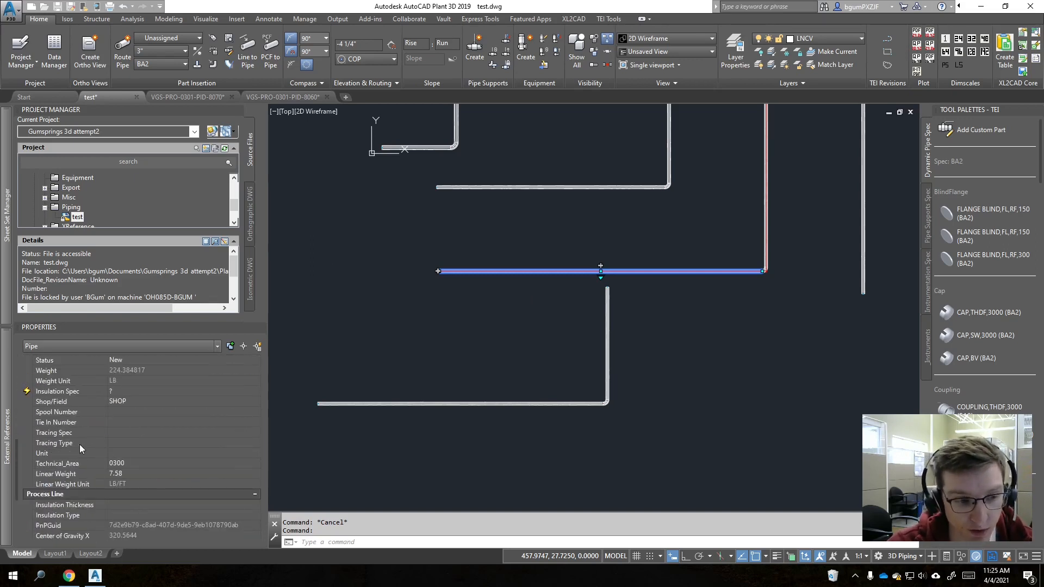
{"action": "left_click", "coordinate": [120, 443]}
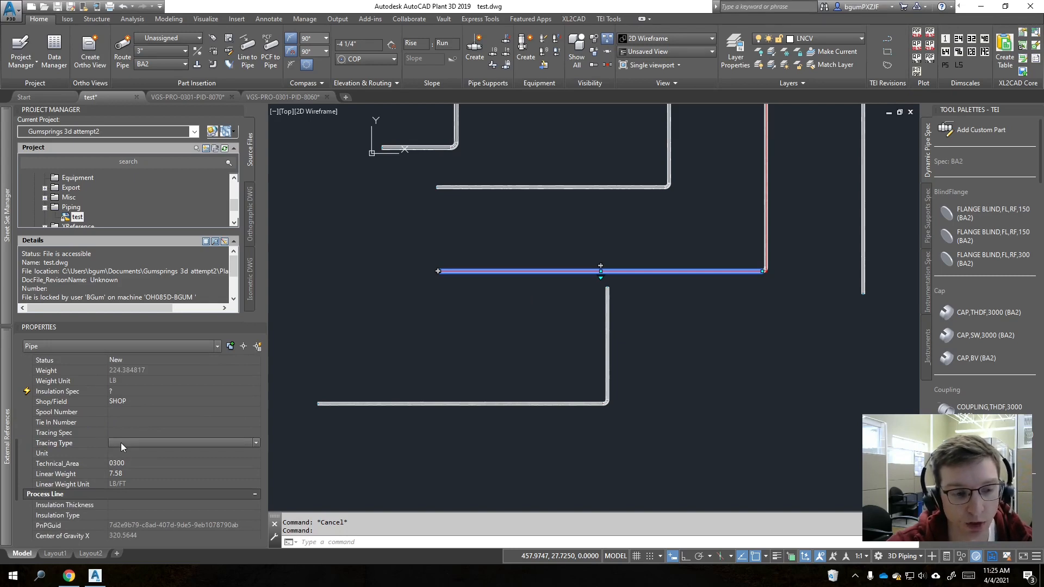
{"action": "left_click", "coordinate": [121, 443]}
{"action": "left_click", "coordinate": [120, 443]}
{"action": "left_click", "coordinate": [121, 443]}
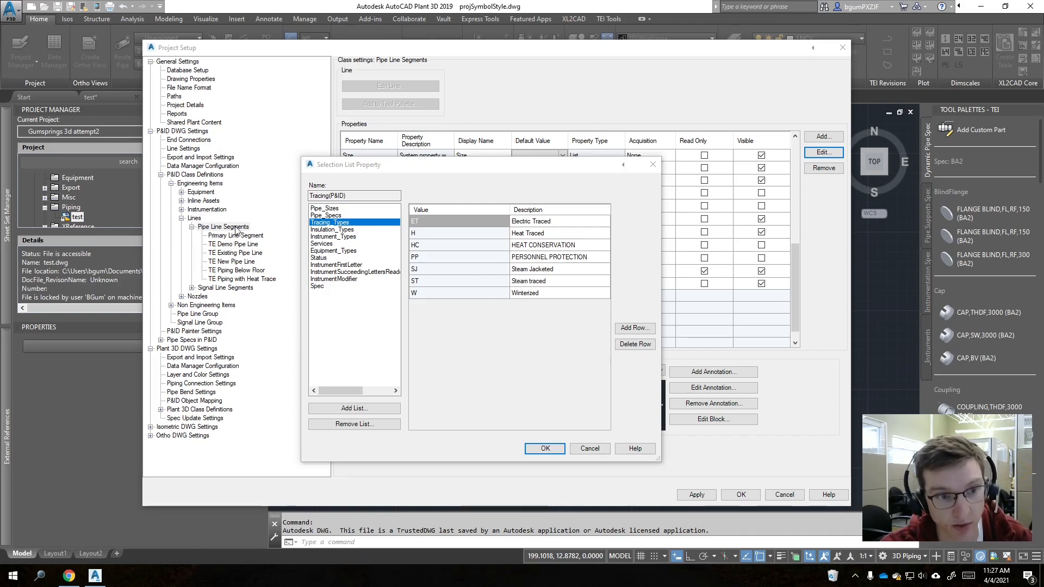
Step: Inspect the Tracing_Types selection list of the P&ID Tracing property and capture a screenshot of its dialog
{"action": "left_click_drag", "start_coordinate": [316, 168], "coordinate": [0, 100]}
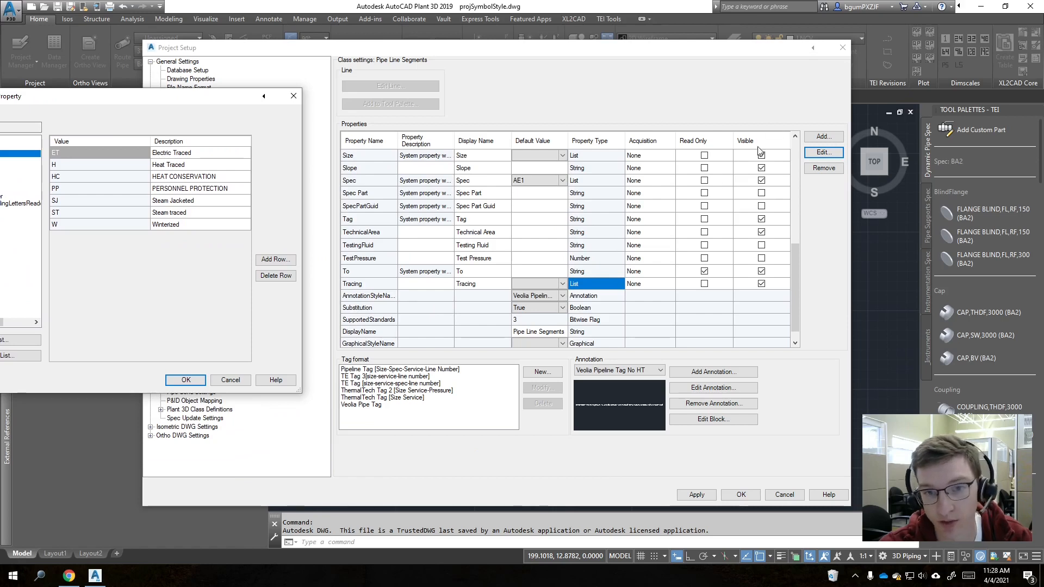
{"action": "left_click_drag", "start_coordinate": [228, 100], "coordinate": [584, 128]}
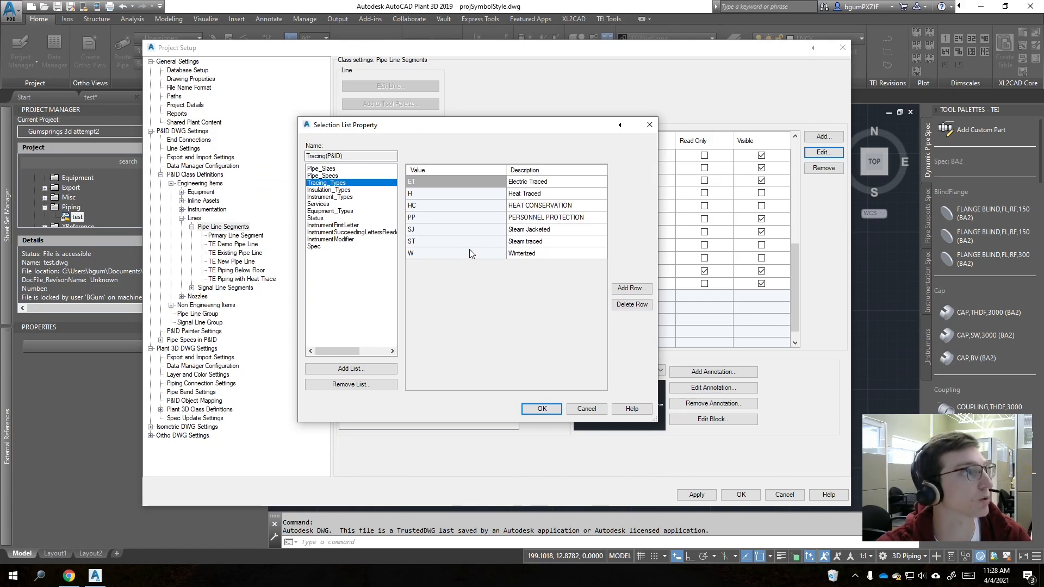
{"action": "key", "text": "Print"}
{"action": "left_click_drag", "start_coordinate": [668, 441], "coordinate": [295, 114]}
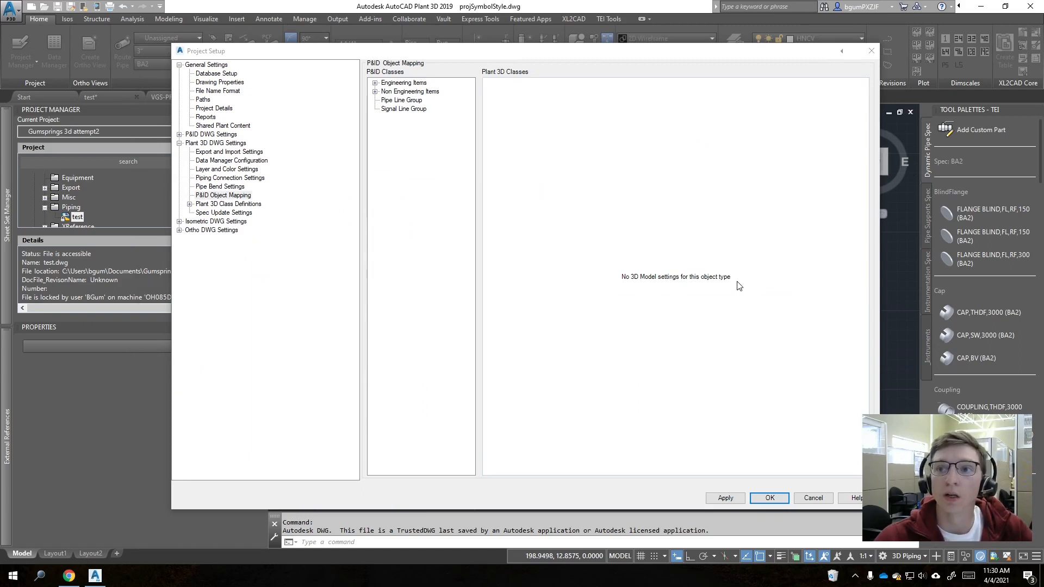
Step: In the P&ID object mapping, review how the TE New Pipe Line properties, including Tracing, map to the Plant 3D Pipe properties
{"action": "left_click", "coordinate": [205, 196]}
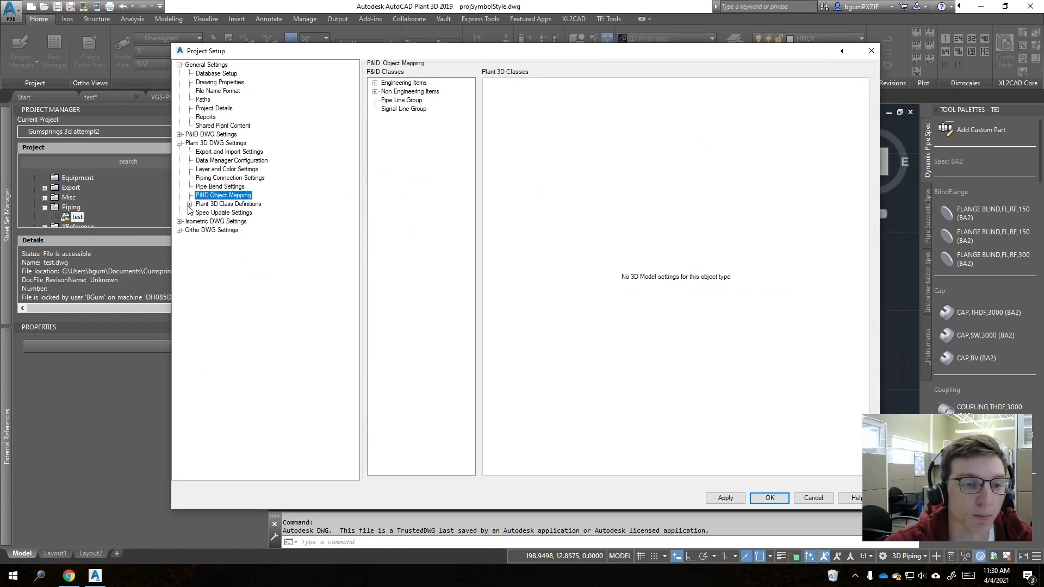
{"action": "left_click", "coordinate": [189, 204]}
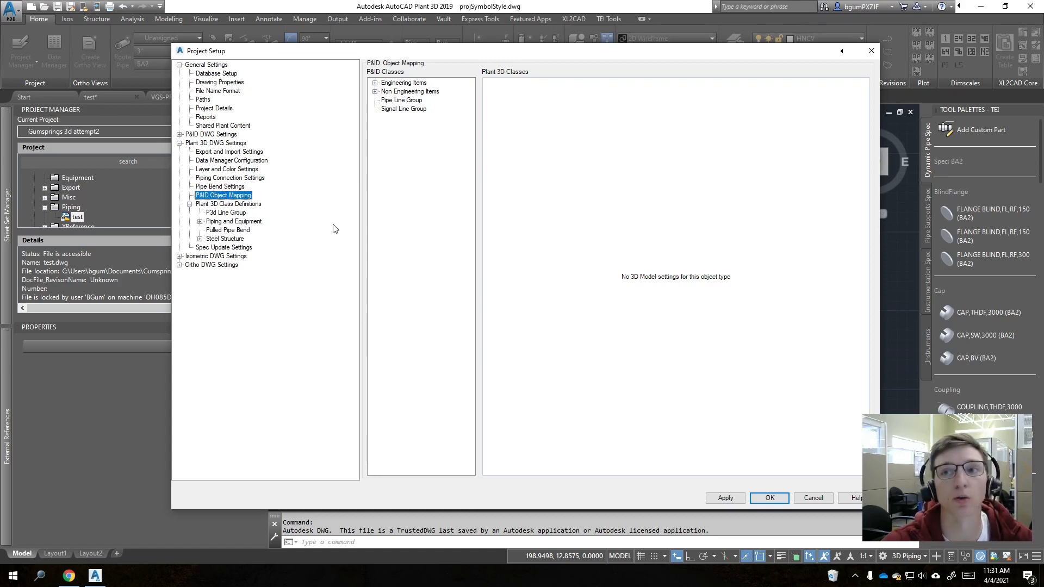
{"action": "left_click", "coordinate": [200, 221]}
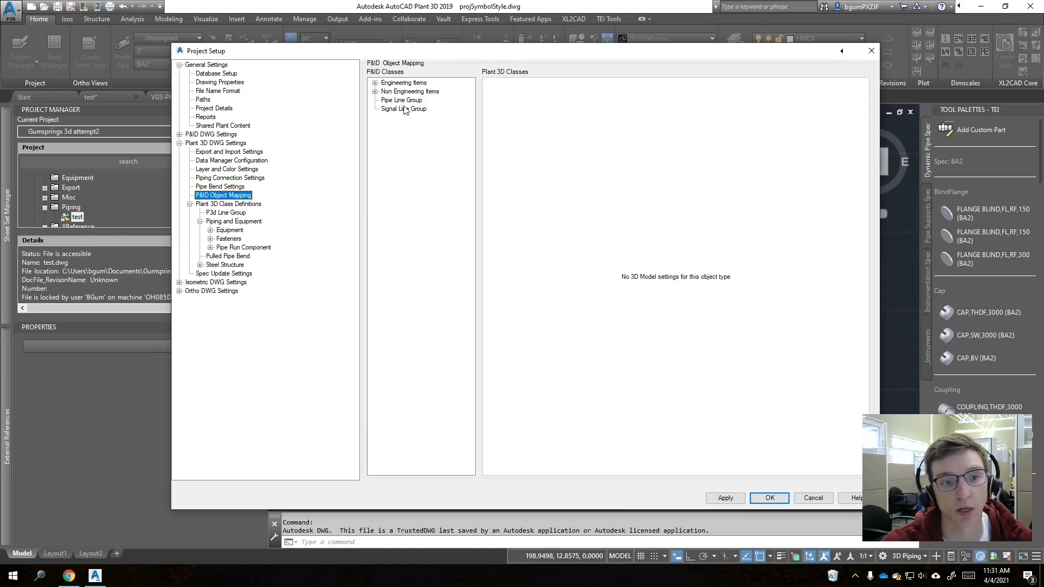
{"action": "left_click", "coordinate": [375, 83]}
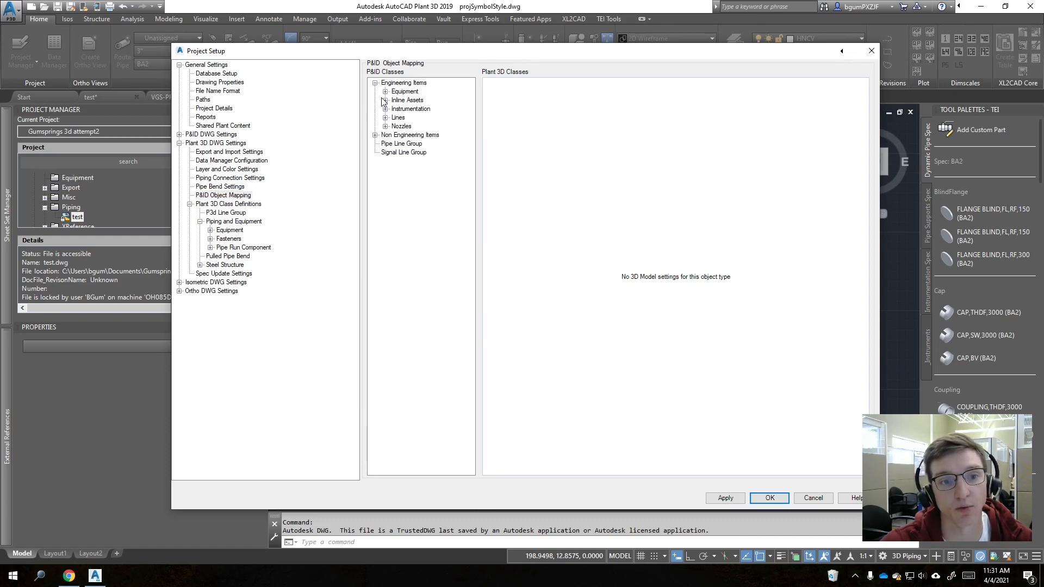
{"action": "left_click", "coordinate": [385, 118]}
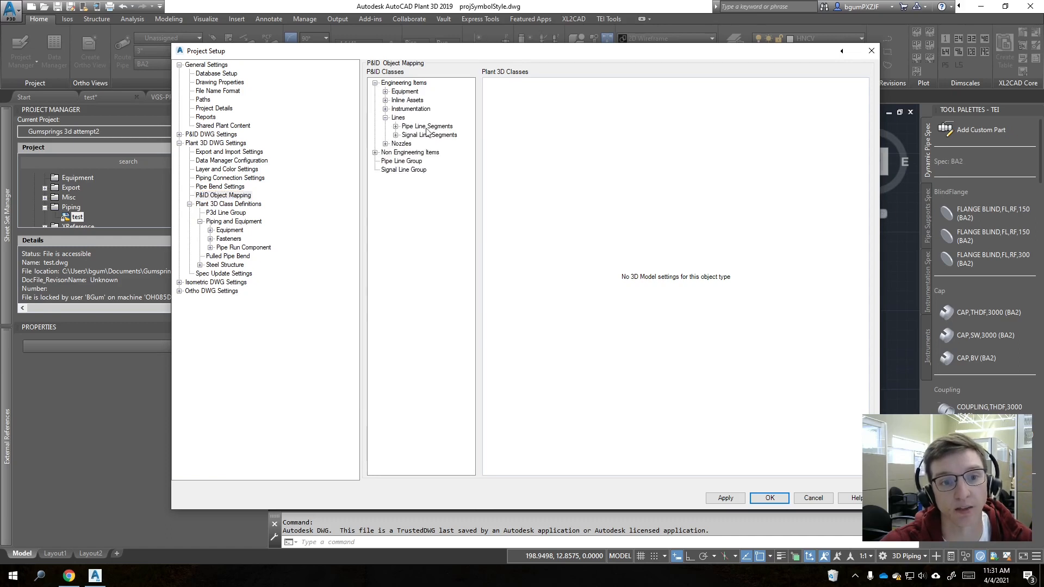
{"action": "left_click", "coordinate": [396, 126]}
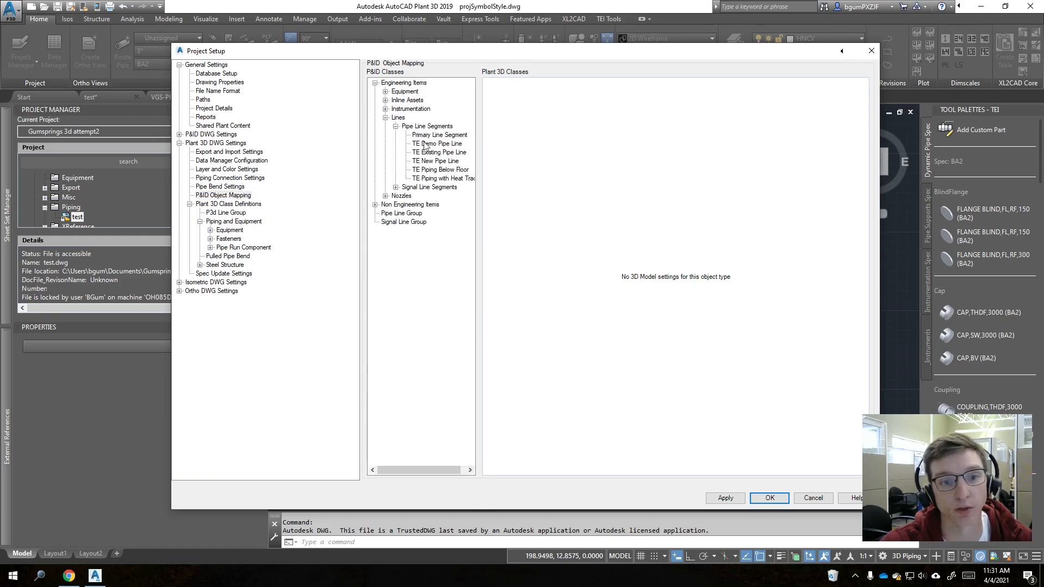
{"action": "left_click", "coordinate": [442, 161]}
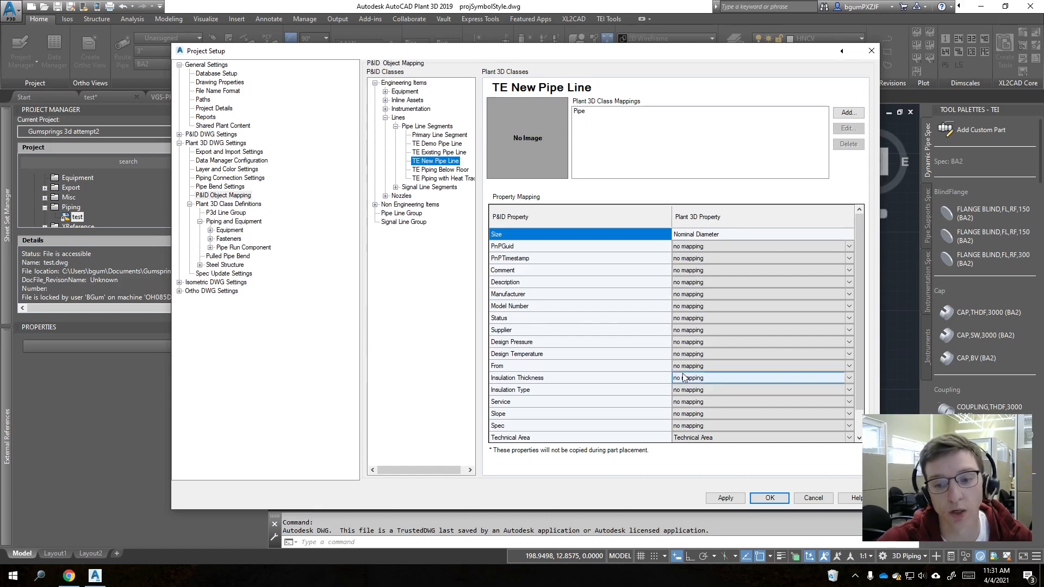
{"action": "scroll", "coordinate": [685, 380], "scroll_direction": "down", "scroll_amount": 1}
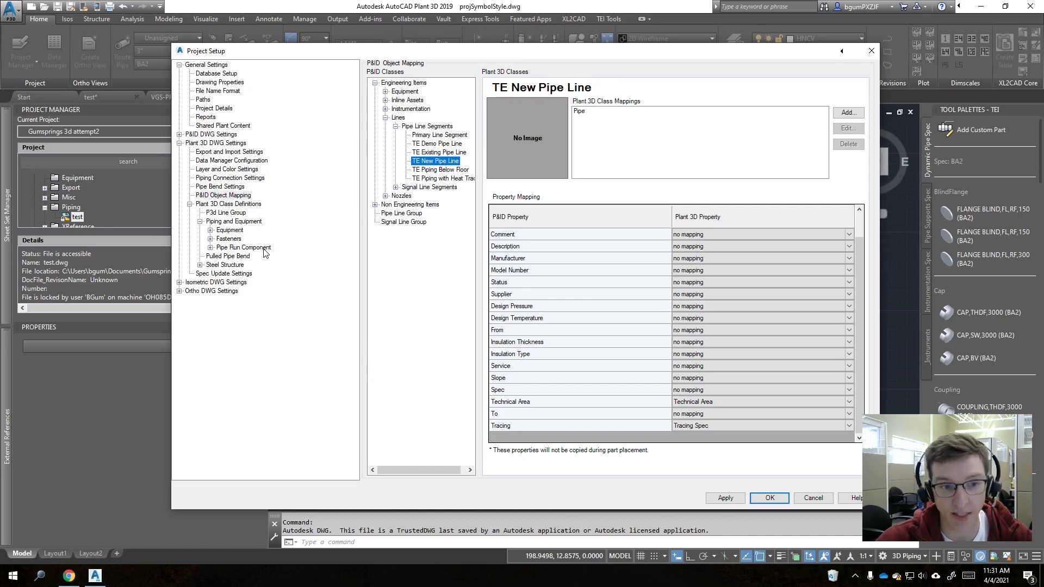
Step: Compare the TracingSpec and TracingType properties of the Pipe Run Component class and close the project setup without saving
{"action": "left_click", "coordinate": [243, 248]}
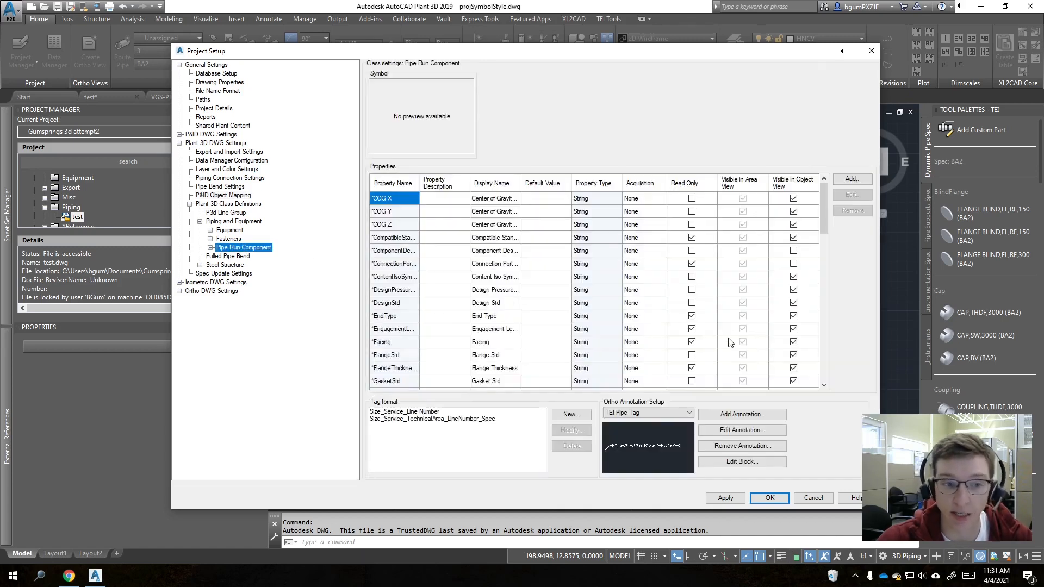
{"action": "scroll", "coordinate": [599, 300], "scroll_direction": "down", "scroll_amount": 10}
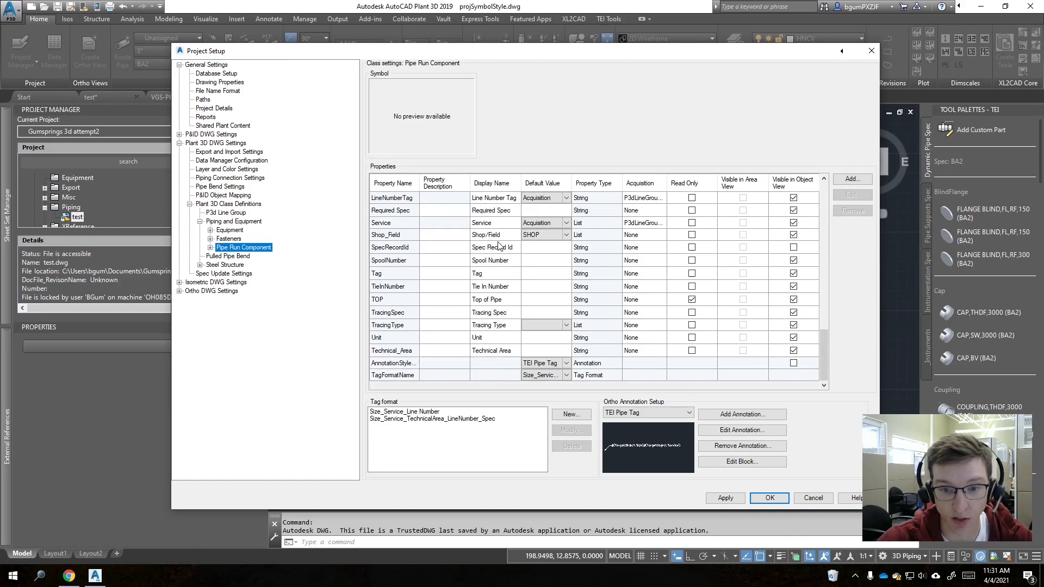
{"action": "left_click", "coordinate": [390, 315]}
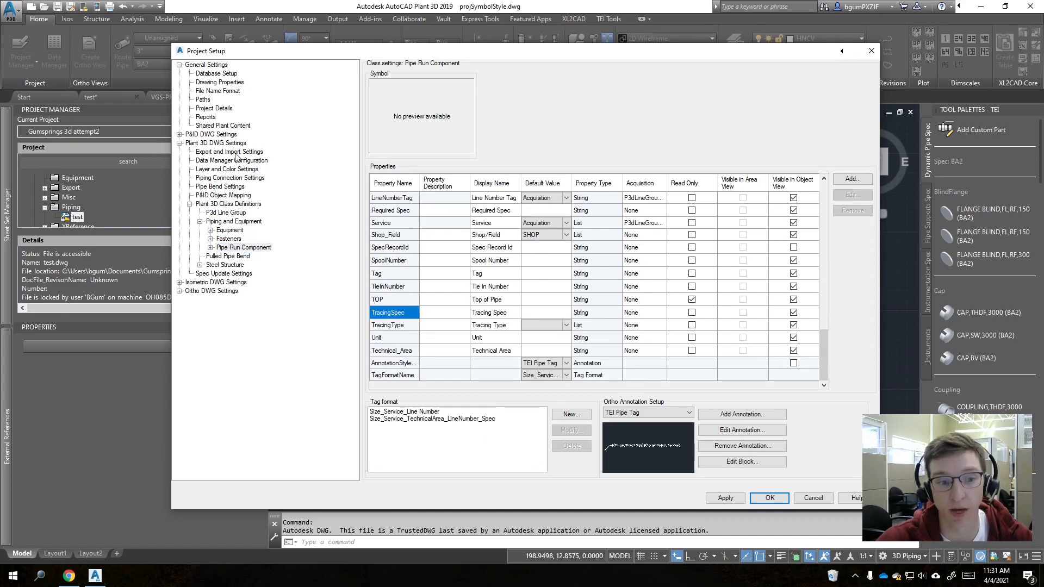
{"action": "left_click", "coordinate": [814, 500]}
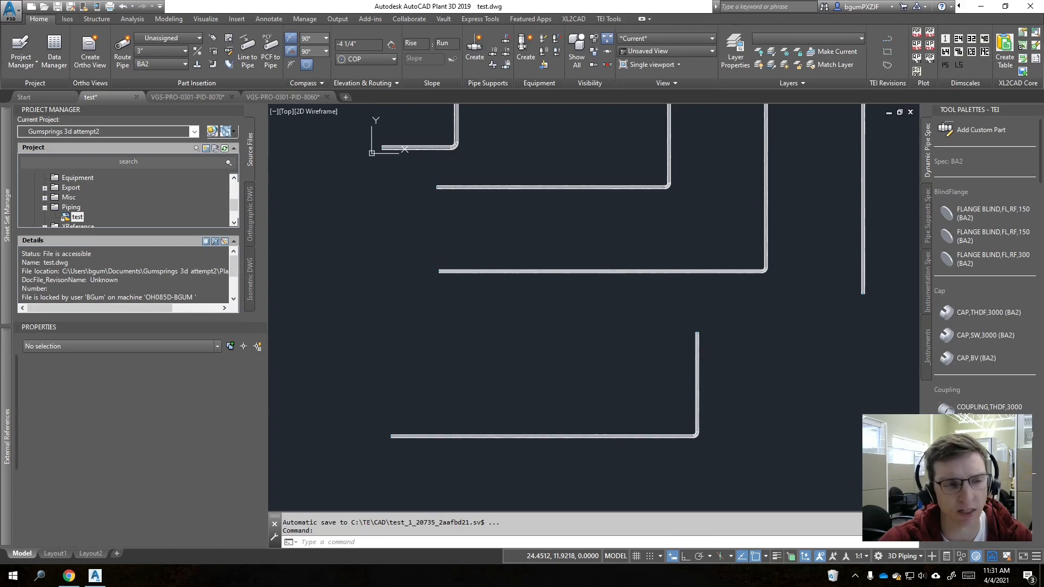
Step: Set the Tracing Spec of the lowest horizontal pipe on line 088 to "d" and deselect the pipe
{"action": "middle_click_drag", "start_coordinate": [637, 357], "coordinate": [623, 282]}
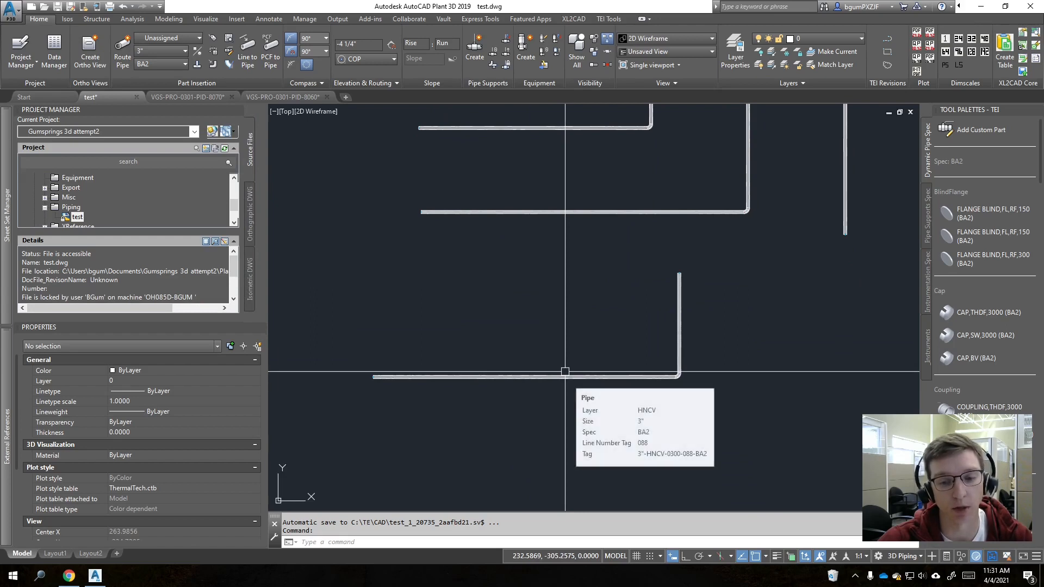
{"action": "left_click", "coordinate": [465, 376]}
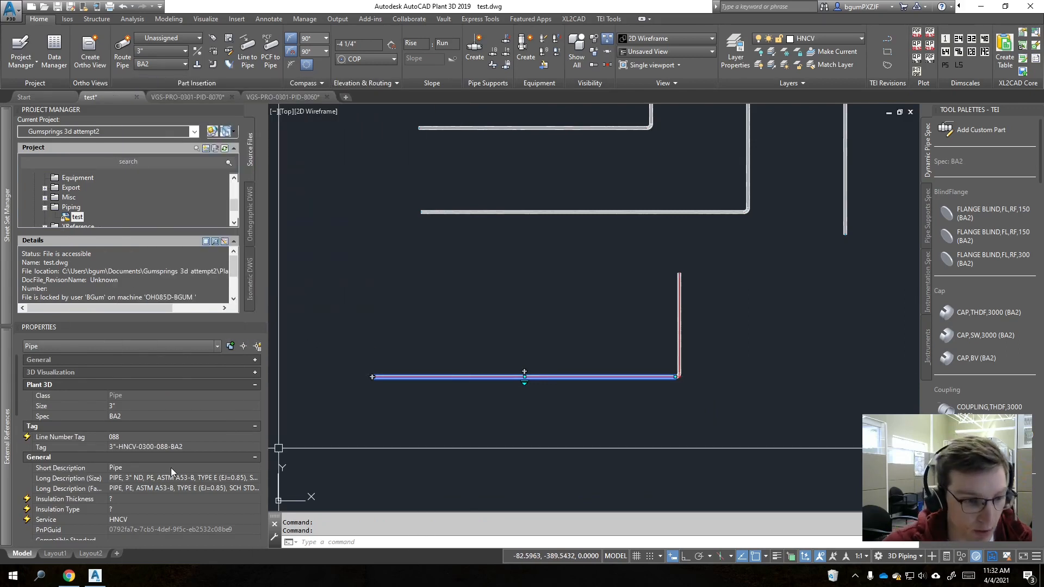
{"action": "scroll", "coordinate": [170, 468], "scroll_direction": "down", "scroll_amount": 5}
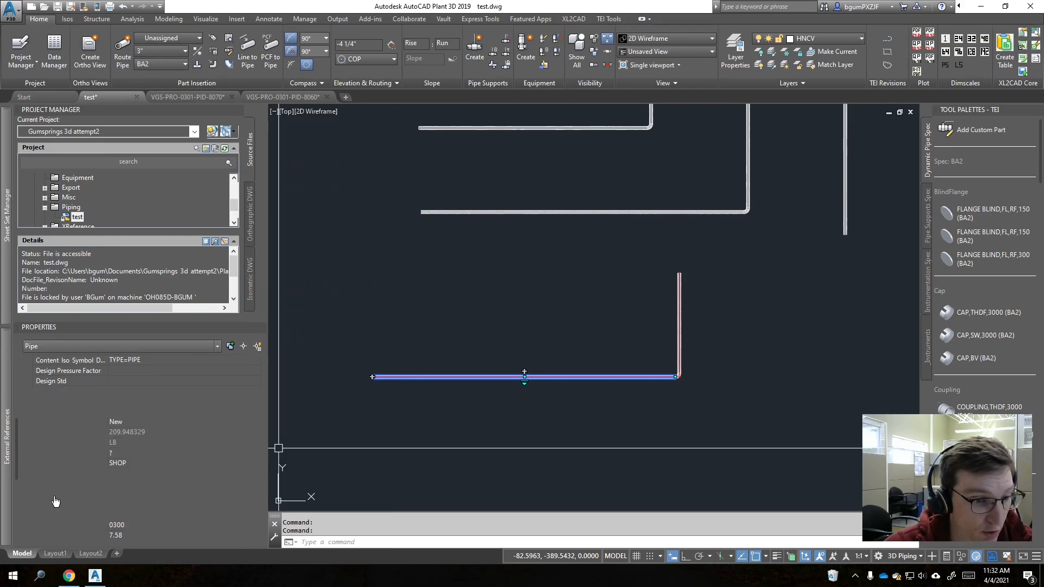
{"action": "left_click", "coordinate": [145, 496]}
{"action": "key", "text": "BackSpace"}
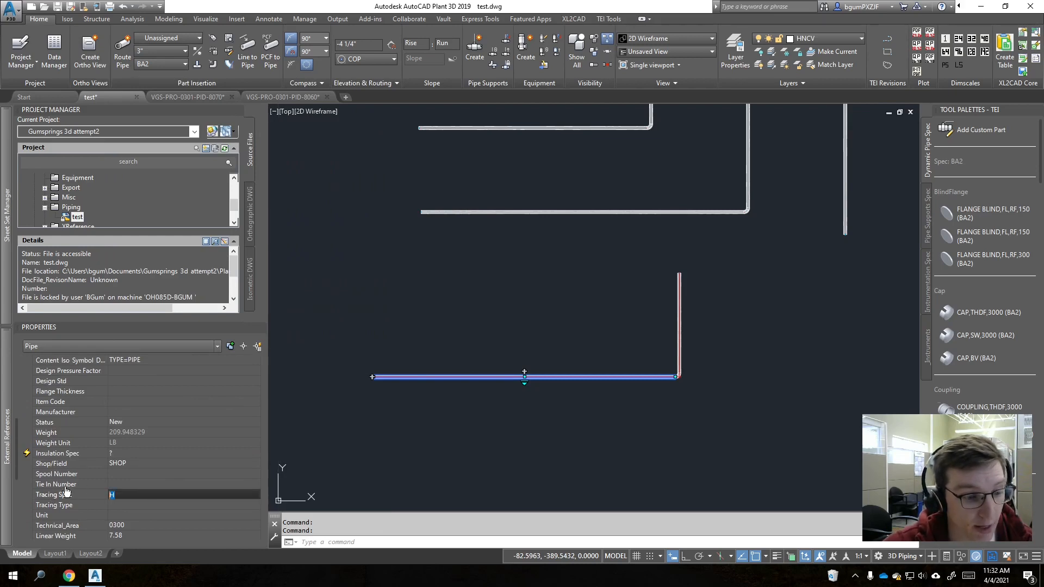
{"action": "type", "text": "d"}
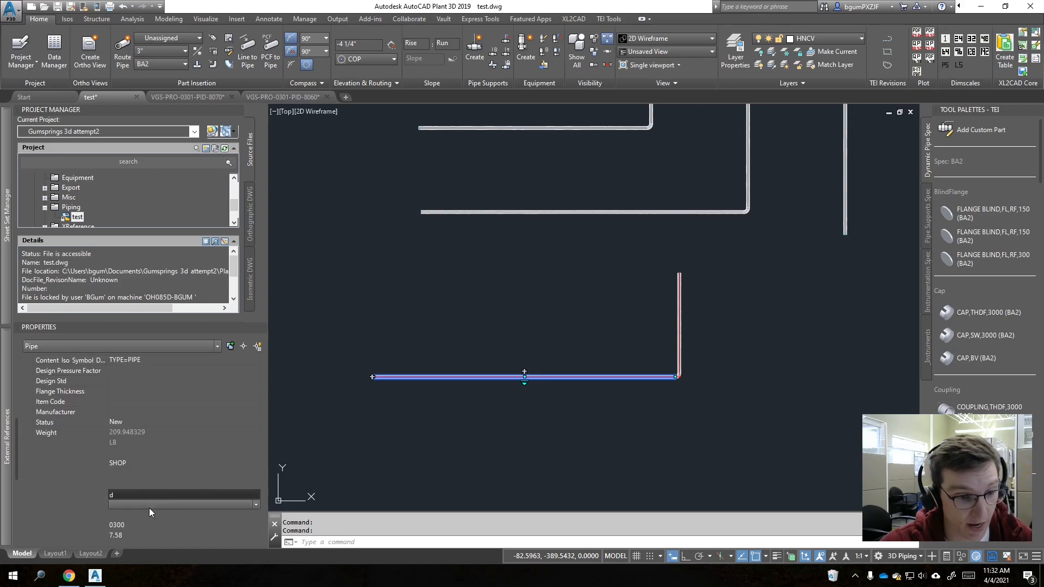
{"action": "double_click", "coordinate": [152, 495]}
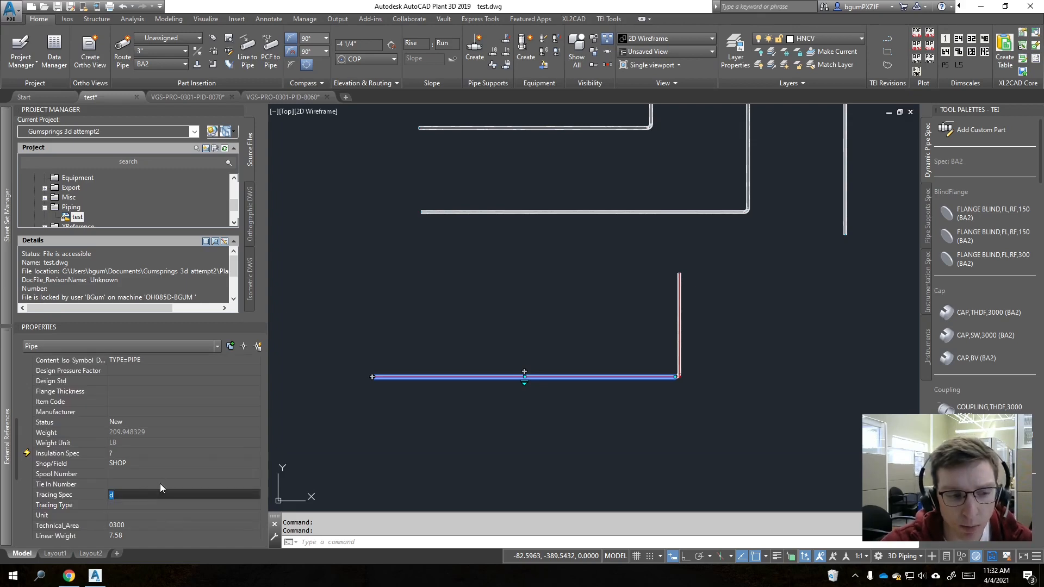
{"action": "key", "text": "Escape"}
{"action": "key", "text": "Escape"}
Step: Select the elbow joining the two lowest pipes on line 088 and inspect its Tracing Spec and Tracing Type properties
{"action": "scroll", "coordinate": [762, 363], "scroll_direction": "up", "scroll_amount": 10}
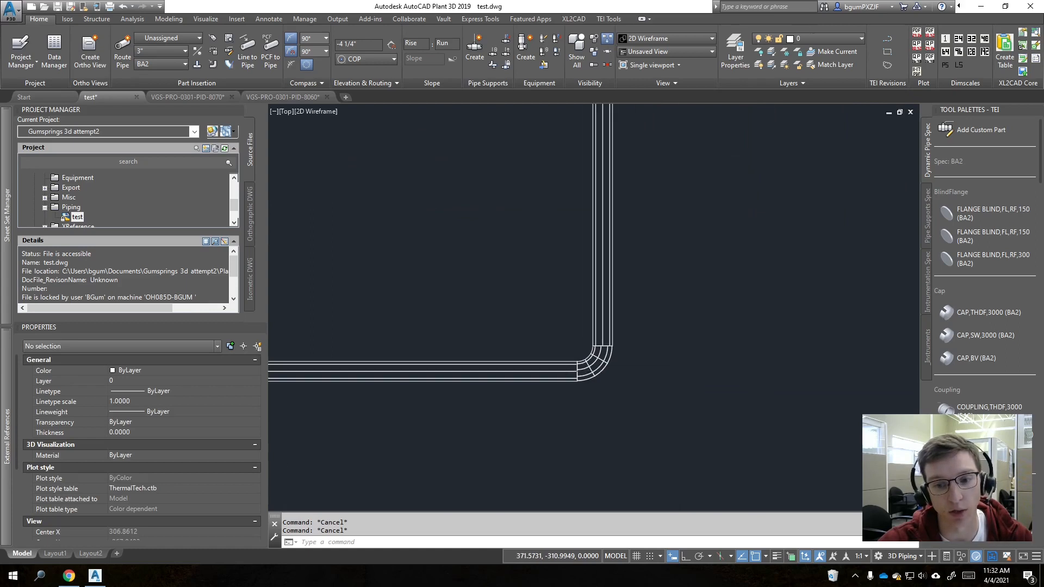
{"action": "scroll", "coordinate": [603, 364], "scroll_direction": "up", "scroll_amount": 2}
{"action": "left_click", "coordinate": [597, 354]}
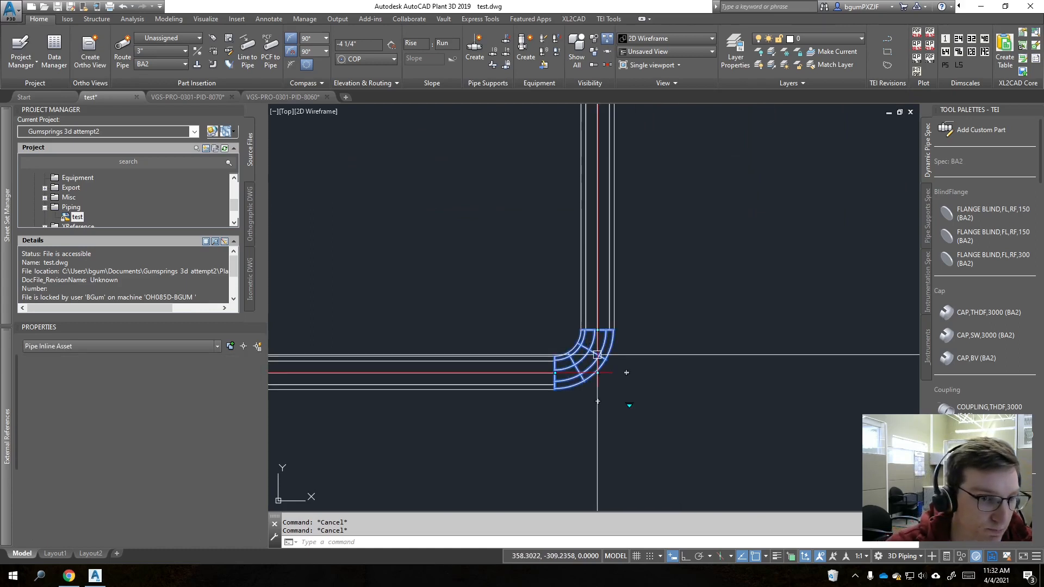
{"action": "mouse_move", "coordinate": [7, 421]}
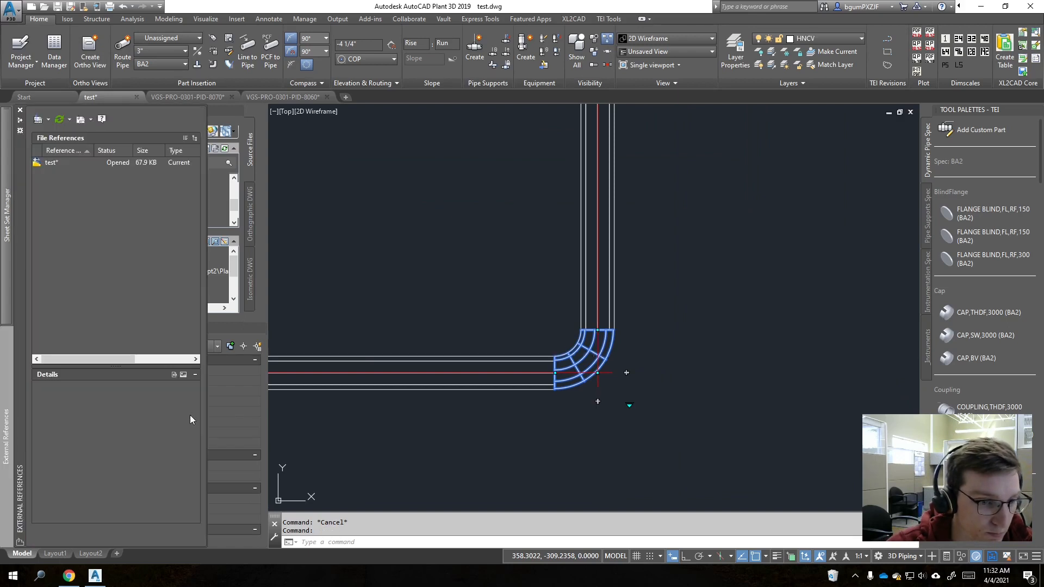
{"action": "scroll", "coordinate": [218, 430], "scroll_direction": "down", "scroll_amount": 4}
{"action": "scroll", "coordinate": [200, 442], "scroll_direction": "down", "scroll_amount": 2}
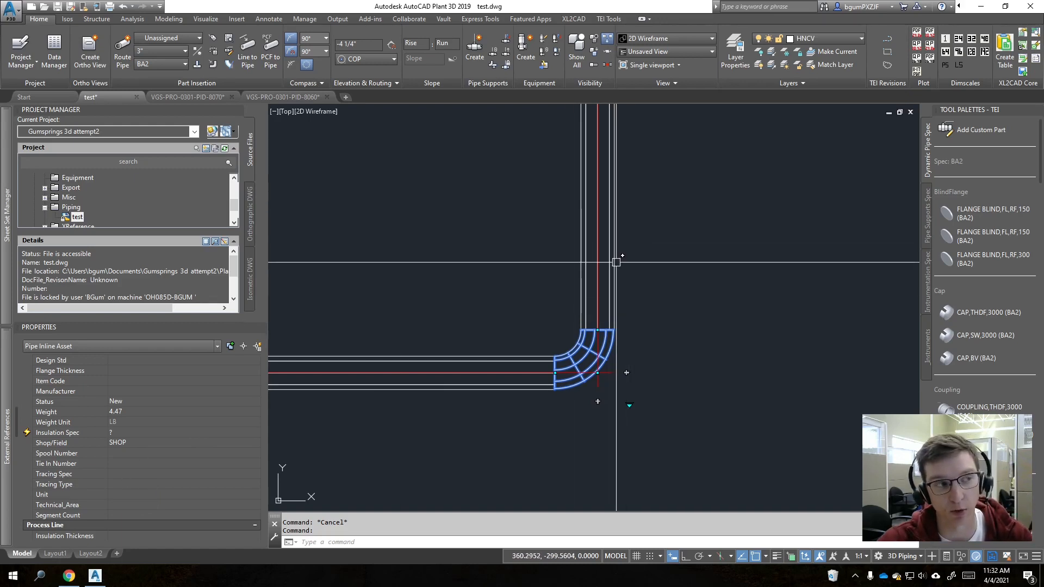
{"action": "mouse_move", "coordinate": [617, 262]}
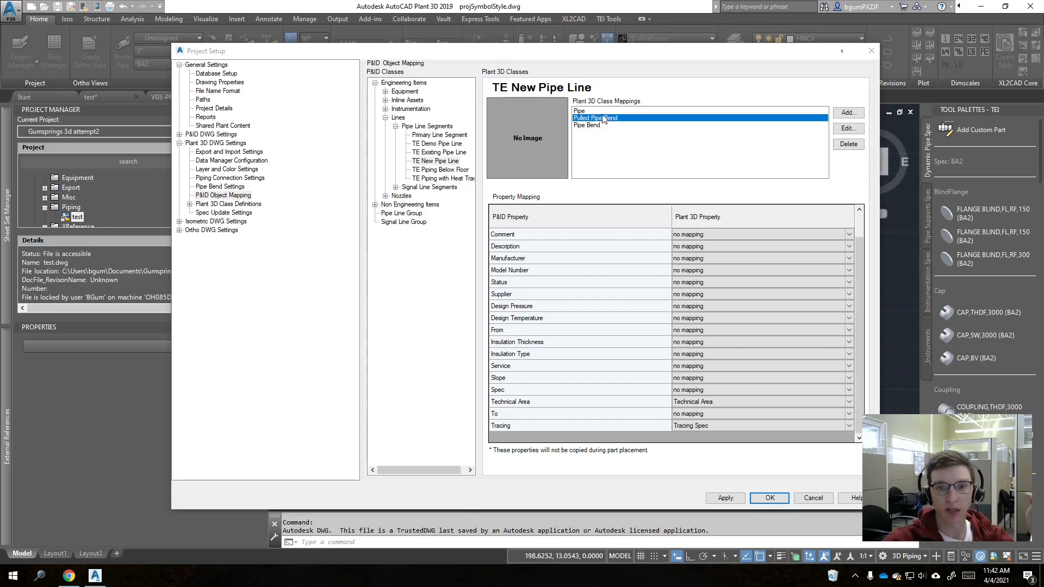
Step: Compare the property mappings of TE New Pipe Line for the Pipe, Pulled Pipe Bend and Pipe Bend classes
{"action": "left_click", "coordinate": [586, 112]}
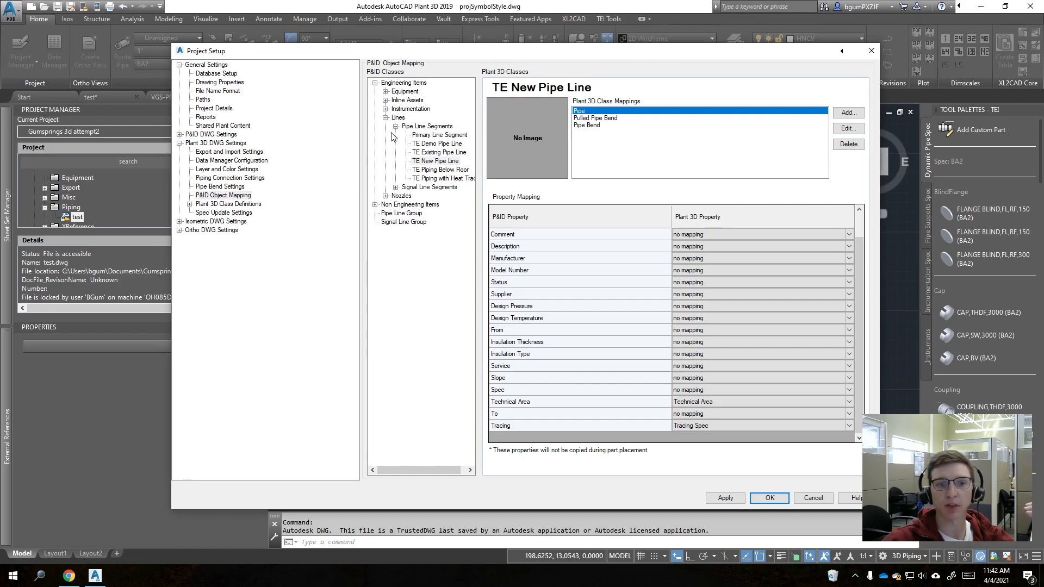
{"action": "left_click", "coordinate": [605, 120]}
{"action": "left_click", "coordinate": [588, 126]}
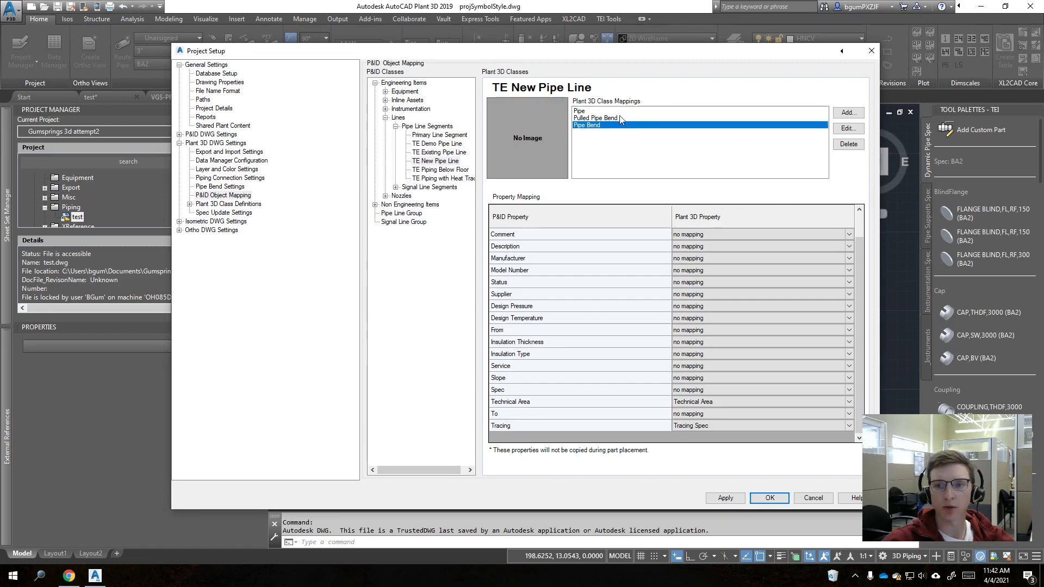
{"action": "left_click", "coordinate": [612, 118]}
Step: Examine the Pipe Bend subclass of Elbow among the Plant 3D classes available for mapping, without adding a mapping
{"action": "left_click", "coordinate": [847, 113]}
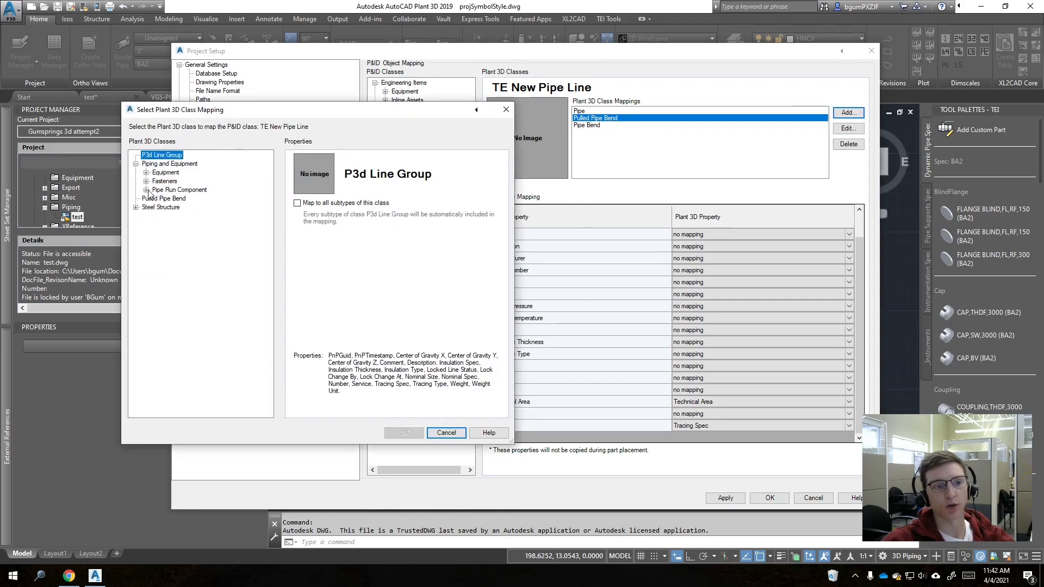
{"action": "left_click", "coordinate": [146, 189]}
{"action": "left_click", "coordinate": [169, 155]}
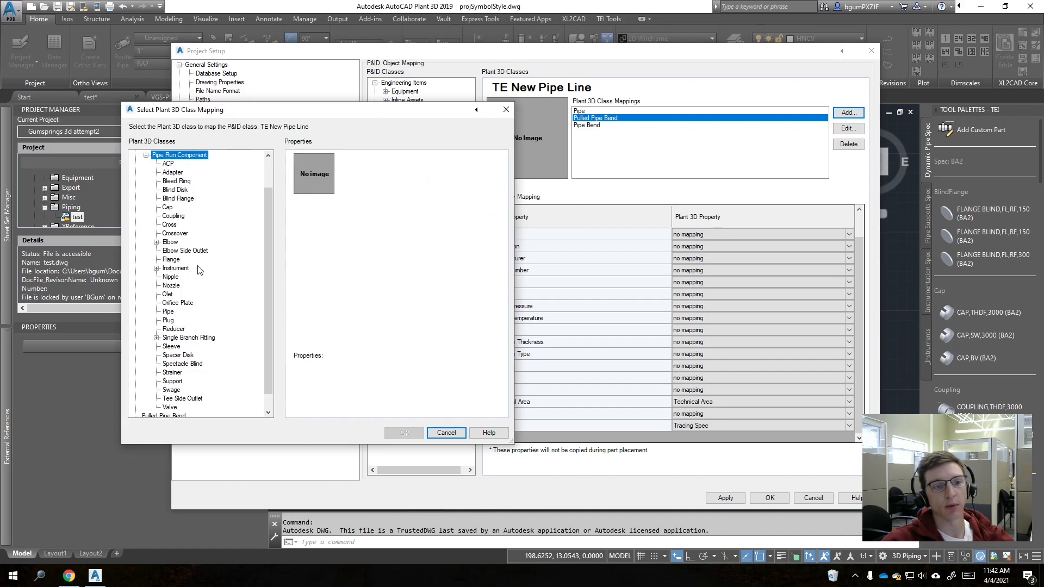
{"action": "left_click", "coordinate": [173, 243]}
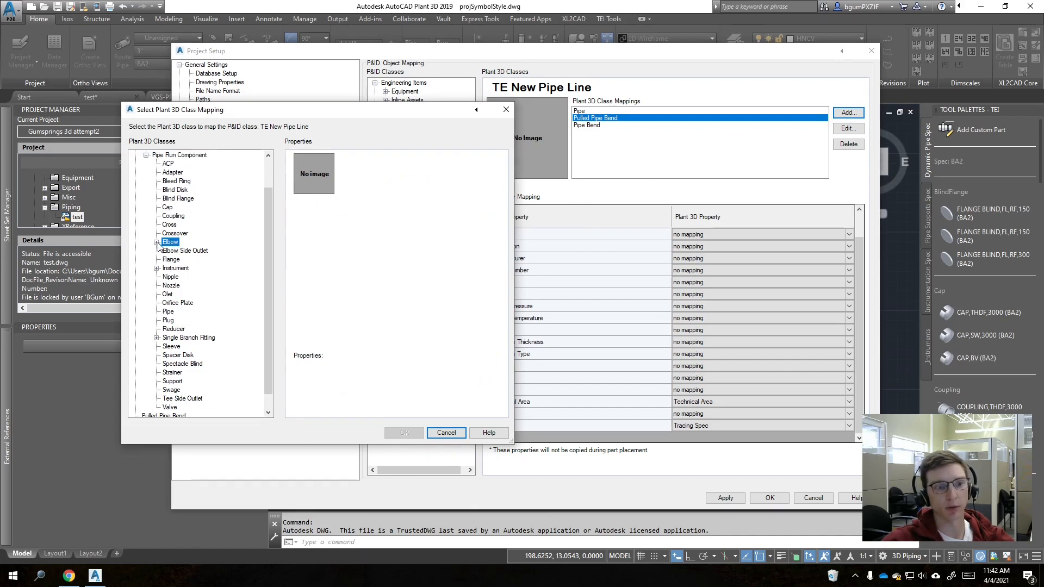
{"action": "left_click", "coordinate": [156, 242]}
{"action": "left_click", "coordinate": [186, 250]}
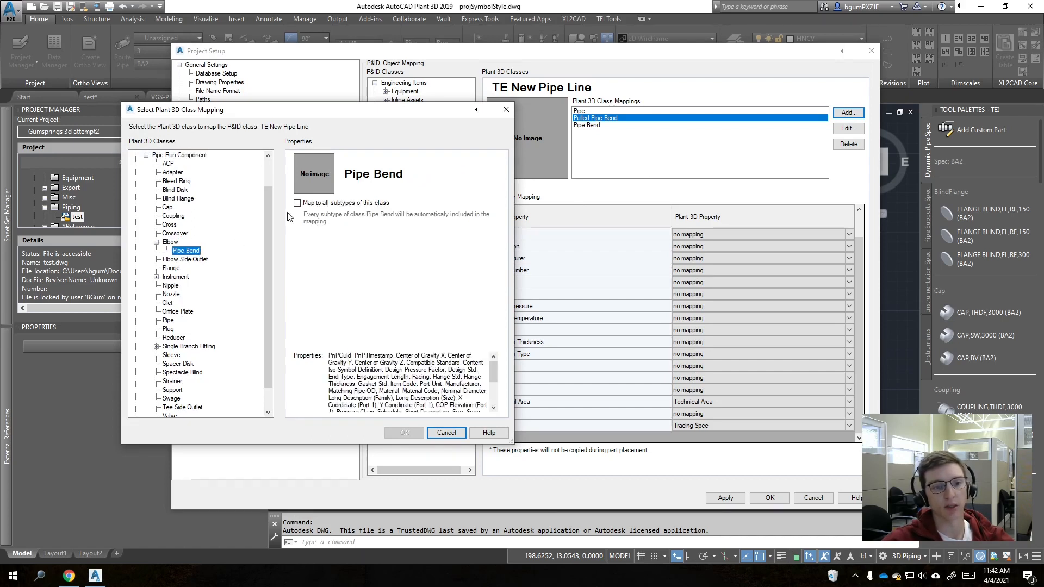
{"action": "left_click", "coordinate": [442, 434]}
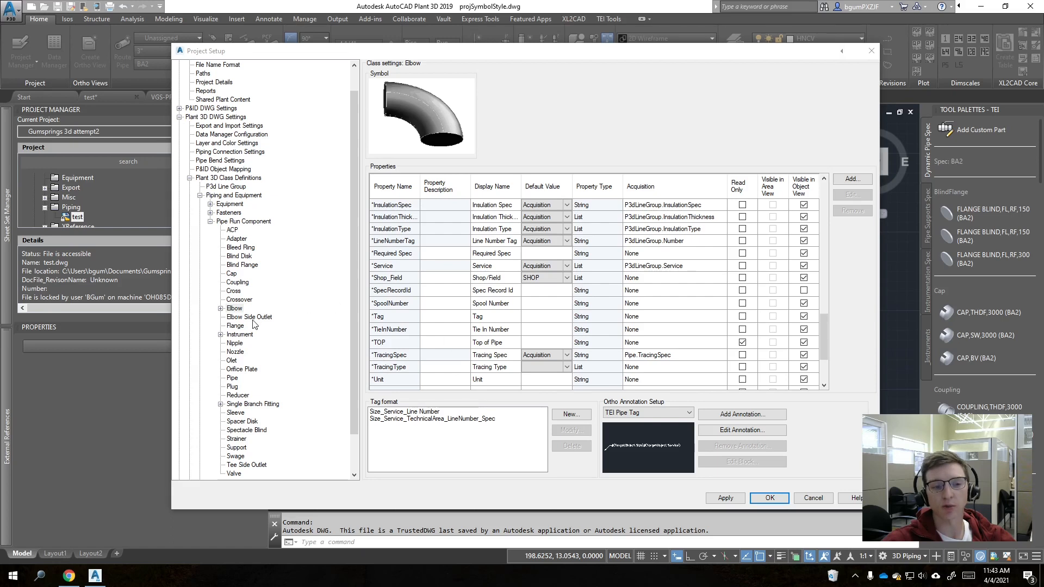
Step: Review the TracingSpec and TracingType properties and their acquisition settings in the Pipe class definition
{"action": "left_click", "coordinate": [233, 379]}
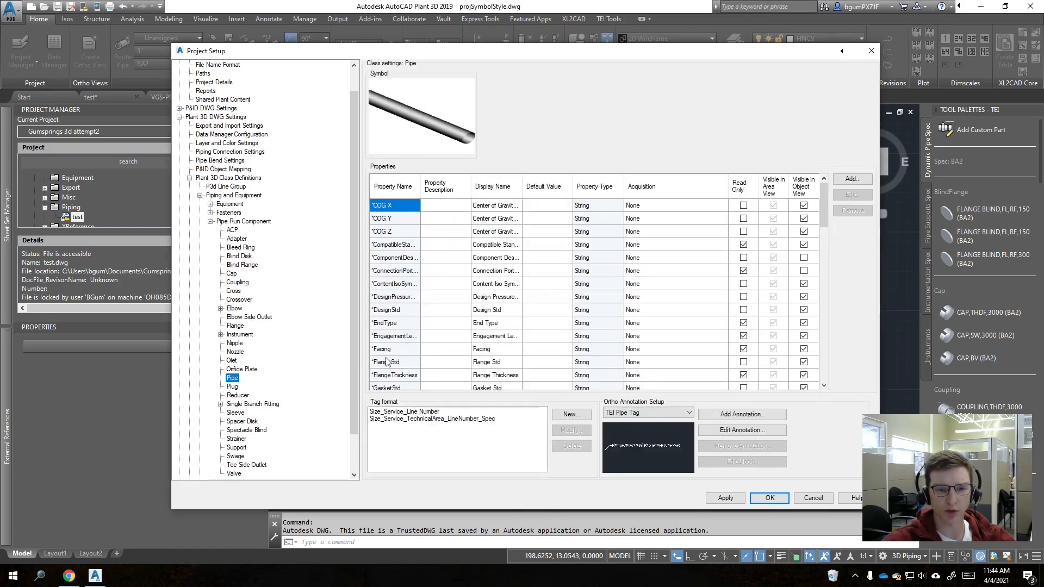
{"action": "scroll", "coordinate": [504, 321], "scroll_direction": "down", "scroll_amount": 8}
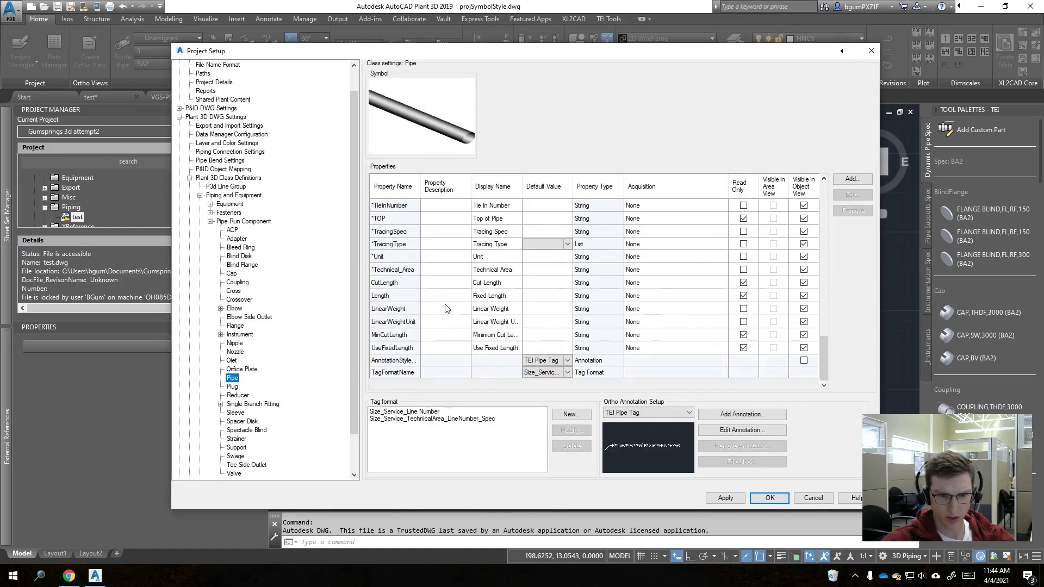
{"action": "left_click", "coordinate": [232, 381]}
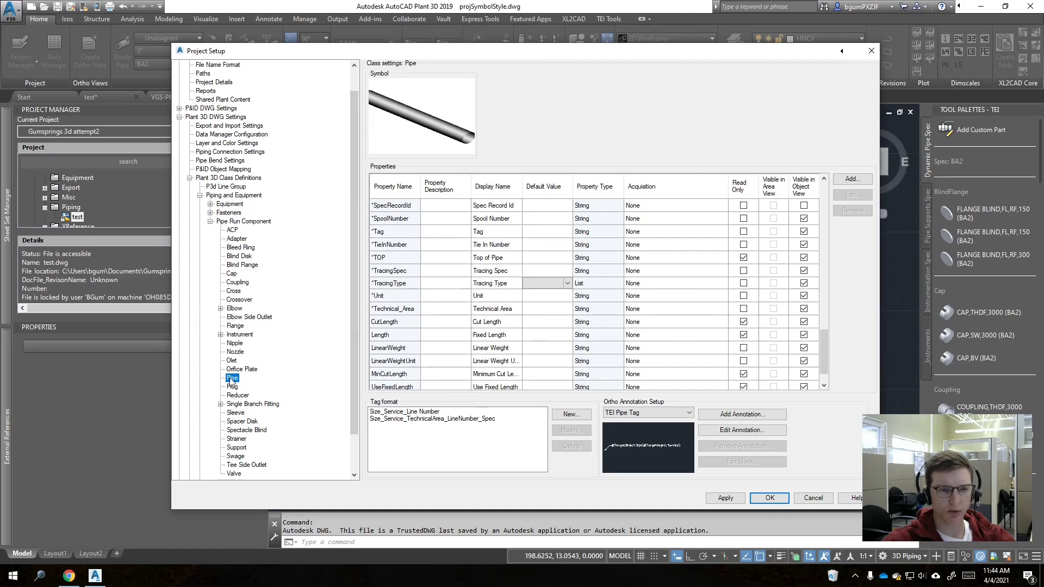
Step: Delete the Pulled Pipe Bend and Pipe Bend class mappings from TE New Pipe Line in the P&ID object mapping
{"action": "left_click", "coordinate": [223, 170]}
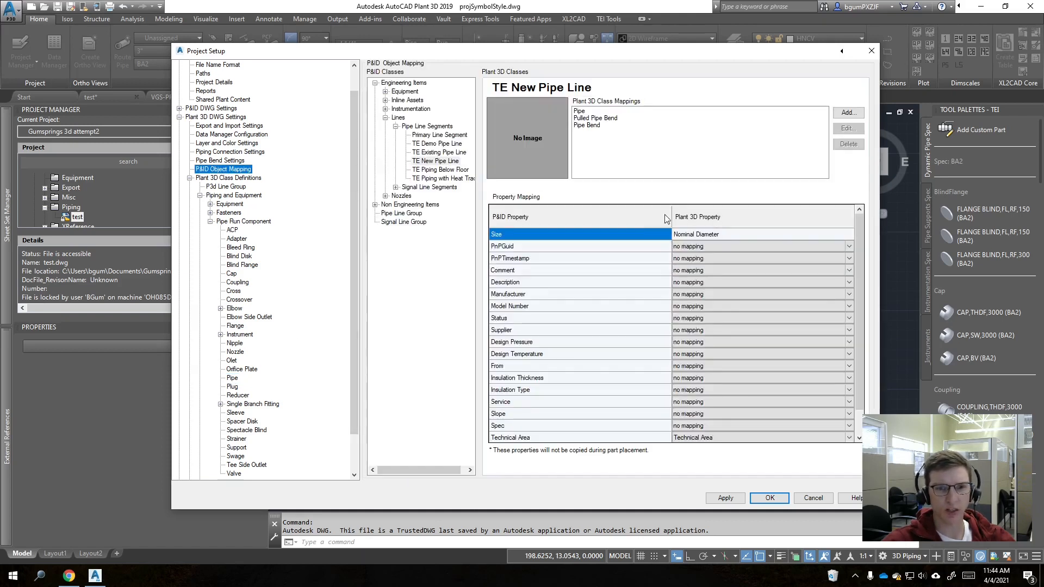
{"action": "left_click", "coordinate": [592, 118]}
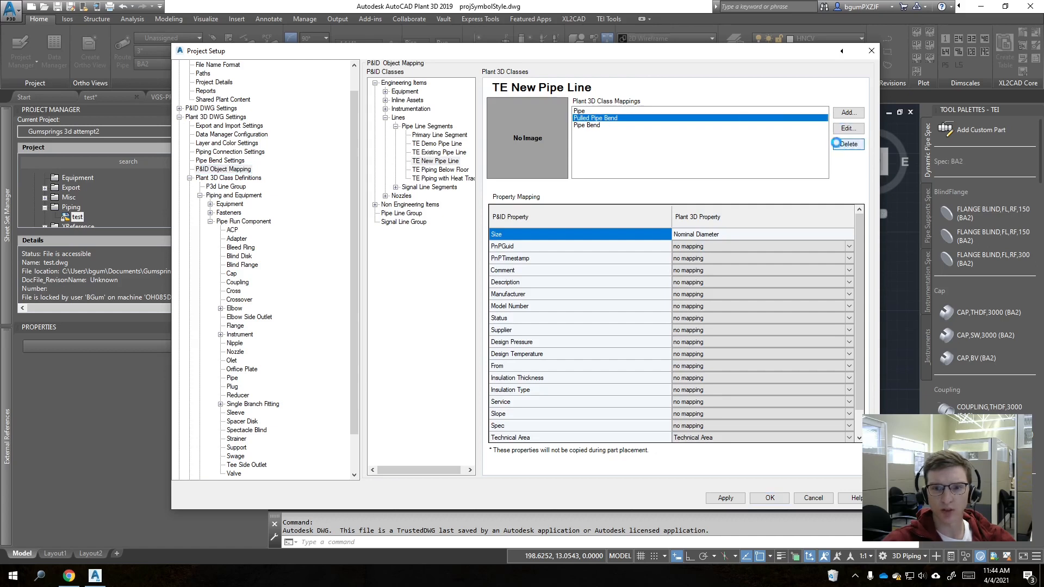
{"action": "left_click", "coordinate": [841, 144]}
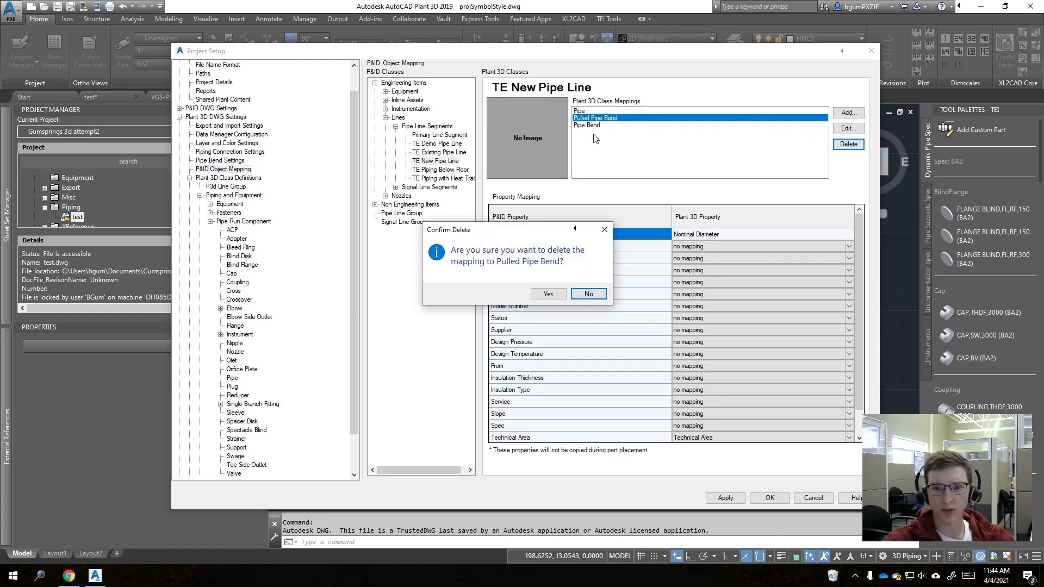
{"action": "left_click", "coordinate": [549, 294]}
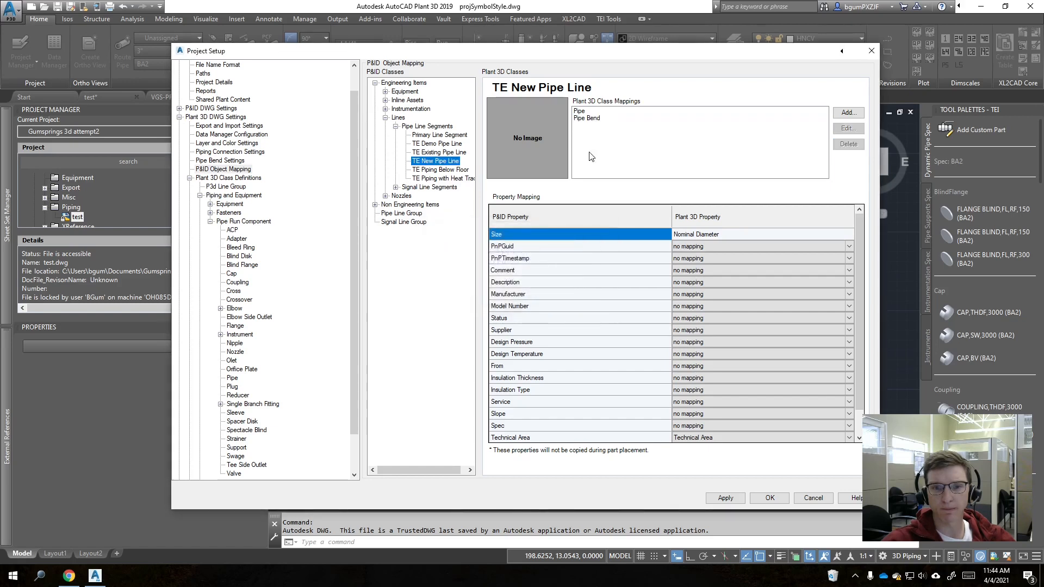
{"action": "left_click", "coordinate": [587, 119]}
{"action": "left_click", "coordinate": [846, 145]}
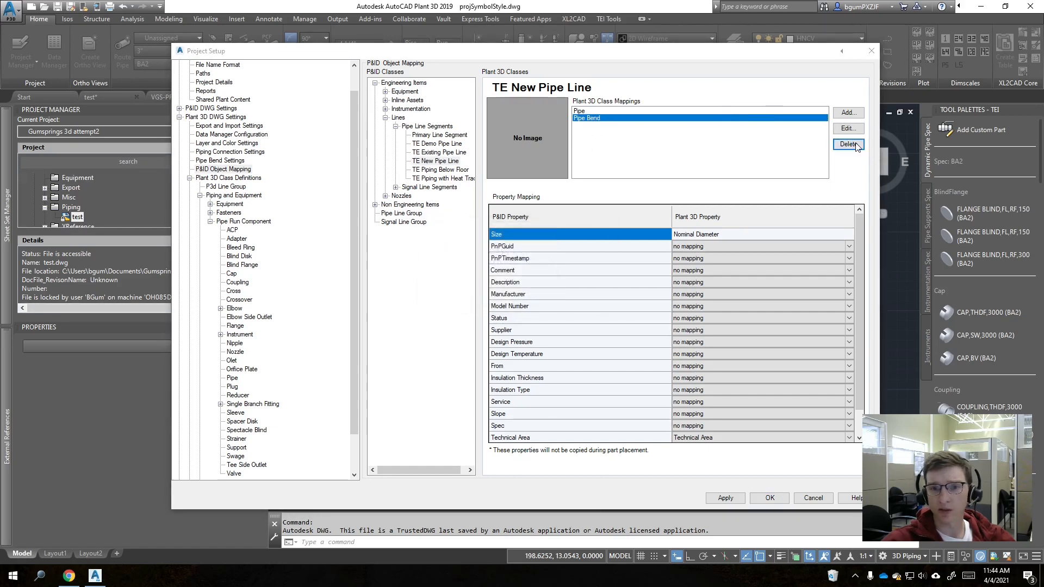
{"action": "left_click", "coordinate": [551, 295]}
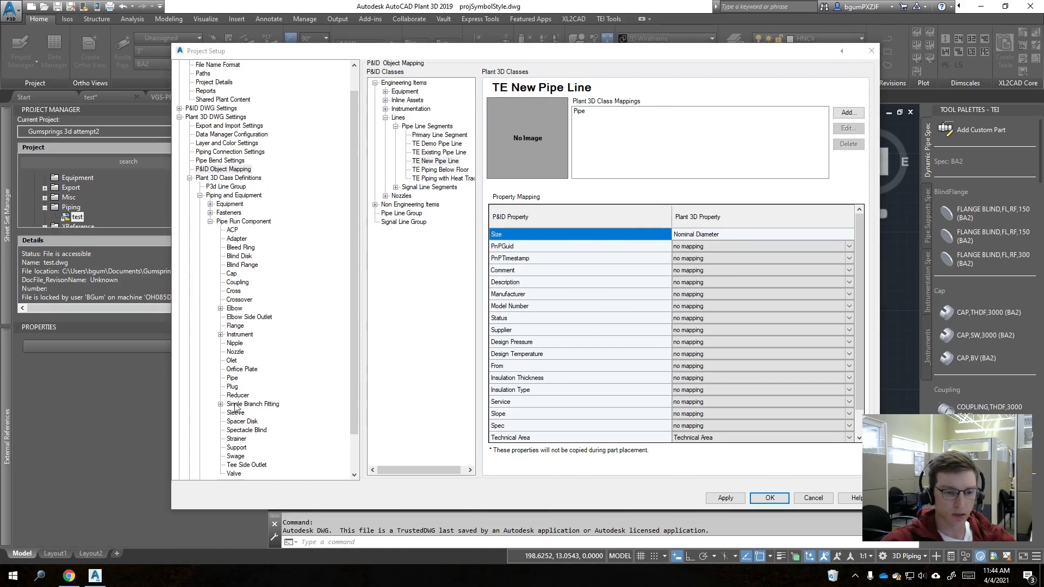
Step: Review the acquisition settings in the Elbow class definition and accept the project setup changes
{"action": "left_click", "coordinate": [234, 309]}
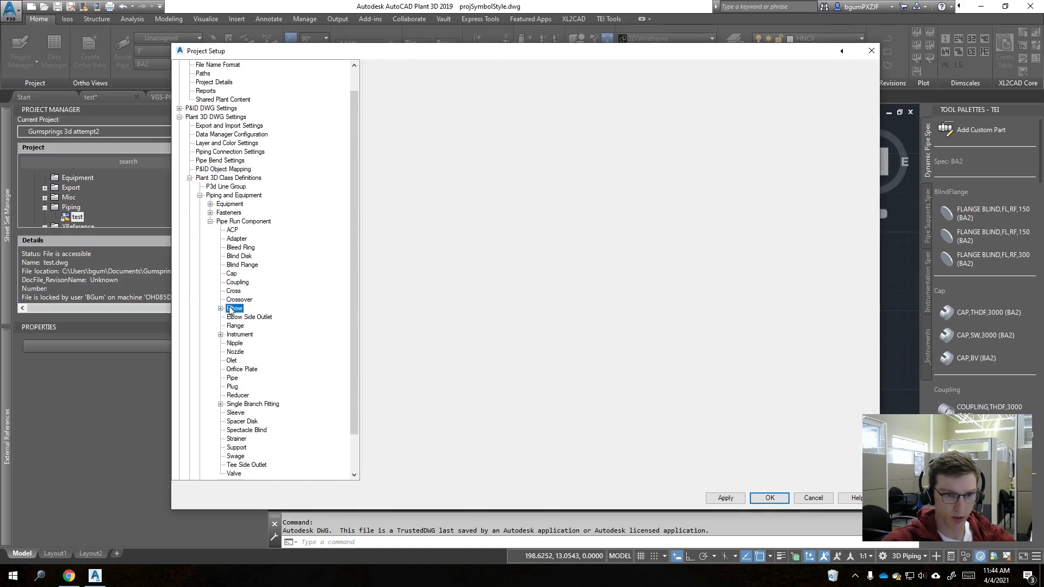
{"action": "scroll", "coordinate": [616, 325], "scroll_direction": "down", "scroll_amount": 10}
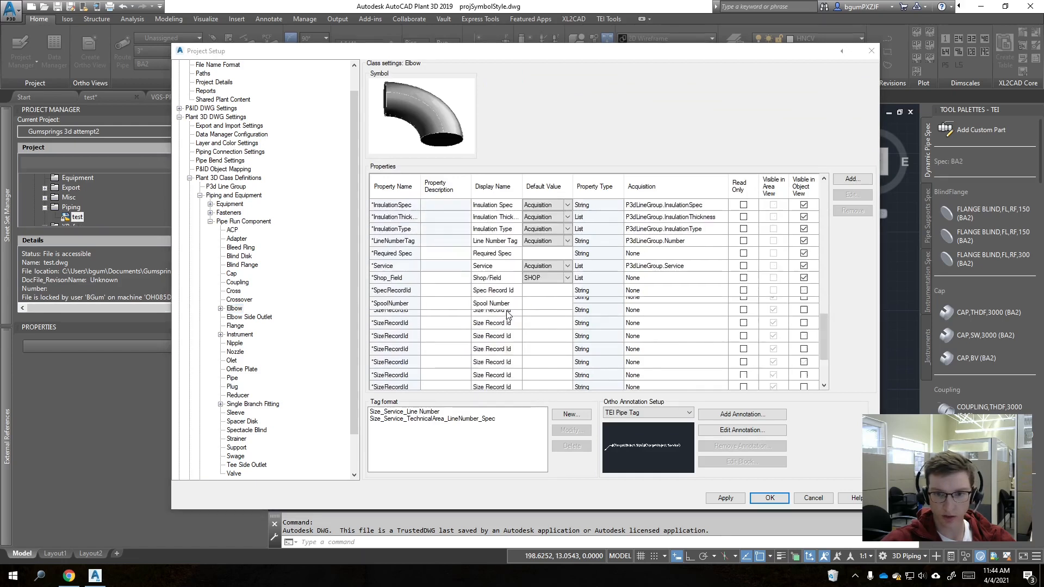
{"action": "scroll", "coordinate": [616, 325], "scroll_direction": "up", "scroll_amount": 4}
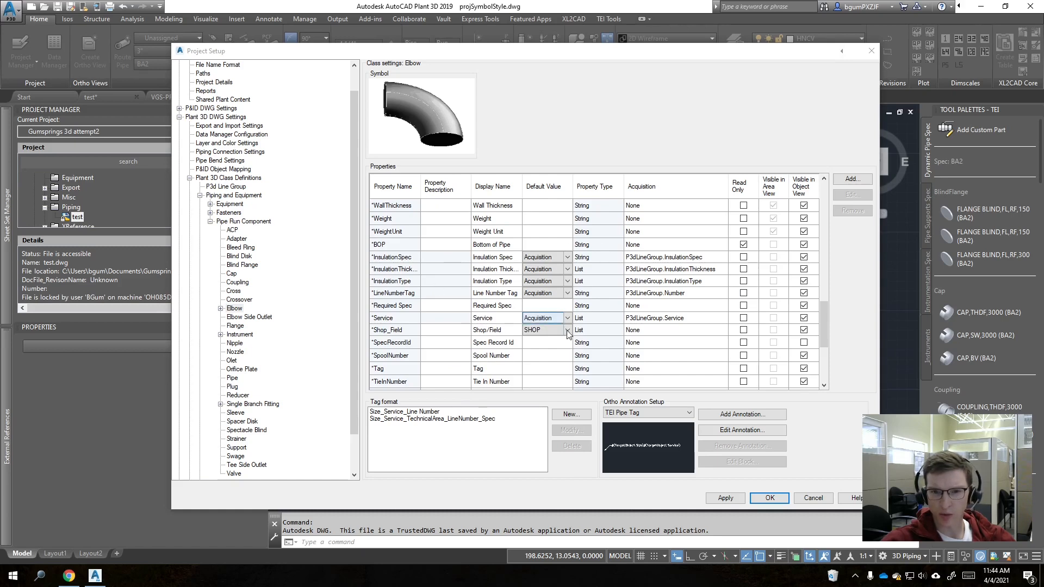
{"action": "scroll", "coordinate": [568, 334], "scroll_direction": "down", "scroll_amount": 4}
{"action": "left_click", "coordinate": [770, 498]}
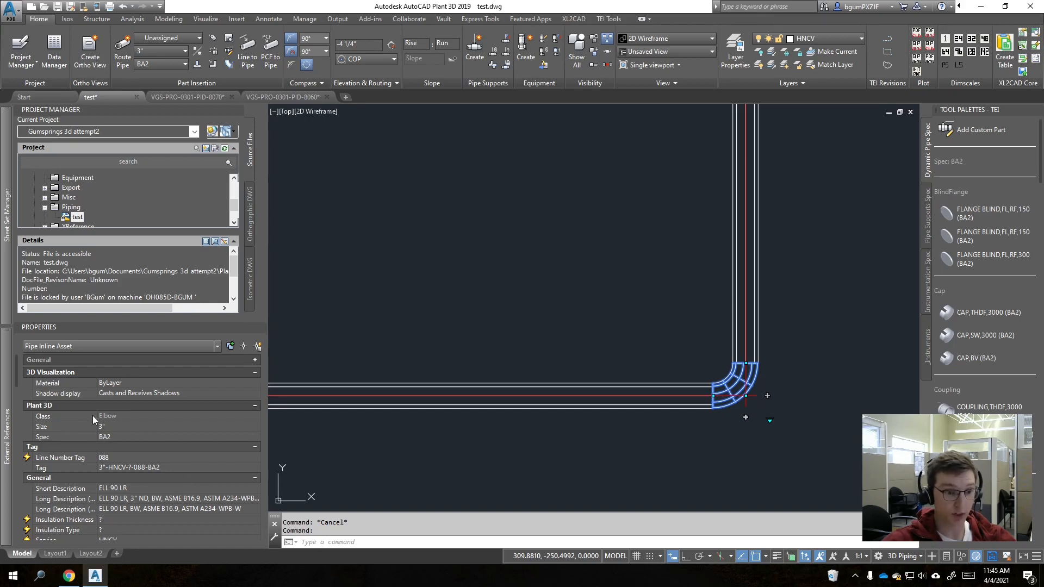
Step: Examine the acquired Tracing Spec among the properties of the selected elbow on line 088
{"action": "scroll", "coordinate": [163, 451], "scroll_direction": "down", "scroll_amount": 5}
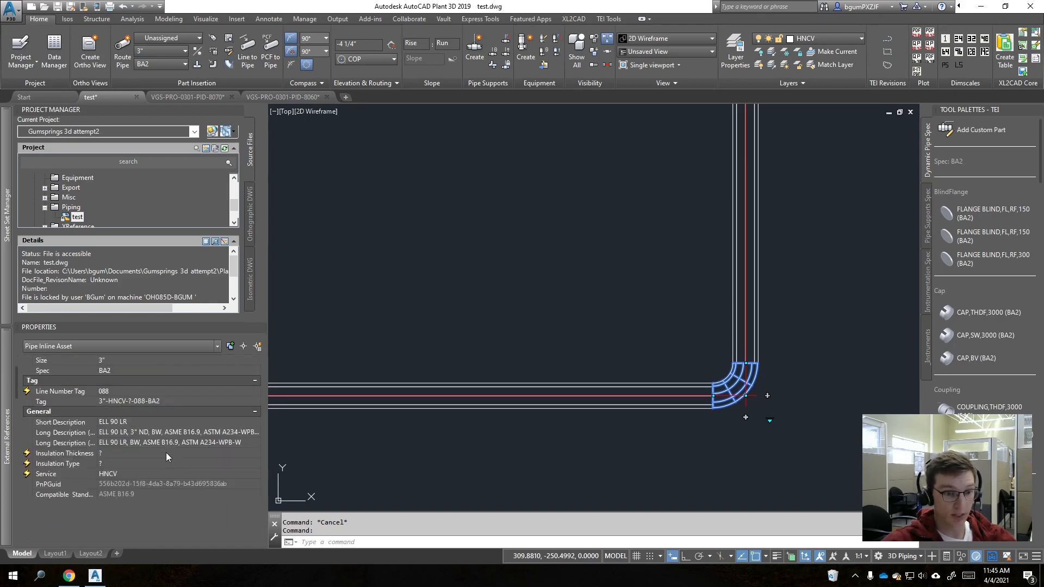
{"action": "scroll", "coordinate": [167, 453], "scroll_direction": "down", "scroll_amount": 3}
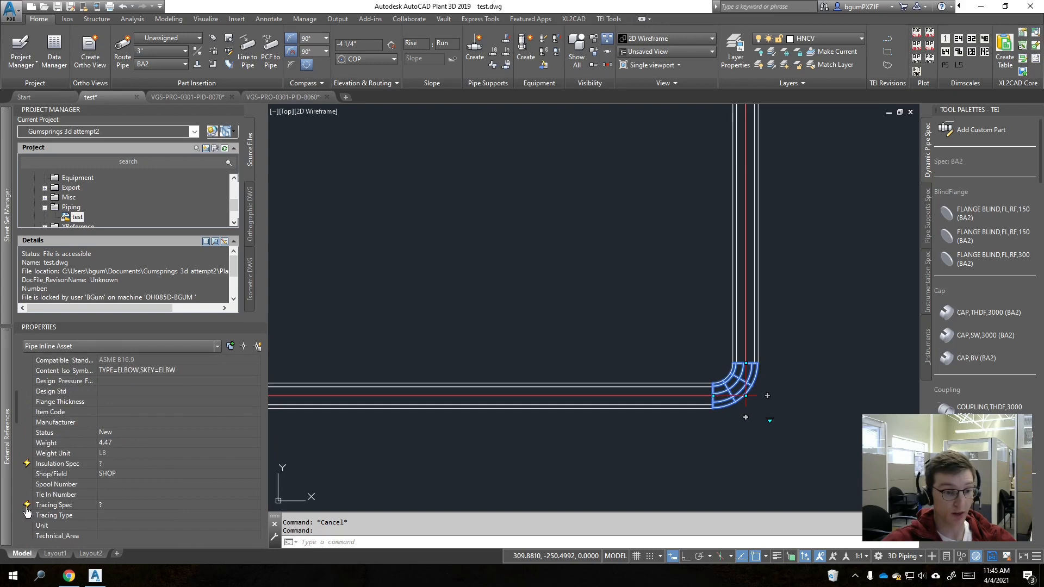
{"action": "scroll", "coordinate": [111, 510], "scroll_direction": "up", "scroll_amount": 8}
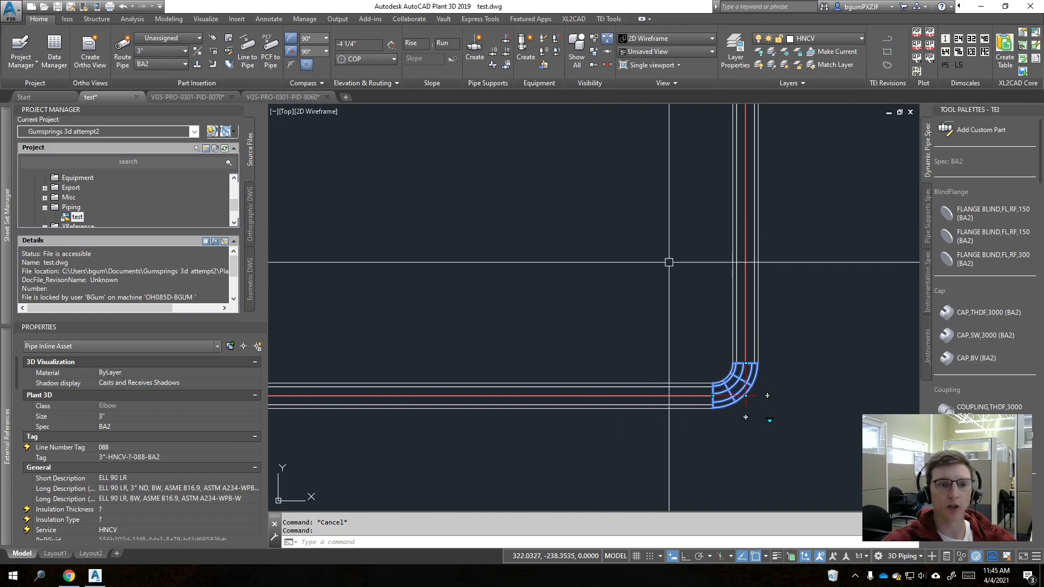
Step: Deselect the elbow and refresh the acquired properties for the Drawing with PLANTREFRESHACQPROPERTY
{"action": "key", "text": "Escape"}
{"action": "type", "text": "plantre"}
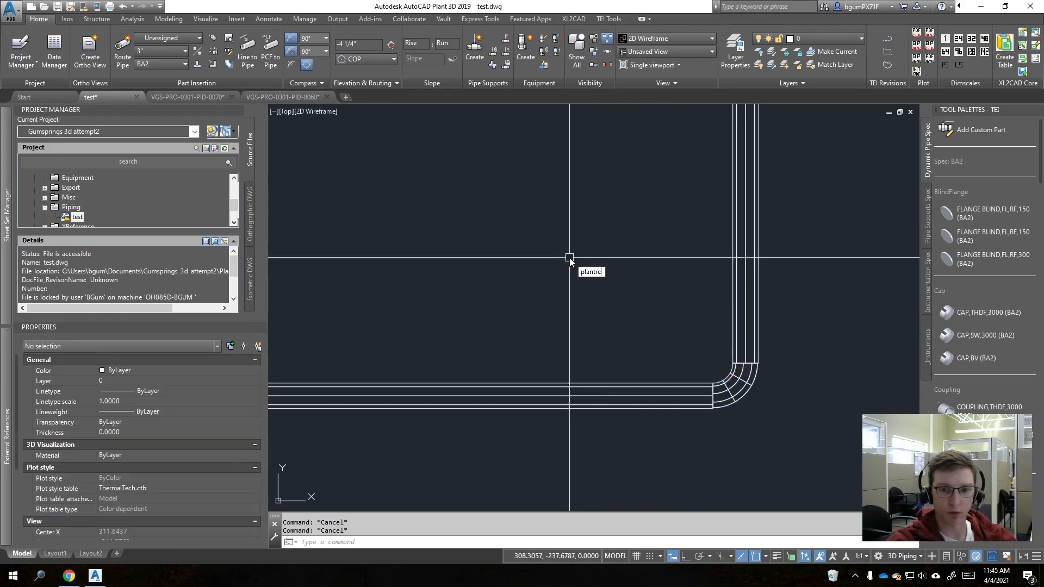
{"action": "left_click", "coordinate": [655, 292]}
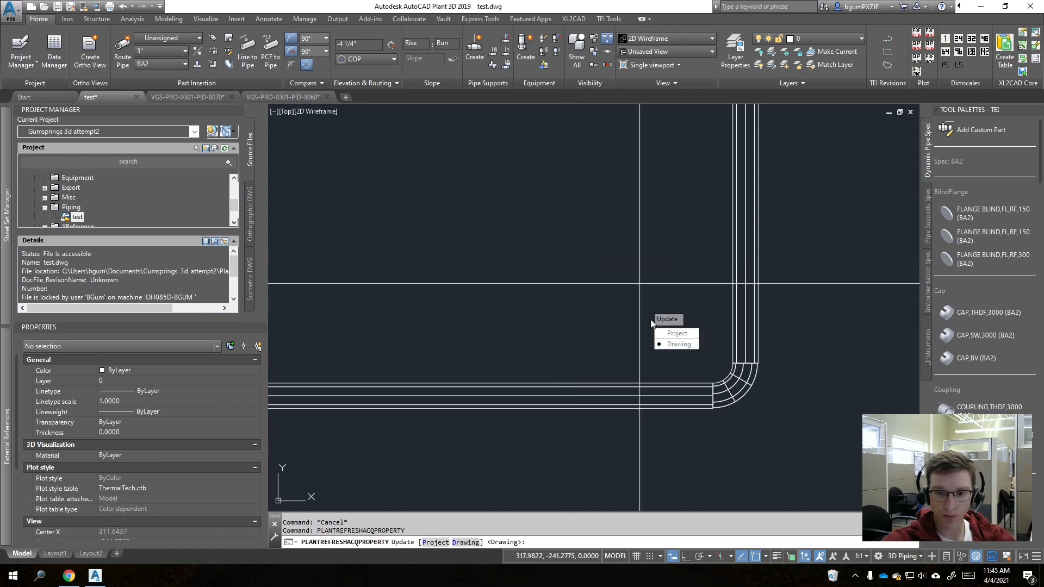
{"action": "left_click", "coordinate": [677, 344]}
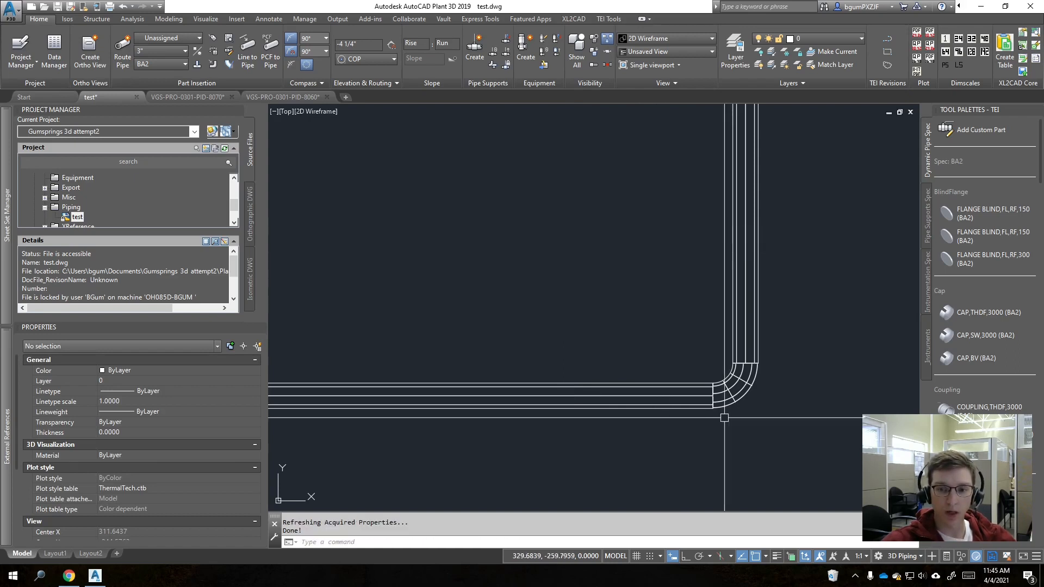
Step: Select the elbow again to recheck its Tracing Spec after the refresh, and clear the selection
{"action": "left_click", "coordinate": [731, 384]}
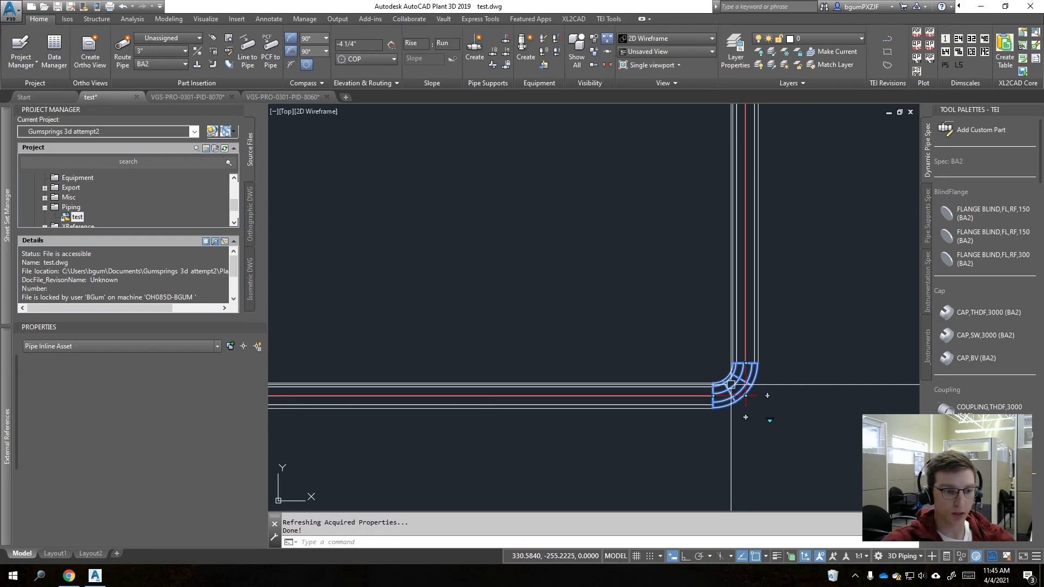
{"action": "scroll", "coordinate": [122, 475], "scroll_direction": "down", "scroll_amount": 10}
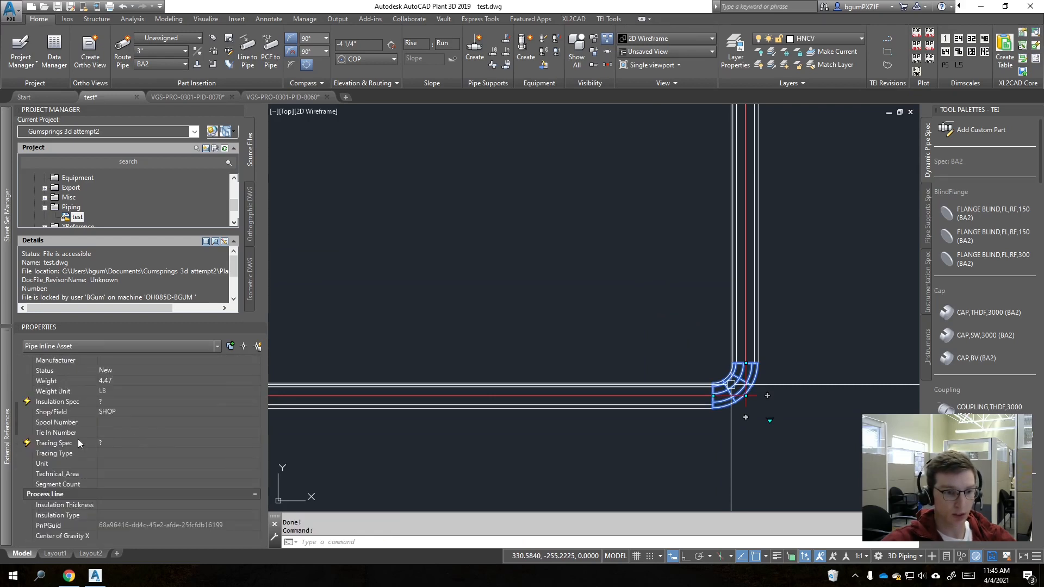
{"action": "left_click", "coordinate": [115, 443]}
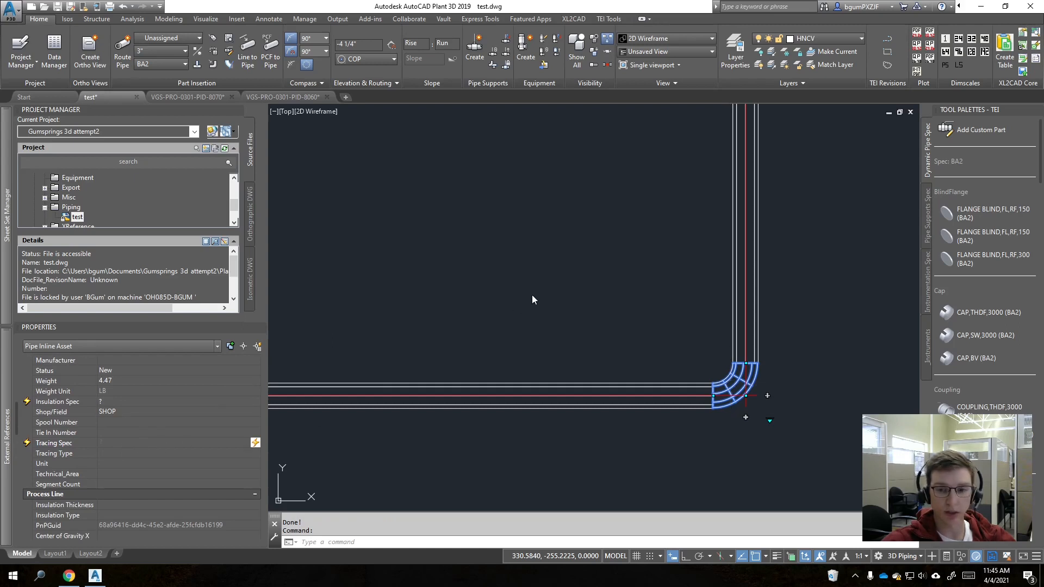
{"action": "scroll", "coordinate": [574, 297], "scroll_direction": "down", "scroll_amount": 4}
{"action": "left_click", "coordinate": [585, 304]}
{"action": "key", "text": "Escape"}
{"action": "key", "text": "Escape"}
{"action": "key", "text": "ctrl+a"}
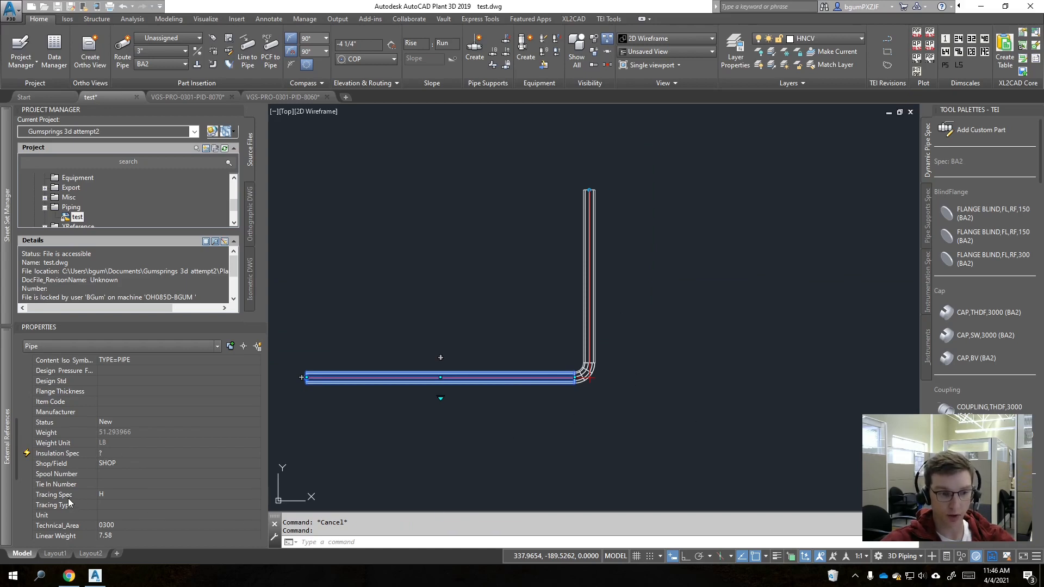
Step: Select only the elbow between the two pipes and check its Tracing Spec property
{"action": "left_click", "coordinate": [584, 373]}
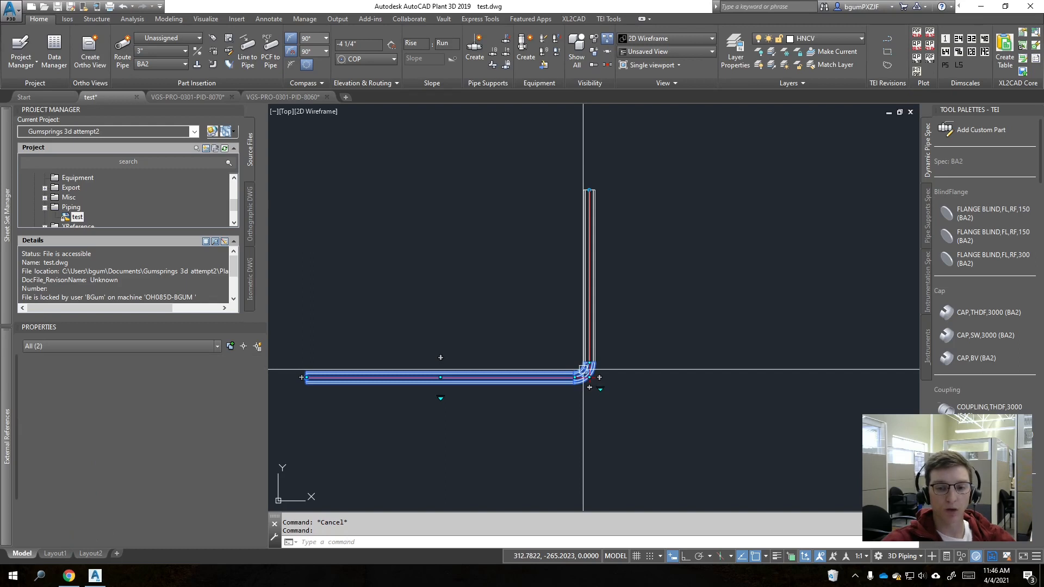
{"action": "left_click", "coordinate": [583, 371], "text": "shift"}
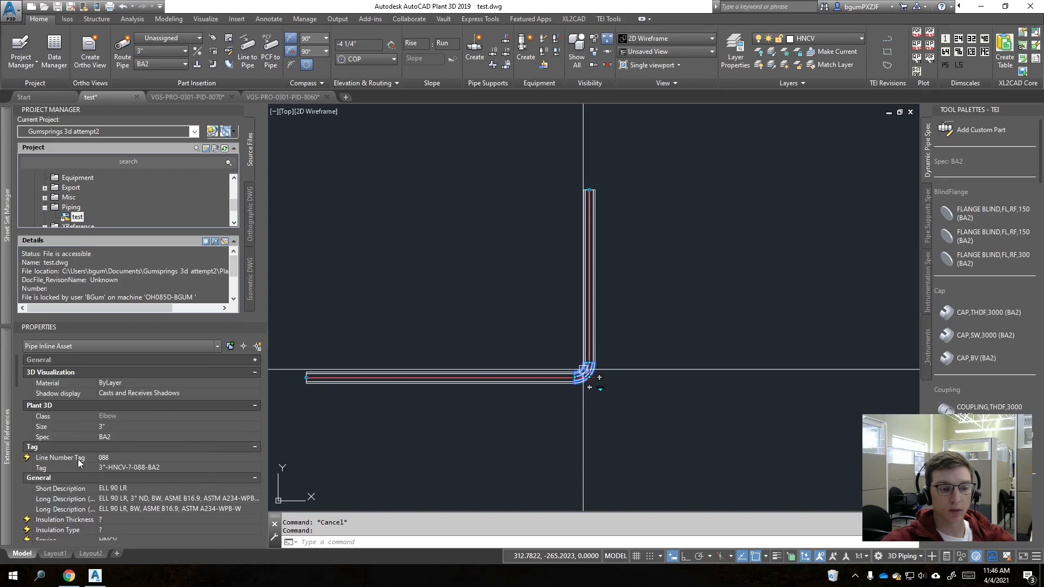
{"action": "left_click", "coordinate": [7, 435]}
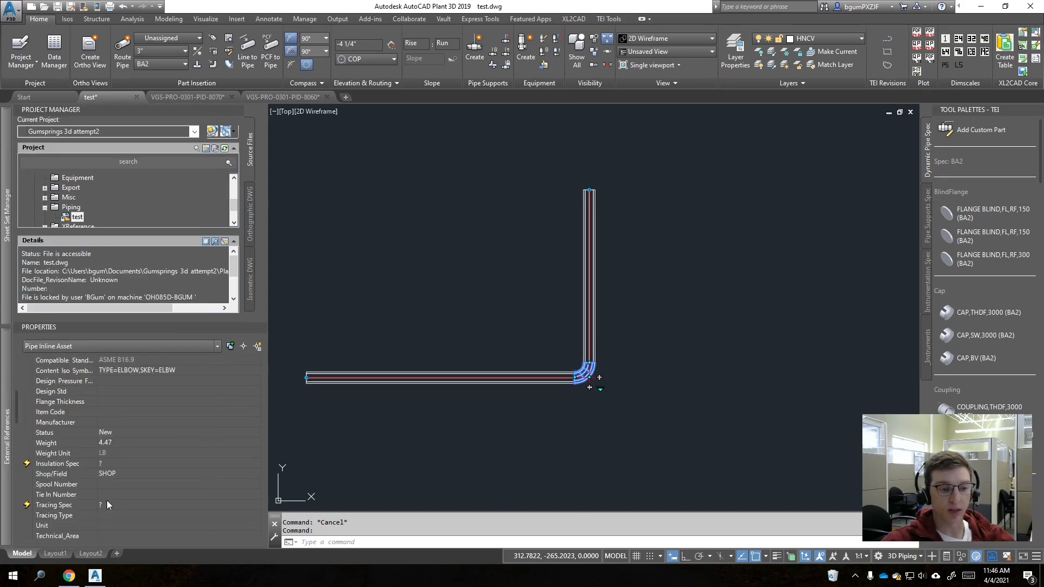
{"action": "left_click", "coordinate": [122, 507]}
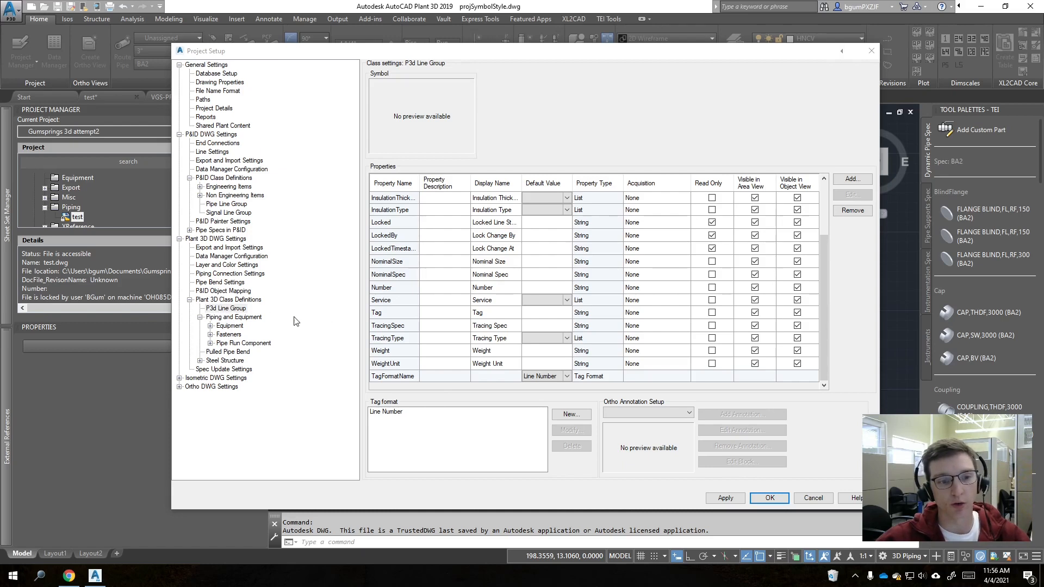
Step: Make the P3d Line Group's TracingSpec property acquire its value from the Tracing Spec of the Pipe class under Pipe Run Component
{"action": "left_click", "coordinate": [660, 326]}
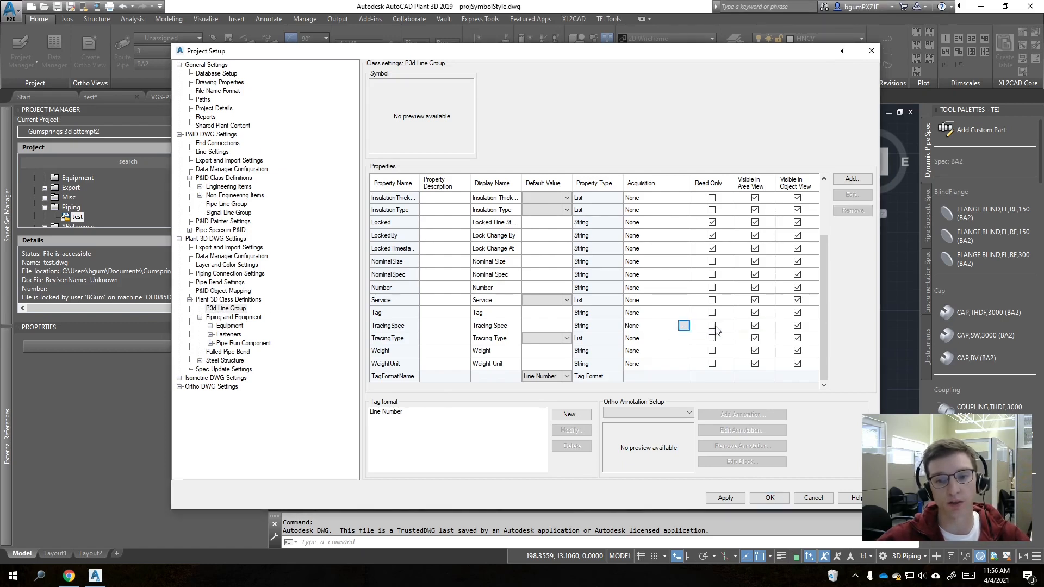
{"action": "left_click", "coordinate": [656, 326]}
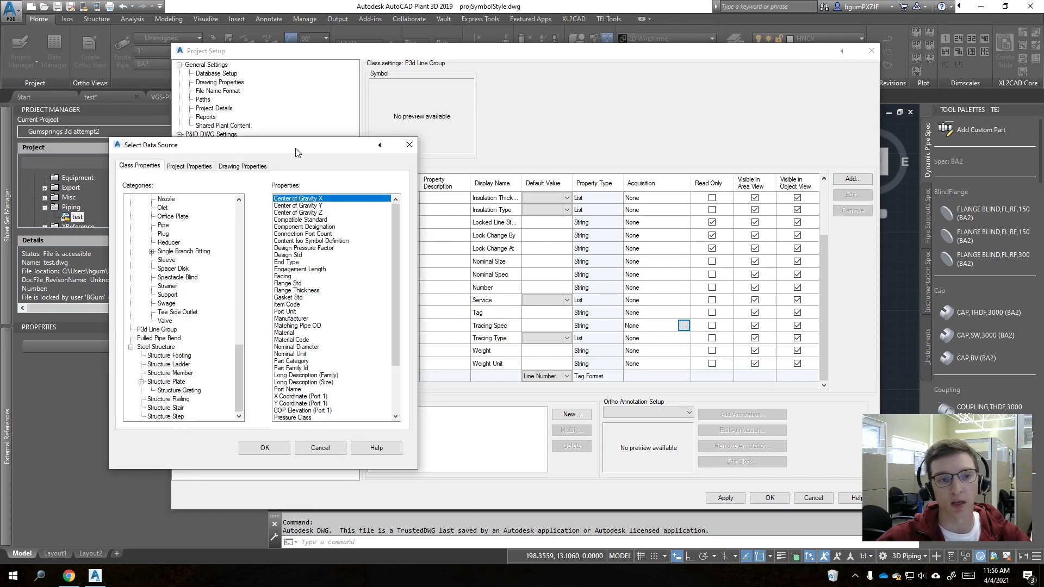
{"action": "left_click_drag", "start_coordinate": [296, 152], "coordinate": [467, 135]}
{"action": "left_click_drag", "start_coordinate": [411, 345], "coordinate": [409, 201]}
{"action": "left_click", "coordinate": [312, 191]}
{"action": "left_click", "coordinate": [312, 199]}
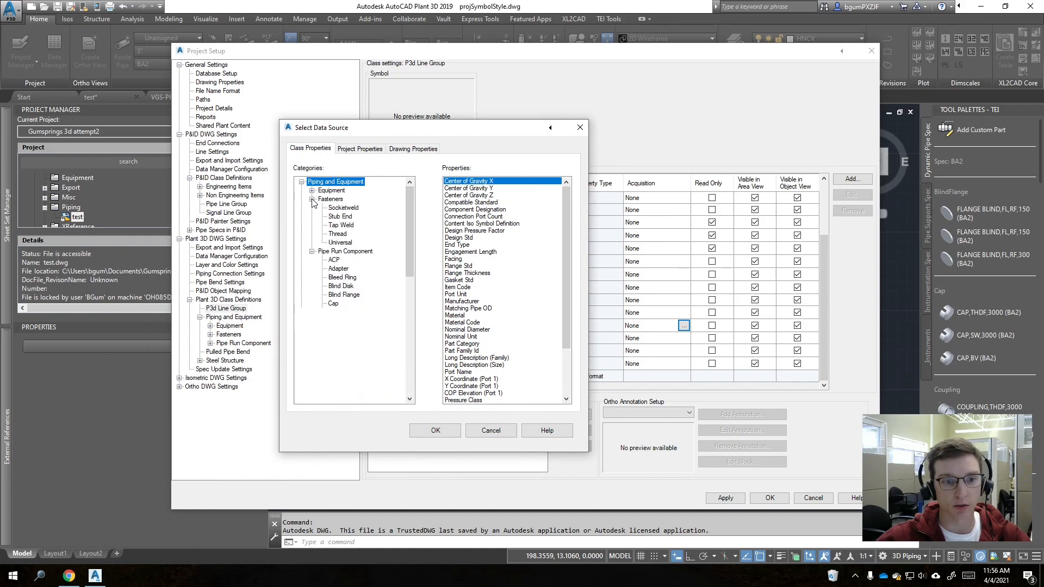
{"action": "left_click", "coordinate": [312, 200]}
{"action": "left_click", "coordinate": [313, 208]}
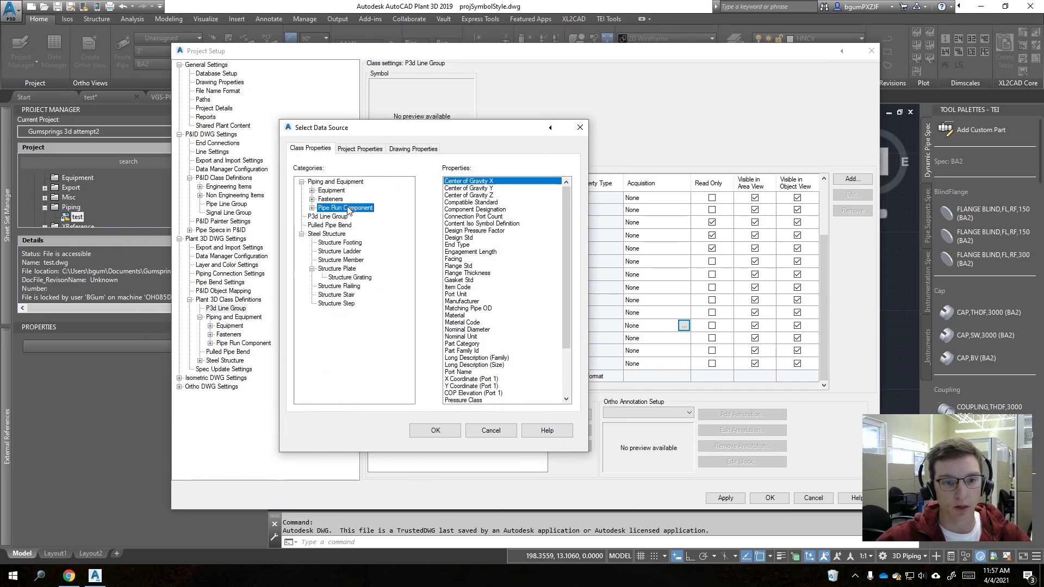
{"action": "left_click", "coordinate": [312, 208]}
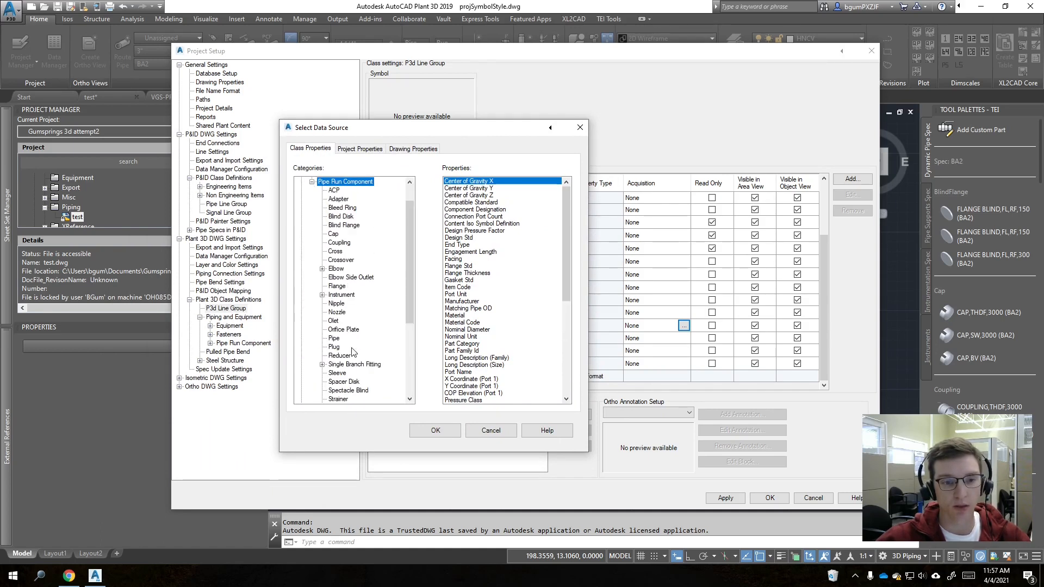
{"action": "left_click", "coordinate": [334, 338]}
{"action": "scroll", "coordinate": [485, 321], "scroll_direction": "down", "scroll_amount": 5}
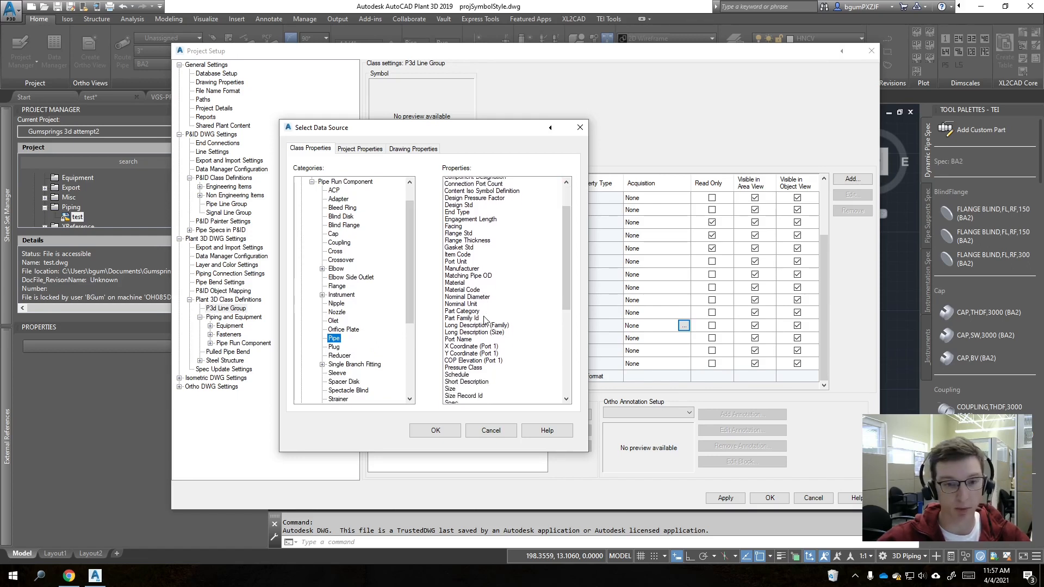
{"action": "scroll", "coordinate": [484, 321], "scroll_direction": "down", "scroll_amount": 5}
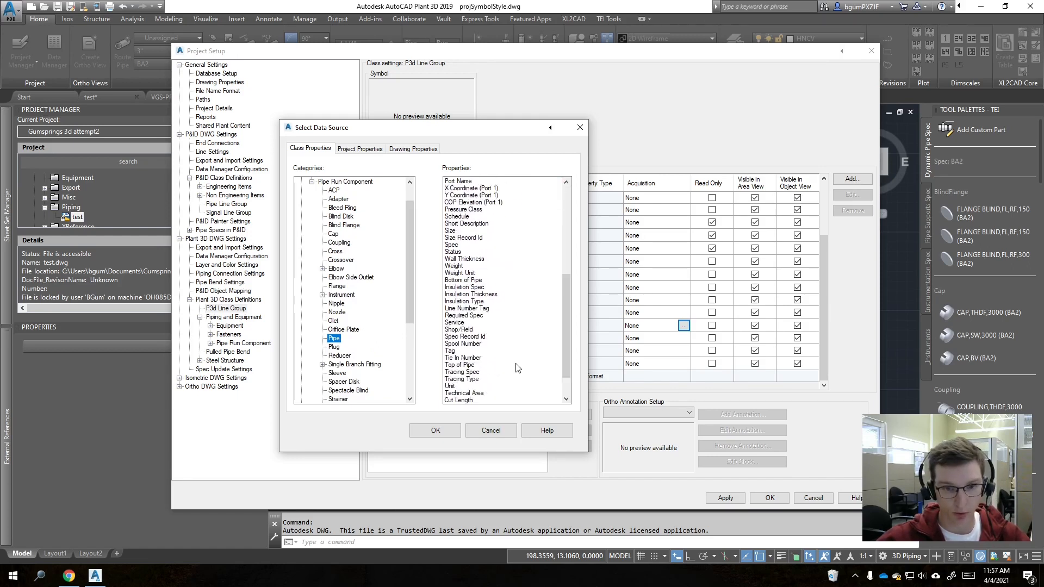
{"action": "left_click", "coordinate": [465, 373]}
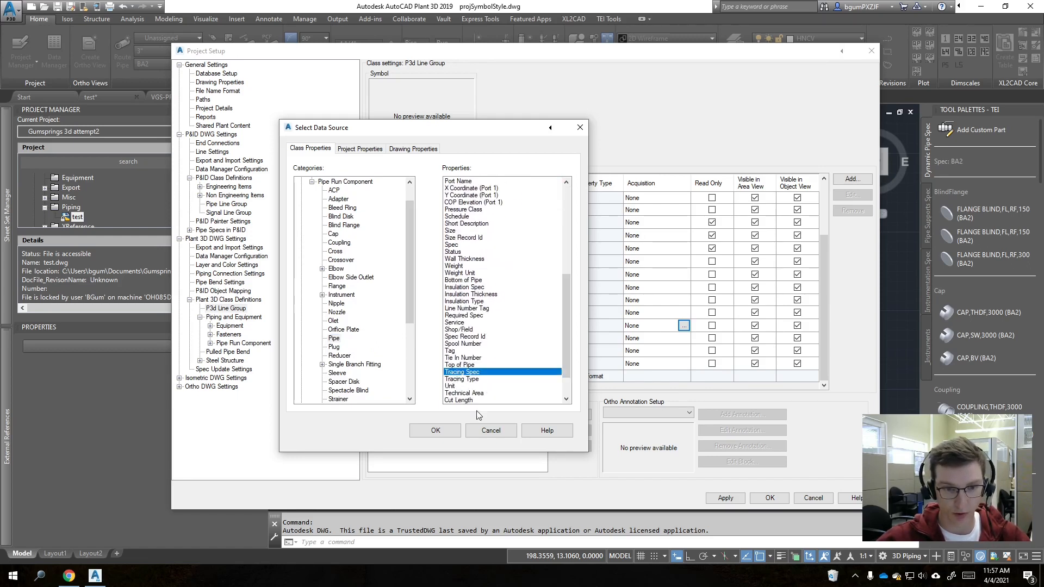
{"action": "left_click", "coordinate": [435, 430]}
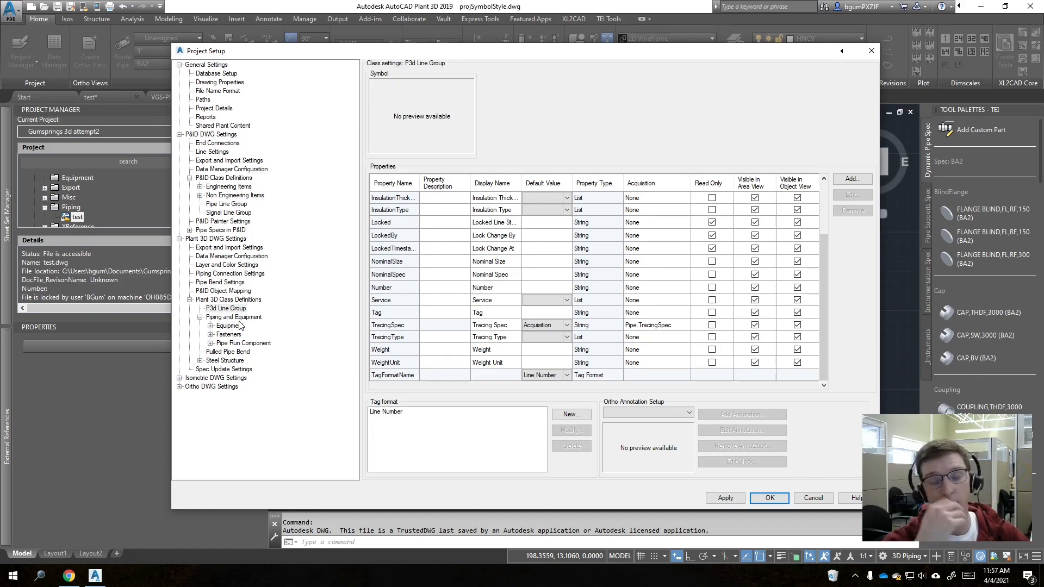
Step: Remove the Pipe.TracingSpec acquisition rule from the TracingSpec property of the Elbow class under Pipe Run Component
{"action": "left_click", "coordinate": [209, 343]}
{"action": "scroll", "coordinate": [240, 296], "scroll_direction": "down", "scroll_amount": 2}
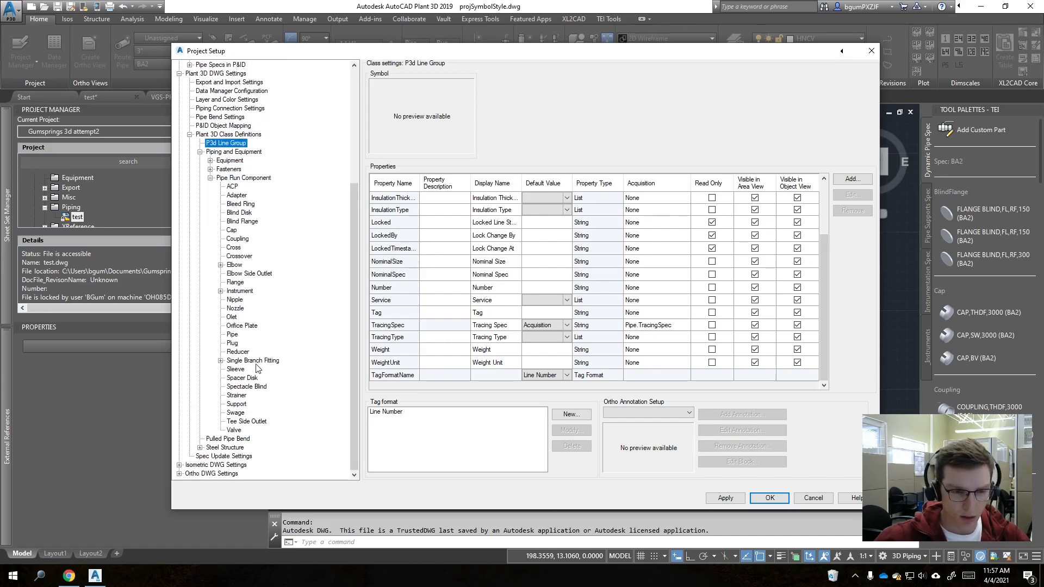
{"action": "left_click", "coordinate": [234, 265]}
{"action": "scroll", "coordinate": [500, 275], "scroll_direction": "down", "scroll_amount": 10}
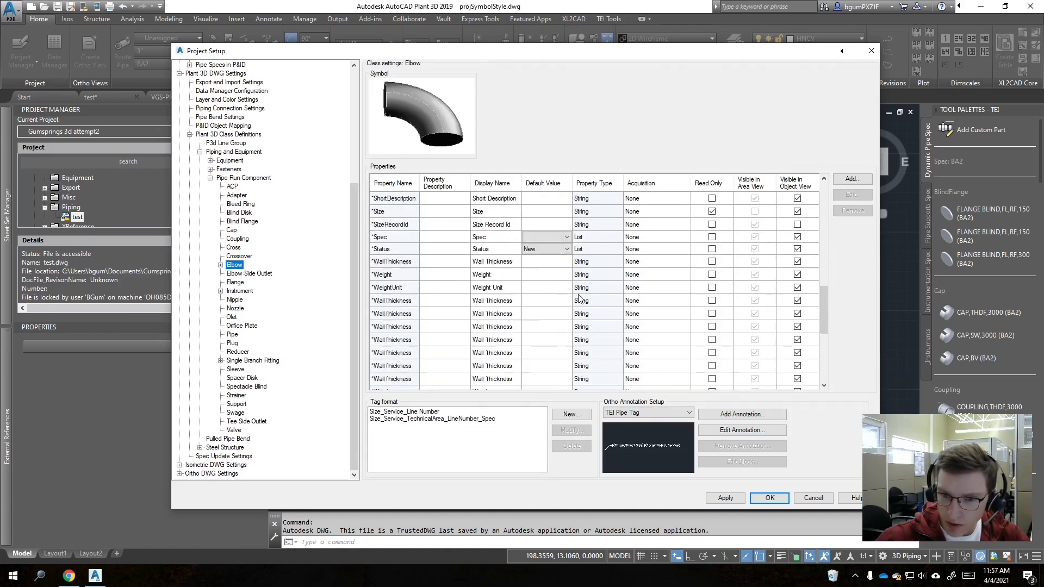
{"action": "scroll", "coordinate": [668, 310], "scroll_direction": "down", "scroll_amount": 1}
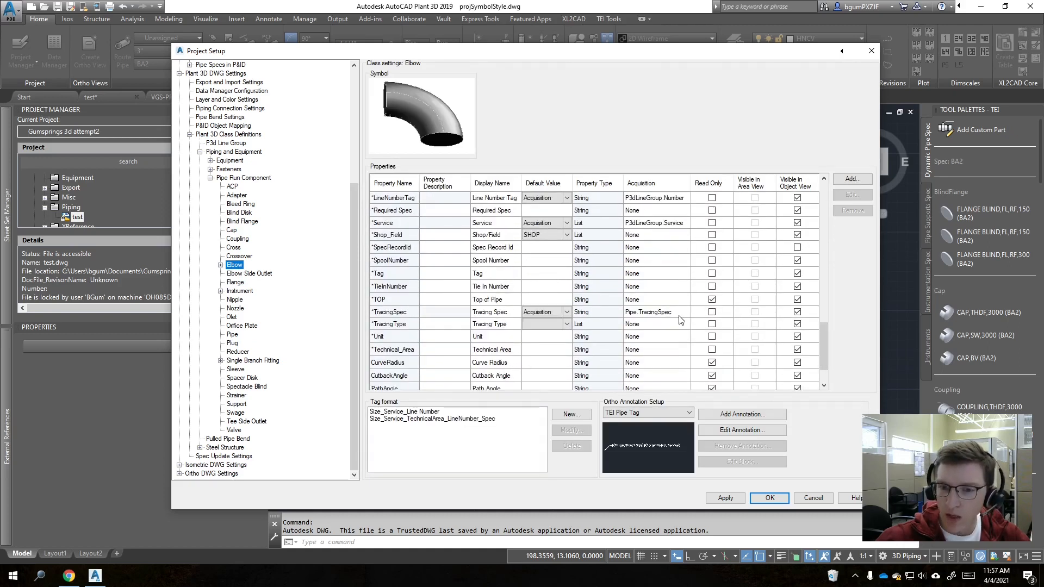
{"action": "left_click", "coordinate": [663, 313]}
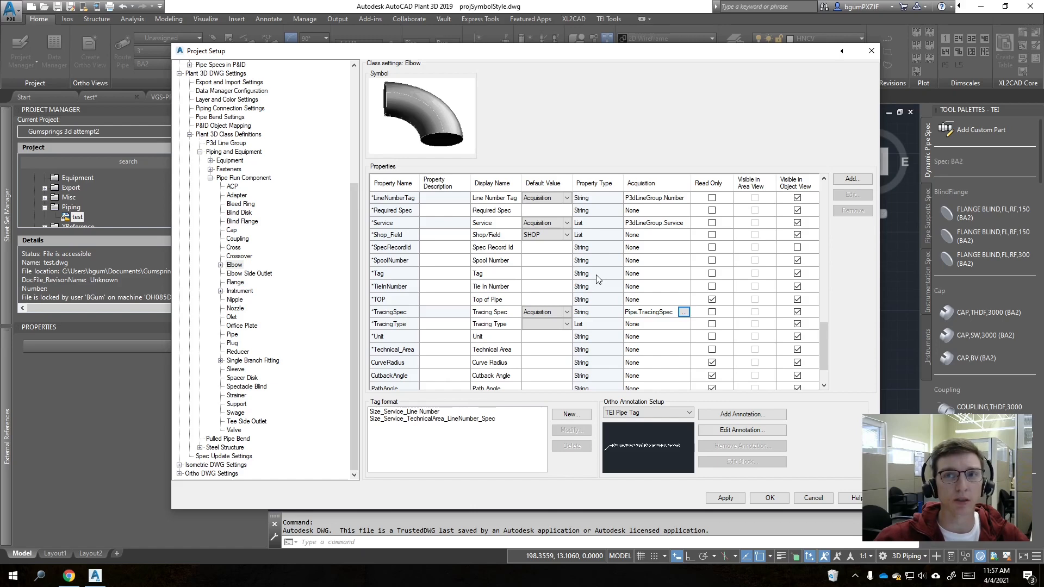
{"action": "left_click", "coordinate": [683, 313]}
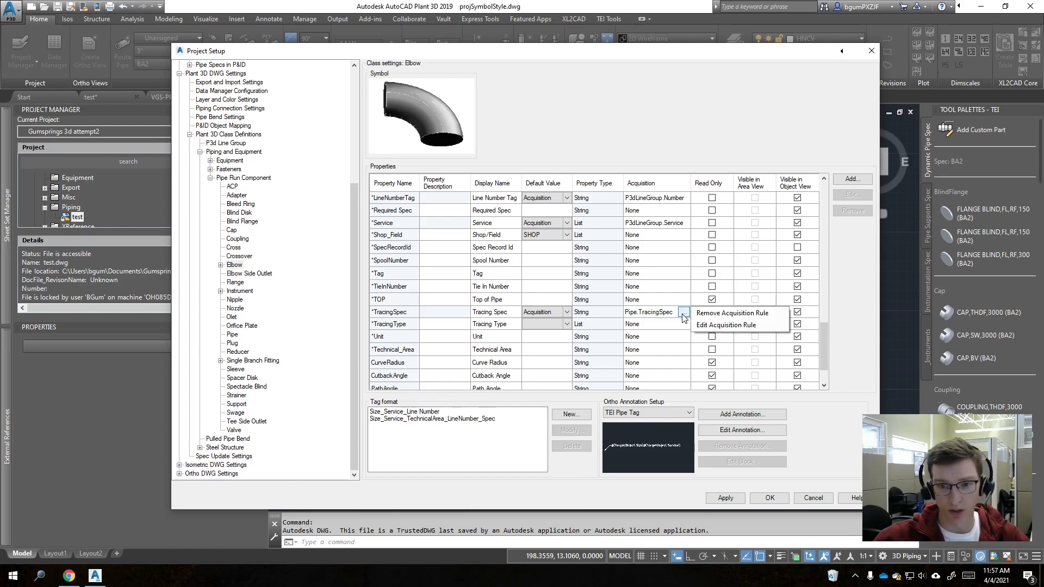
{"action": "left_click", "coordinate": [721, 315]}
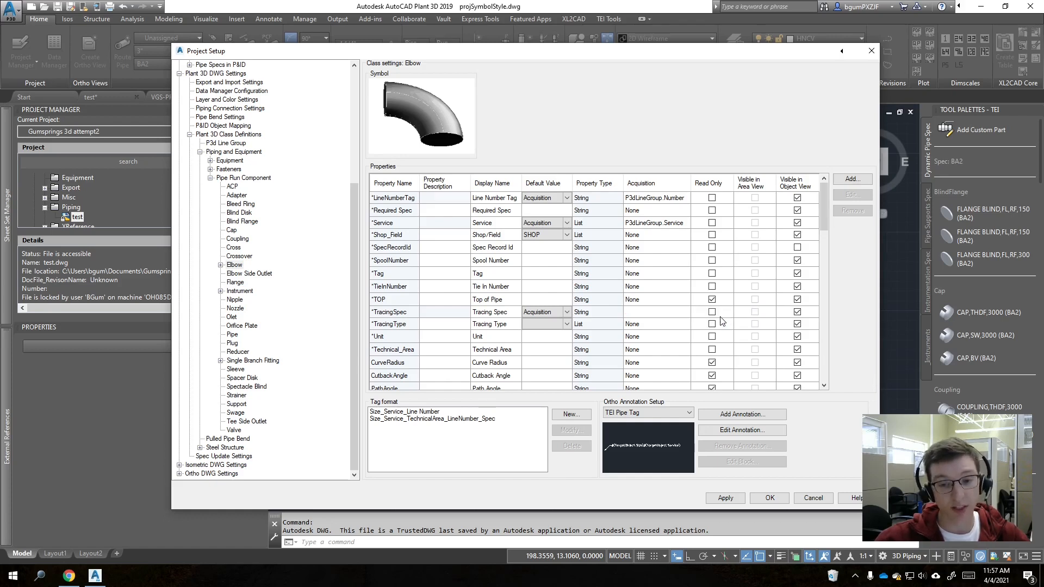
Step: Review the Elbow class's TracingSpec acquisition source, widening the Acquisition column to read its full name
{"action": "left_click", "coordinate": [210, 178]}
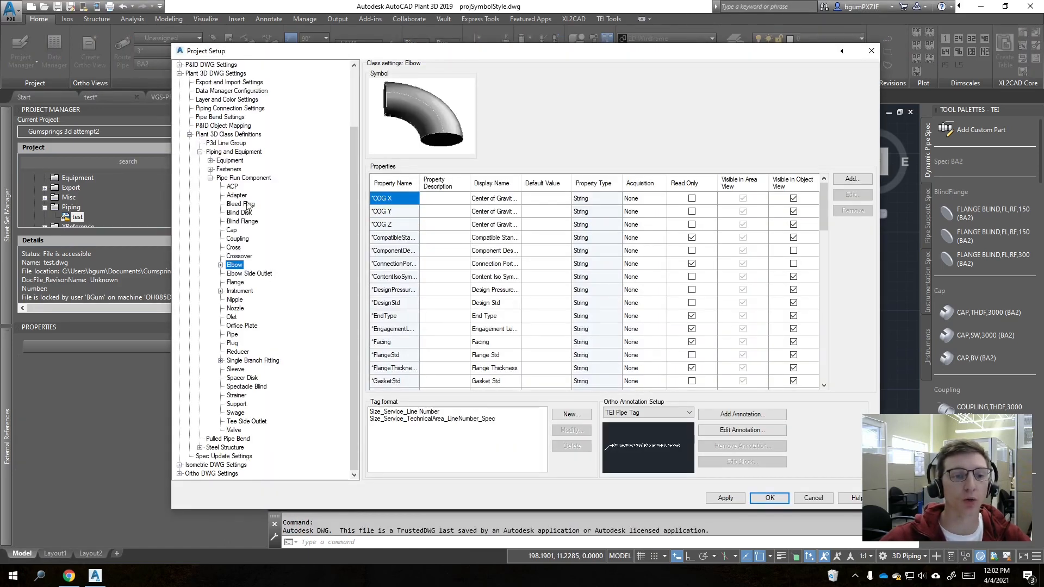
{"action": "scroll", "coordinate": [626, 314], "scroll_direction": "down", "scroll_amount": 5}
{"action": "scroll", "coordinate": [625, 314], "scroll_direction": "down", "scroll_amount": 3}
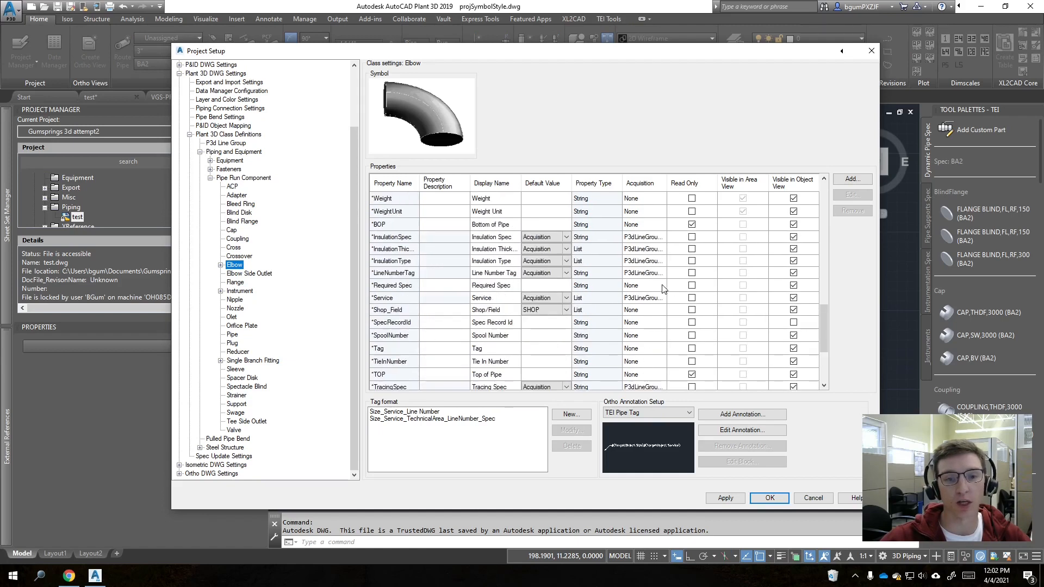
{"action": "scroll", "coordinate": [657, 315], "scroll_direction": "down", "scroll_amount": 3}
{"action": "left_click", "coordinate": [660, 314]}
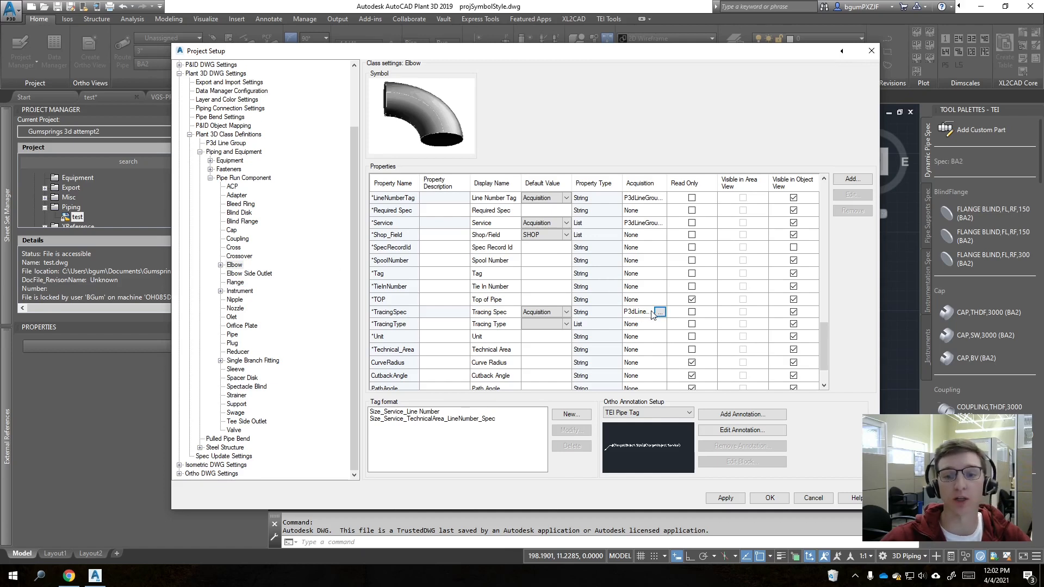
{"action": "double_click", "coordinate": [668, 185]}
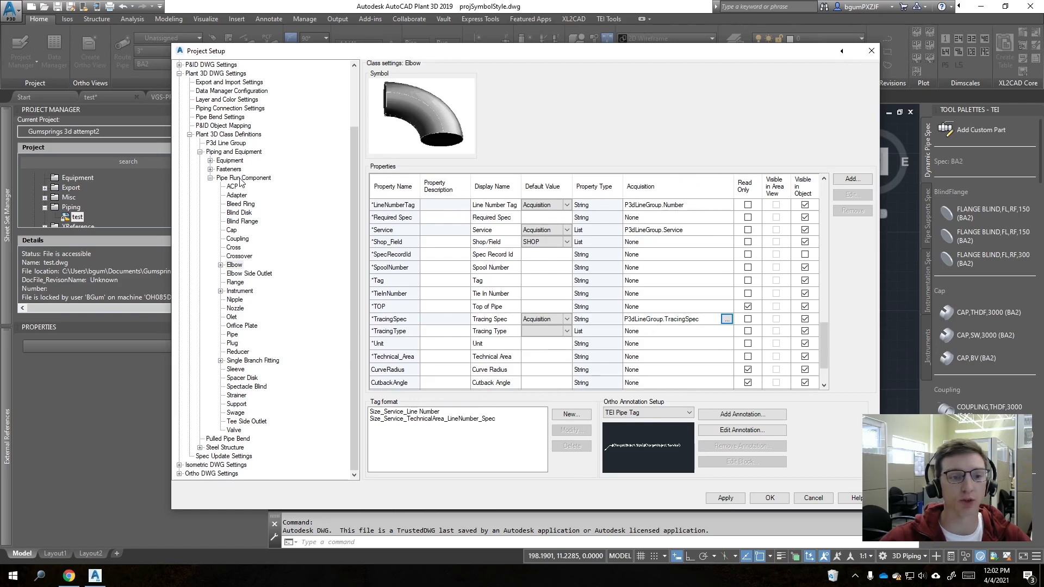
Step: Remove the Pipe.TracingSpec acquisition rule from the P3d Line Group's TracingSpec property
{"action": "left_click", "coordinate": [215, 144]}
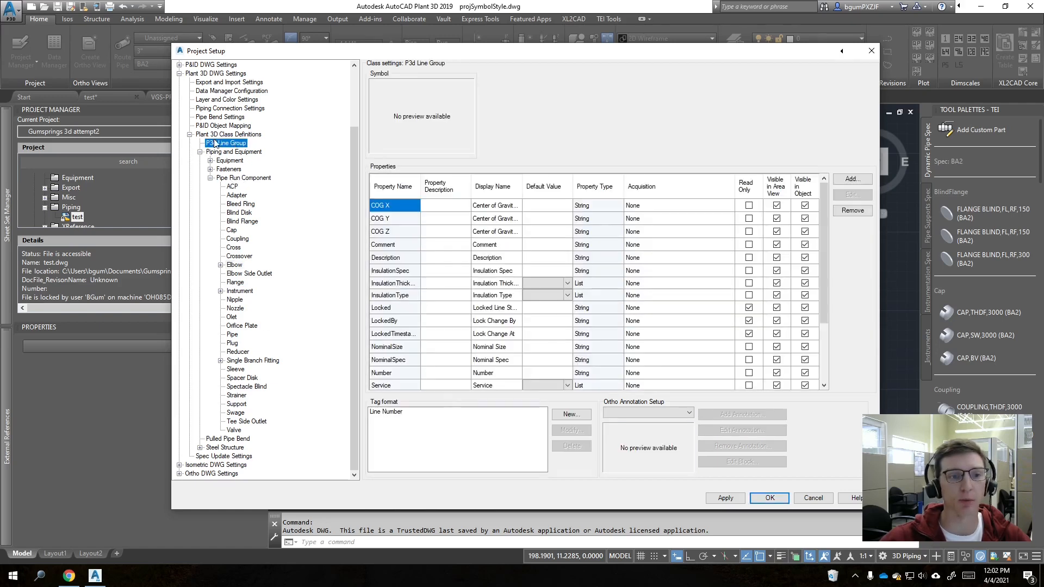
{"action": "scroll", "coordinate": [666, 345], "scroll_direction": "down", "scroll_amount": 2}
{"action": "left_click", "coordinate": [647, 333]}
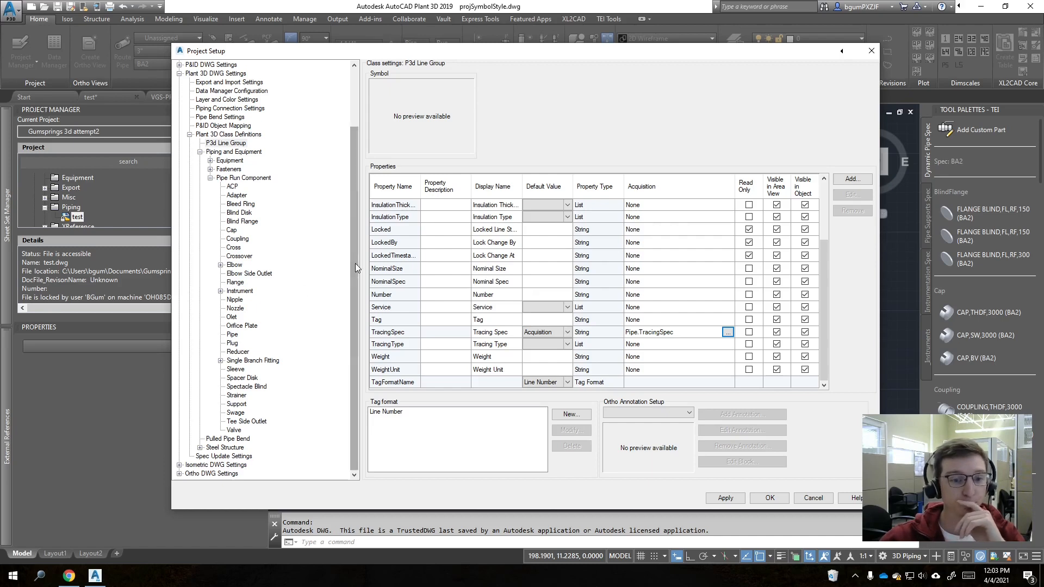
{"action": "left_click_drag", "start_coordinate": [354, 266], "coordinate": [351, 252]}
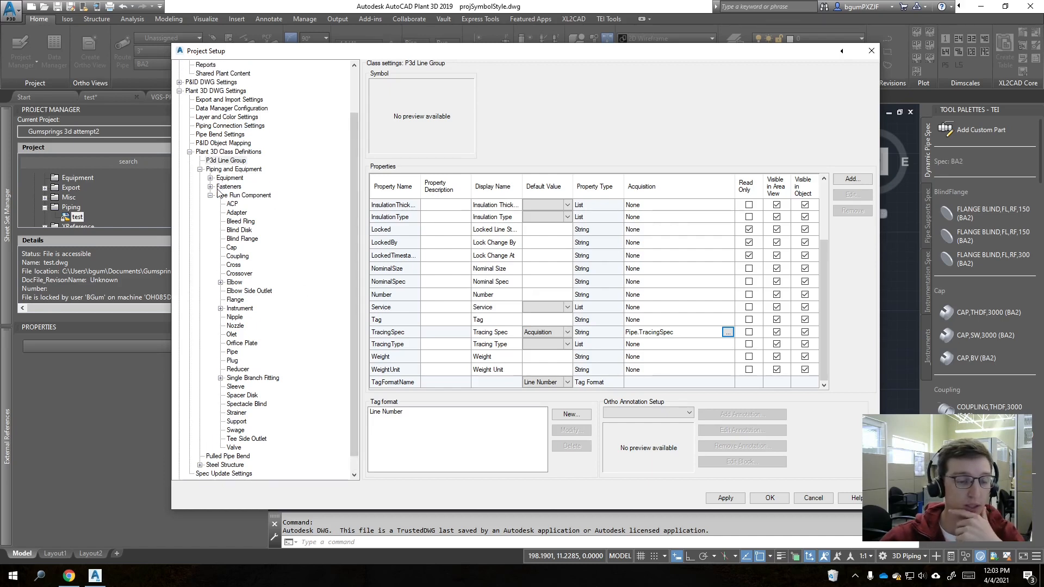
{"action": "left_click", "coordinate": [727, 332]}
{"action": "left_click", "coordinate": [772, 333]}
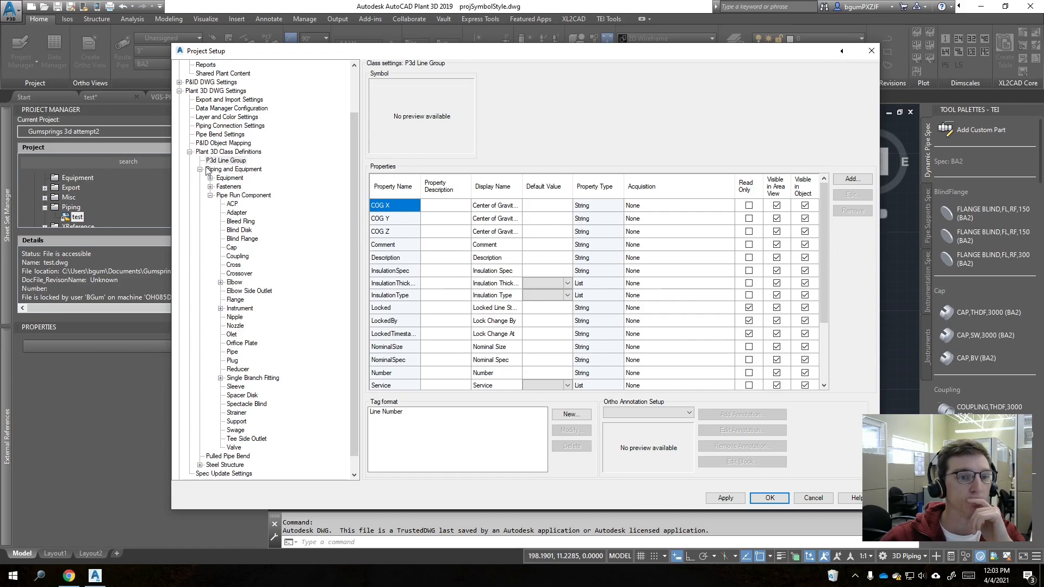
Step: Examine the P&ID object mapping of the Pipe Line Group and its property mappings to Plant 3D
{"action": "left_click", "coordinate": [223, 144]}
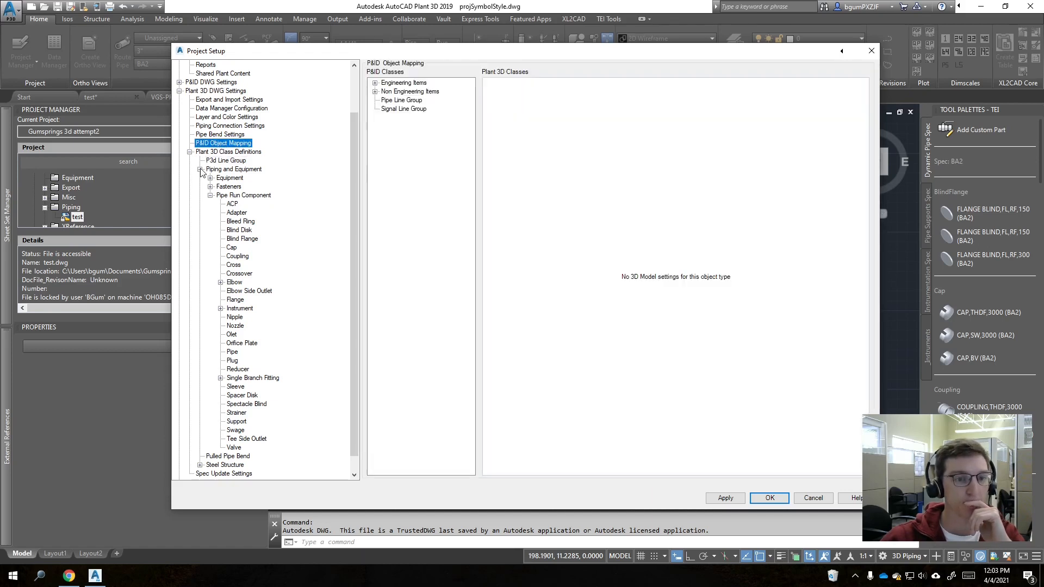
{"action": "left_click", "coordinate": [200, 169]}
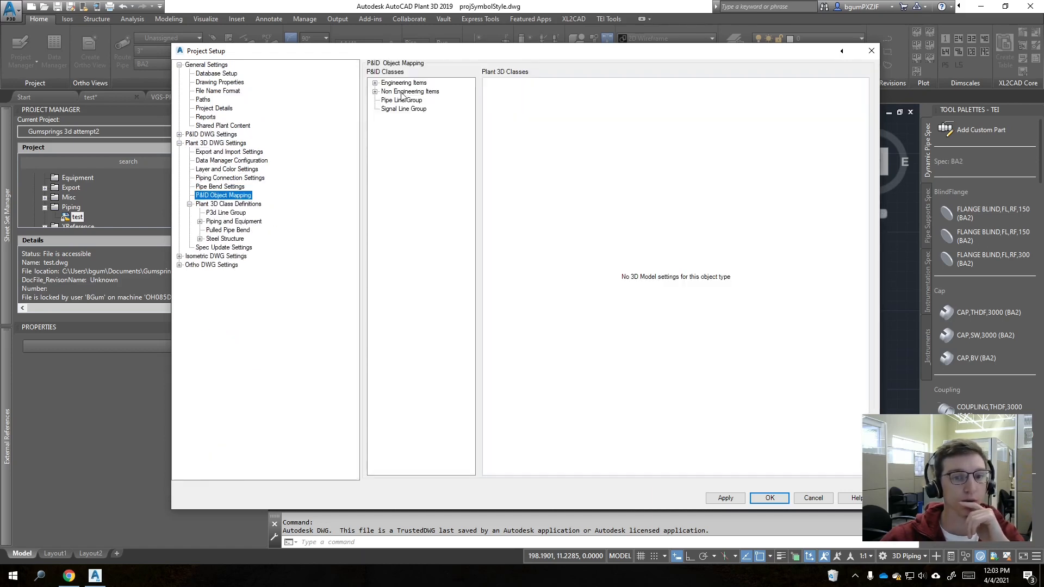
{"action": "left_click", "coordinate": [406, 101]}
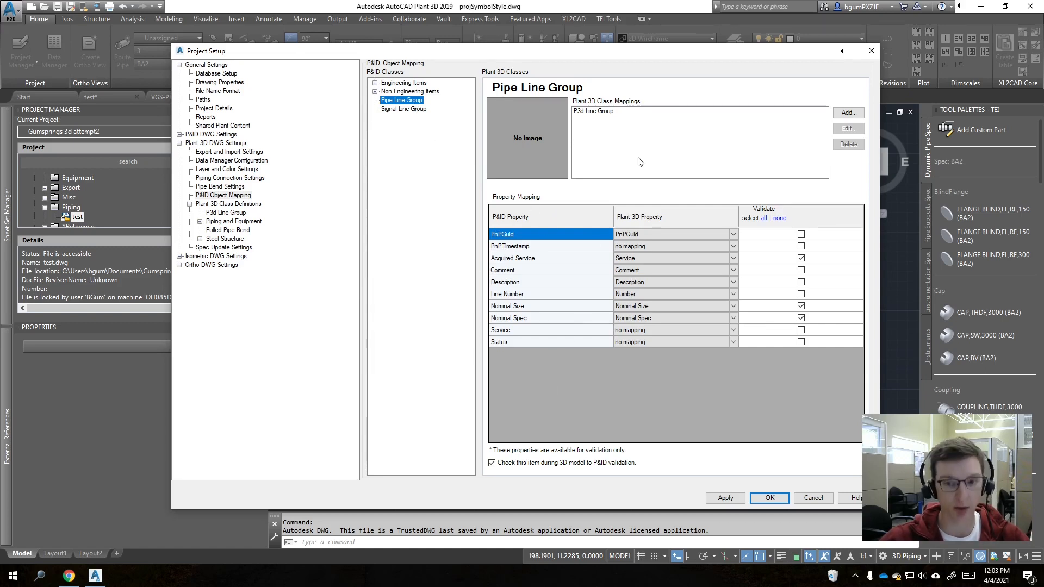
Step: Add a property named AcquiredTracing to the Pipe Line Group class under P&ID Class Definitions
{"action": "left_click", "coordinate": [180, 135]}
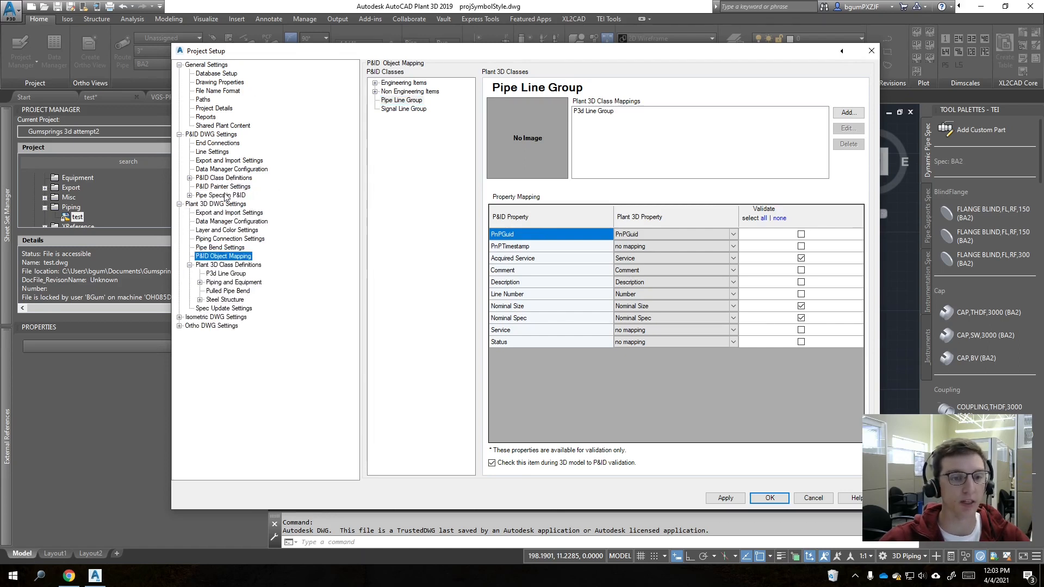
{"action": "left_click", "coordinate": [189, 178]}
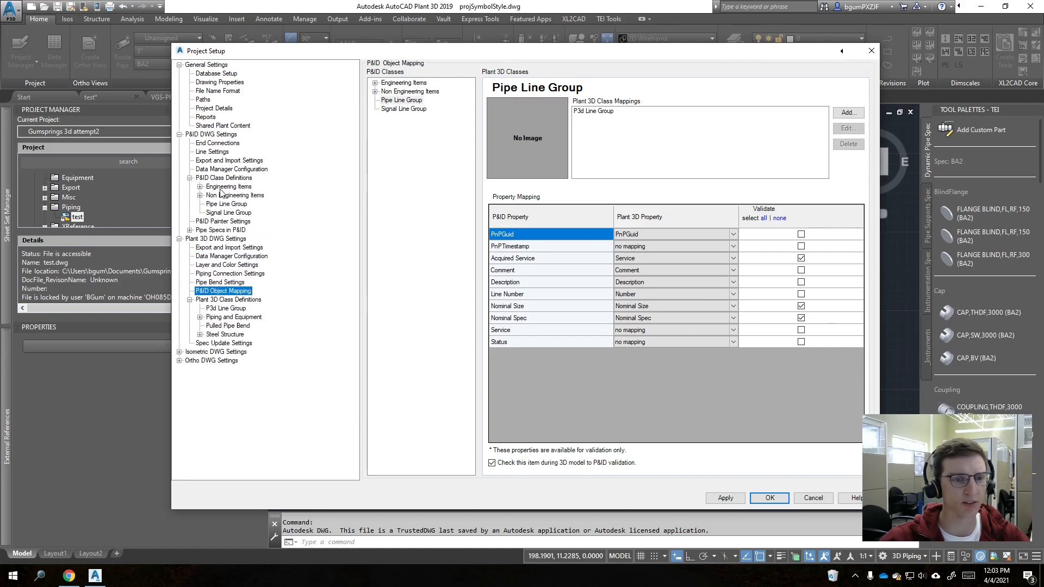
{"action": "left_click", "coordinate": [216, 204]}
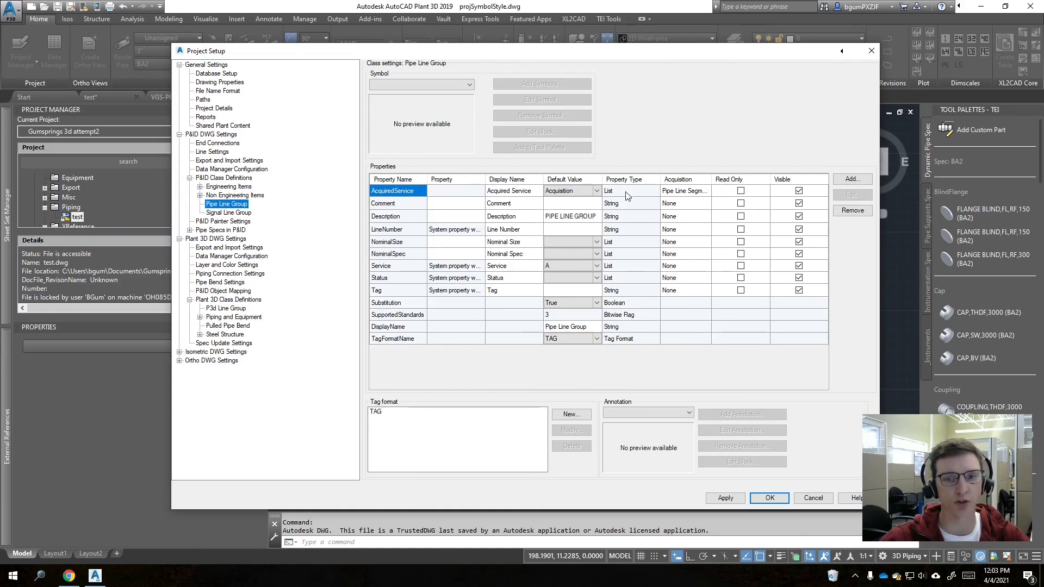
{"action": "left_click_drag", "start_coordinate": [712, 179], "coordinate": [772, 191]}
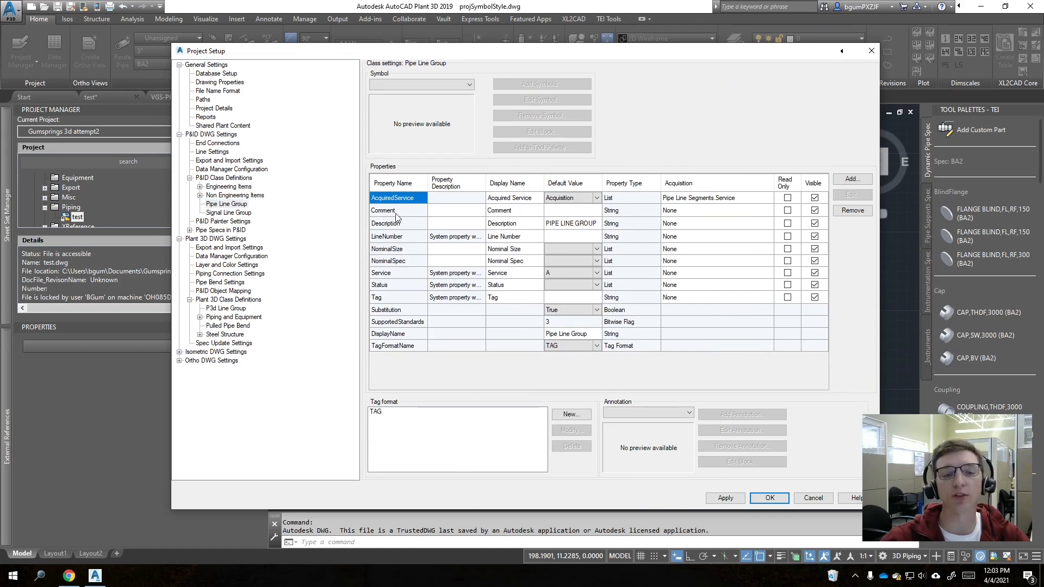
{"action": "left_click", "coordinate": [862, 179]}
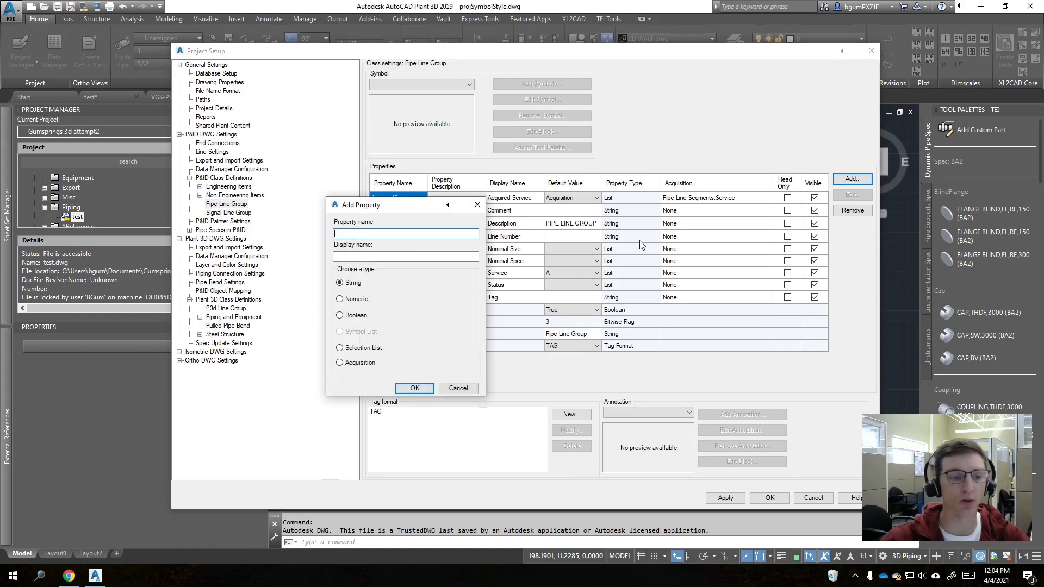
{"action": "type", "text": "Acquired"}
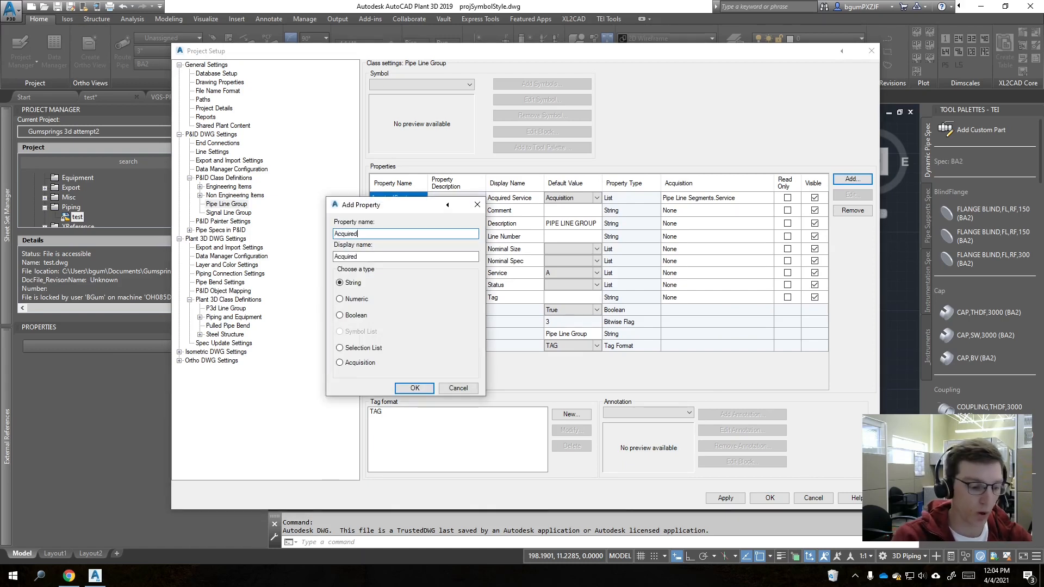
{"action": "type", "text": "Tracing"}
{"action": "left_click_drag", "start_coordinate": [415, 210], "coordinate": [470, 215]}
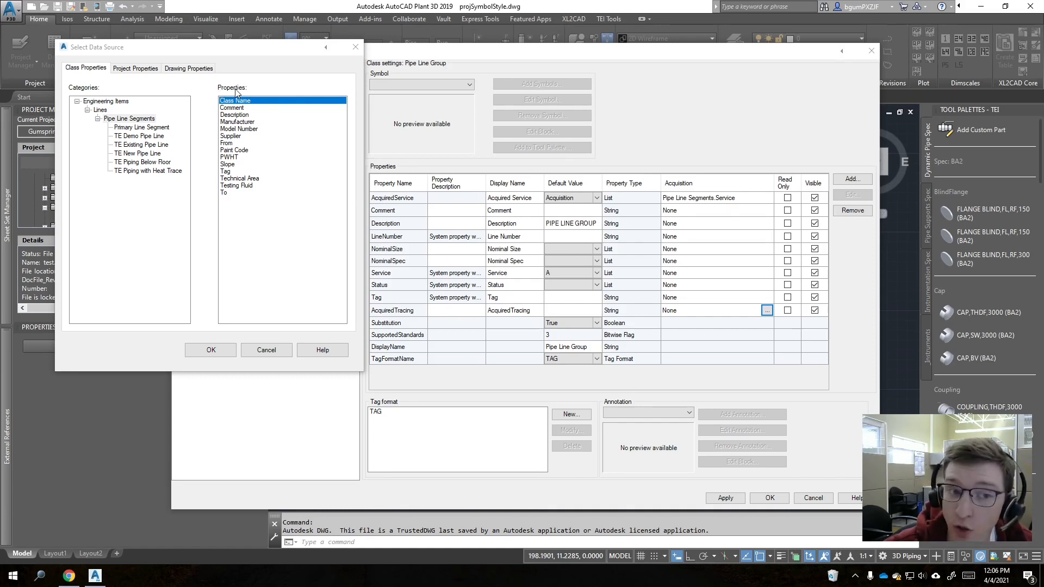
Step: Set the acquisition source of the Pipe Line Group's AcquiredTracing property to Pipe Line Segments.Tracing
{"action": "left_click", "coordinate": [266, 351]}
{"action": "left_click", "coordinate": [638, 312]}
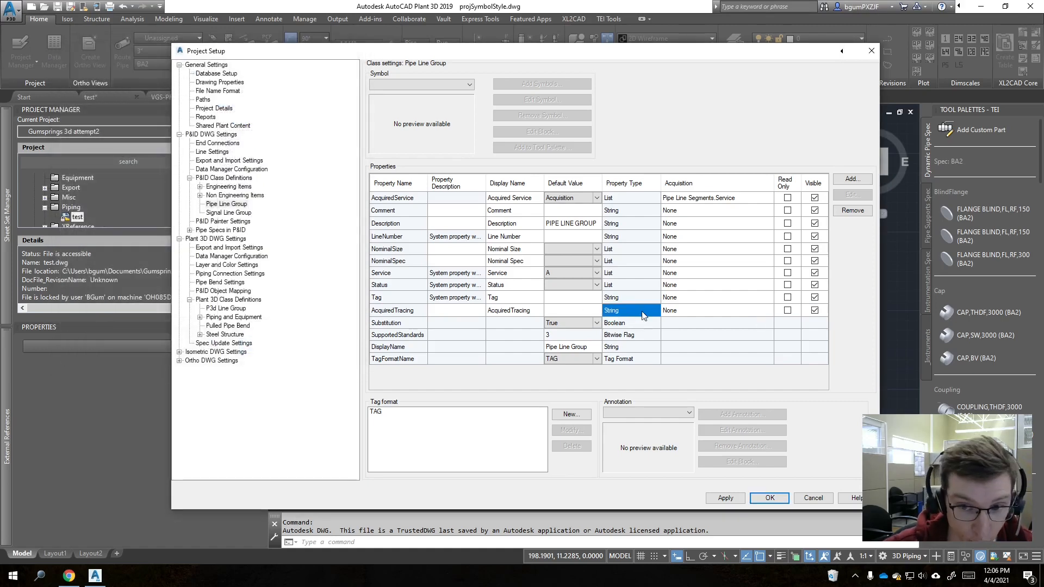
{"action": "left_click", "coordinate": [697, 313]}
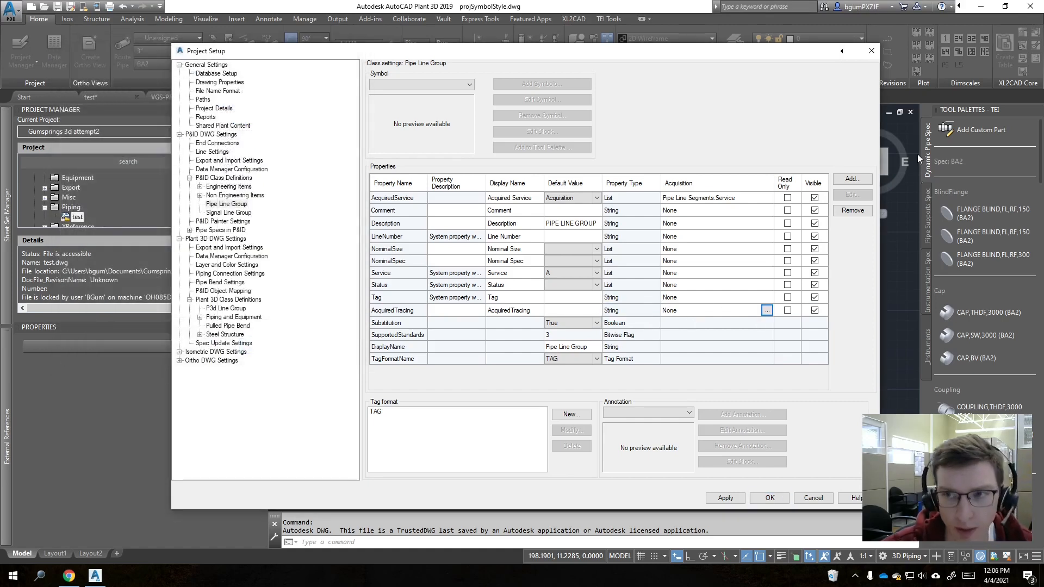
{"action": "left_click", "coordinate": [767, 311]}
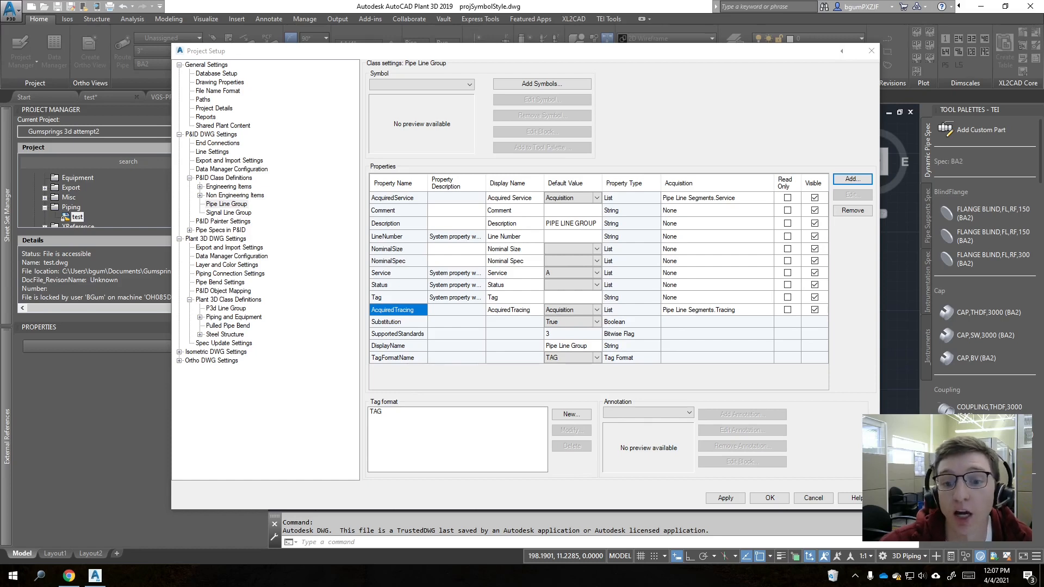
{"action": "left_click", "coordinate": [853, 179]}
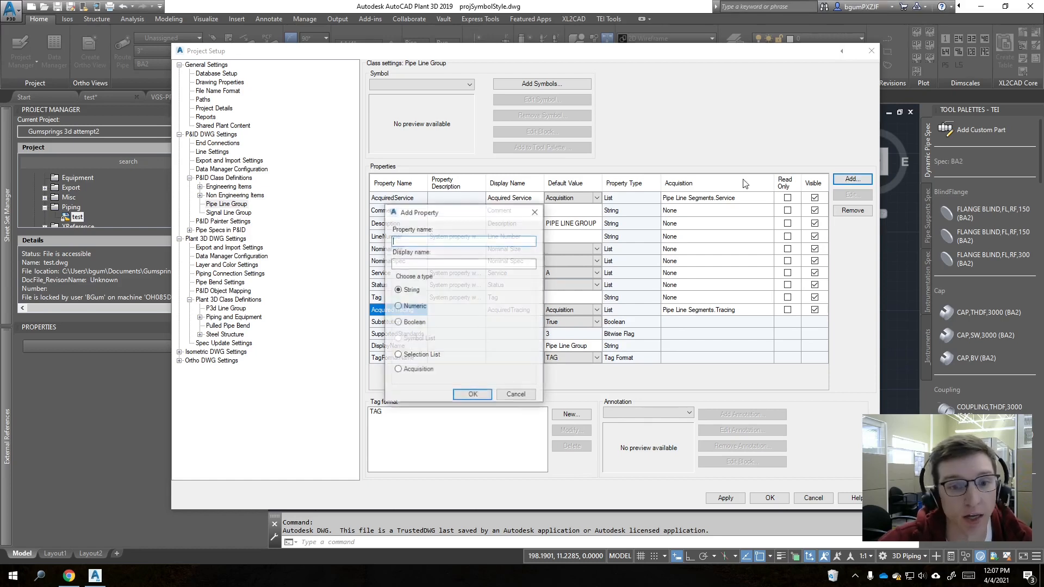
{"action": "left_click", "coordinate": [419, 370]}
{"action": "left_click", "coordinate": [432, 240]}
{"action": "type", "text": "asd"}
{"action": "left_click", "coordinate": [473, 395]}
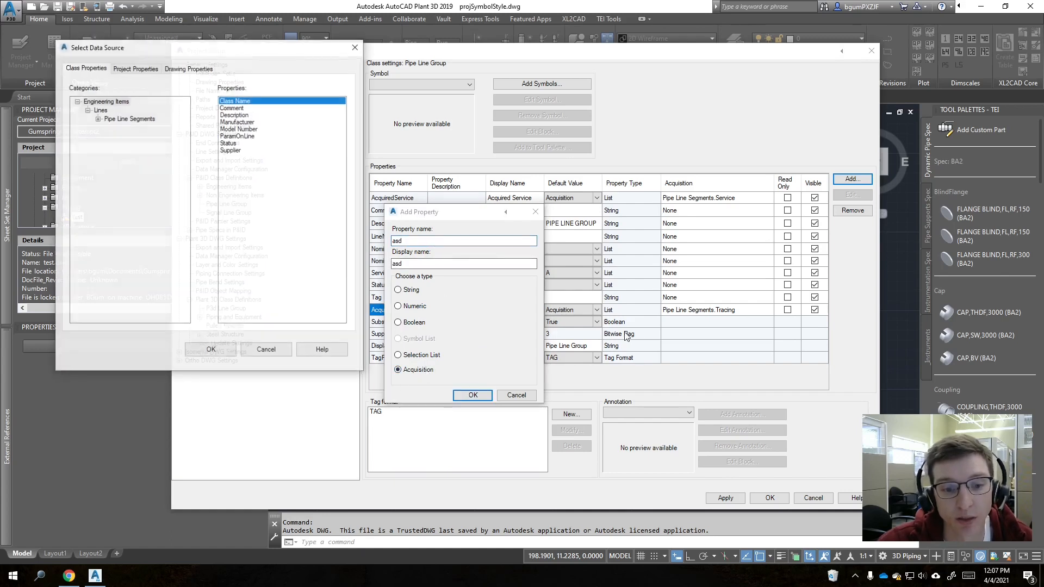
{"action": "left_click", "coordinate": [98, 119]}
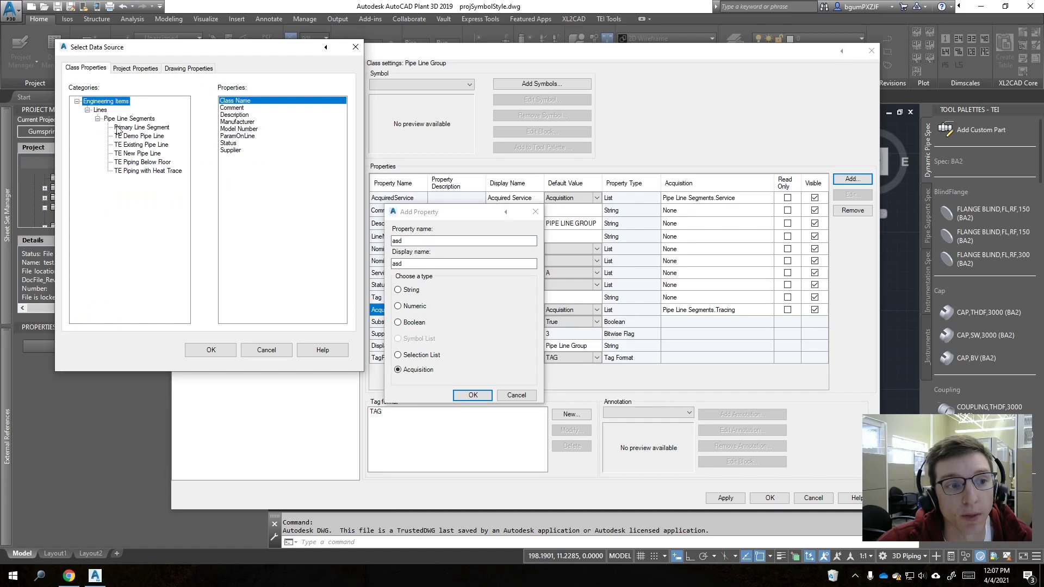
{"action": "left_click", "coordinate": [134, 120]}
{"action": "left_click", "coordinate": [231, 299]}
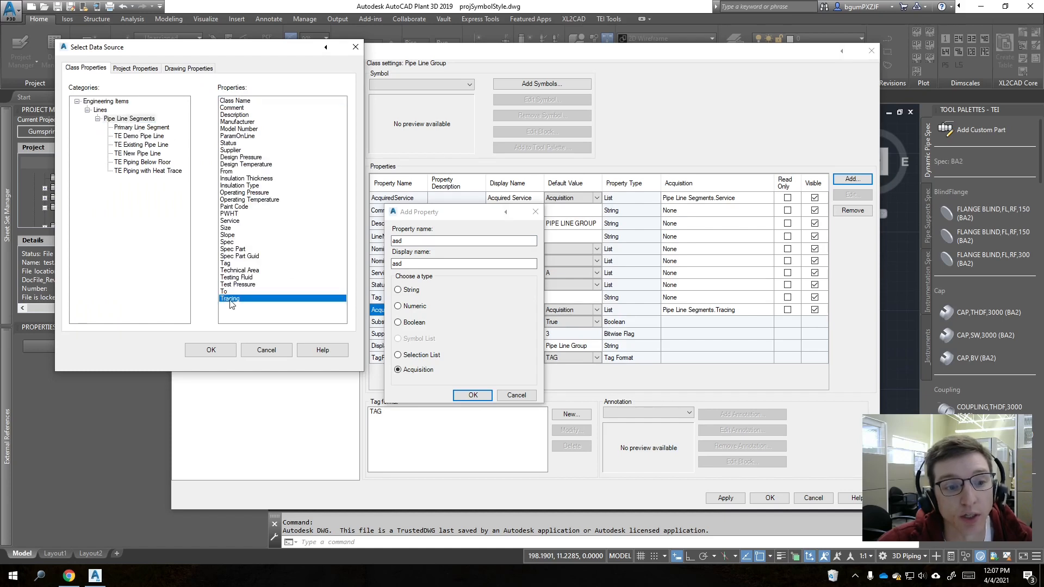
{"action": "left_click", "coordinate": [266, 349]}
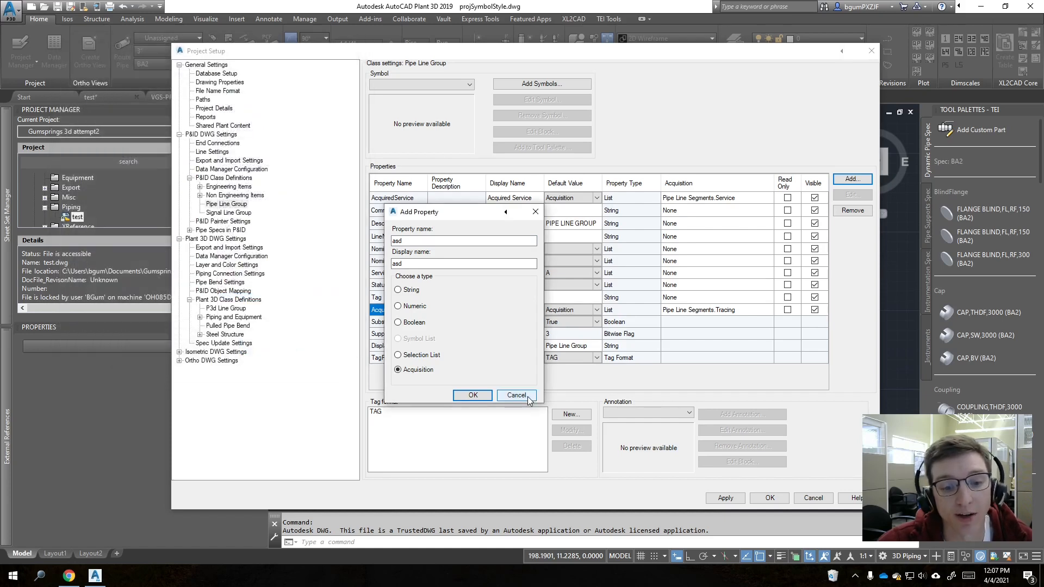
{"action": "left_click", "coordinate": [527, 396]}
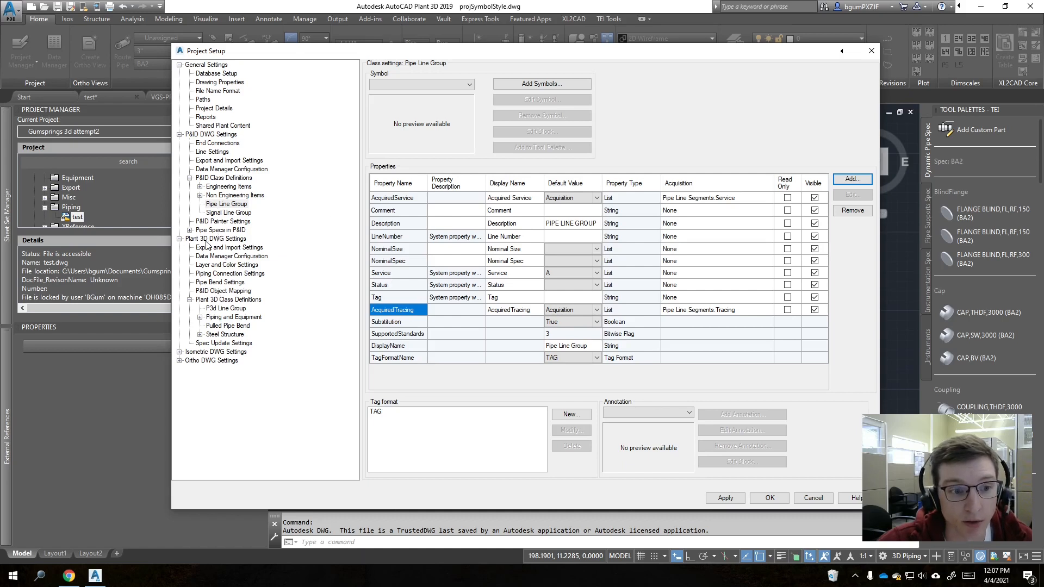
Step: Map the Pipe Line Group's AcquiredTracing property to the Plant 3D property Tracing Spec in P&ID Object Mapping
{"action": "left_click", "coordinate": [179, 134]}
{"action": "left_click", "coordinate": [220, 195]}
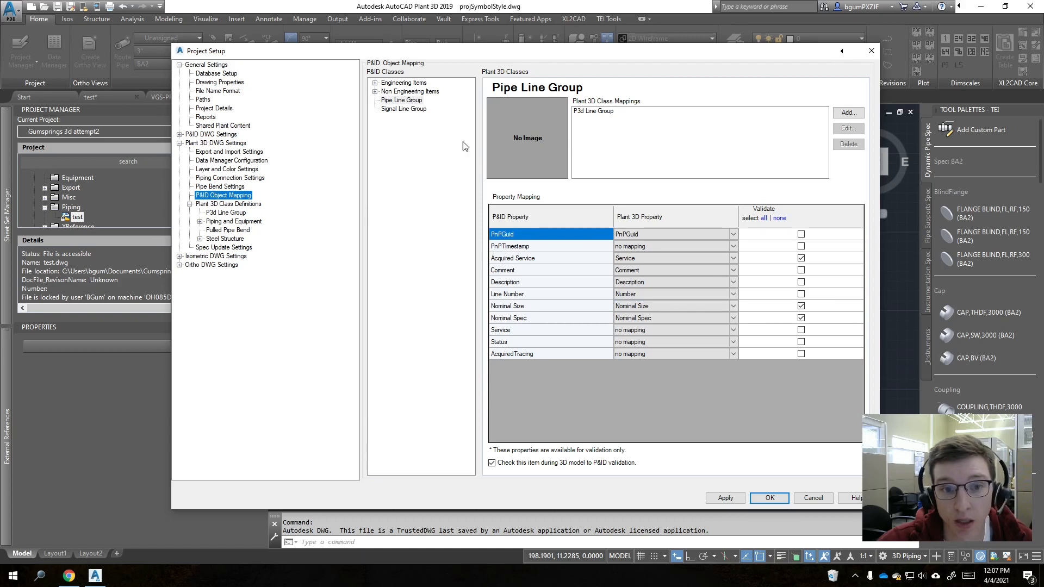
{"action": "left_click", "coordinate": [386, 101]}
{"action": "left_click", "coordinate": [533, 353]}
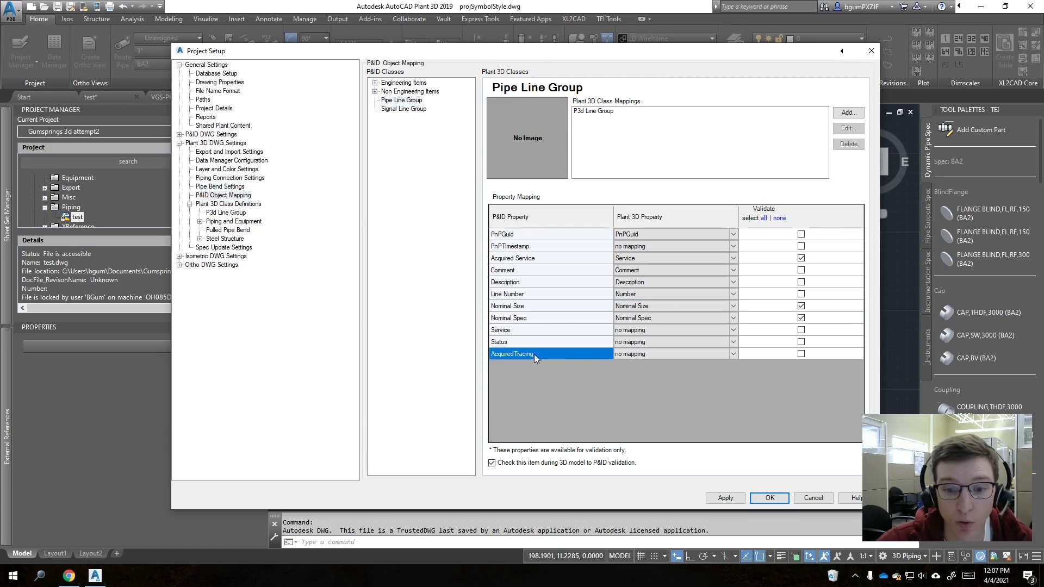
{"action": "left_click", "coordinate": [704, 356]}
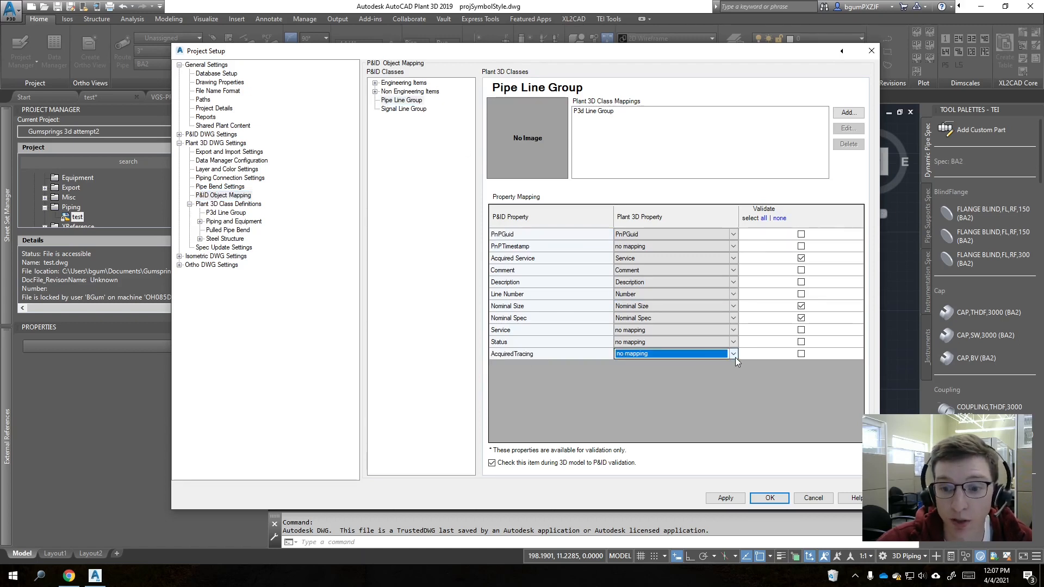
{"action": "left_click", "coordinate": [733, 355]}
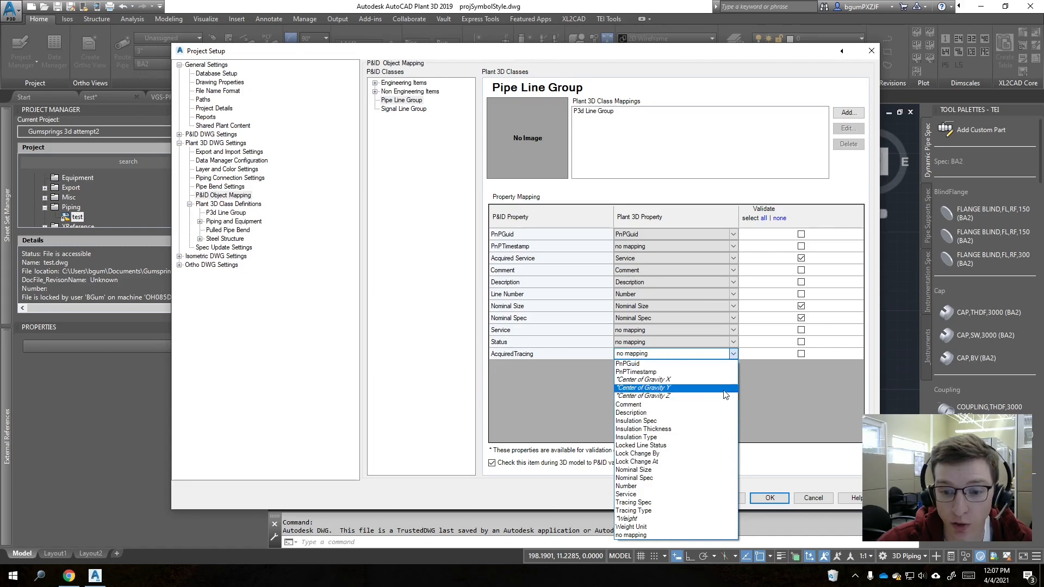
{"action": "left_click", "coordinate": [651, 503]}
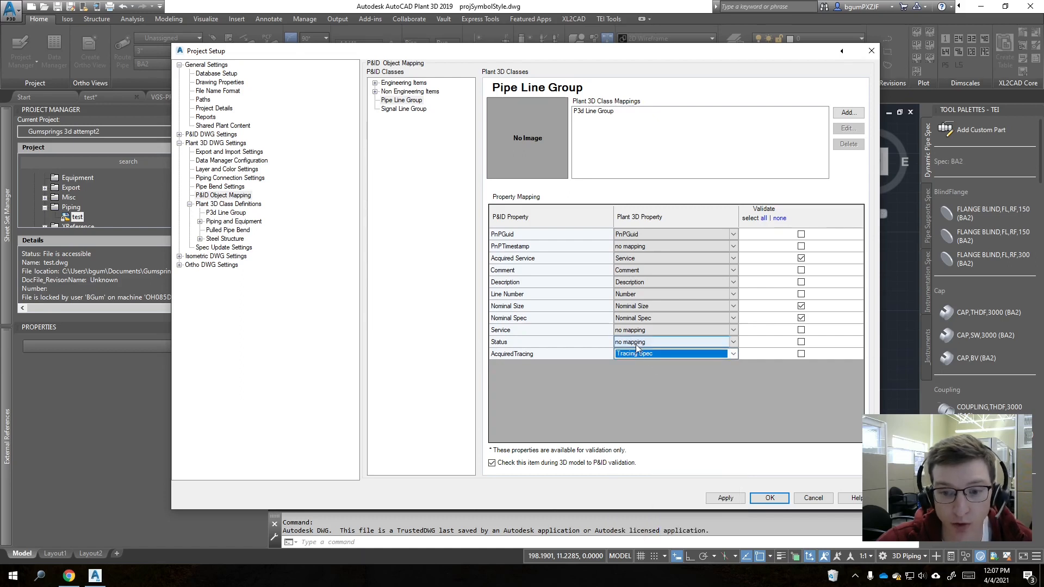
Step: Examine the acquisition setting of the TracingSpec property in the Pipe Run Component class under Piping and Equipment
{"action": "left_click", "coordinate": [223, 223]}
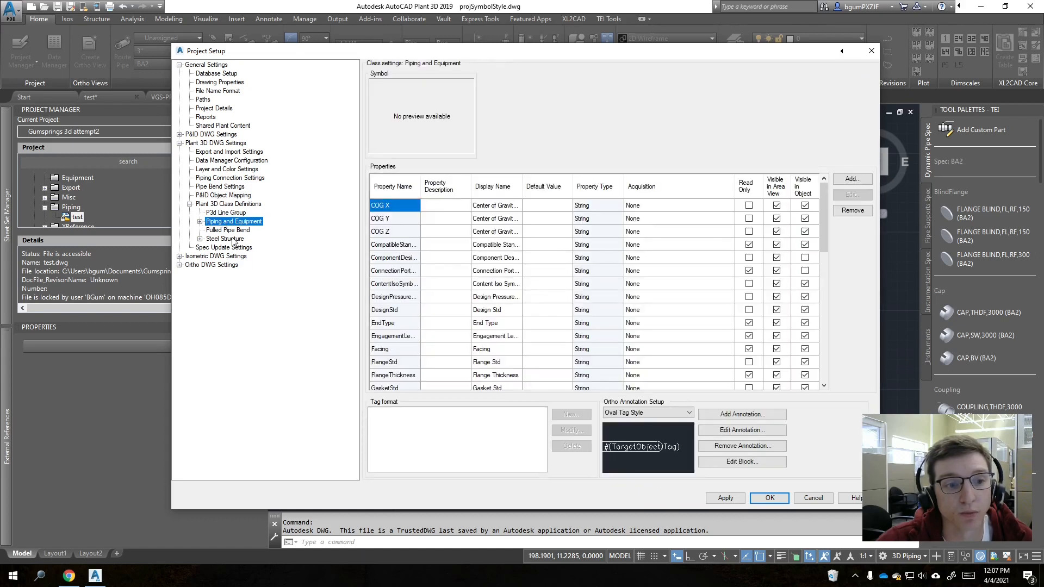
{"action": "left_click", "coordinate": [201, 221]}
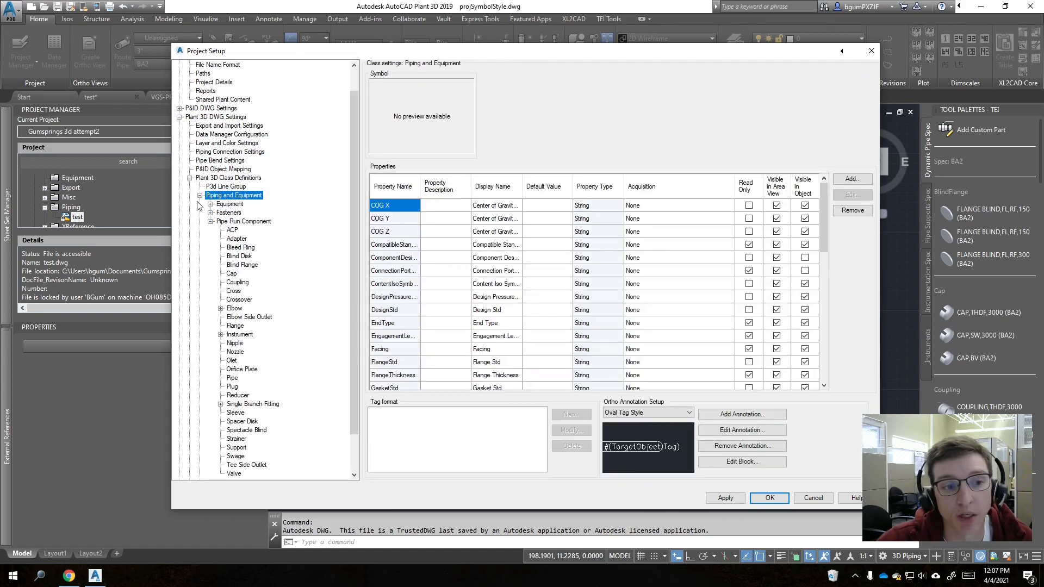
{"action": "left_click", "coordinate": [210, 221]}
{"action": "left_click", "coordinate": [243, 247]}
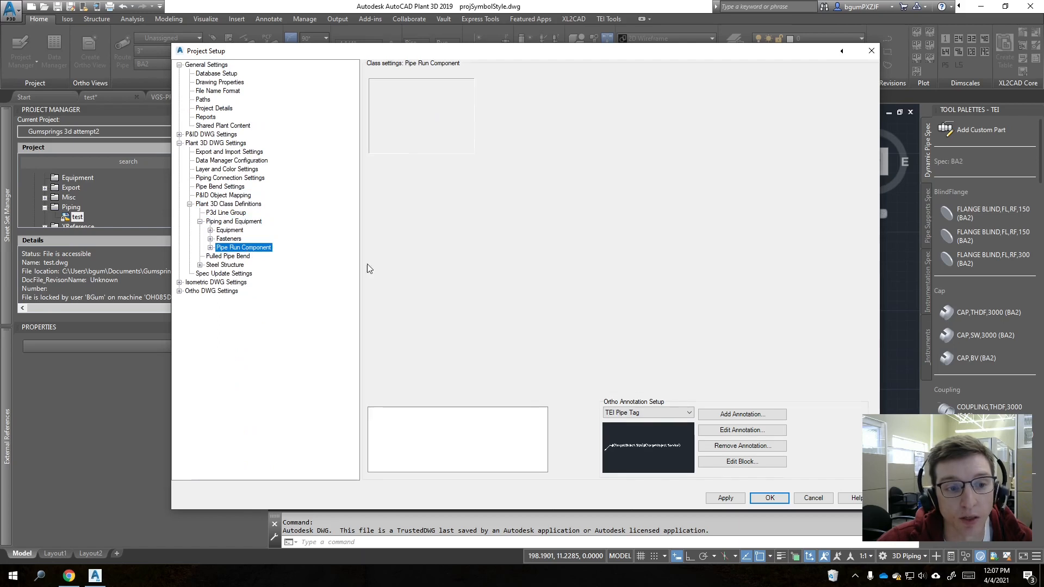
{"action": "scroll", "coordinate": [569, 302], "scroll_direction": "down", "scroll_amount": 10}
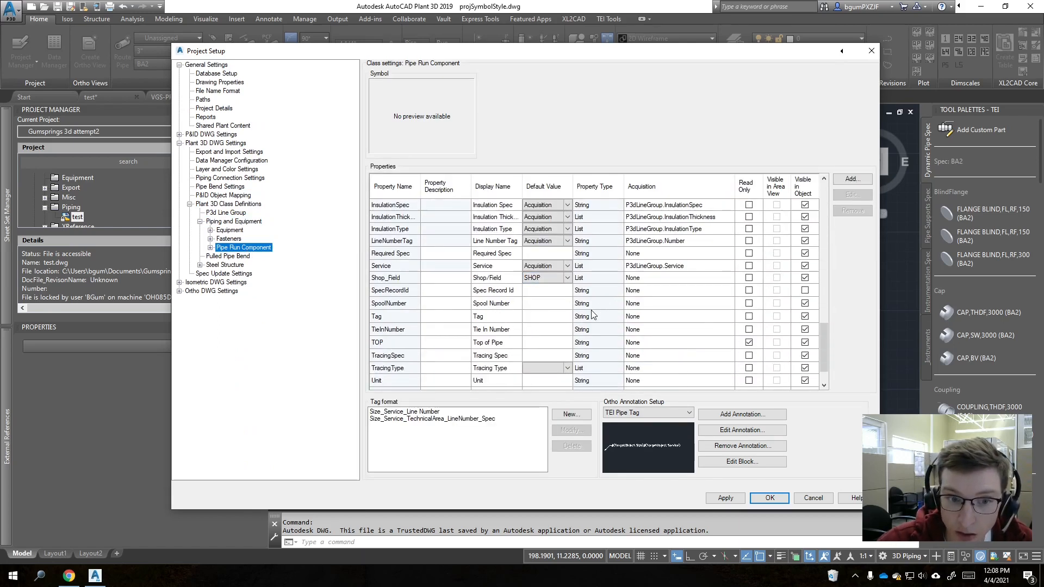
{"action": "scroll", "coordinate": [525, 306], "scroll_direction": "down", "scroll_amount": 1}
{"action": "left_click", "coordinate": [387, 321]}
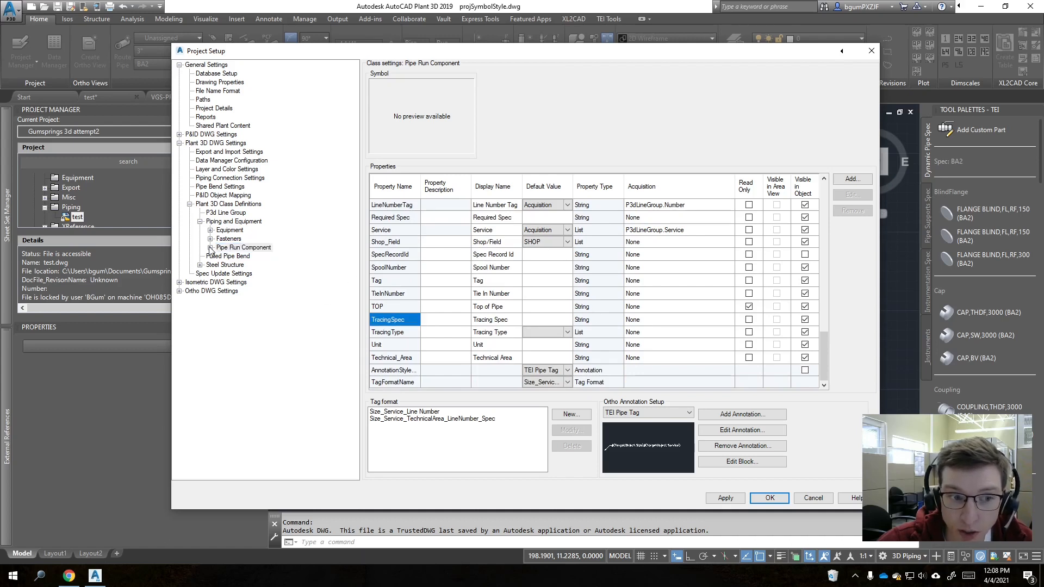
{"action": "left_click", "coordinate": [653, 322]}
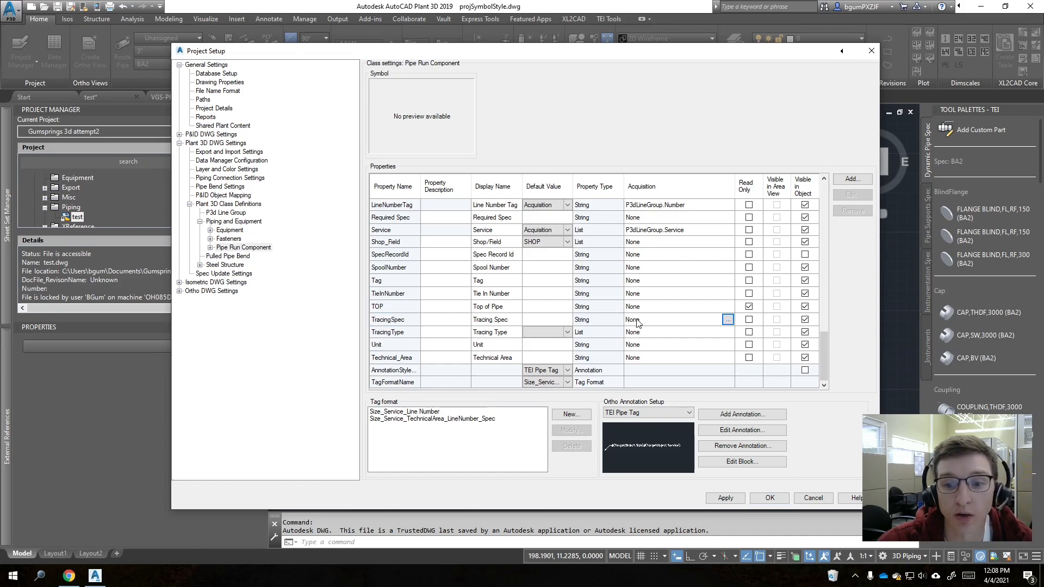
Step: Compare the TracingSpec acquisition settings of the Elbow and Pipe classes under Pipe Run Component
{"action": "left_click", "coordinate": [210, 247]}
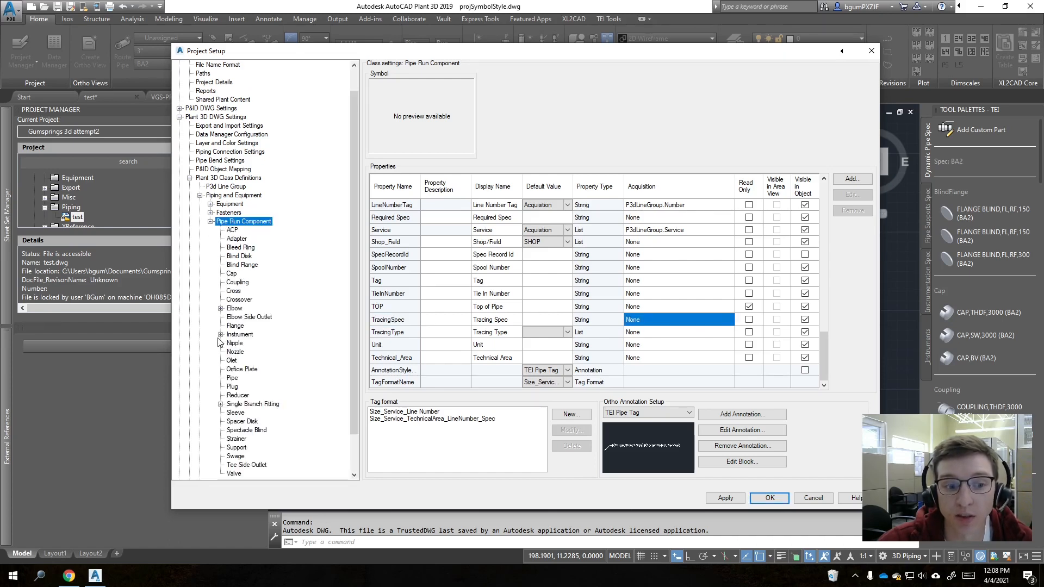
{"action": "left_click", "coordinate": [235, 308]}
{"action": "scroll", "coordinate": [714, 323], "scroll_direction": "down", "scroll_amount": 10}
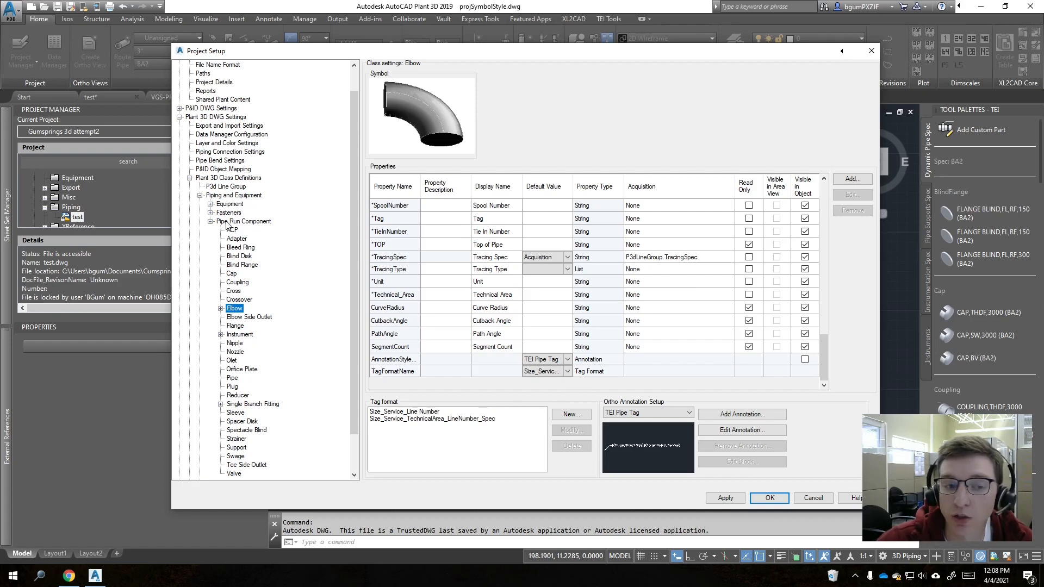
{"action": "left_click", "coordinate": [232, 378]}
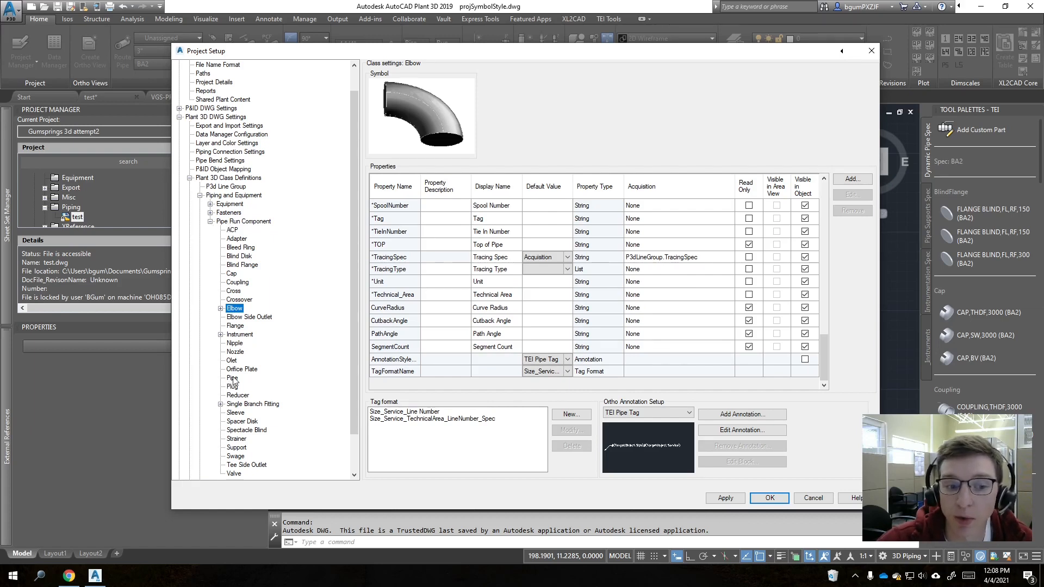
{"action": "scroll", "coordinate": [658, 288], "scroll_direction": "down", "scroll_amount": 5}
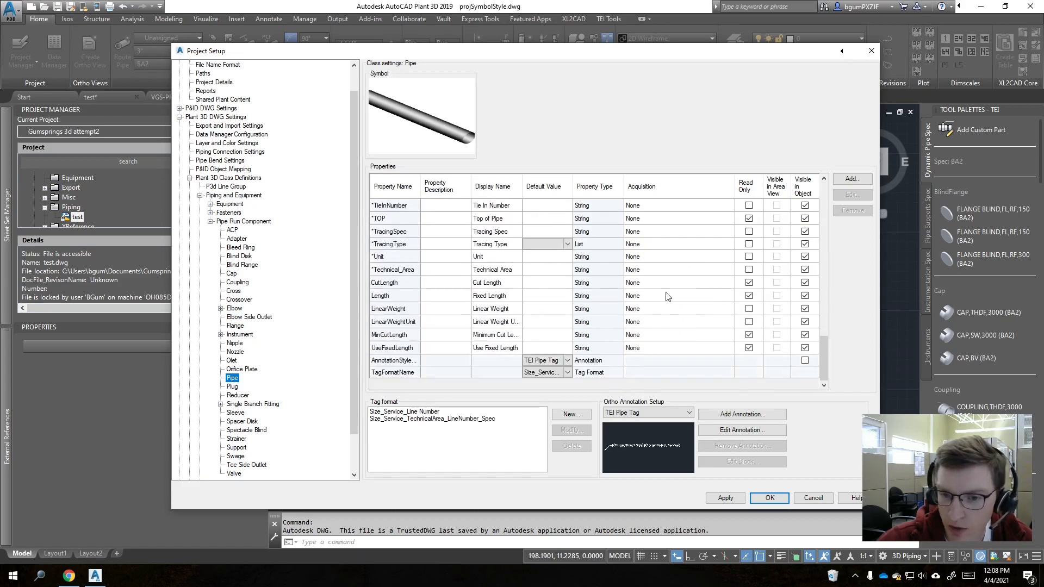
{"action": "scroll", "coordinate": [674, 305], "scroll_direction": "down", "scroll_amount": 1}
{"action": "scroll", "coordinate": [681, 335], "scroll_direction": "down", "scroll_amount": 1}
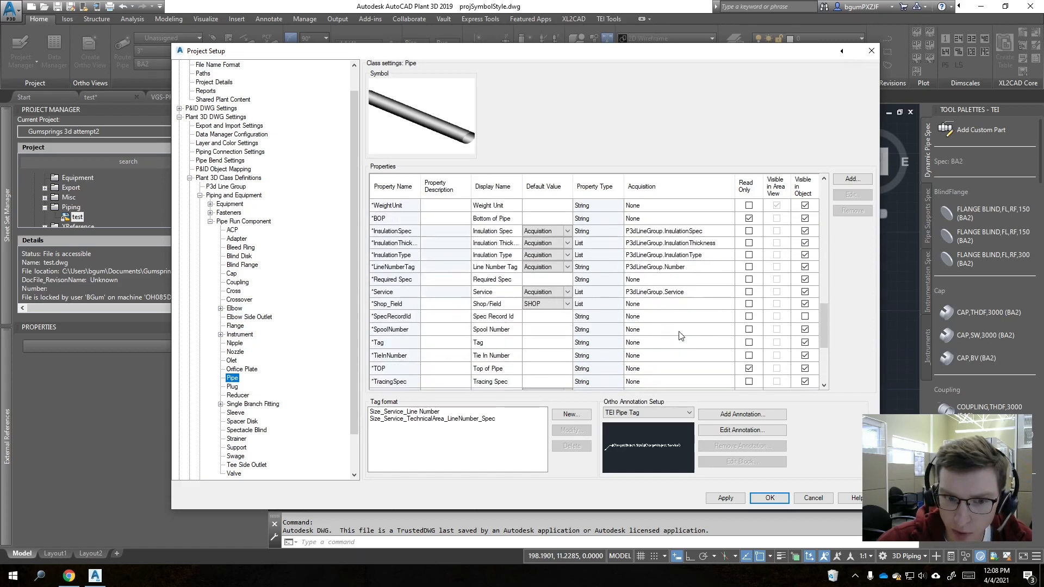
{"action": "scroll", "coordinate": [681, 335], "scroll_direction": "down", "scroll_amount": 2}
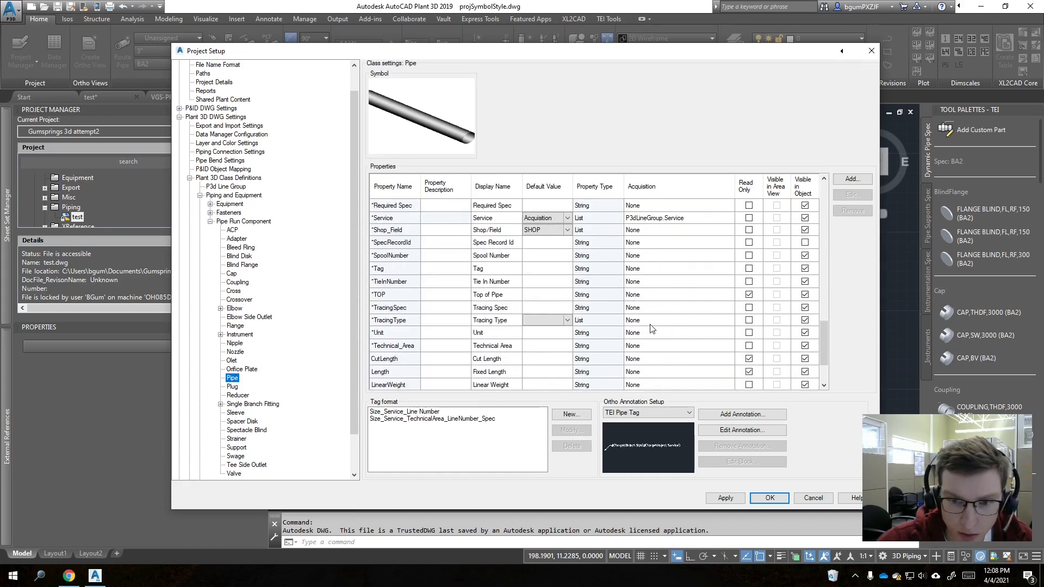
{"action": "scroll", "coordinate": [632, 313], "scroll_direction": "up", "scroll_amount": 2}
{"action": "scroll", "coordinate": [652, 317], "scroll_direction": "down", "scroll_amount": 2}
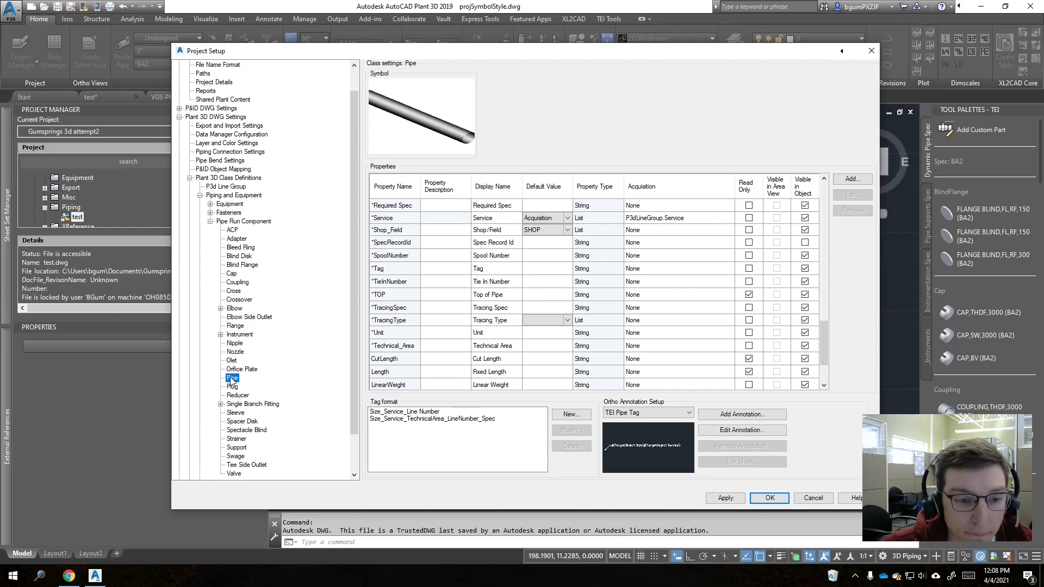
{"action": "left_click", "coordinate": [221, 309]}
{"action": "left_click", "coordinate": [234, 308]}
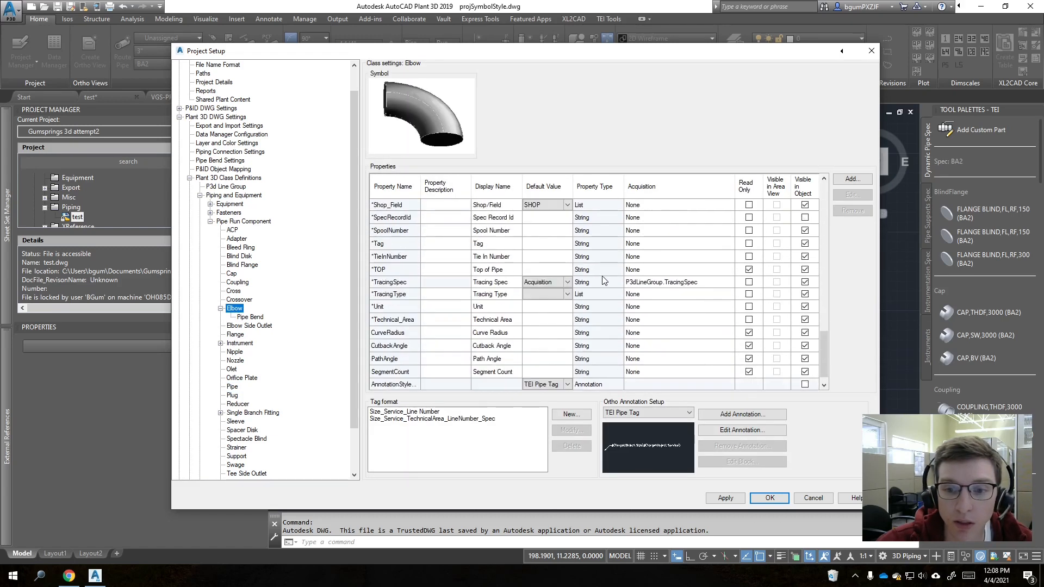
Step: Remove the acquisition assigned to the TracingSpec property of the Elbow class
{"action": "scroll", "coordinate": [713, 289], "scroll_direction": "up", "scroll_amount": 3}
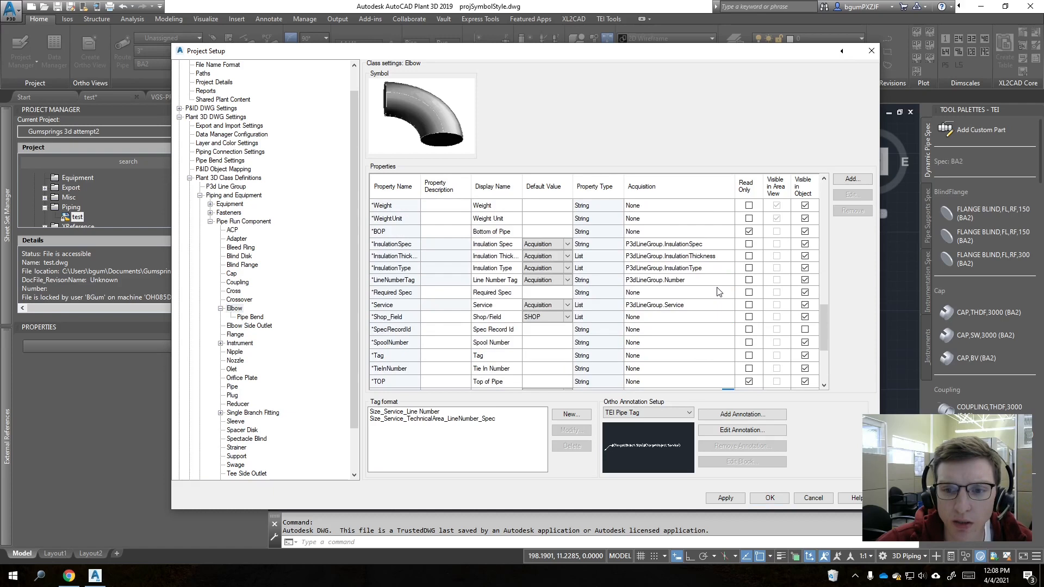
{"action": "scroll", "coordinate": [719, 292], "scroll_direction": "down", "scroll_amount": 1}
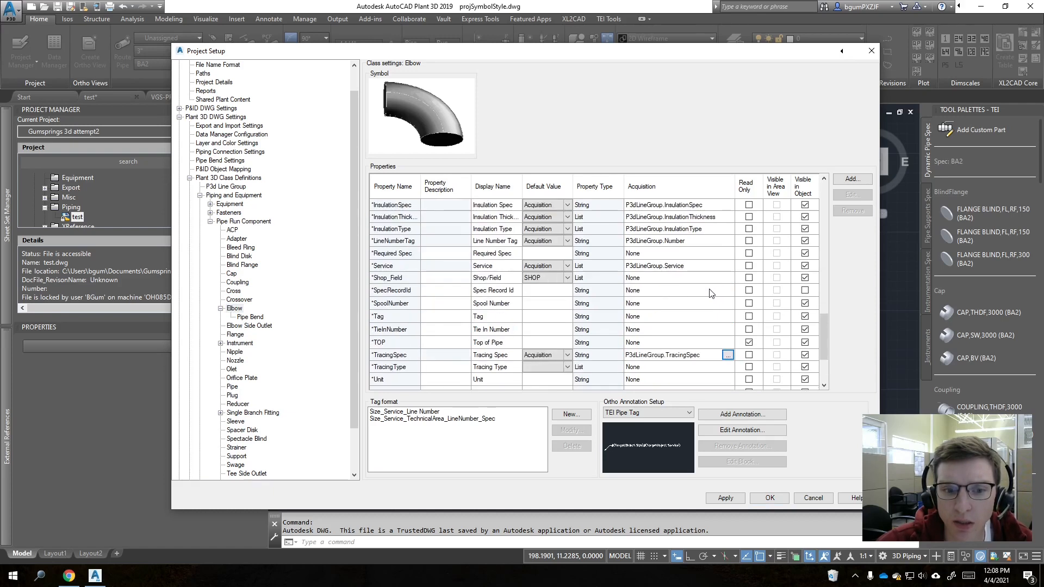
{"action": "scroll", "coordinate": [710, 297], "scroll_direction": "down", "scroll_amount": 1}
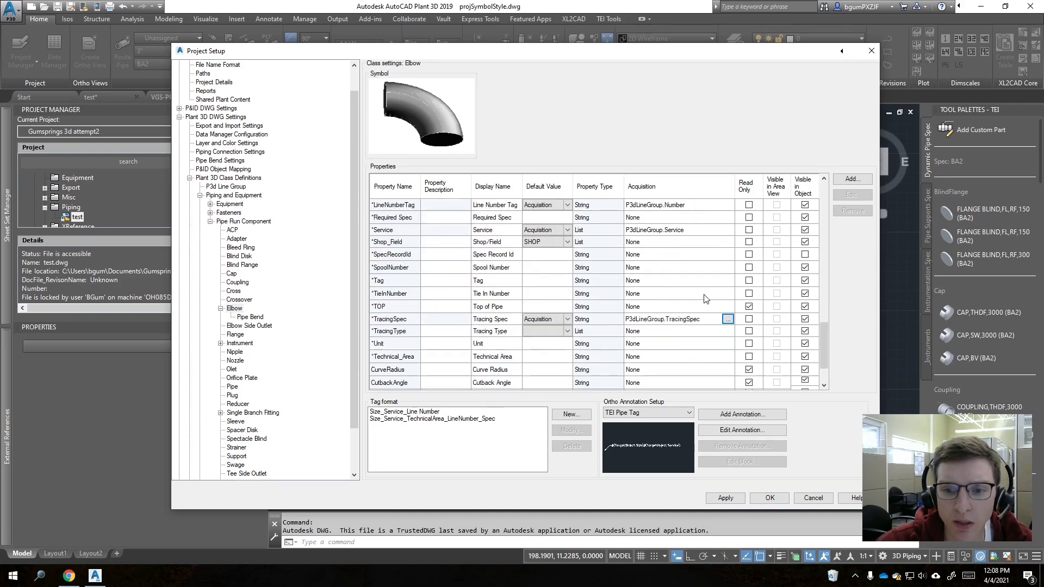
{"action": "left_click", "coordinate": [728, 319]}
{"action": "left_click", "coordinate": [761, 322]}
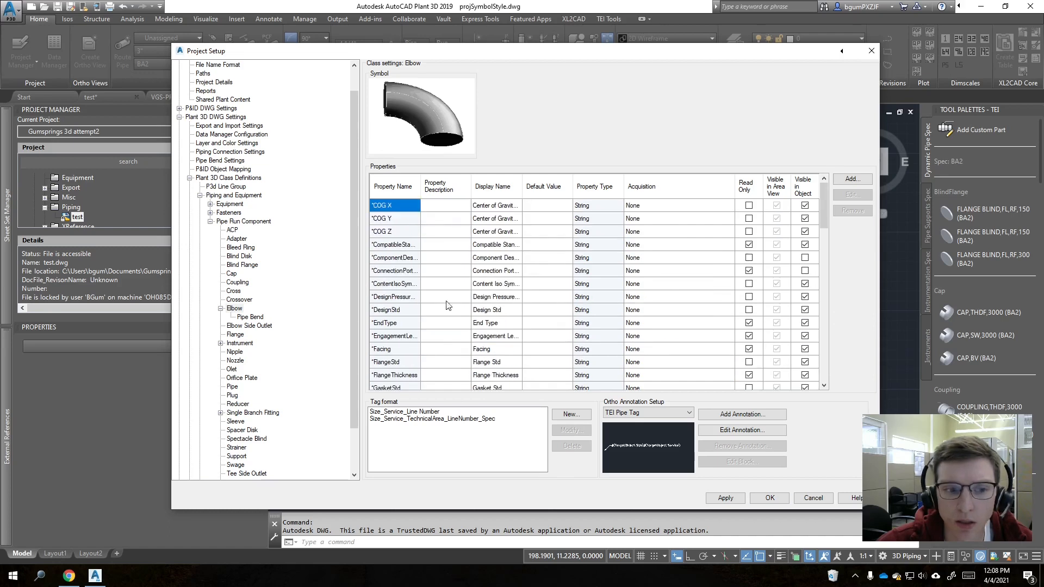
Step: Set the acquisition source of the Pipe Run Component class's TracingSpec property to Tracing Spec of the P3d Line Group
{"action": "left_click", "coordinate": [243, 221]}
{"action": "scroll", "coordinate": [653, 305], "scroll_direction": "down", "scroll_amount": 10}
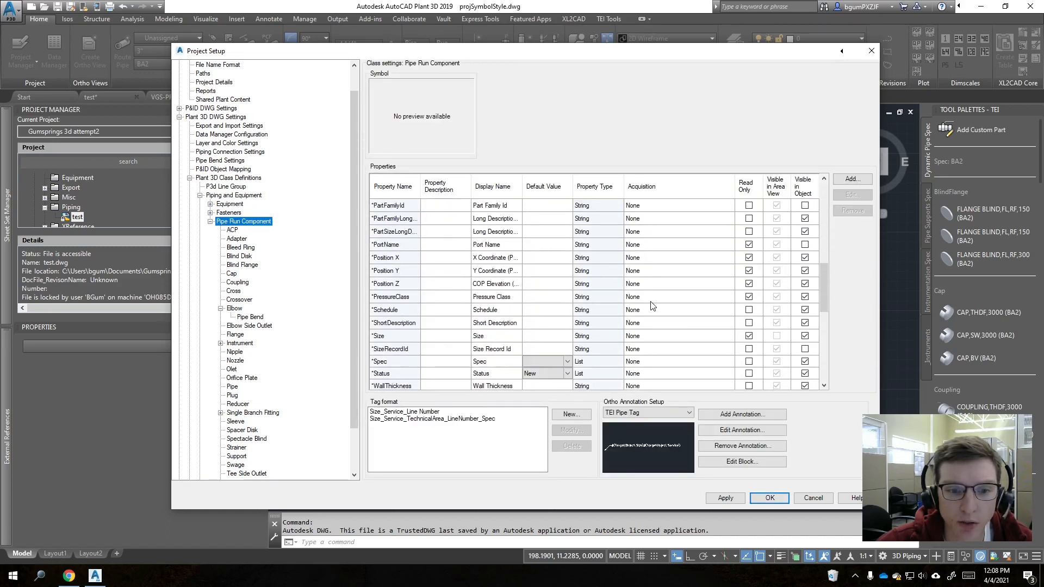
{"action": "scroll", "coordinate": [653, 305], "scroll_direction": "down", "scroll_amount": 5}
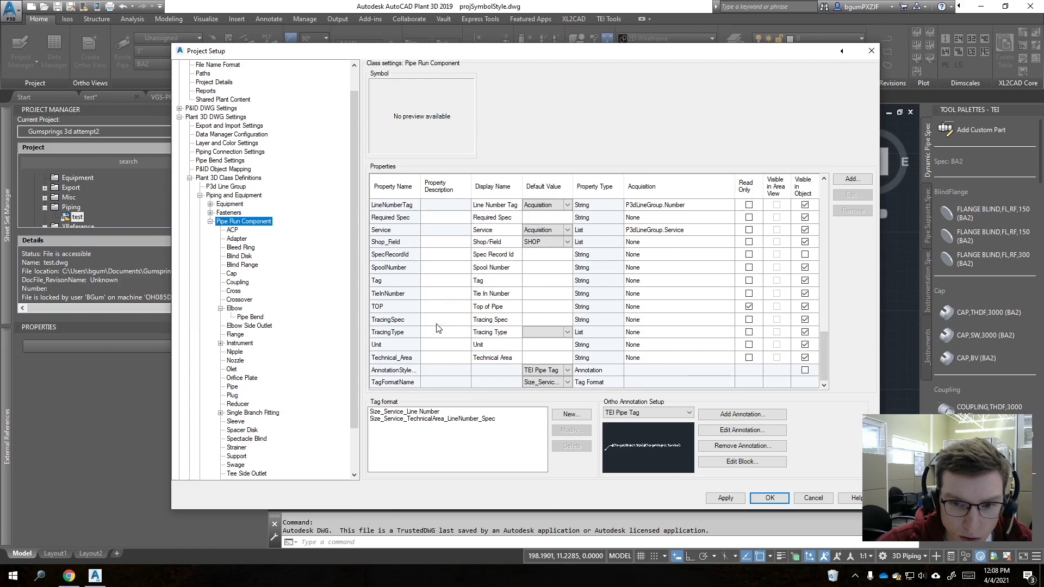
{"action": "left_click", "coordinate": [680, 320]}
{"action": "left_click", "coordinate": [728, 320]}
{"action": "left_click", "coordinate": [760, 320]}
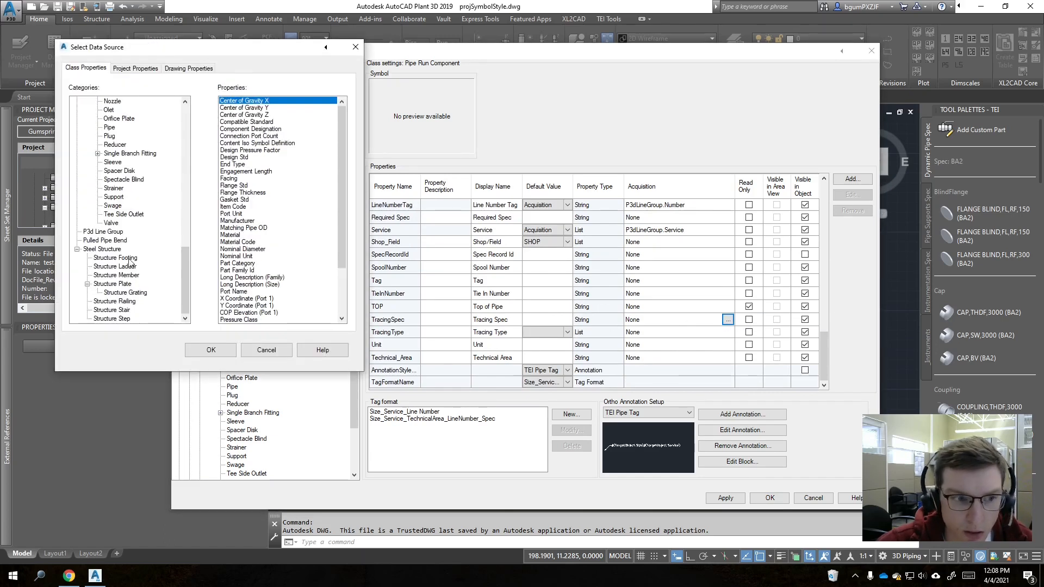
{"action": "left_click", "coordinate": [89, 233]}
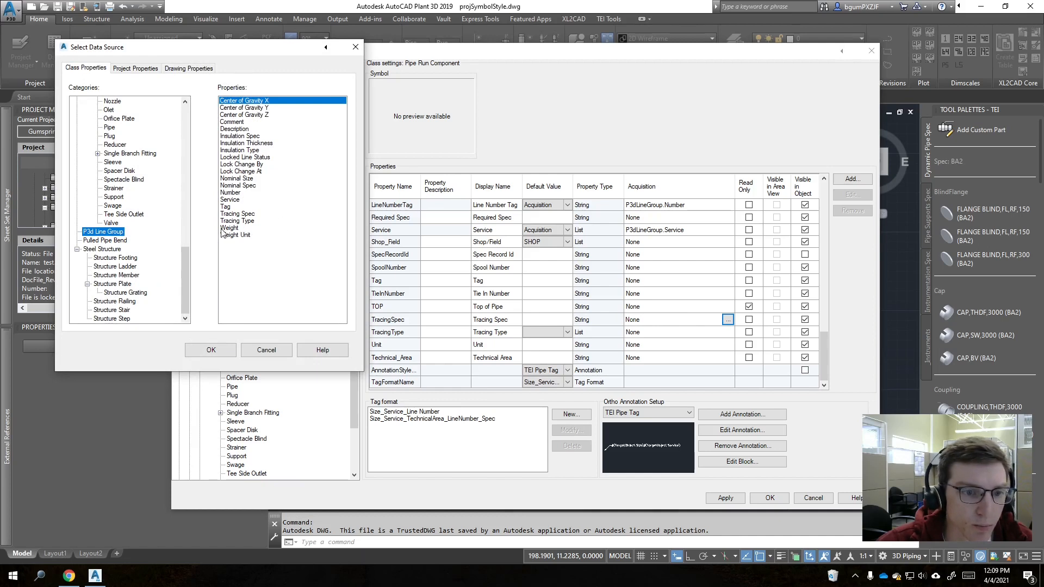
{"action": "left_click", "coordinate": [236, 215]}
{"action": "left_click", "coordinate": [212, 350]}
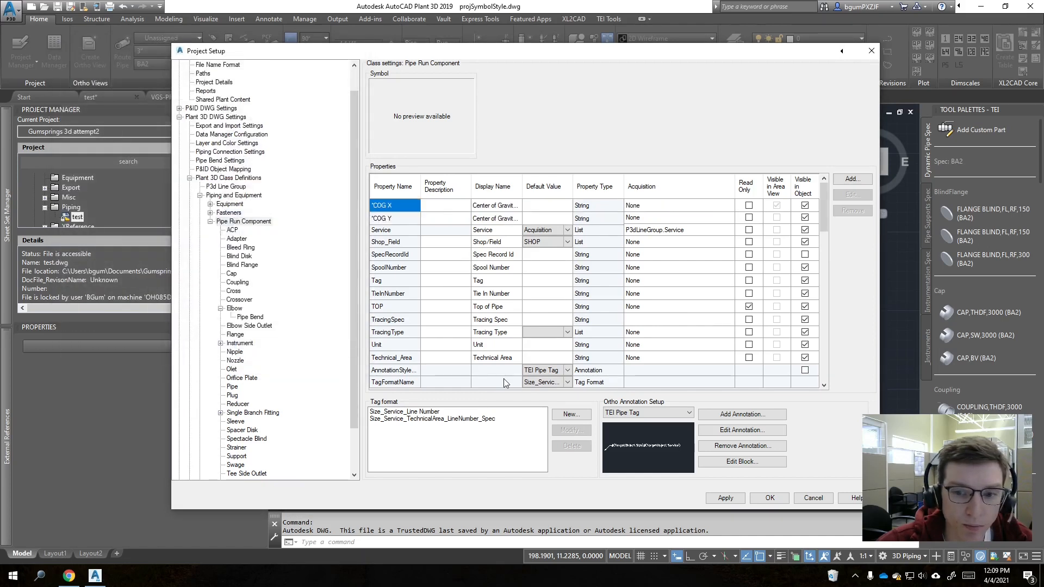
Step: Check the TracingSpec acquisition inherited by the Elbow class and accept the project setup changes
{"action": "left_click", "coordinate": [240, 311]}
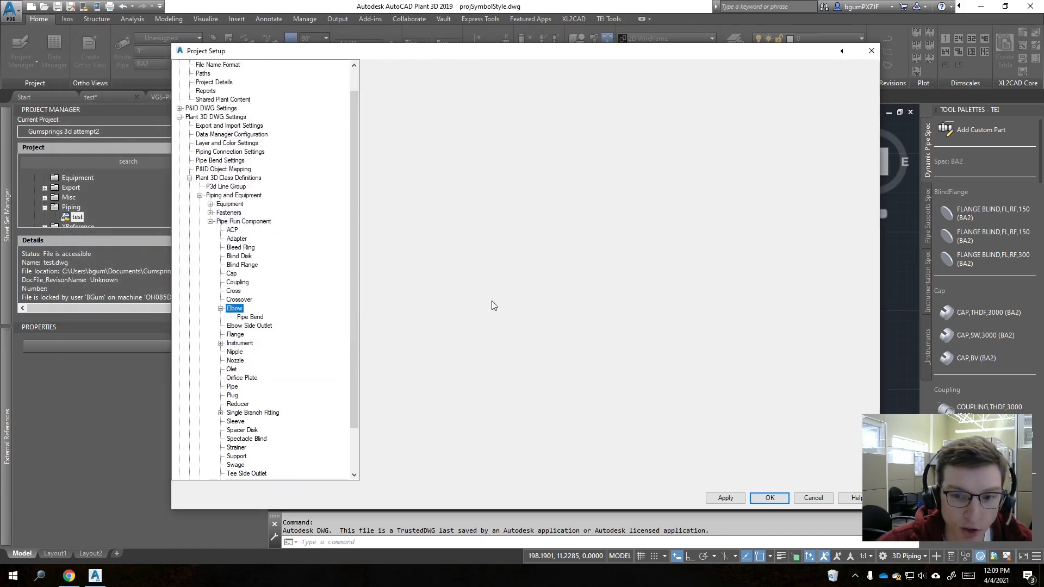
{"action": "scroll", "coordinate": [680, 331], "scroll_direction": "down", "scroll_amount": 10}
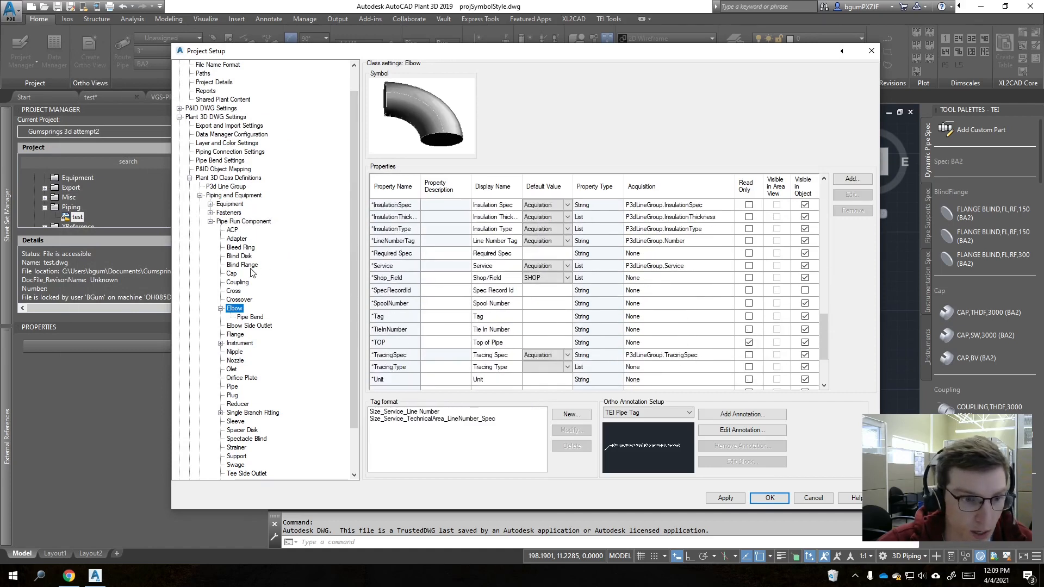
{"action": "left_click", "coordinate": [210, 221]}
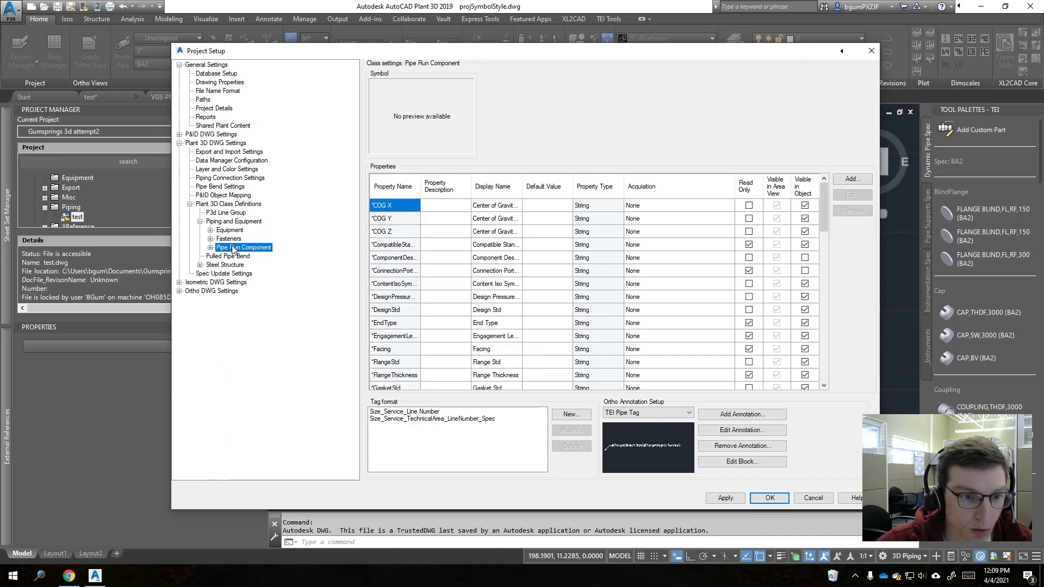
{"action": "left_click", "coordinate": [749, 499]}
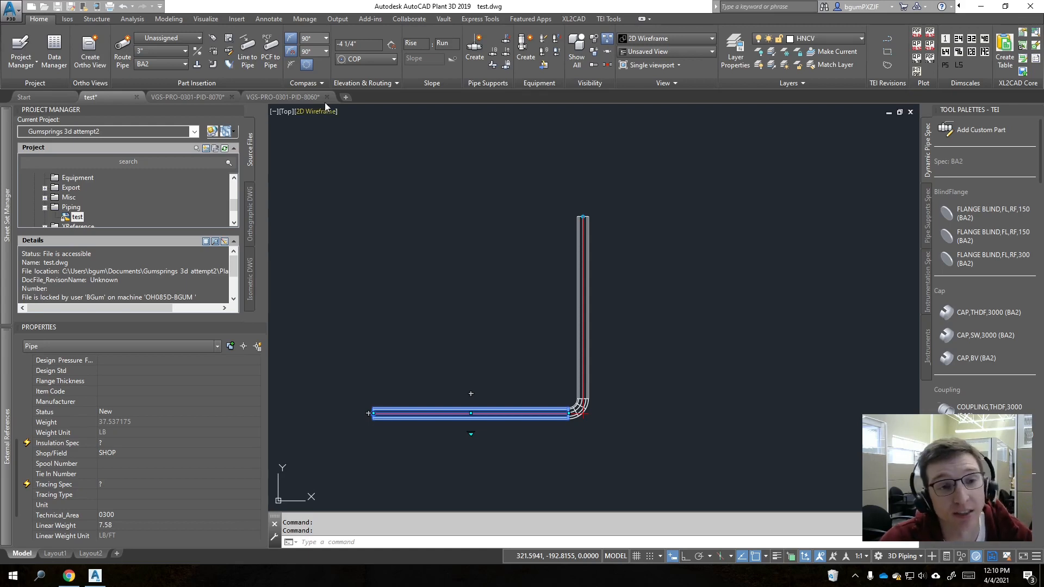
Step: Refresh the acquired properties in drawing VGS-PRO-0301-PID-8060 with PLANTREFRESHACQPROPERTY and save the drawing
{"action": "left_click", "coordinate": [291, 98]}
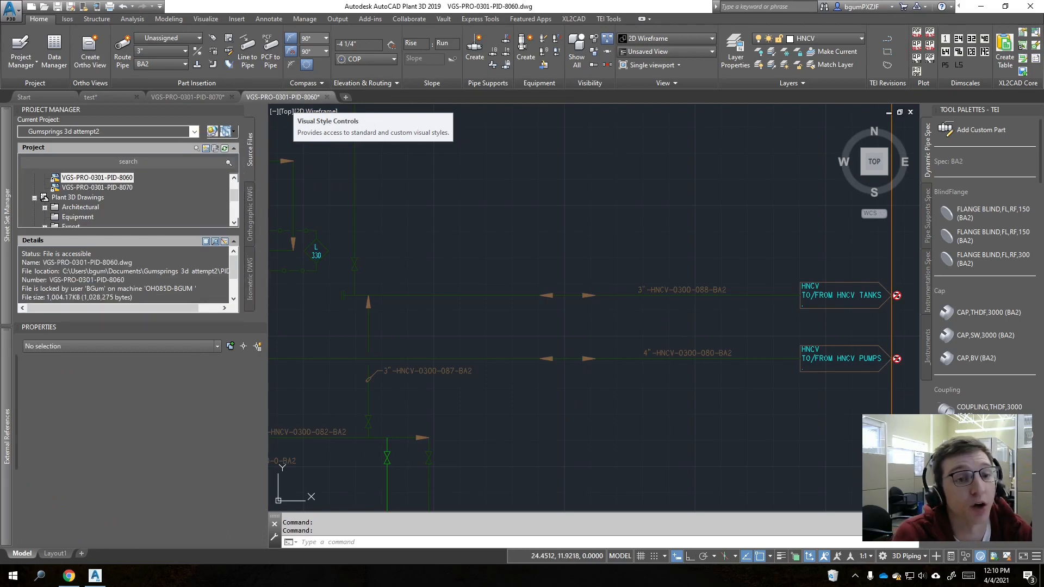
{"action": "type", "text": "plant"}
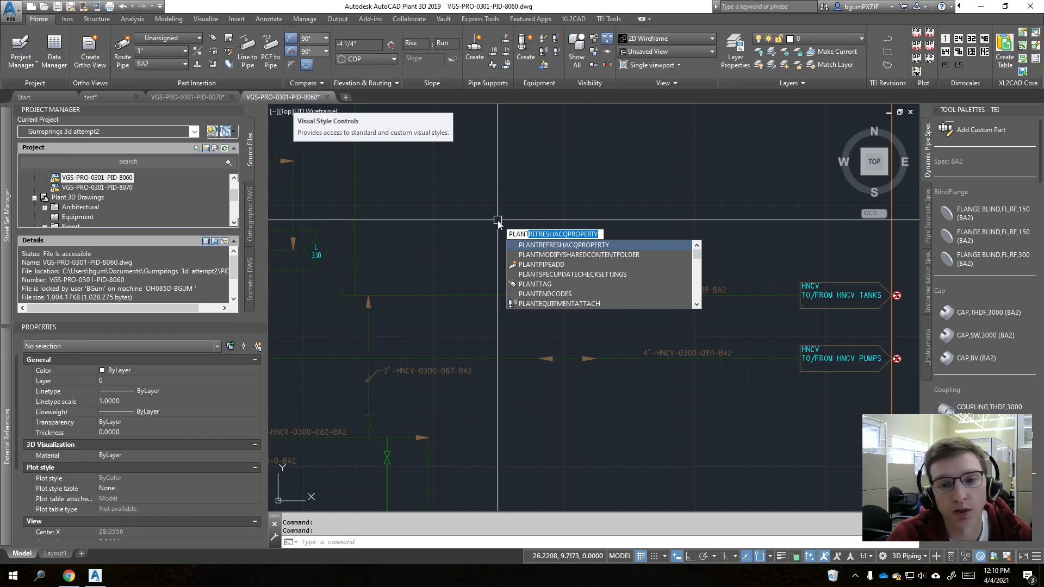
{"action": "key", "text": "Escape"}
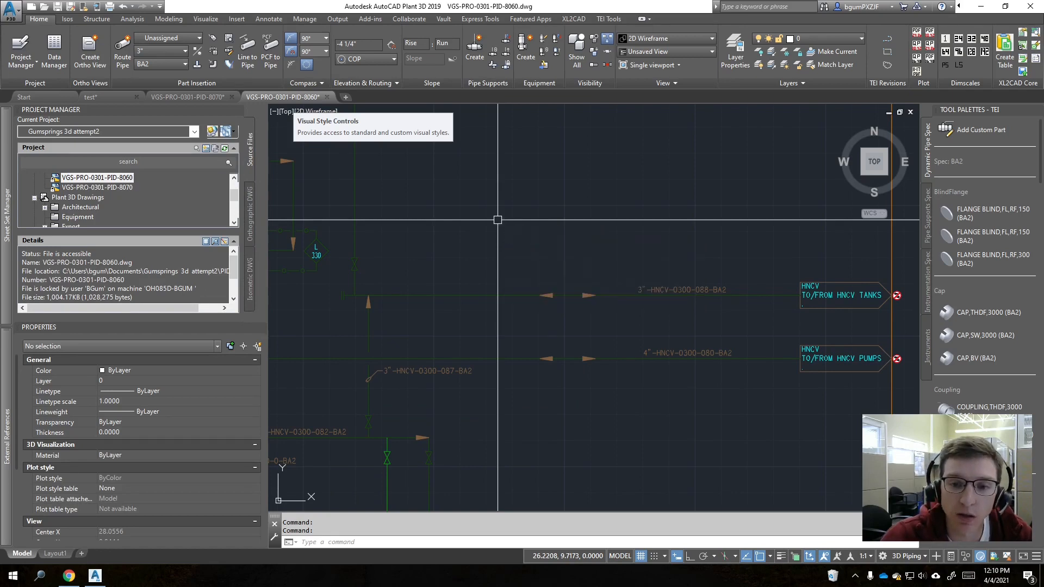
{"action": "left_click", "coordinate": [628, 283]}
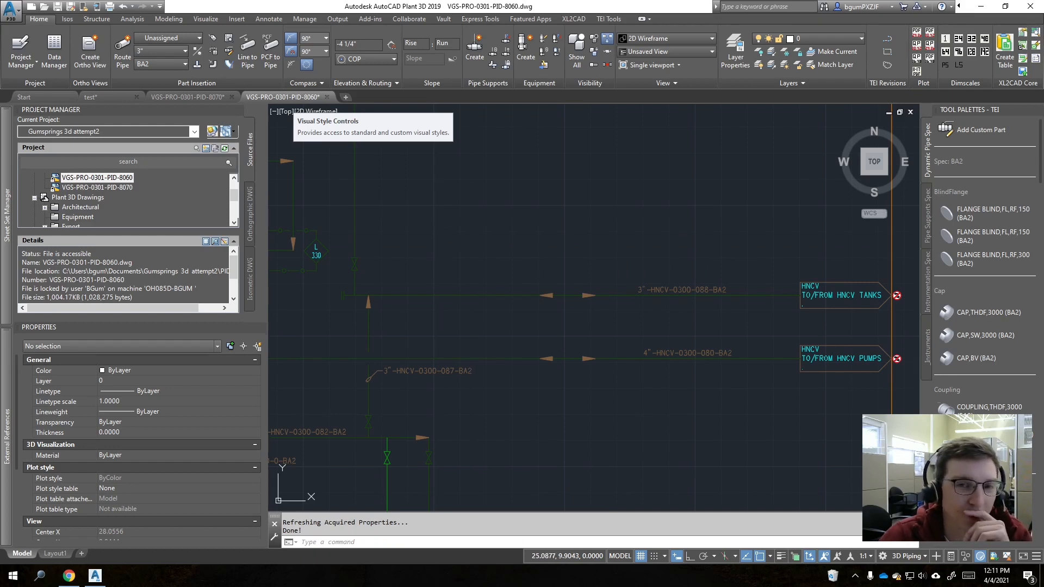
{"action": "key", "text": "ctrl+s"}
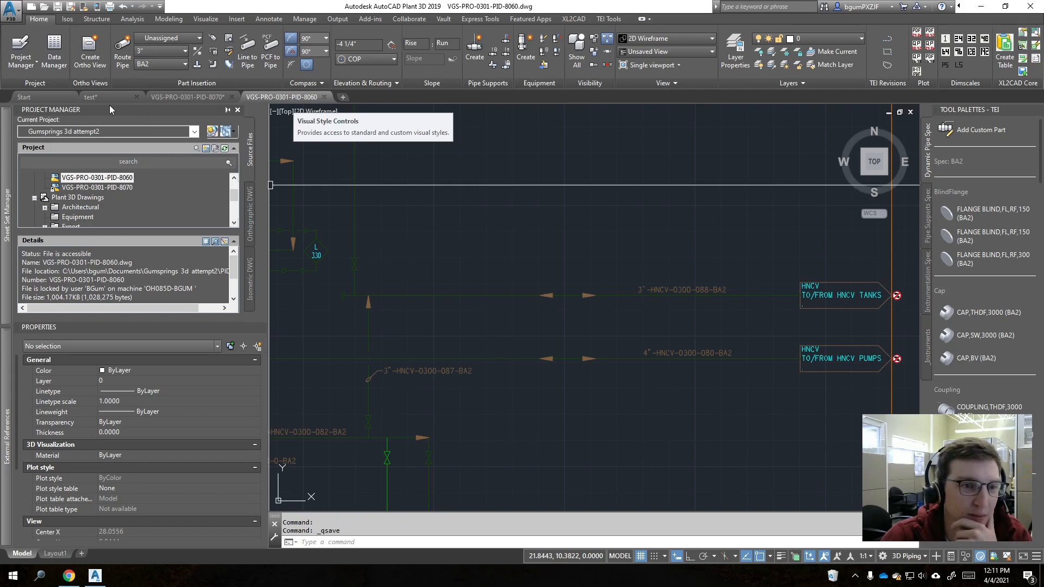
Step: Inspect the Tracing Spec property of the horizontal pipe in the test drawing
{"action": "left_click", "coordinate": [128, 99]}
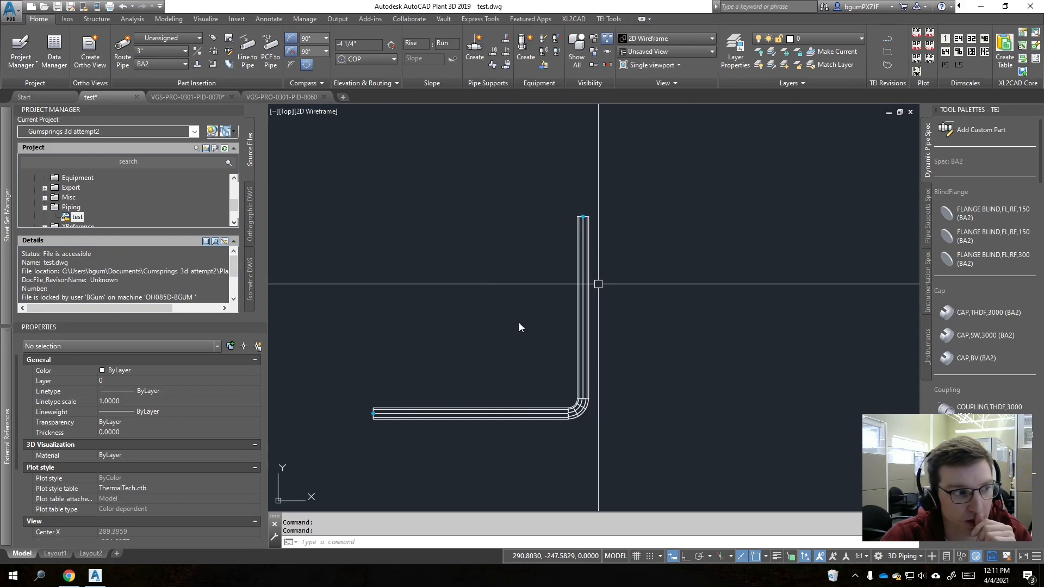
{"action": "left_click", "coordinate": [489, 317]}
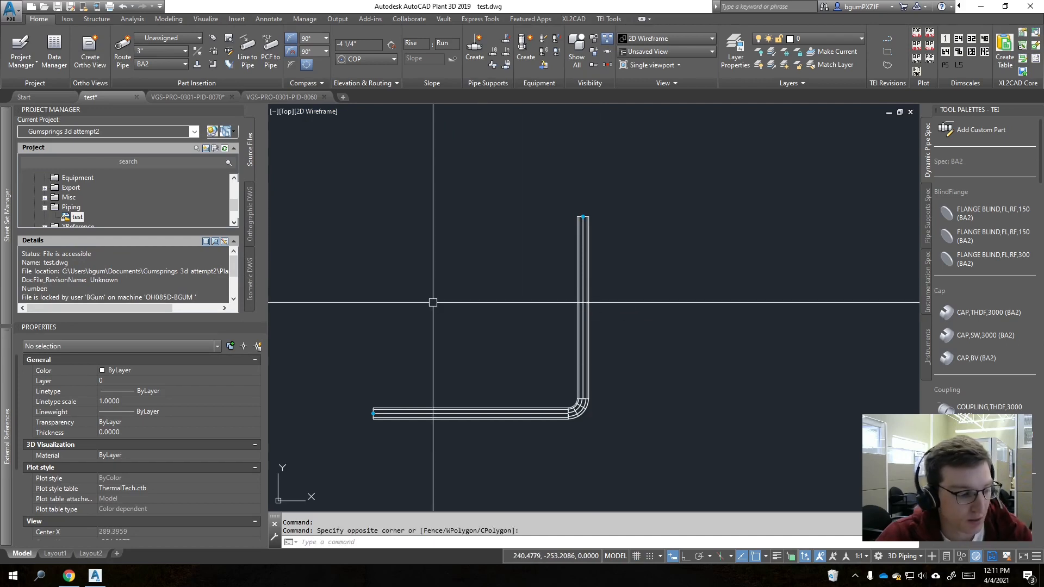
{"action": "left_click", "coordinate": [366, 512]}
{"action": "scroll", "coordinate": [366, 511], "scroll_direction": "up", "scroll_amount": 1}
{"action": "left_click", "coordinate": [583, 311]}
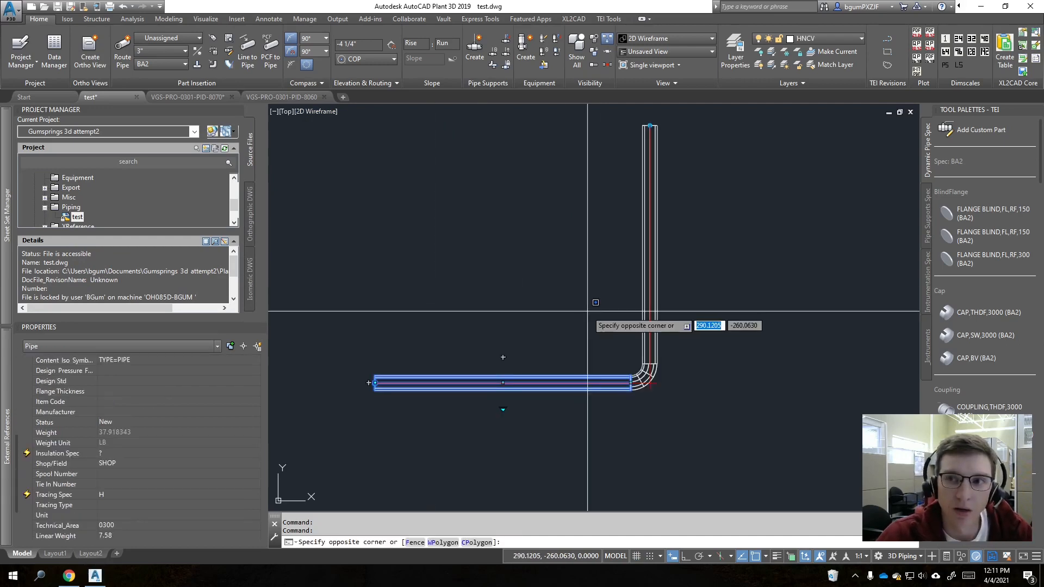
{"action": "left_click", "coordinate": [547, 300]}
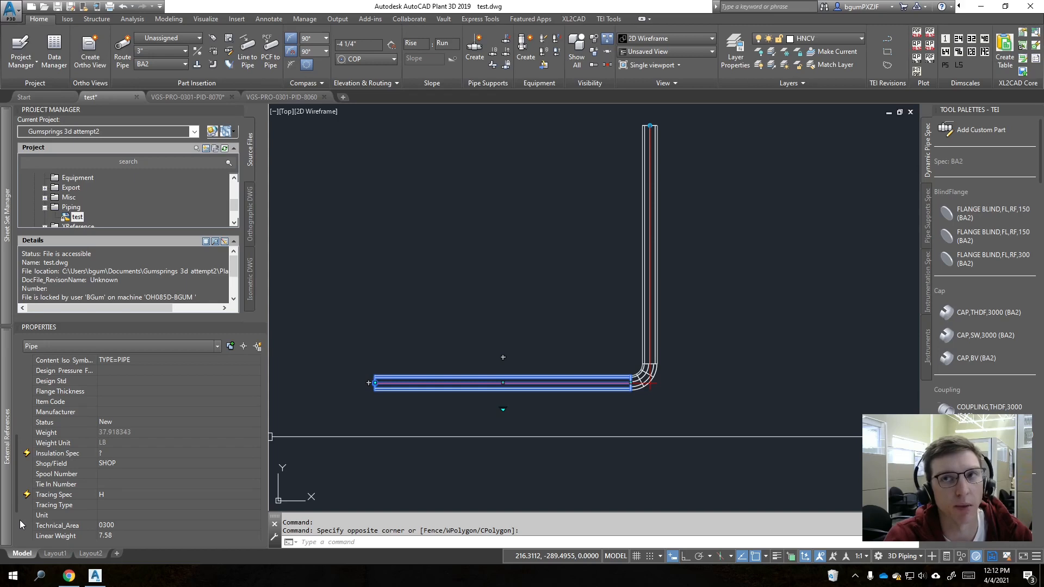
{"action": "key", "text": "Escape"}
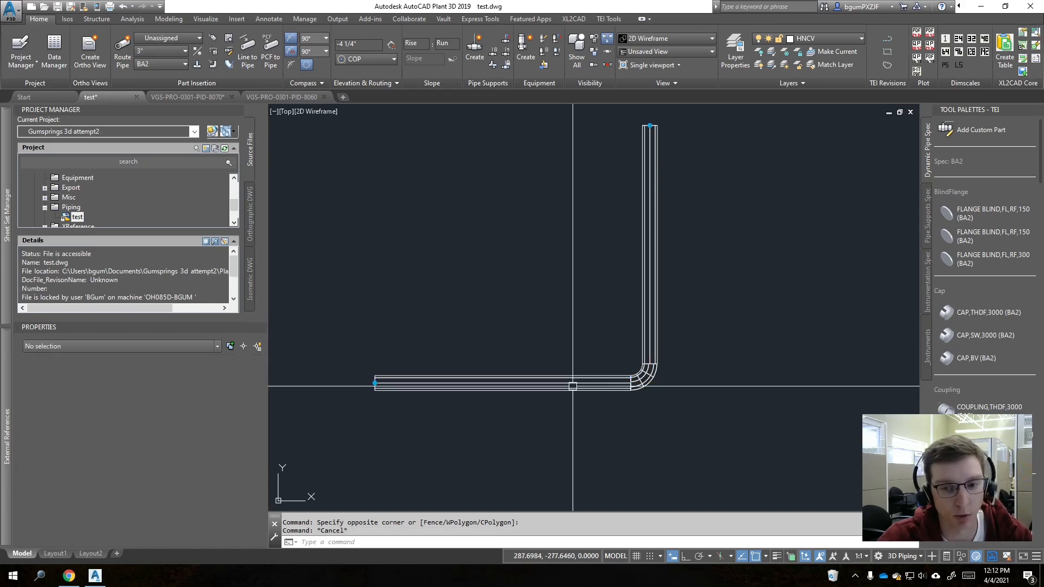
Step: Inspect the Tracing Spec property of the elbow, and reselect the horizontal pipe
{"action": "left_click", "coordinate": [638, 373]}
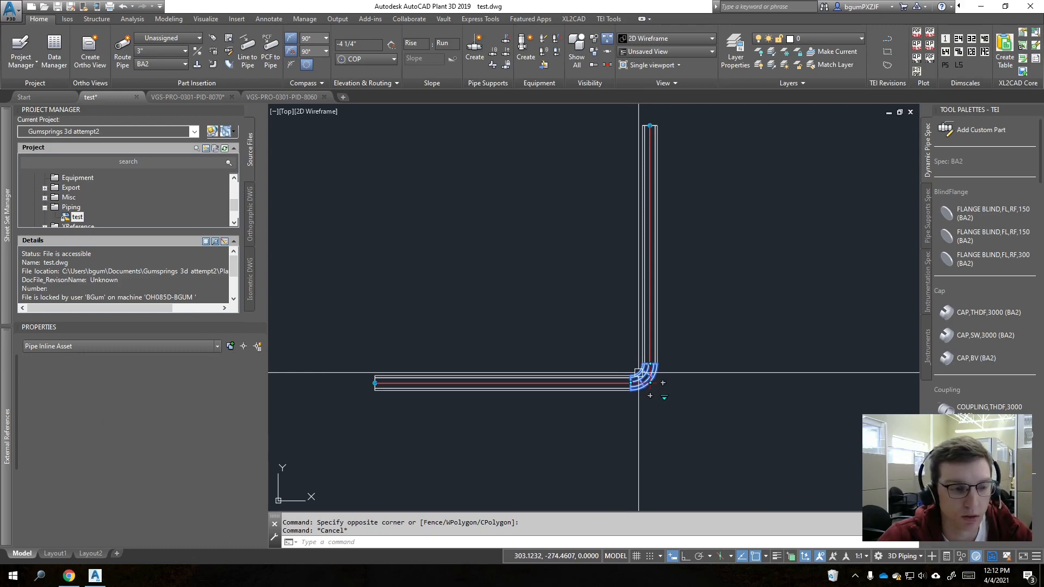
{"action": "scroll", "coordinate": [178, 430], "scroll_direction": "down", "scroll_amount": 5}
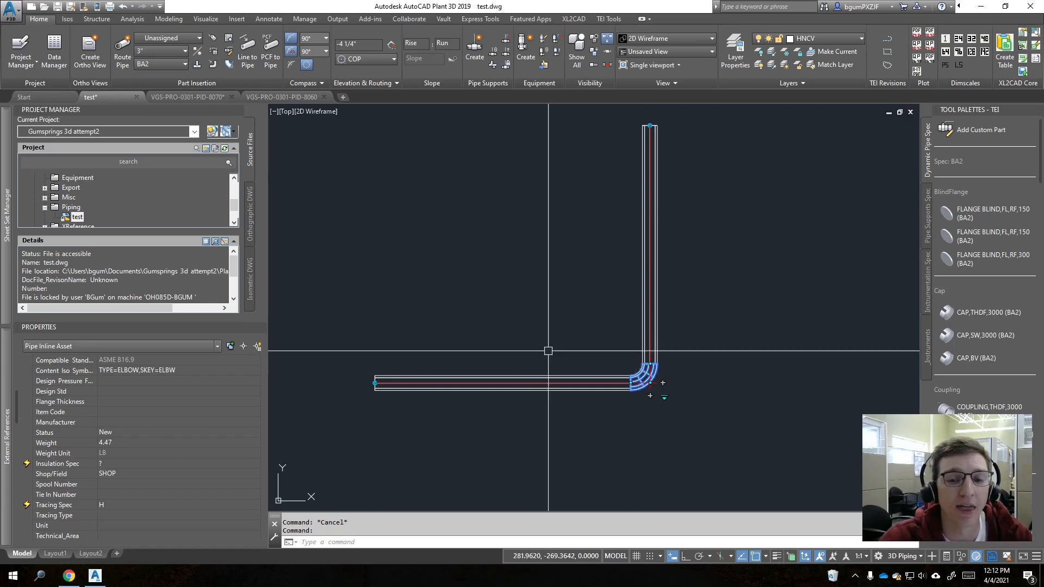
{"action": "scroll", "coordinate": [599, 353], "scroll_direction": "down", "scroll_amount": 1}
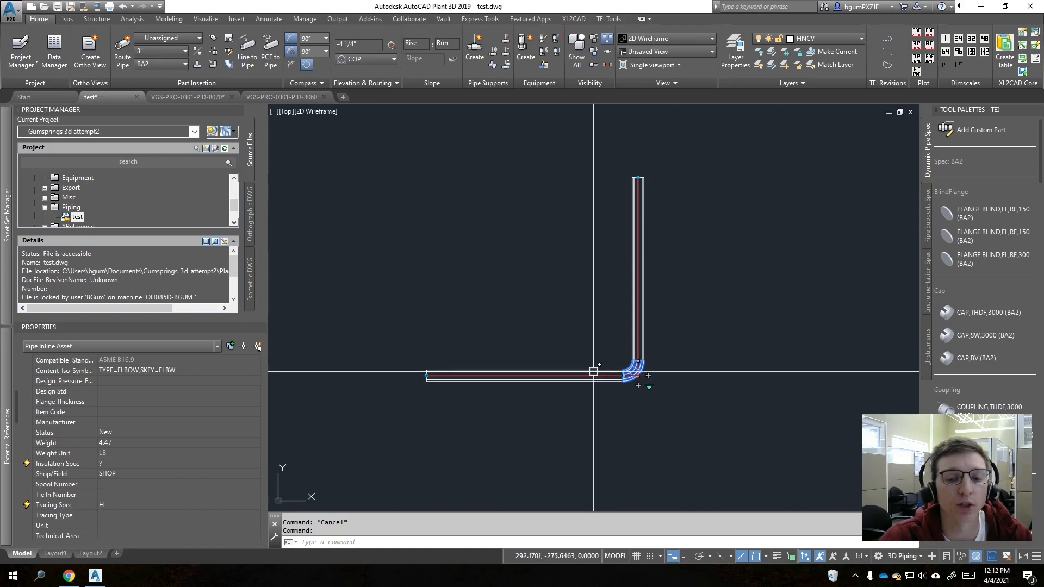
{"action": "key", "text": "Escape"}
{"action": "left_click", "coordinate": [597, 377]}
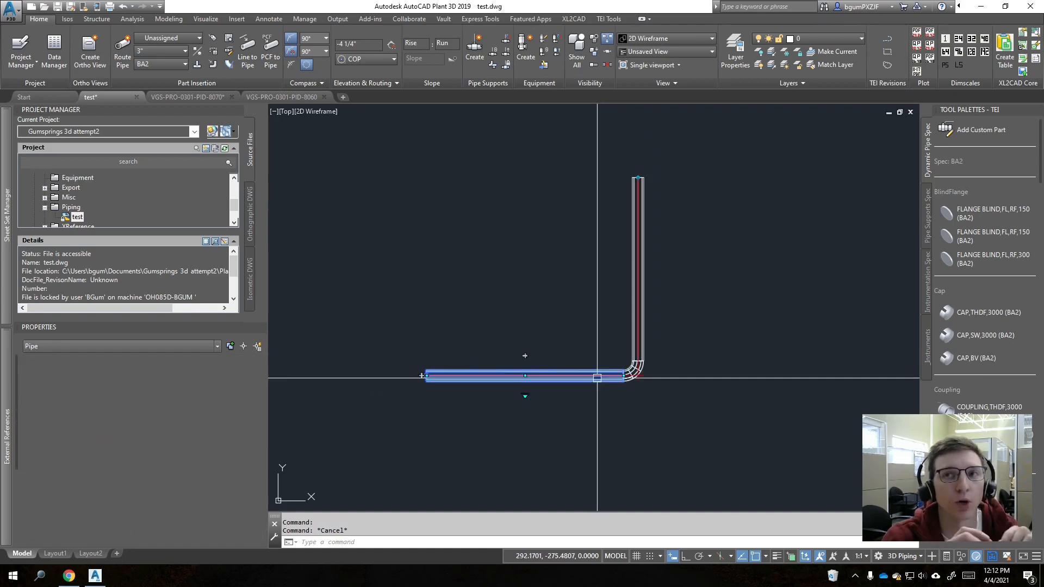